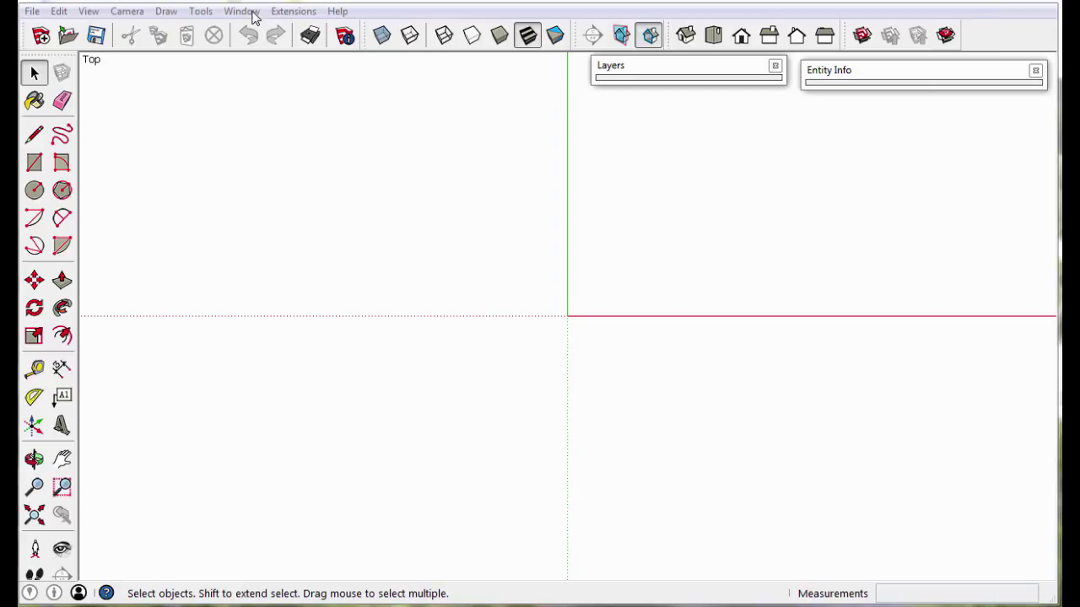
# Step: Open the Shortcuts preferences and filter by 'hide' to reveal Edit/Hide's H shortcut
pyautogui.click(242, 11)
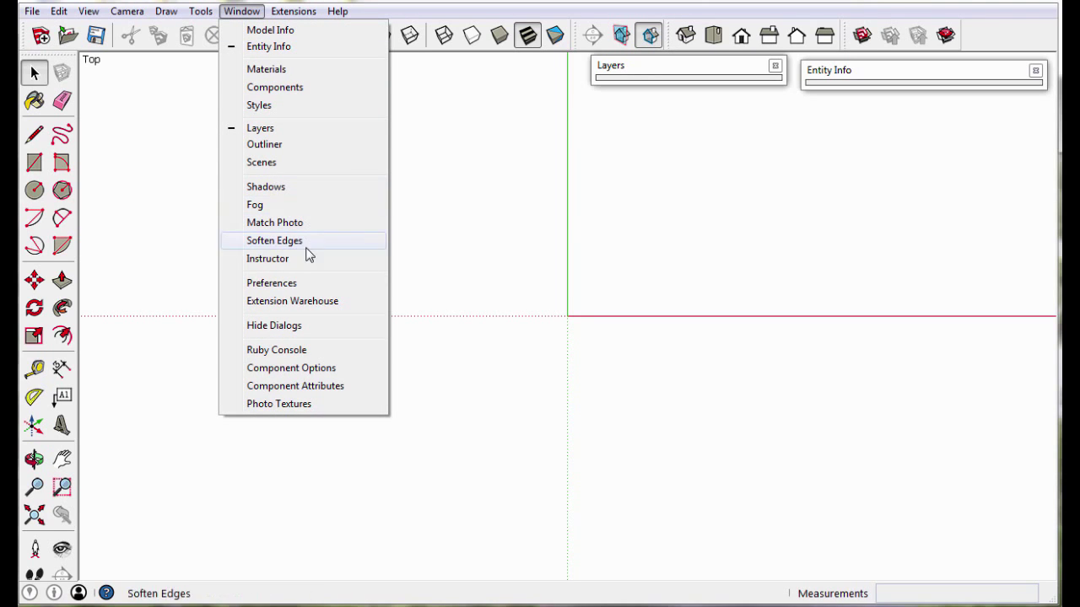
pyautogui.click(295, 284)
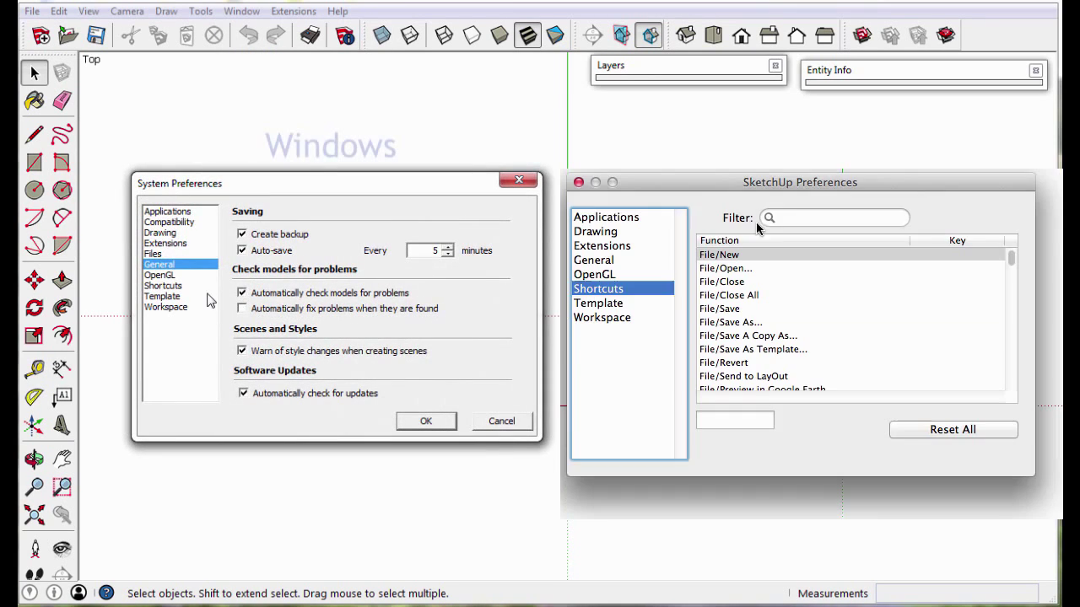
pyautogui.click(189, 286)
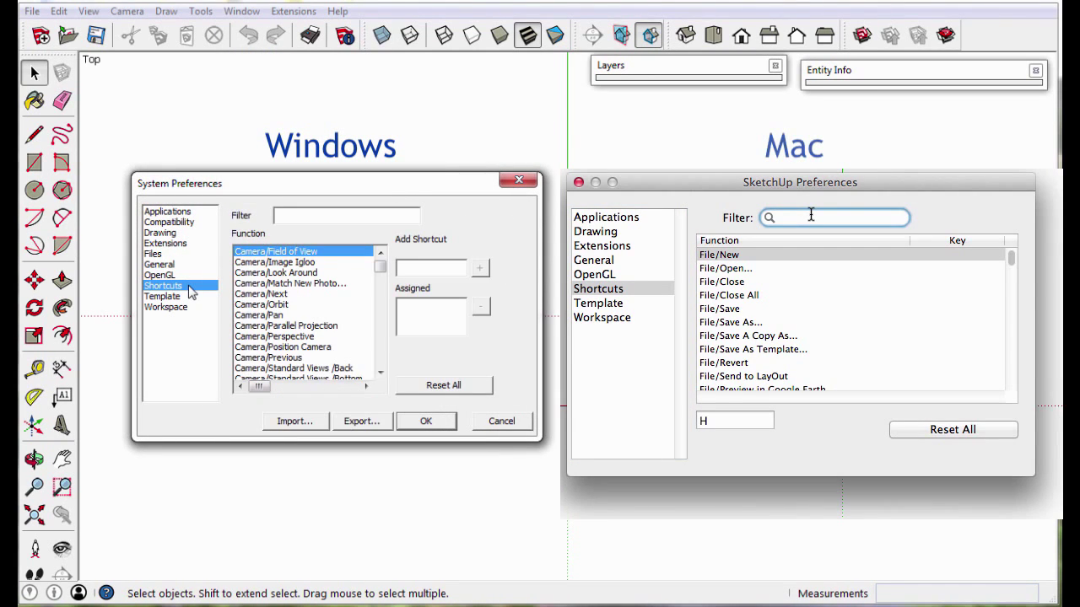
pyautogui.click(291, 215)
pyautogui.write('hi')
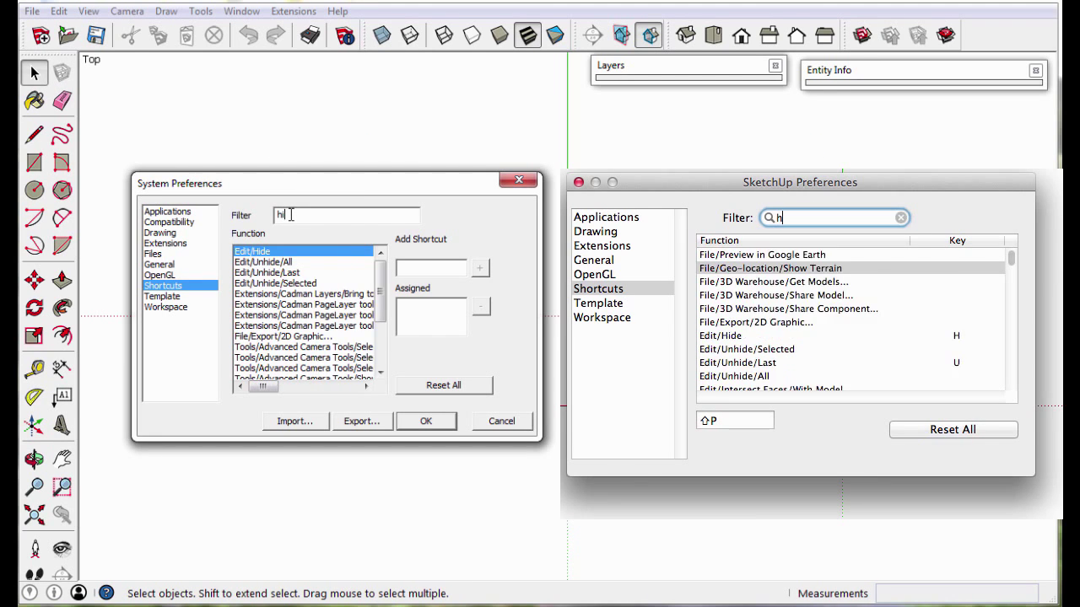
pyautogui.write('de')
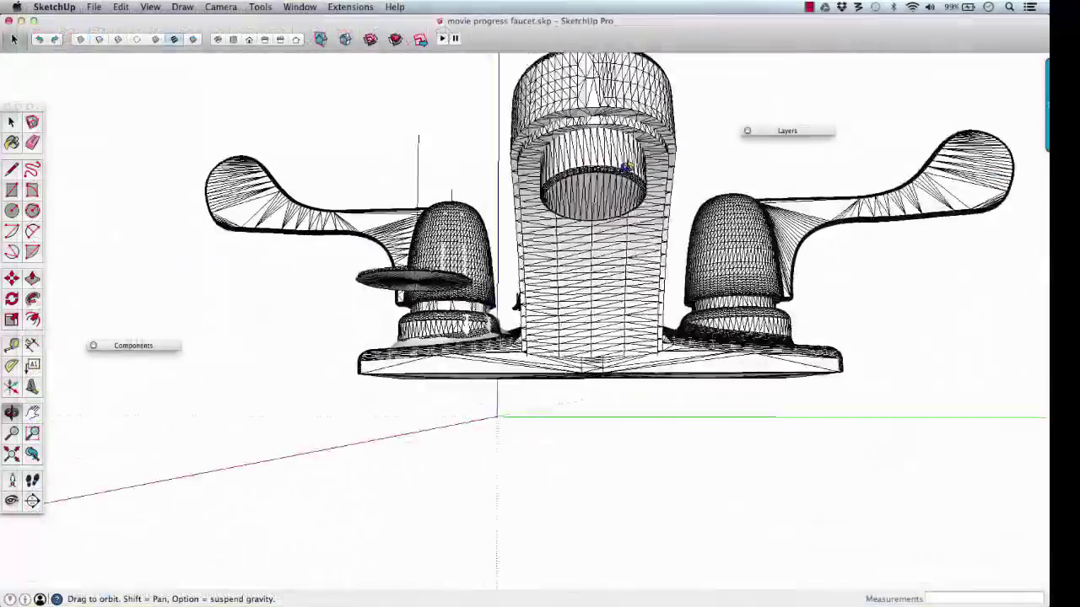
pyautogui.moveTo(625, 167); pyautogui.dragTo(816, 299, button='middle')
pyautogui.moveTo(582, 255); pyautogui.dragTo(467, 334, button='middle')
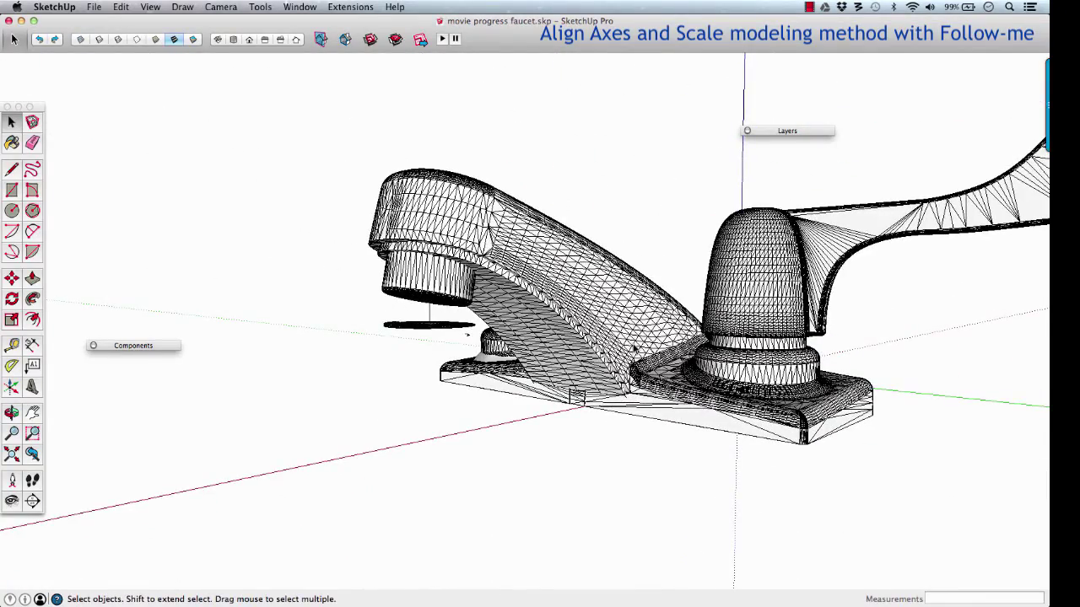
pyautogui.moveTo(567, 258); pyautogui.dragTo(381, 382, button='middle')
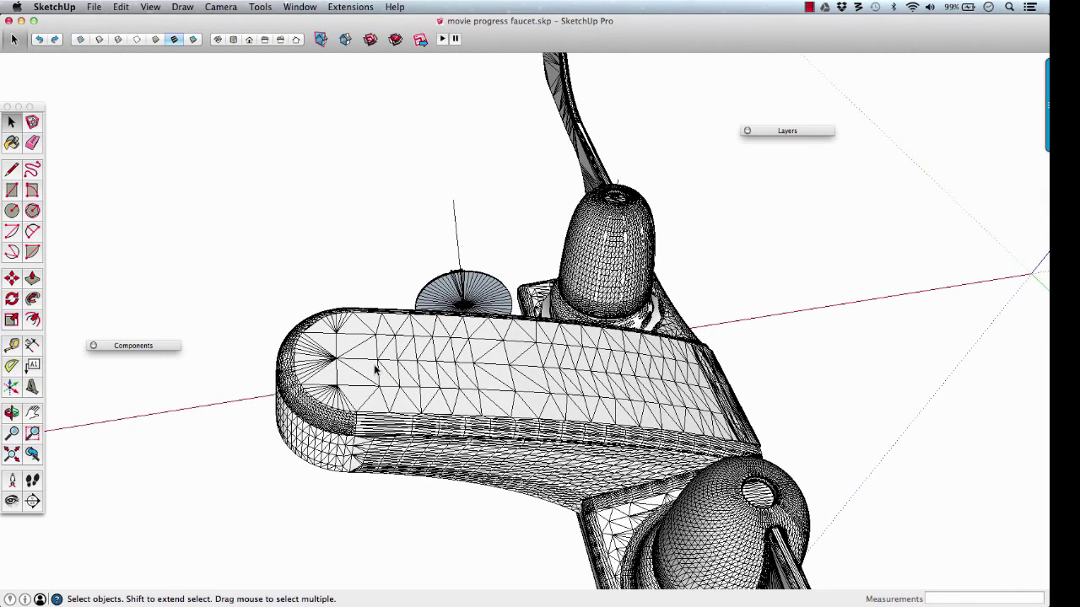
# Step: Select the faucet group and orbit around it to inspect the spout
pyautogui.press('l')
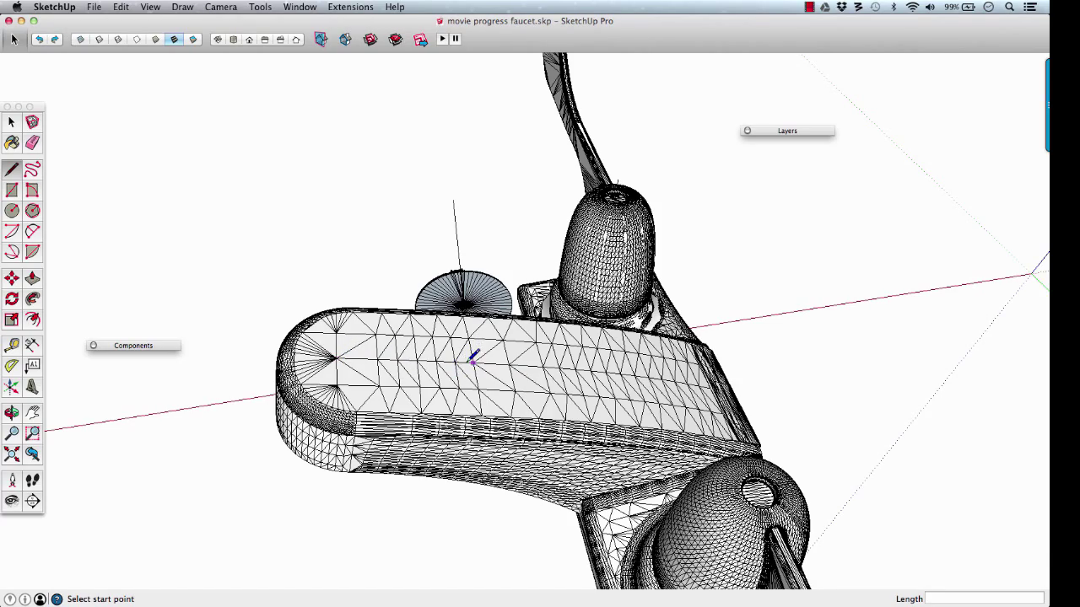
pyautogui.press('space')
pyautogui.click(465, 375)
pyautogui.moveTo(441, 379)
pyautogui.mouseDown(button='middle')
pyautogui.moveTo(480, 297)
pyautogui.moveTo(451, 340)
pyautogui.moveTo(383, 354)
pyautogui.mouseUp(button='middle')
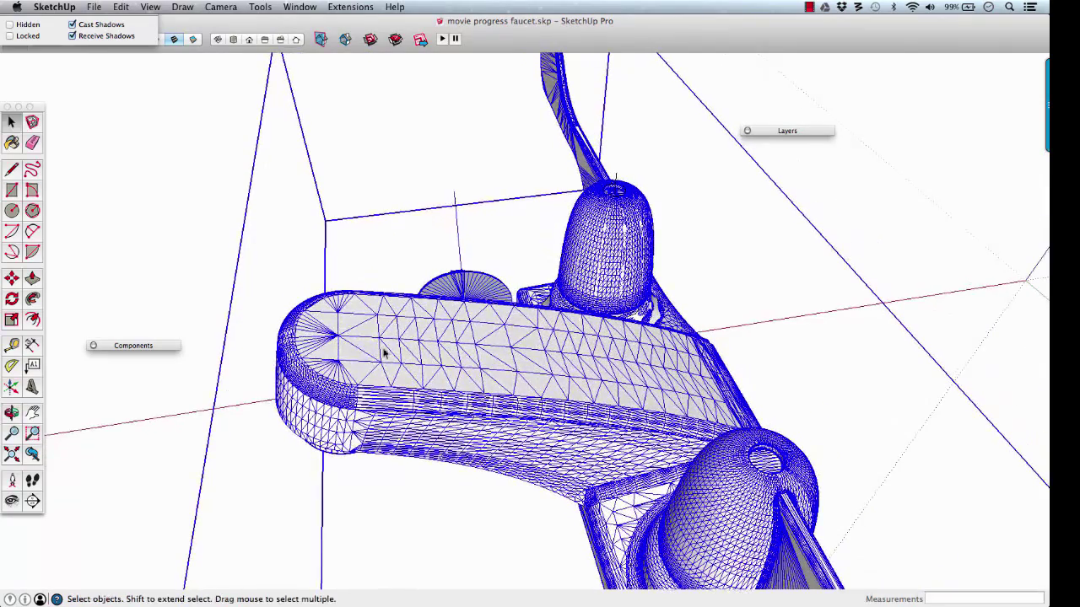
pyautogui.click(719, 280)
# Step: Draw line segments across the spout top, each snapped to existing faucet vertices
pyautogui.press('l')
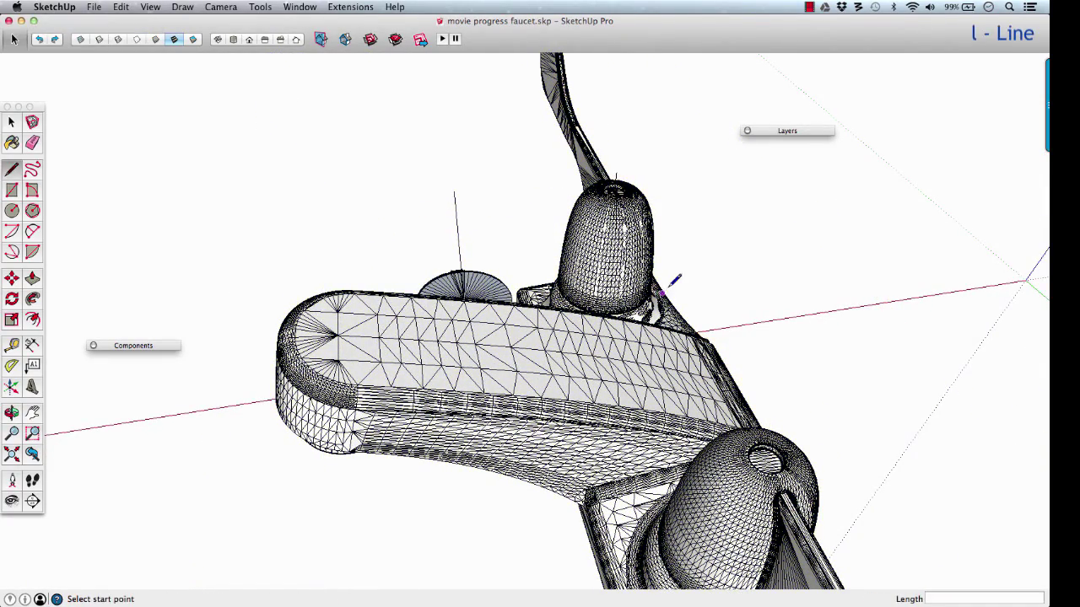
pyautogui.click(337, 335)
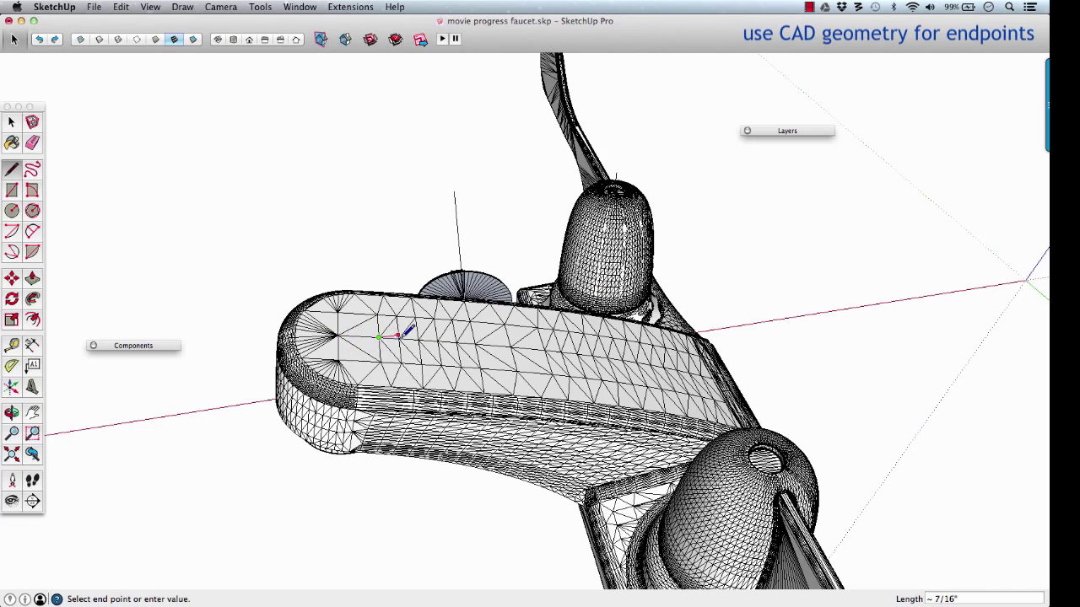
pyautogui.scroll(3, 403, 336)
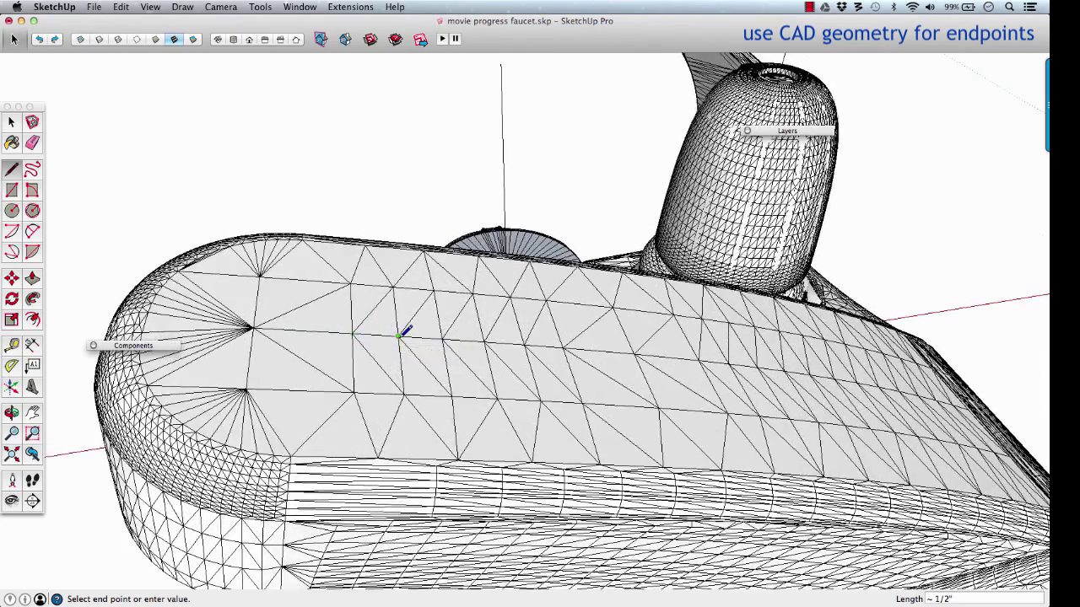
pyautogui.click(443, 338)
pyautogui.click(563, 346)
pyautogui.moveTo(706, 357); pyautogui.dragTo(522, 324, button='middle')
pyautogui.moveTo(638, 344); pyautogui.dragTo(723, 433, button='middle')
pyautogui.moveTo(770, 462); pyautogui.dragTo(738, 409, button='middle')
pyautogui.scroll(3, 700, 302)
pyautogui.moveTo(750, 446); pyautogui.dragTo(677, 210, button='middle')
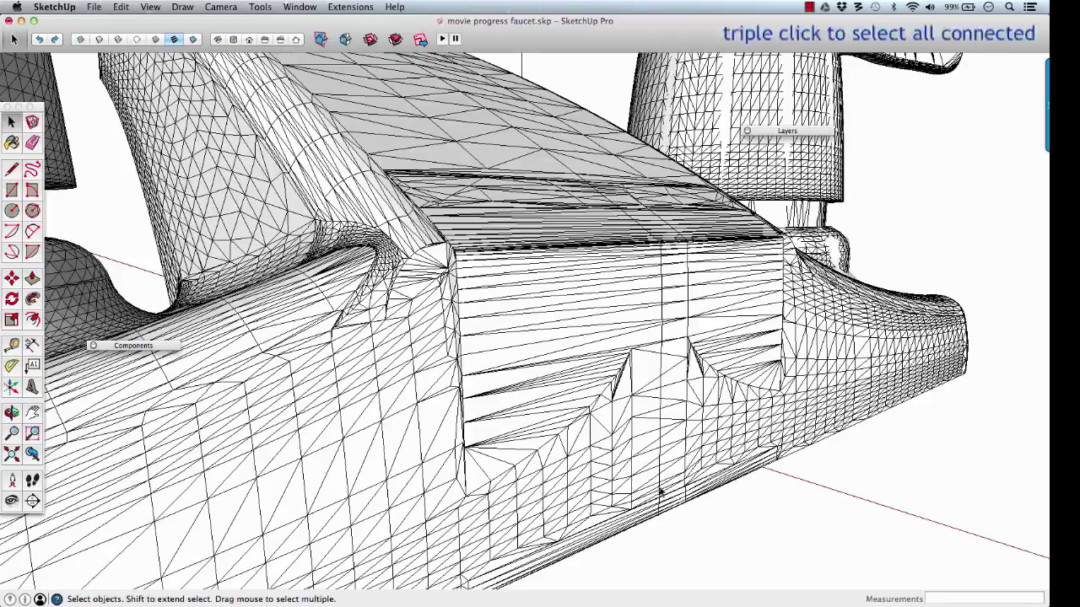
# Step: Move the traced spout curve 5 inches straight up along the blue axis
pyautogui.scroll(-3, 670, 434)
pyautogui.moveTo(669, 434); pyautogui.dragTo(646, 374, button='middle')
pyautogui.press('m')
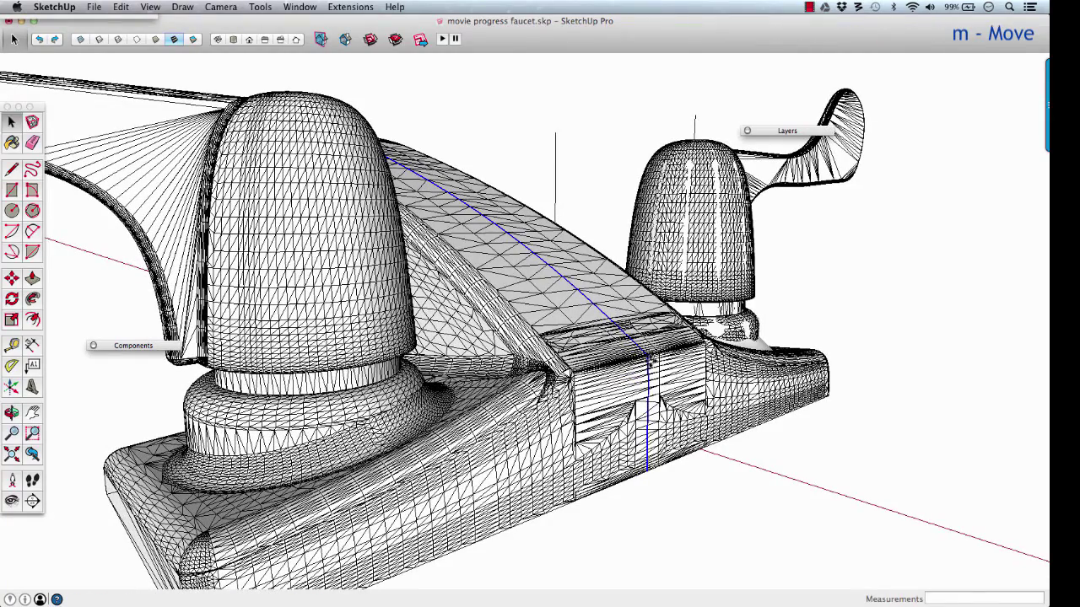
pyautogui.click(647, 354)
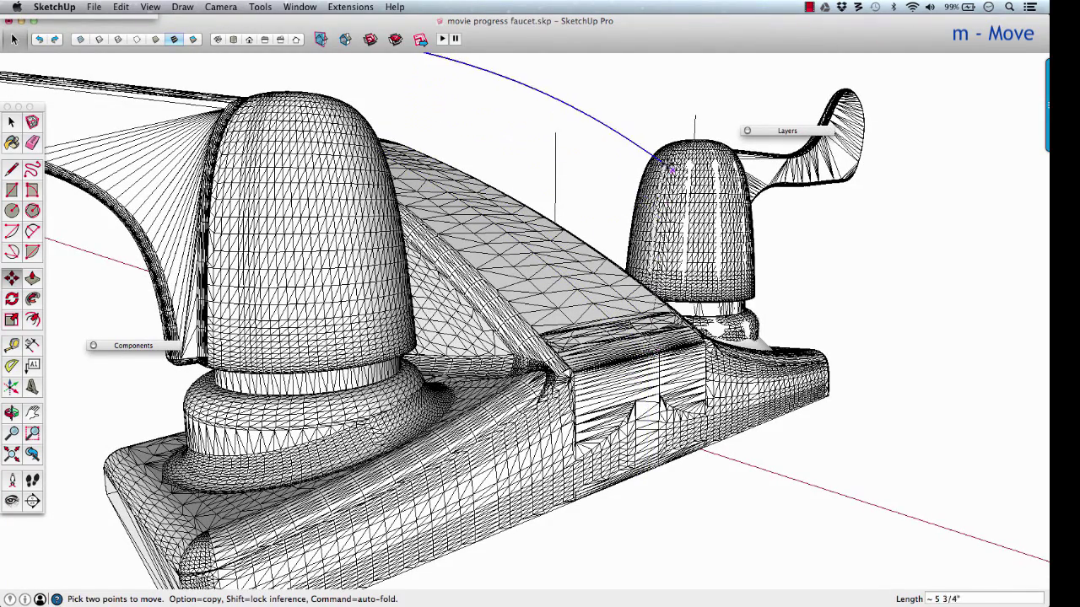
pyautogui.click(656, 103)
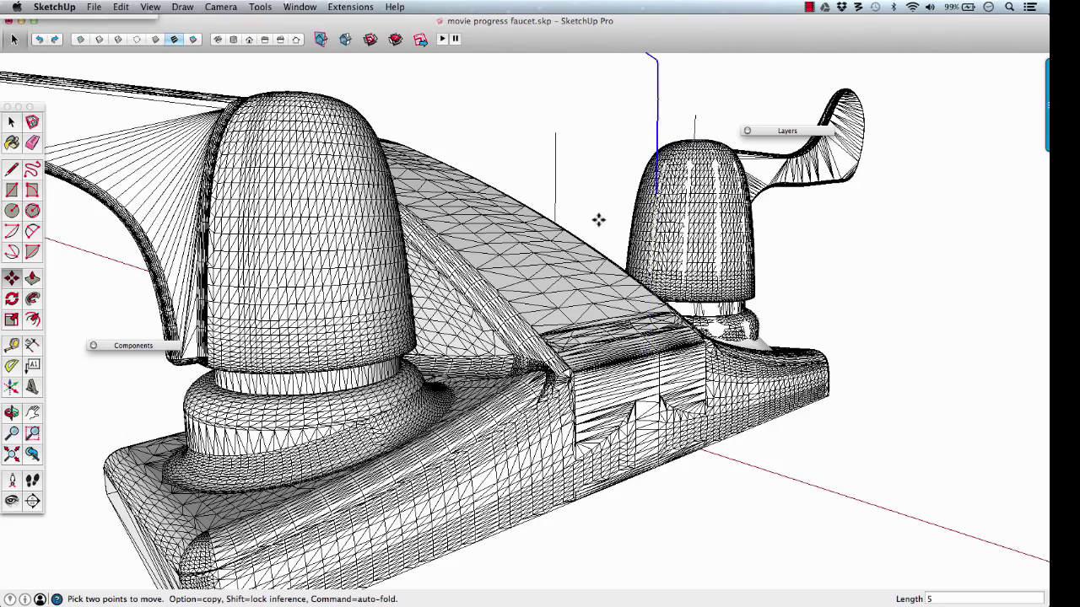
pyautogui.scroll(-5, 598, 223)
pyautogui.moveTo(598, 223); pyautogui.dragTo(819, 329, button='middle')
pyautogui.press('m')
pyautogui.moveTo(557, 355); pyautogui.dragTo(418, 318, button='middle')
# Step: Orbit around the faucet domes to bring the raised curve into view
pyautogui.press('space')
pyautogui.moveTo(362, 239); pyautogui.dragTo(447, 244, button='middle')
pyautogui.press('l')
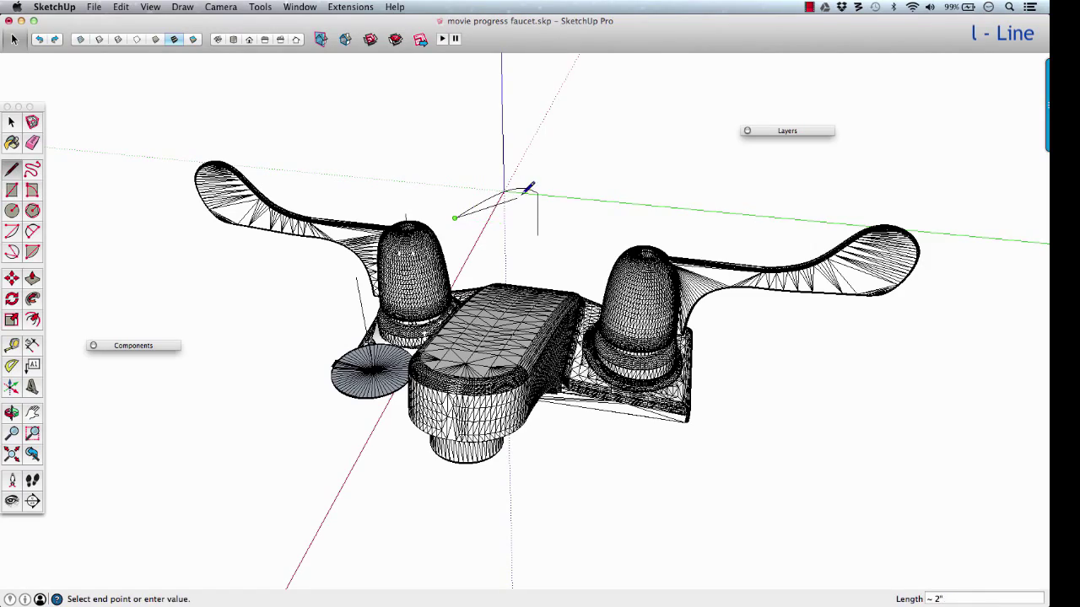
pyautogui.press('Escape')
pyautogui.moveTo(493, 215); pyautogui.dragTo(572, 197, button='middle')
pyautogui.scroll(10, 505, 195)
pyautogui.scroll(-8, 505, 192)
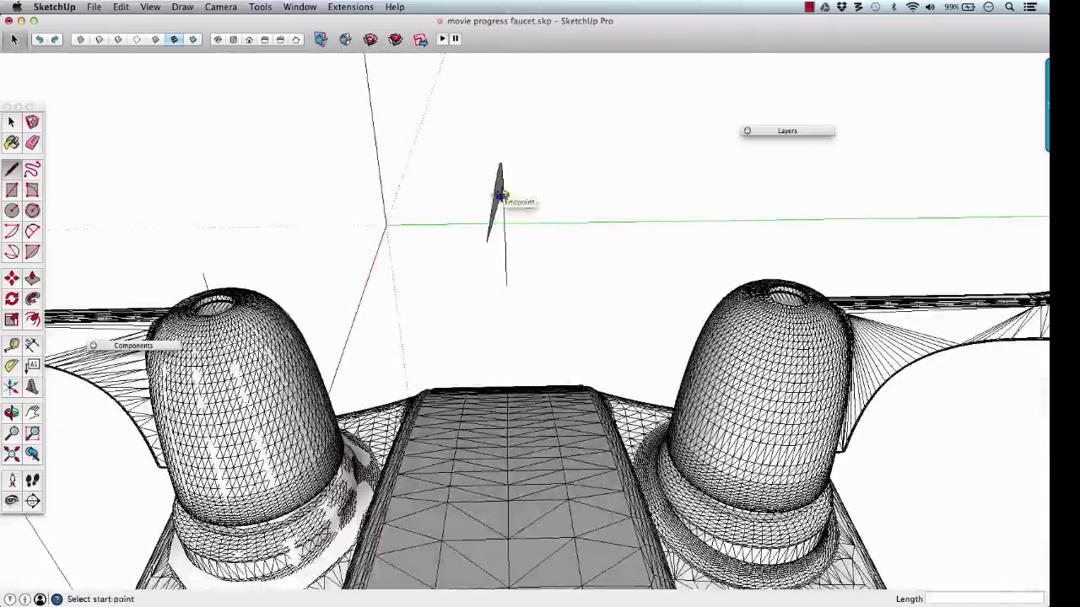
pyautogui.moveTo(503, 190); pyautogui.dragTo(677, 281, button='middle')
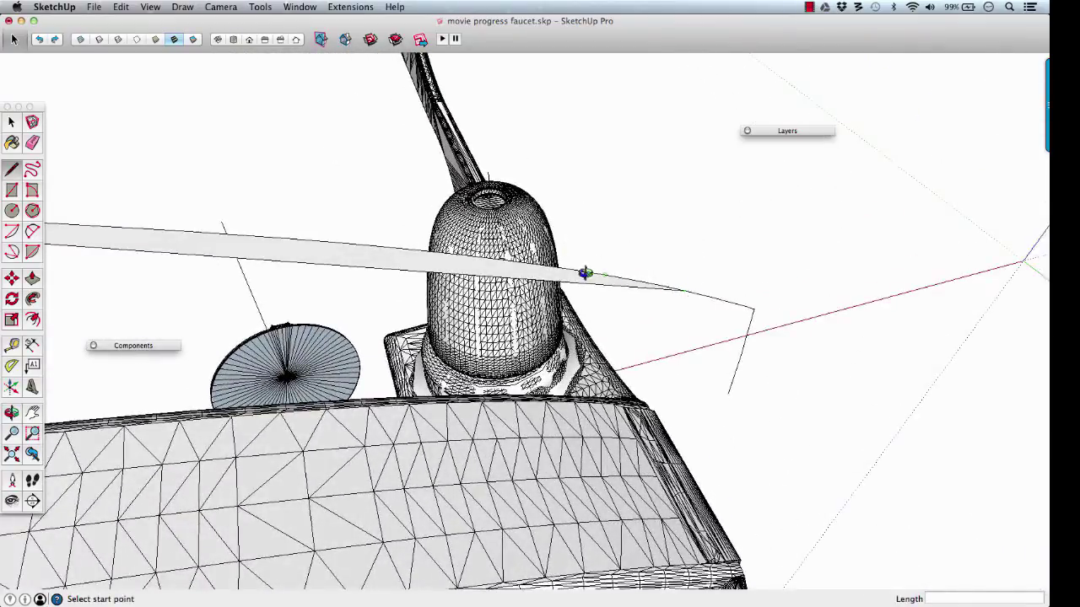
pyautogui.scroll(-5, 585, 273)
pyautogui.moveTo(590, 270); pyautogui.dragTo(666, 246, button='middle')
# Step: Draw a vertical edge from the curve's endpoint, close it to the far end, and erase the stray edge
pyautogui.click(445, 236)
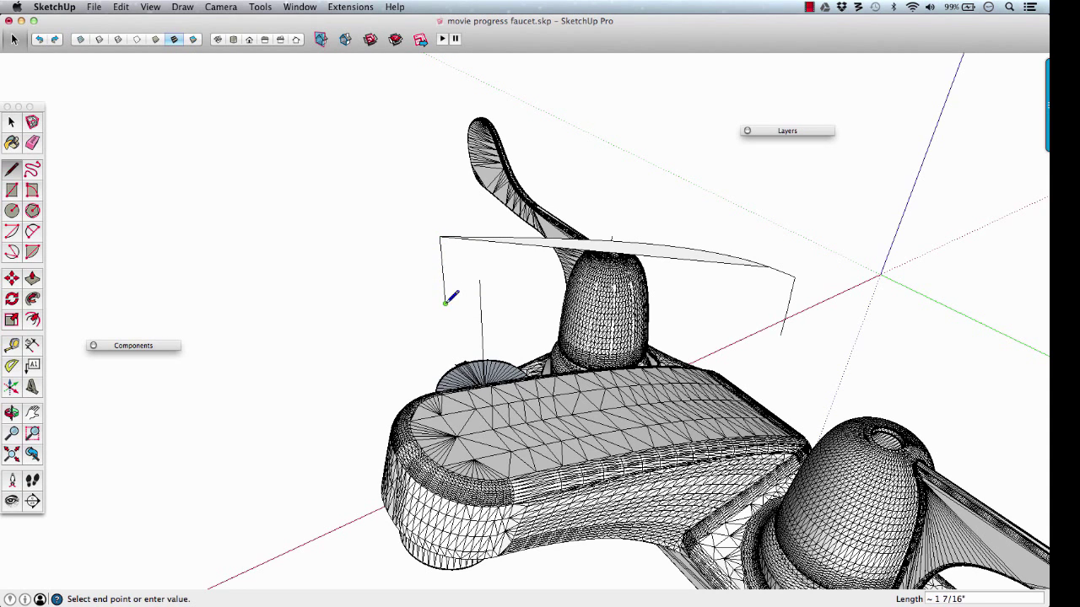
pyautogui.click(445, 303)
pyautogui.click(769, 267)
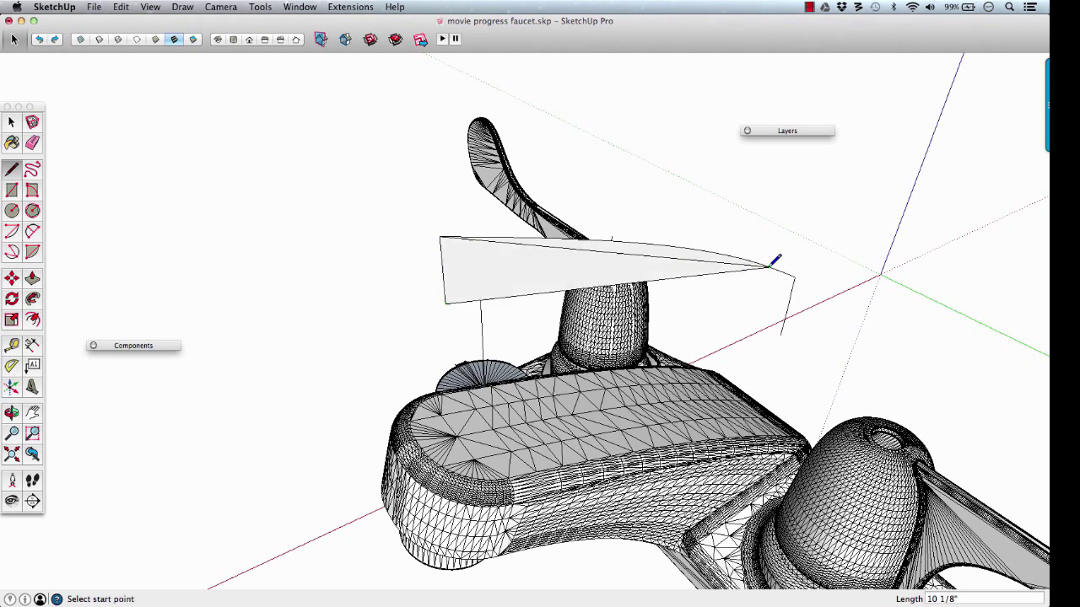
pyautogui.press('e')
pyautogui.click(677, 258)
# Step: Orbit to the new blade face and select it
pyautogui.moveTo(677, 258); pyautogui.dragTo(393, 258, button='middle')
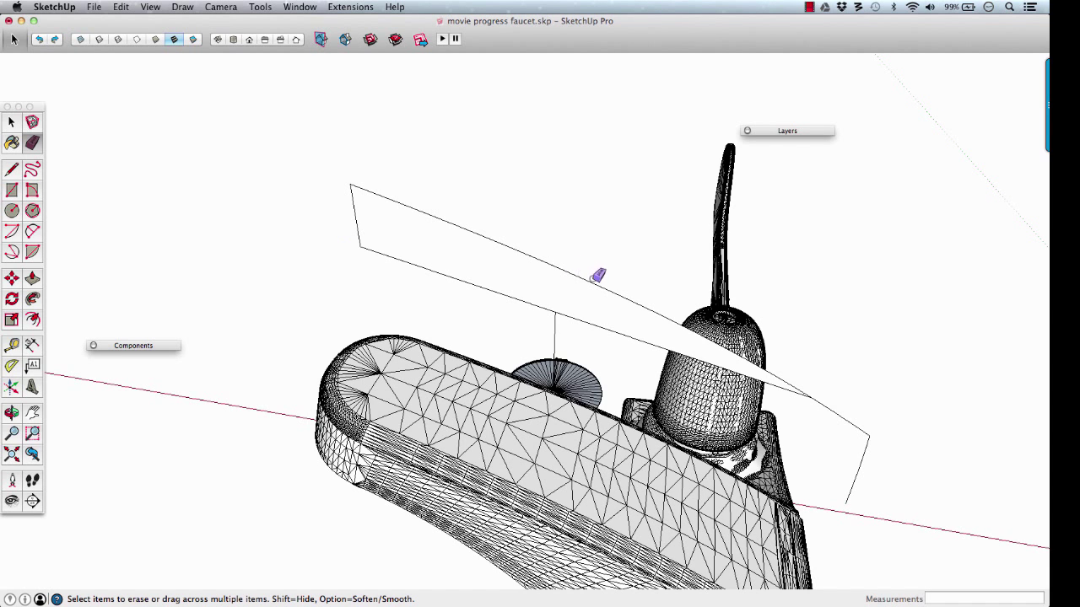
pyautogui.press('space')
pyautogui.moveTo(708, 345); pyautogui.dragTo(470, 263, button='middle')
pyautogui.click(470, 263)
# Step: Group the blade face, open the group, and hide everything else
pyautogui.press('g')
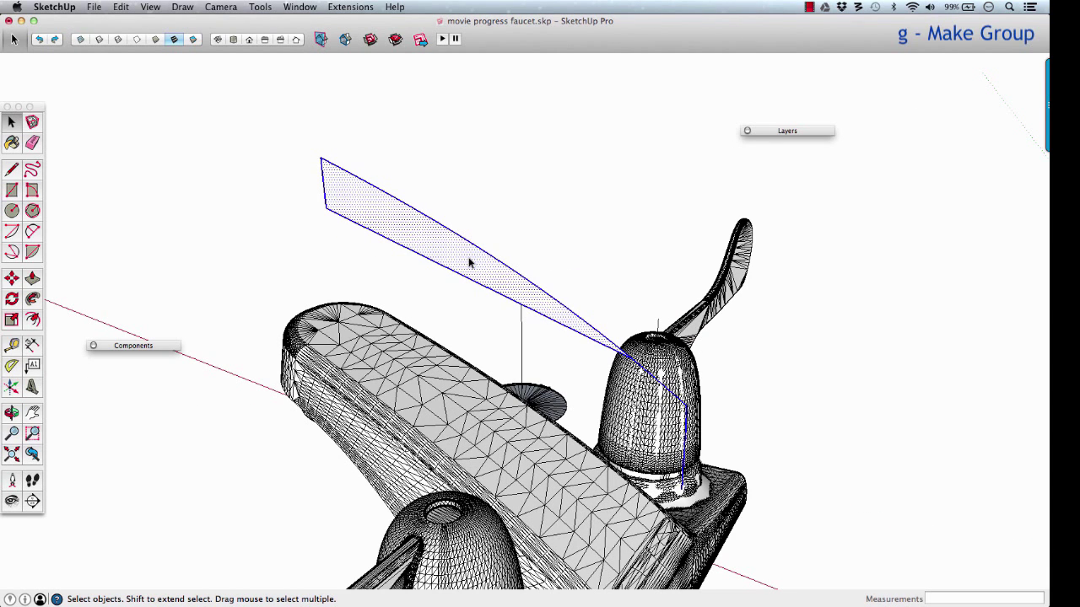
pyautogui.doubleClick(470, 264)
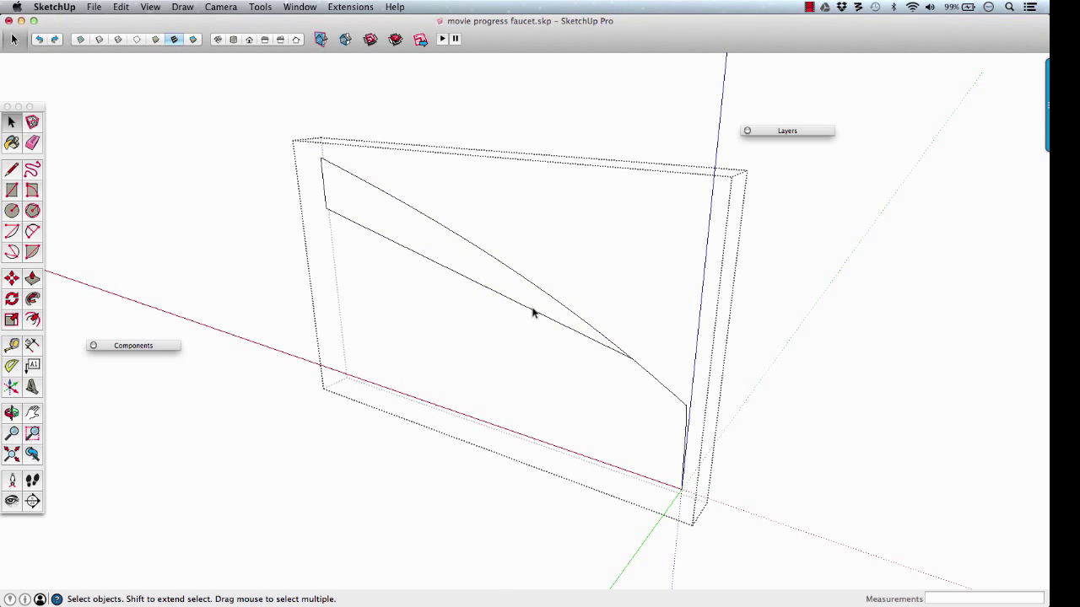
pyautogui.moveTo(549, 320); pyautogui.dragTo(492, 335, button='middle')
pyautogui.hotkey('shift', 'c')
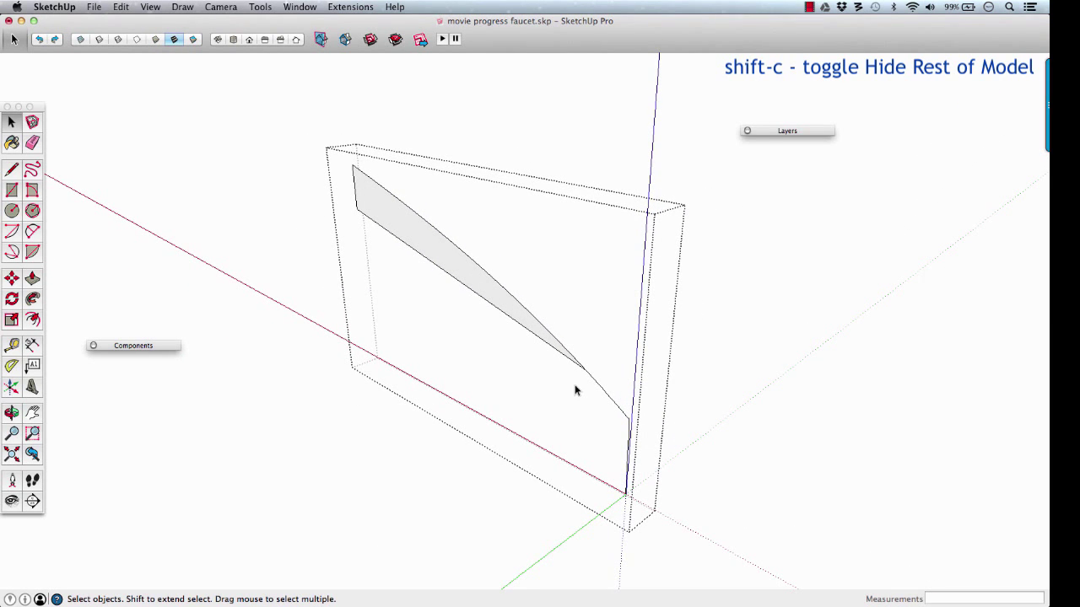
pyautogui.moveTo(579, 391); pyautogui.dragTo(607, 417, button='middle')
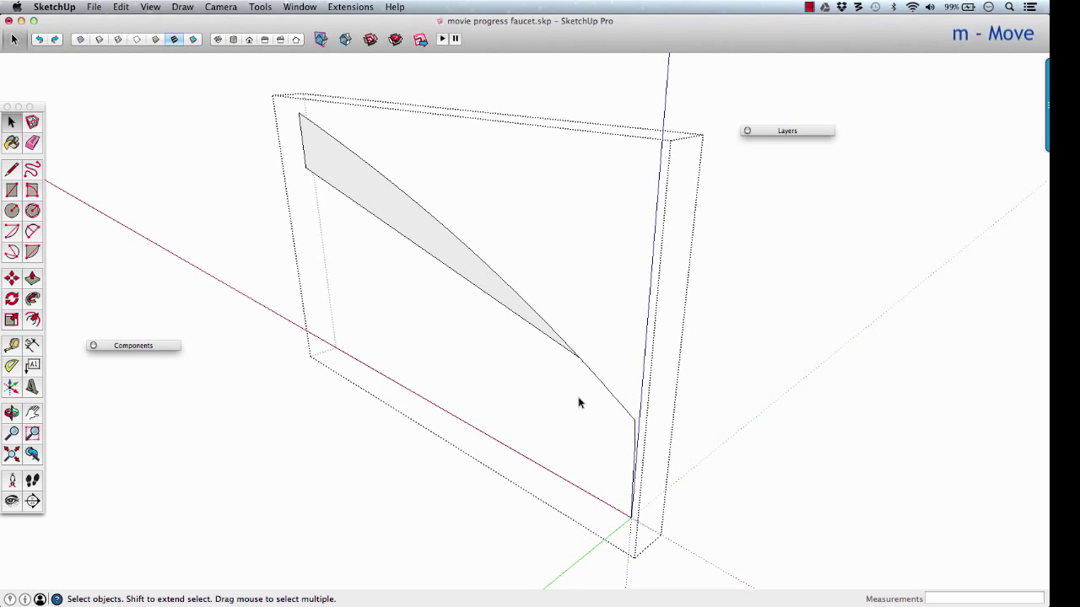
# Step: Move the profile's lower vertex onto the vertical blue-axis edge
pyautogui.press('m')
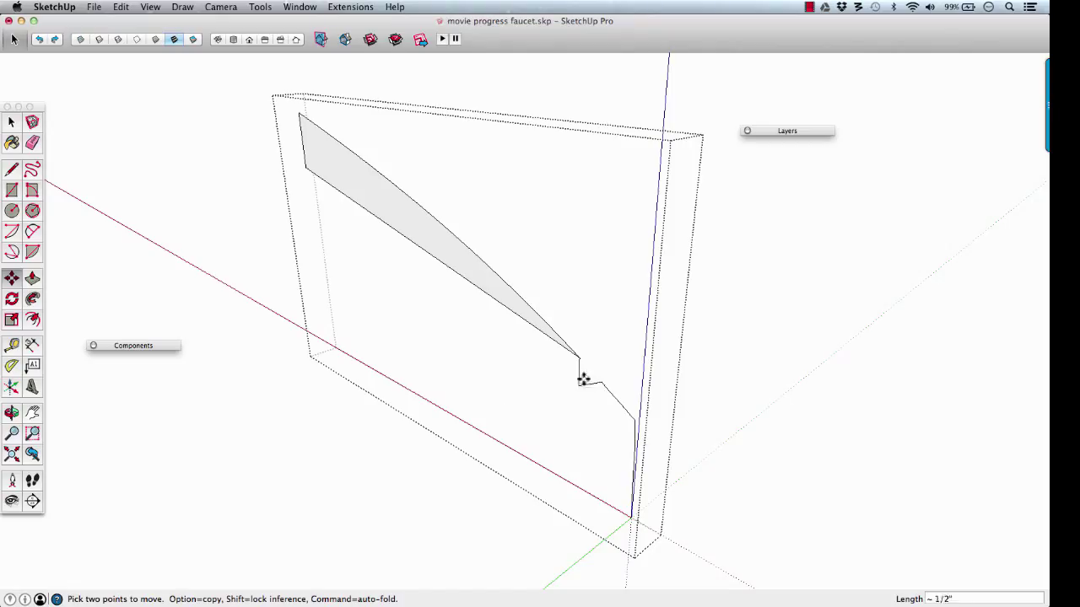
pyautogui.click(573, 388)
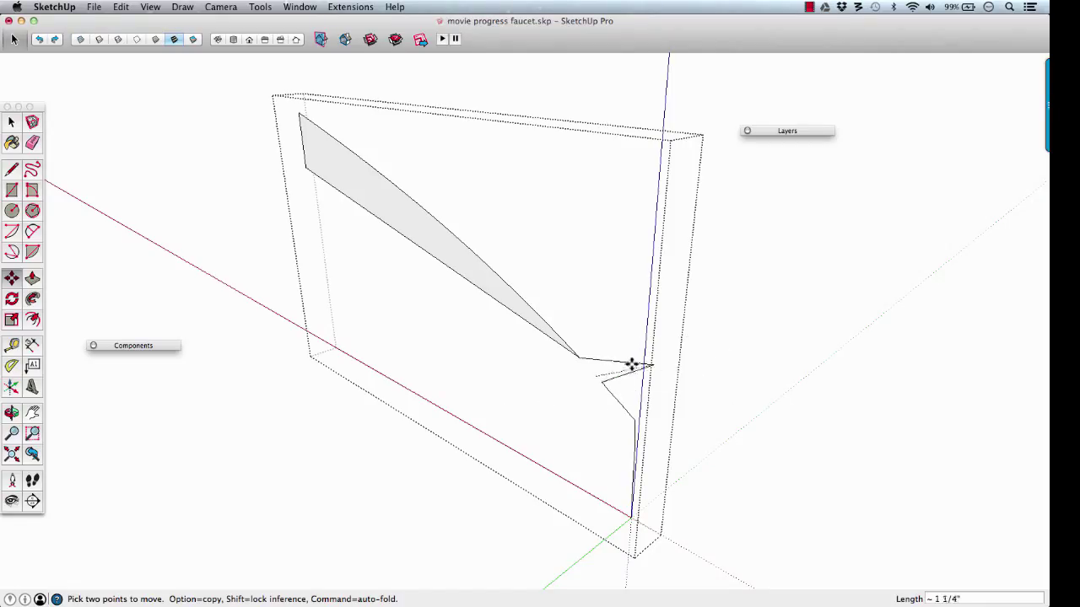
pyautogui.press('shift')
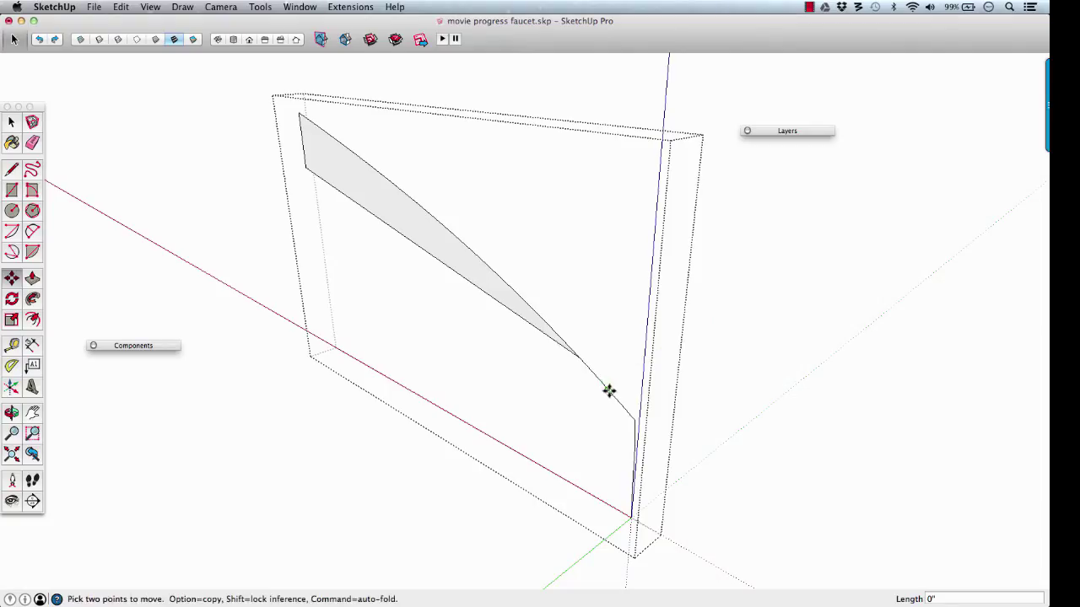
pyautogui.press('Escape')
pyautogui.click(618, 401)
pyautogui.scroll(5, 613, 412)
pyautogui.scroll(-2, 612, 413)
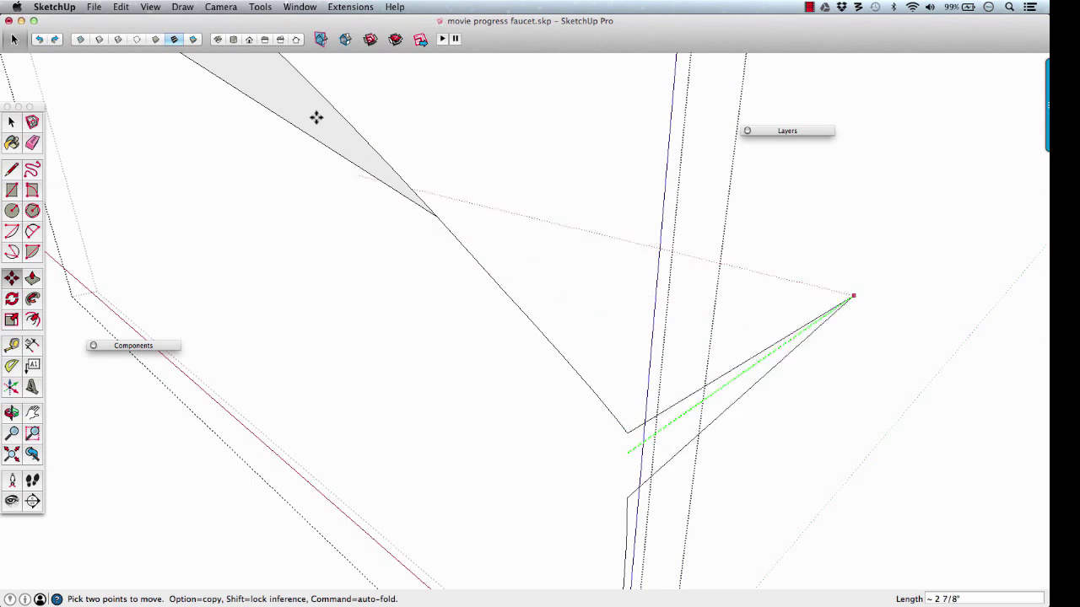
pyautogui.press('Escape')
# Step: Cancel stray moves on the bottom vertices and orbit out to see the whole profile
pyautogui.scroll(-3, 550, 359)
pyautogui.scroll(-2, 550, 360)
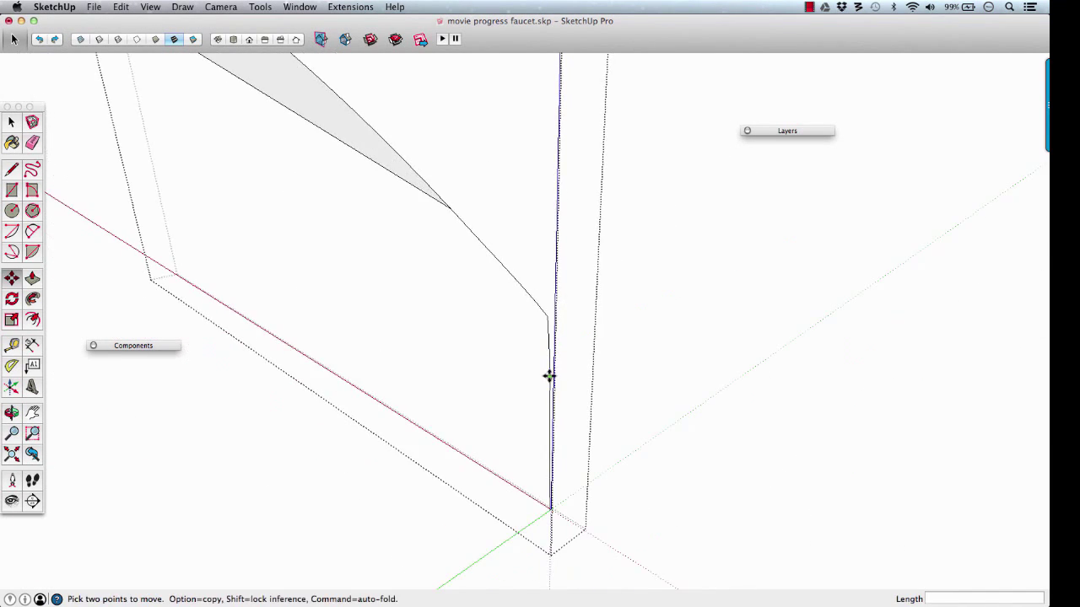
pyautogui.click(549, 434)
pyautogui.press('Escape')
pyautogui.click(549, 507)
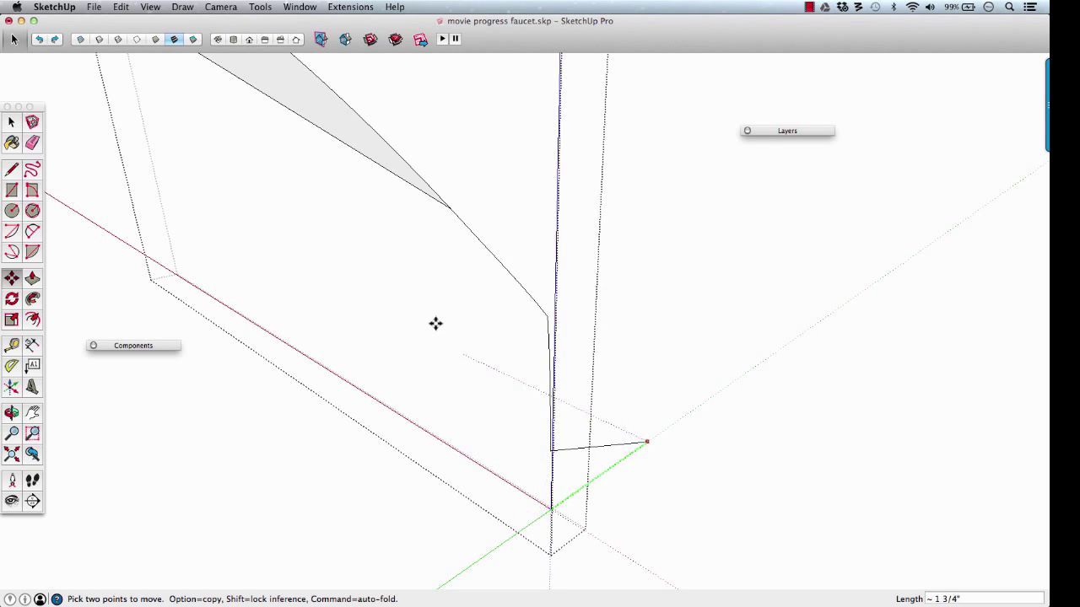
pyautogui.press('Escape')
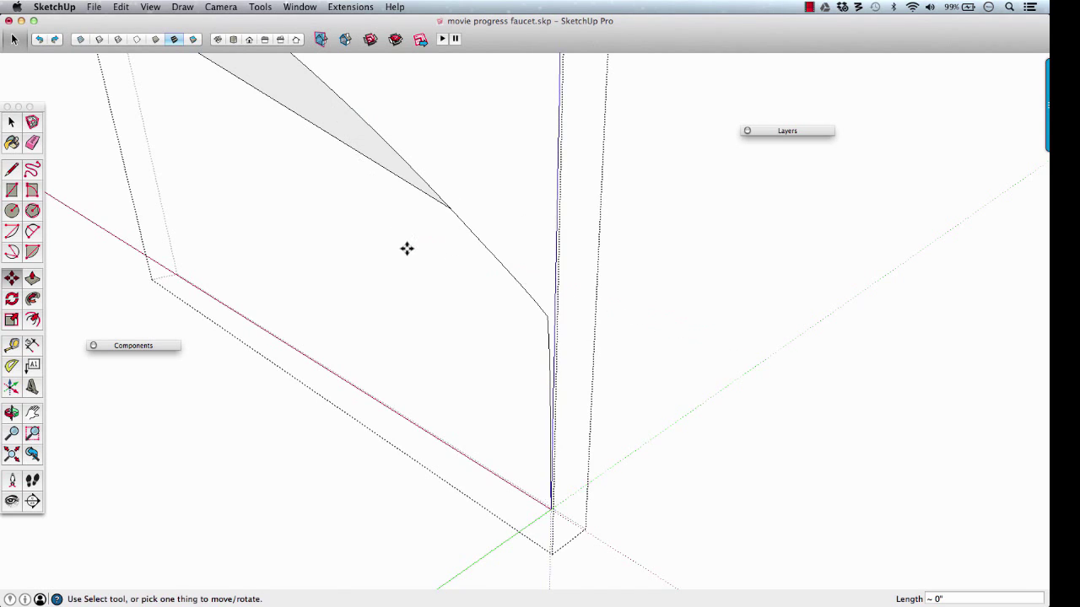
pyautogui.scroll(-3, 386, 250)
pyautogui.moveTo(386, 250)
pyautogui.mouseDown(button='middle')
pyautogui.moveTo(482, 337)
pyautogui.moveTo(597, 278)
pyautogui.moveTo(562, 321)
pyautogui.moveTo(530, 323)
pyautogui.moveTo(523, 338)
pyautogui.mouseUp(button='middle')
# Step: Draw a line from the origin to the upper-left vertex and erase the middle diagonal
pyautogui.press('l')
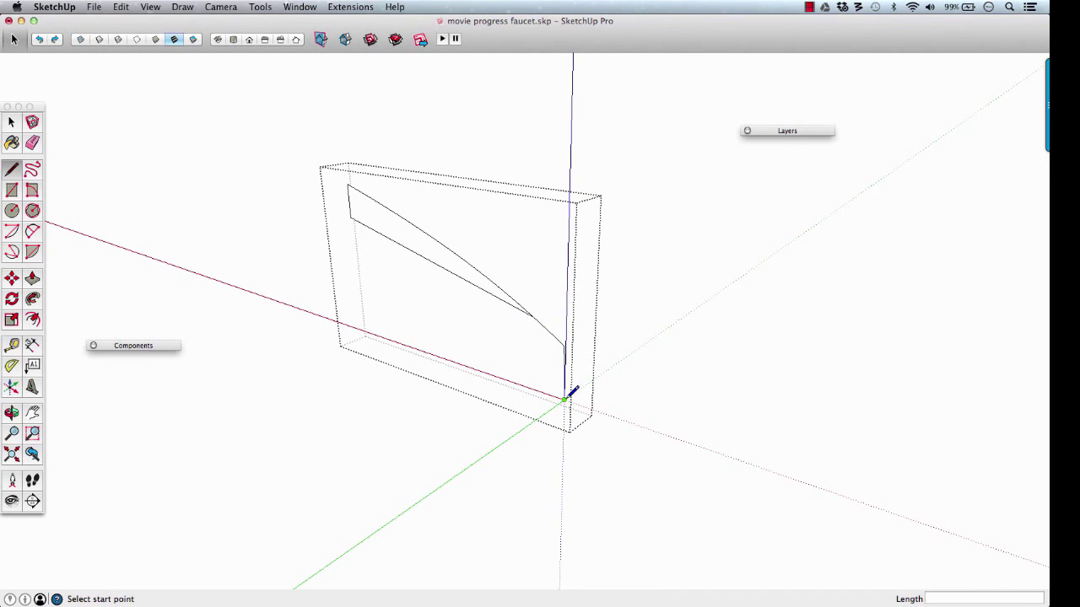
pyautogui.click(564, 399)
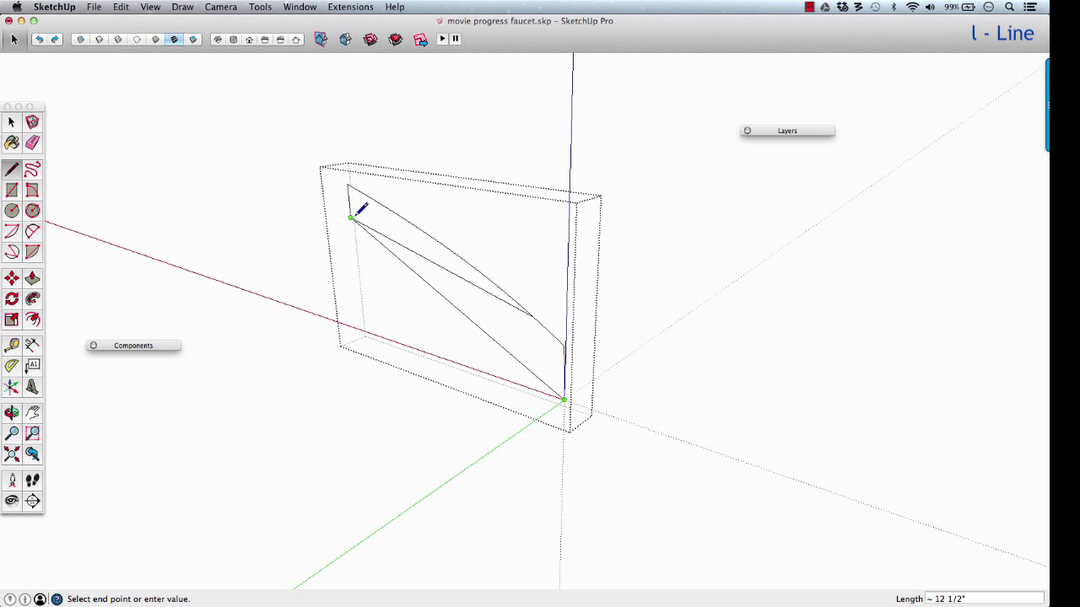
pyautogui.press('e')
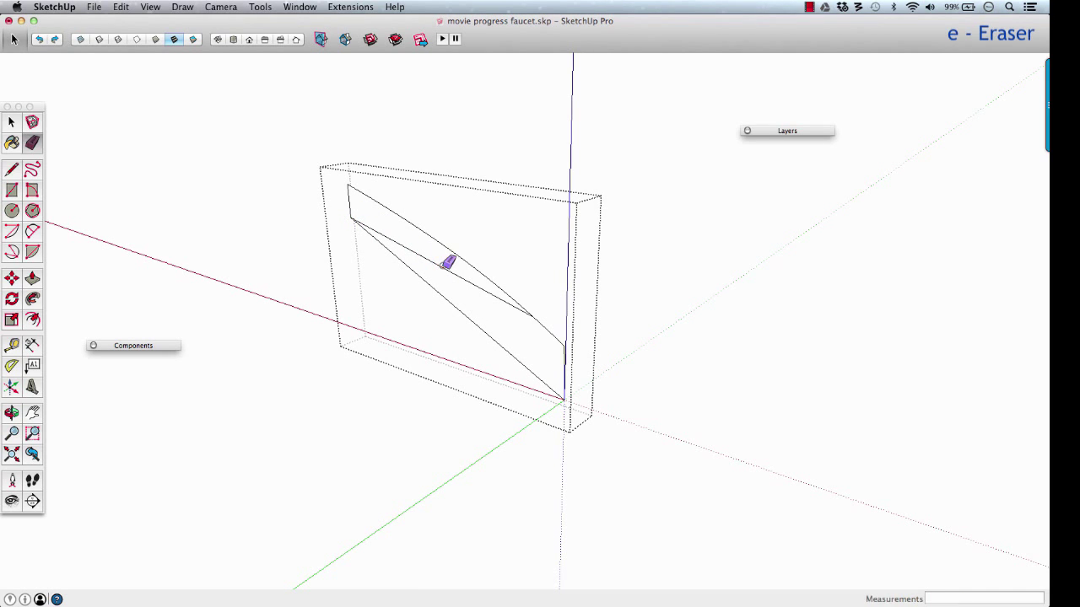
pyautogui.click(449, 271)
# Step: Select the leftover face between the lines and delete it
pyautogui.press('space')
pyautogui.click(472, 285)
pyautogui.moveTo(495, 287)
pyautogui.mouseDown(button='middle')
pyautogui.moveTo(208, 278)
pyautogui.moveTo(237, 189)
pyautogui.moveTo(231, 173)
pyautogui.moveTo(298, 234)
pyautogui.moveTo(491, 316)
pyautogui.moveTo(534, 313)
pyautogui.mouseUp(button='middle')
pyautogui.press('Delete')
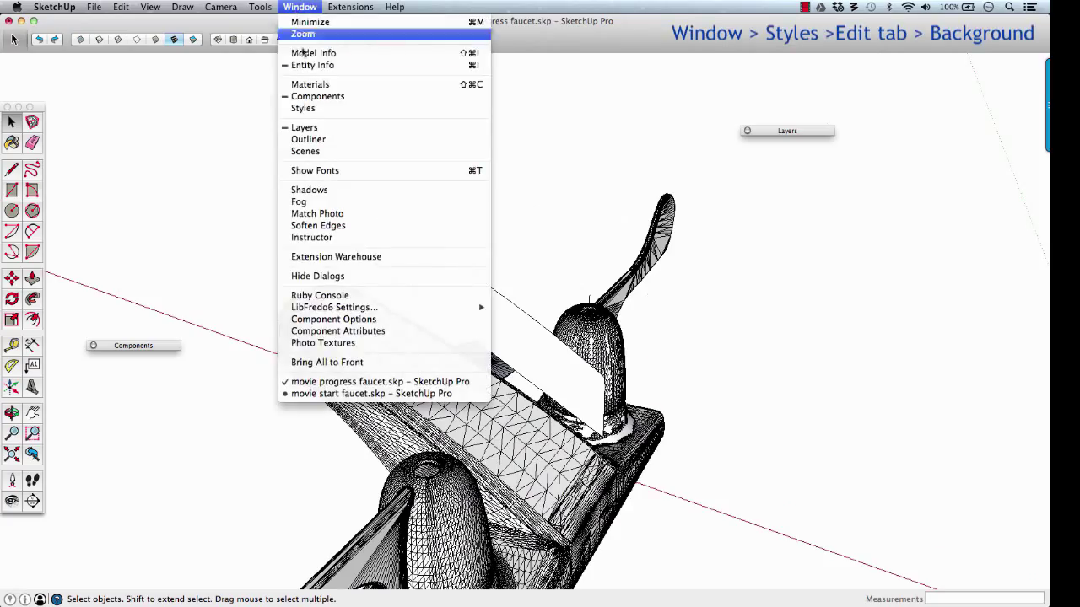
# Step: Darken the style's Background colour from white to light grey
pyautogui.click(303, 108)
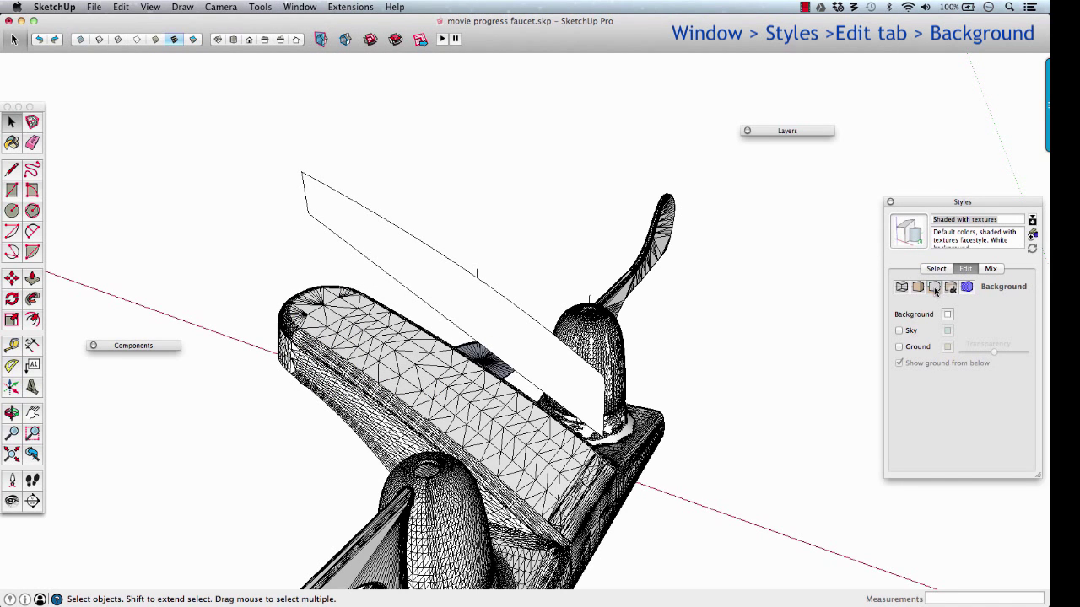
pyautogui.click(948, 314)
pyautogui.click(1036, 411)
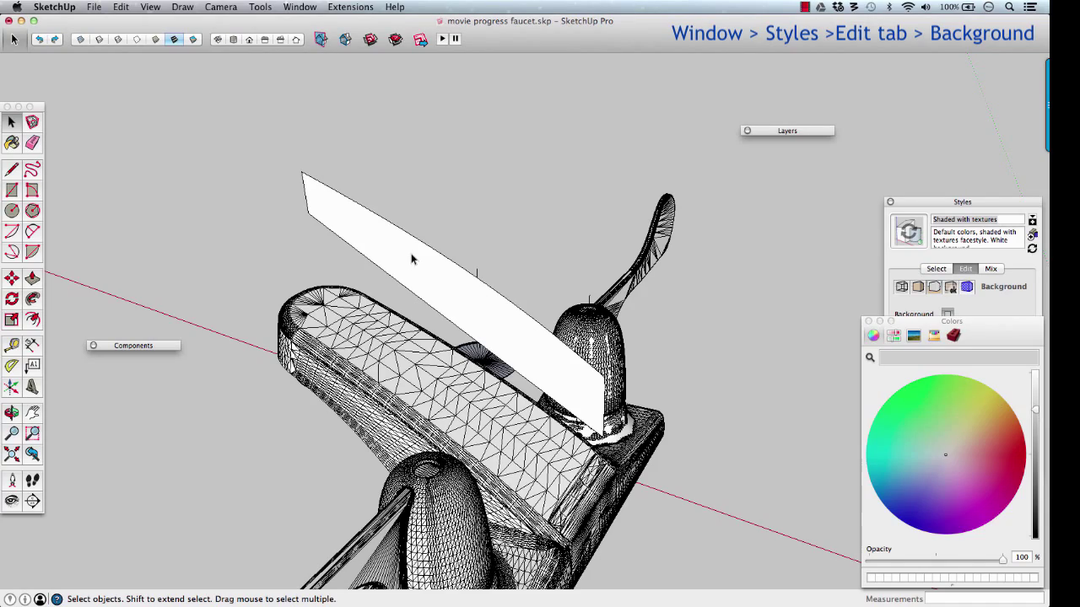
pyautogui.click(868, 321)
pyautogui.click(890, 202)
pyautogui.press('o')
pyautogui.moveTo(379, 188); pyautogui.dragTo(744, 203)
pyautogui.press('space')
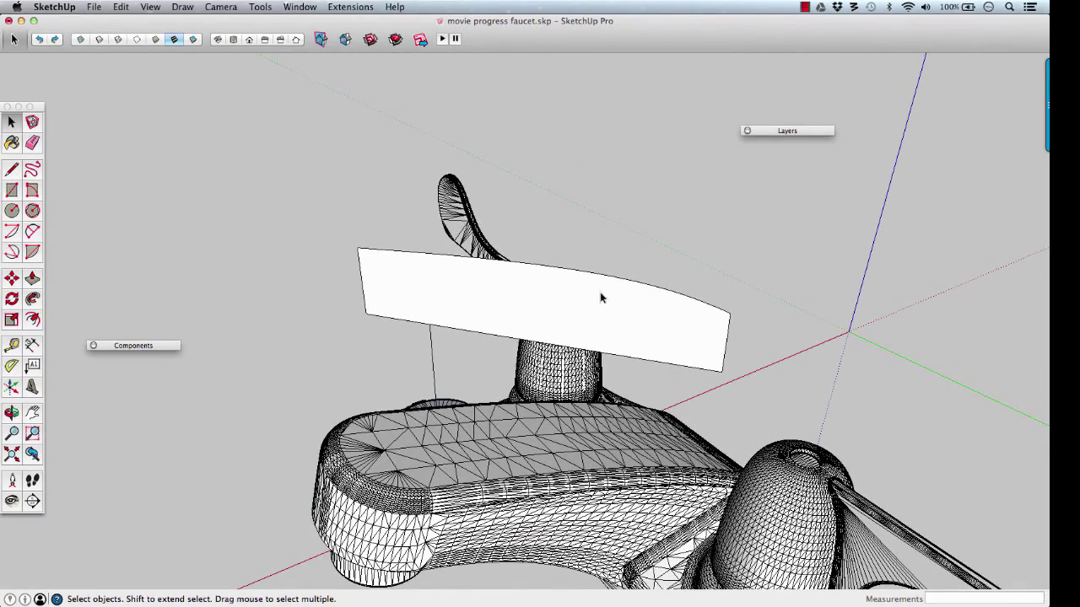
# Step: Draw an 8-segment arc along the panel's curved top edge
pyautogui.moveTo(595, 297); pyautogui.dragTo(446, 211, button='middle')
pyautogui.scroll(2, 471, 189)
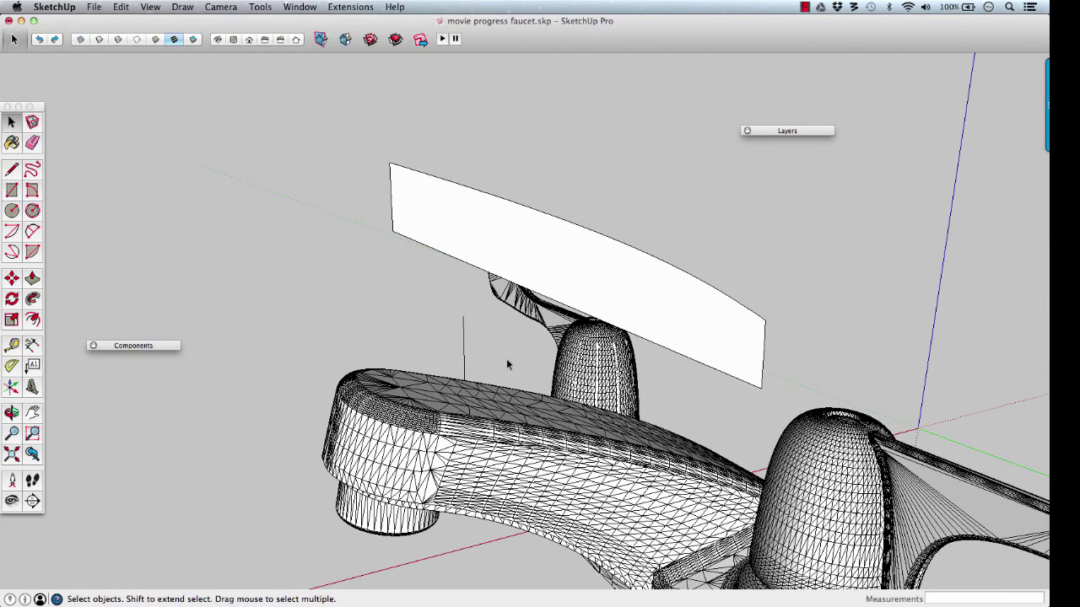
pyautogui.moveTo(507, 375); pyautogui.dragTo(390, 442, button='middle')
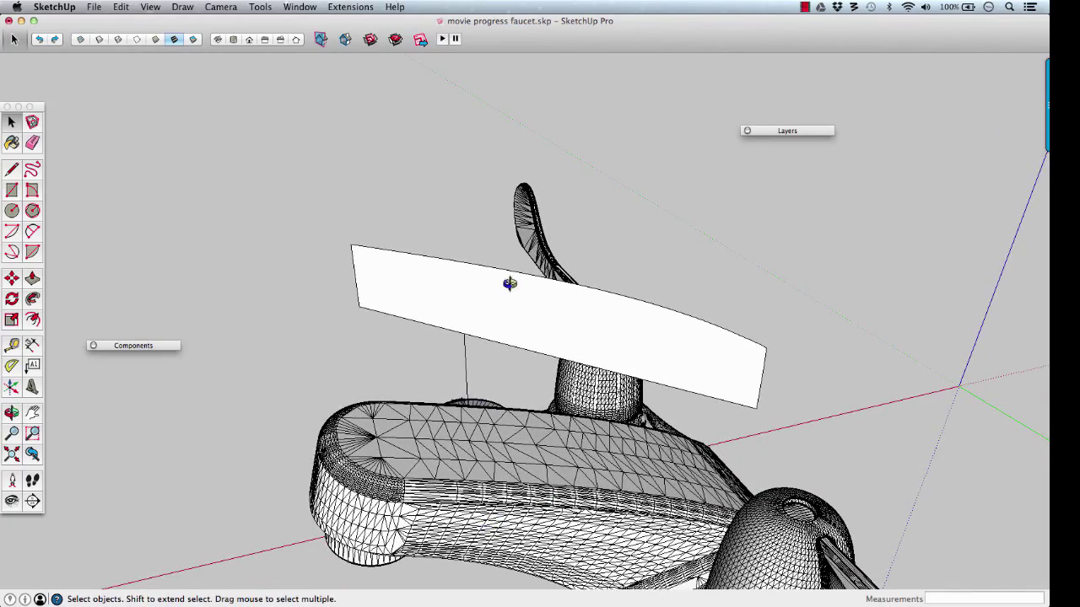
pyautogui.moveTo(509, 283); pyautogui.dragTo(494, 168, button='middle')
pyautogui.press('a')
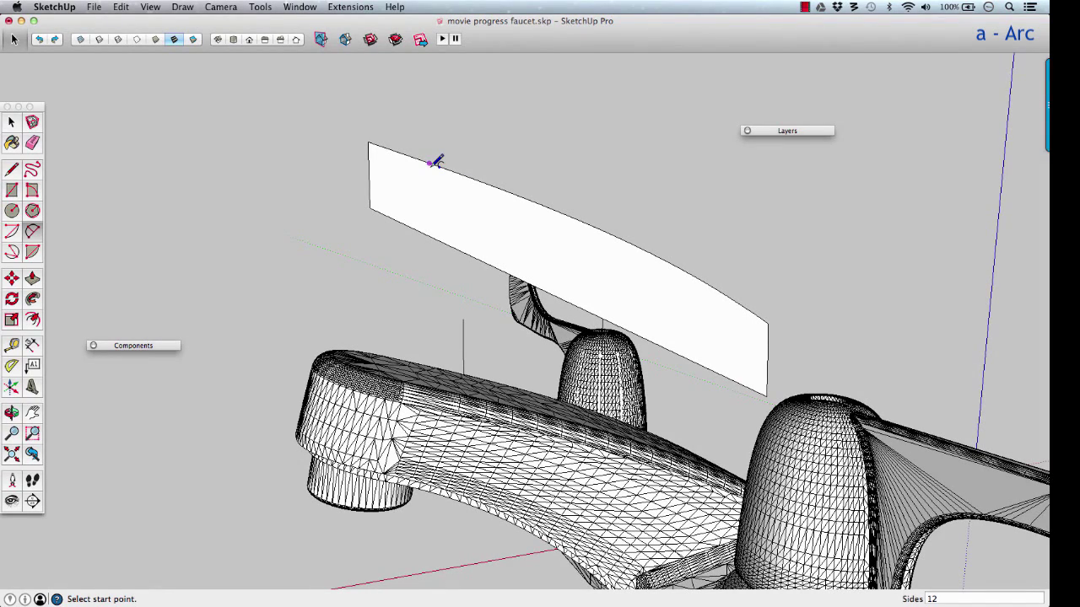
pyautogui.write('8s')
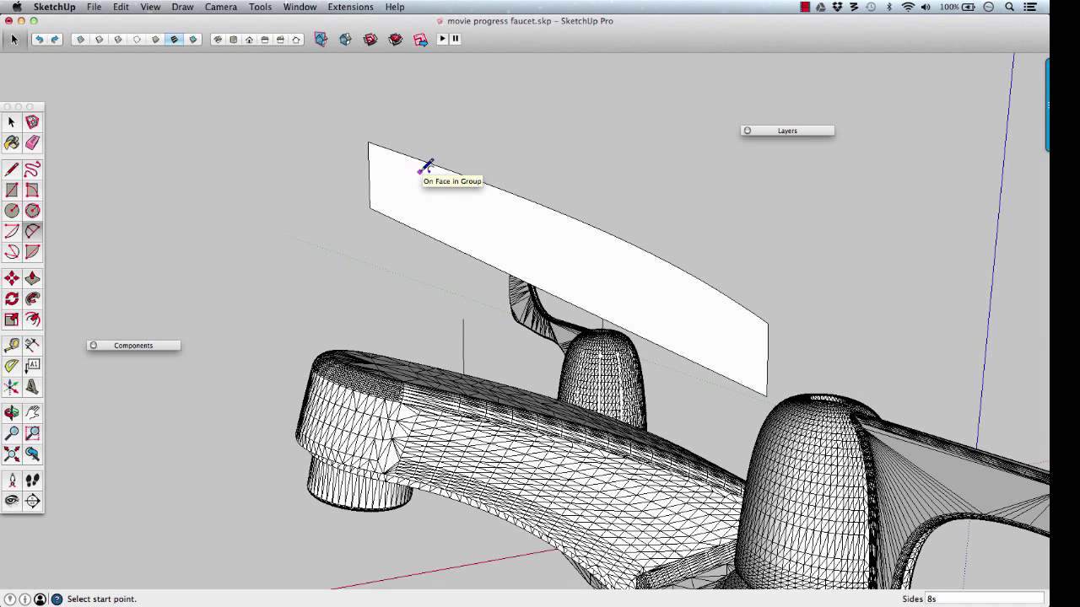
pyautogui.click(368, 142)
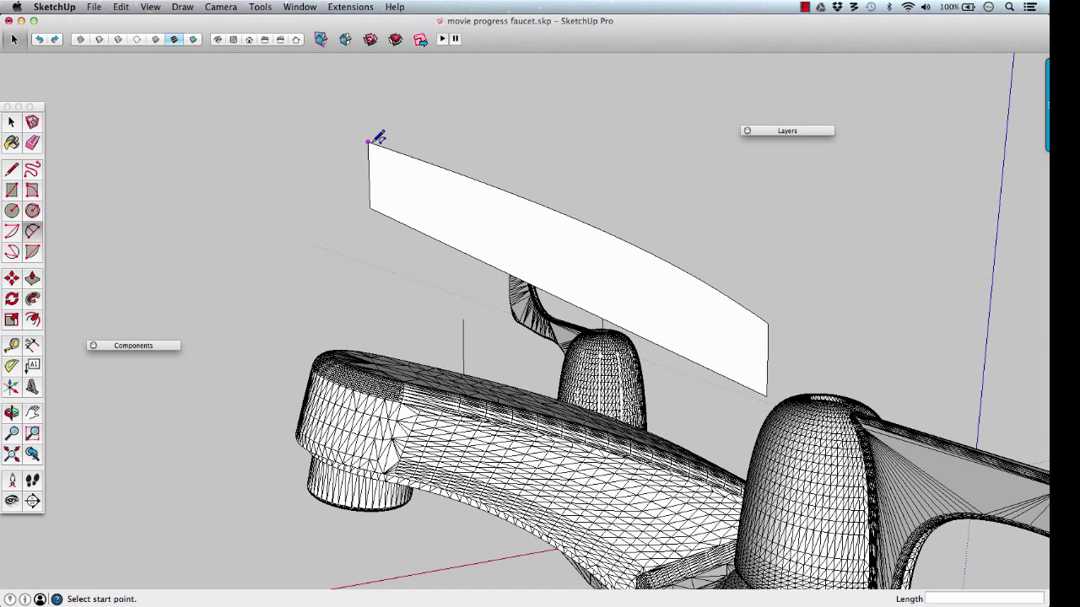
pyautogui.click(730, 297)
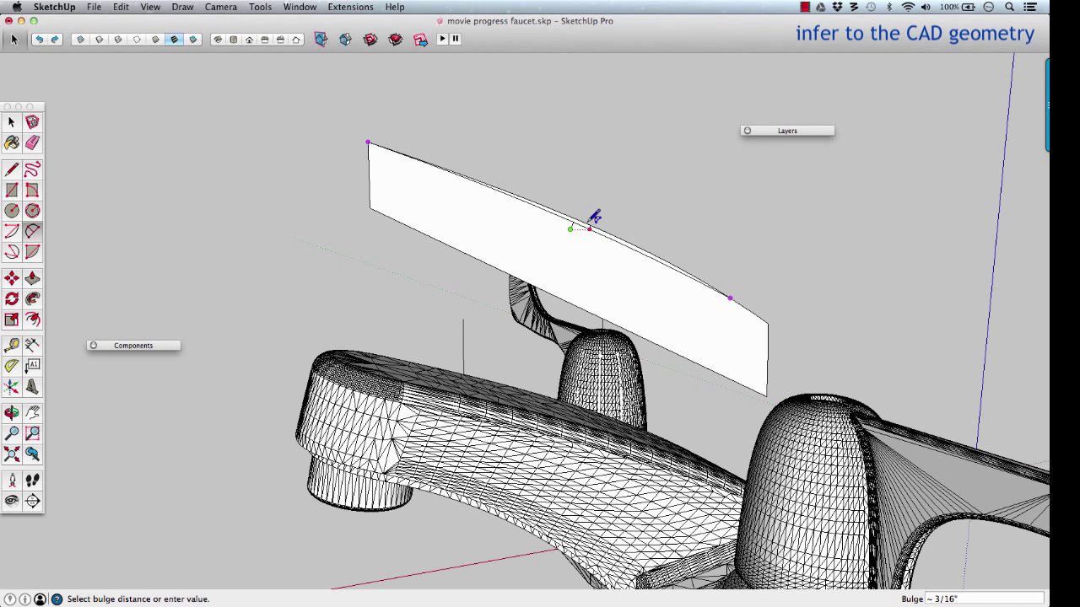
pyautogui.click(580, 223)
# Step: Select the panel's new arched top edge and zoom in on its end
pyautogui.moveTo(584, 219); pyautogui.dragTo(434, 161, button='middle')
pyautogui.scroll(5, 455, 194)
pyautogui.moveTo(685, 279); pyautogui.dragTo(491, 241, button='middle')
pyautogui.moveTo(627, 309); pyautogui.dragTo(434, 282, button='middle')
pyautogui.press('space')
pyautogui.click(634, 286)
pyautogui.scroll(3, 784, 402)
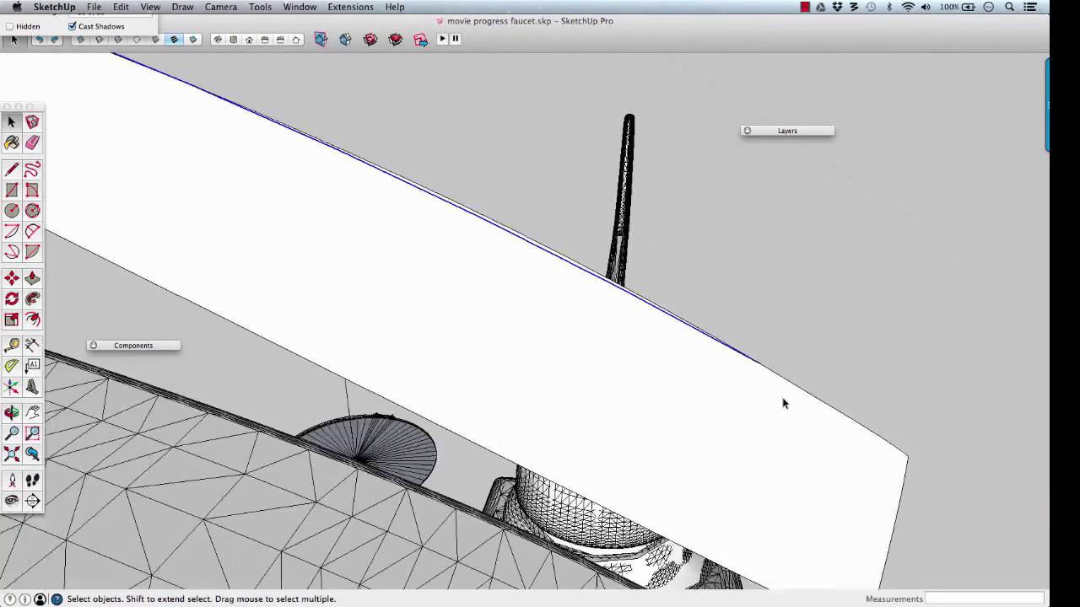
pyautogui.moveTo(784, 402); pyautogui.dragTo(571, 275, button='middle')
pyautogui.scroll(4, 624, 302)
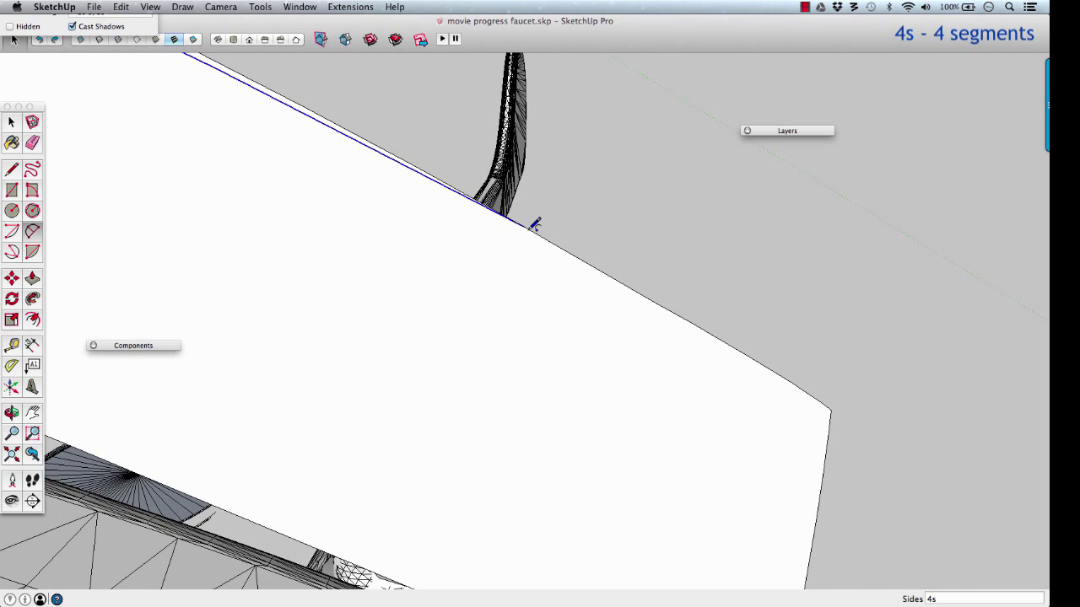
# Step: Redraw both panel end edges as 4-segment arcs with zero bulge
pyautogui.click(524, 225)
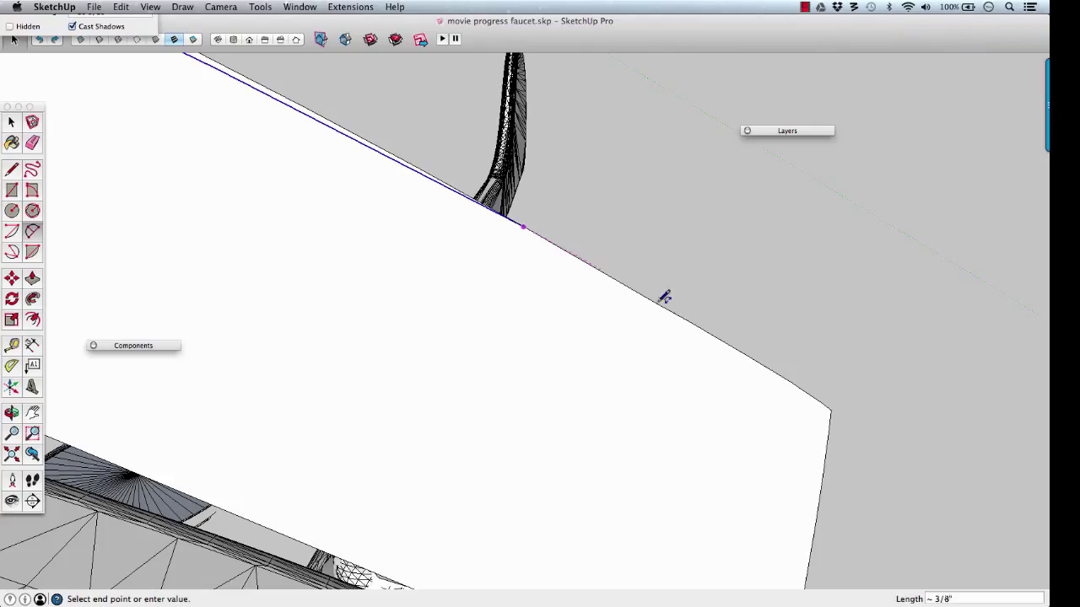
pyautogui.click(831, 409)
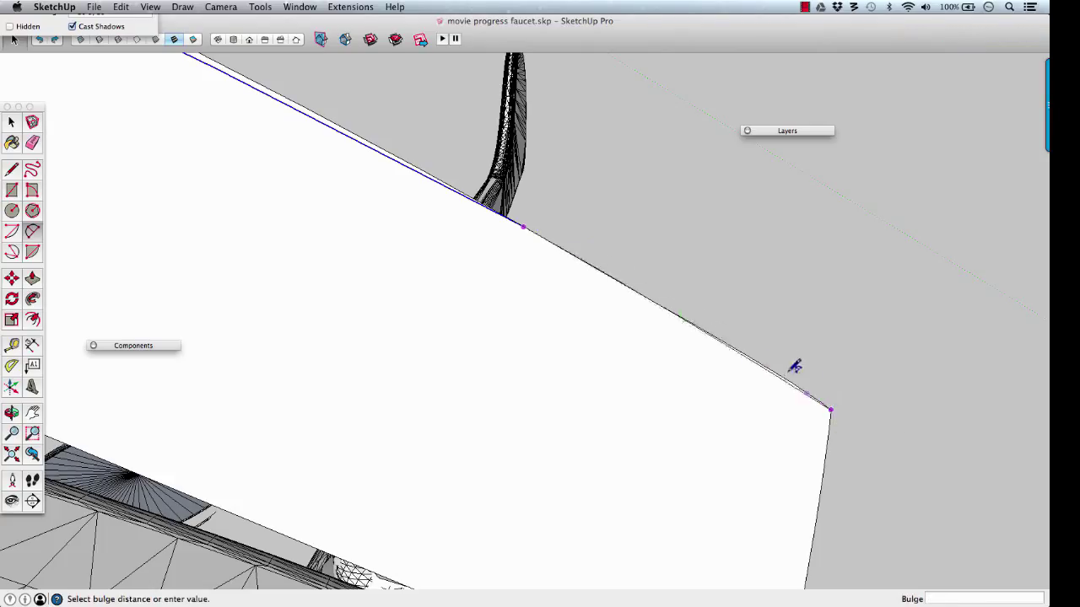
pyautogui.click(691, 317)
pyautogui.scroll(-3, 746, 396)
pyautogui.moveTo(756, 410); pyautogui.dragTo(715, 285, button='middle')
pyautogui.click(723, 271)
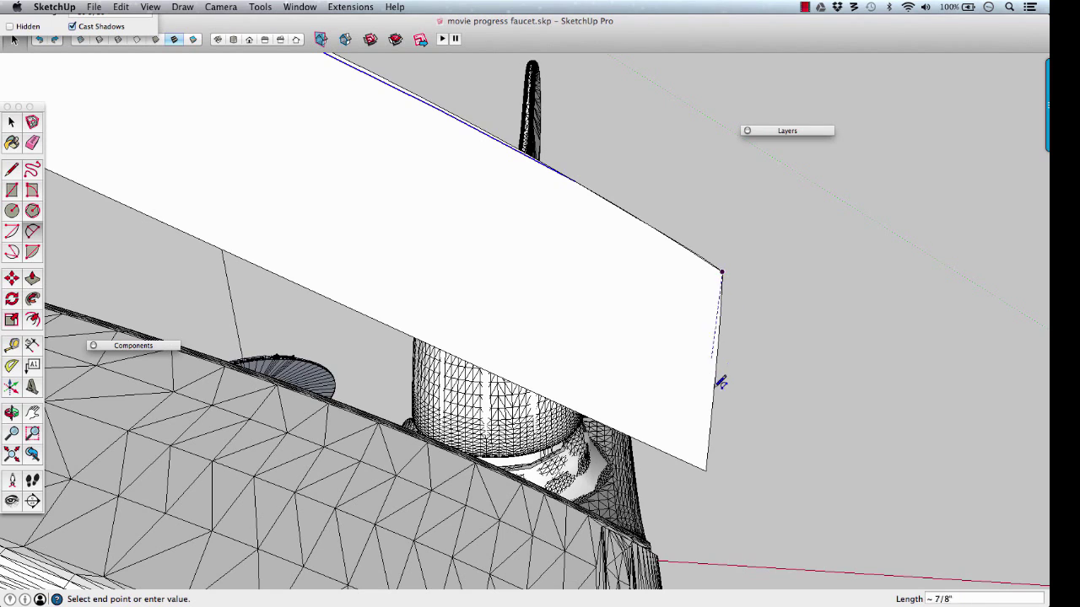
pyautogui.click(706, 469)
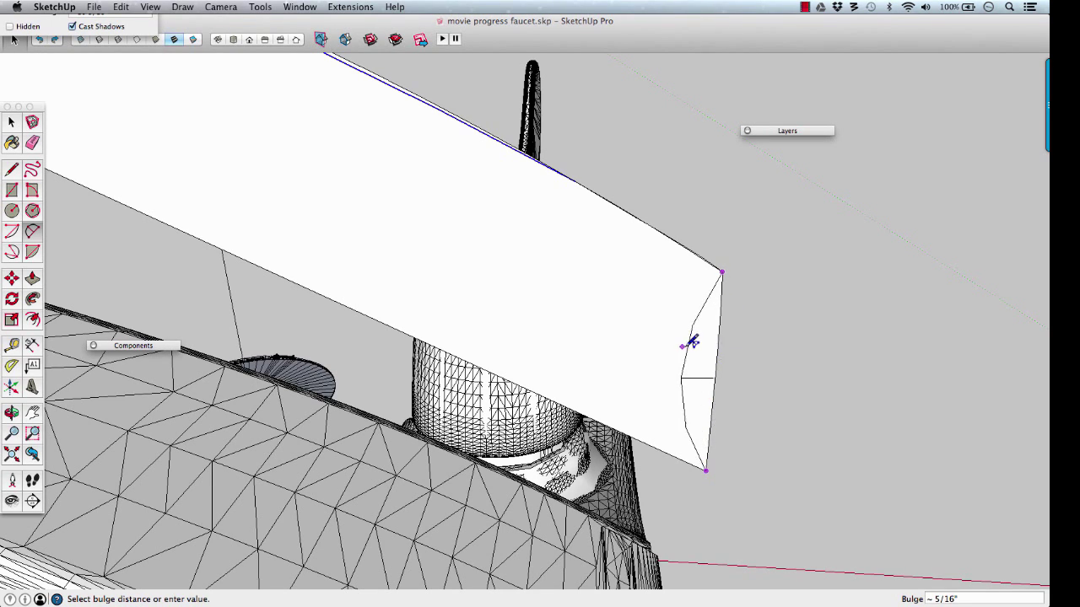
pyautogui.click(718, 371)
pyautogui.moveTo(704, 325); pyautogui.dragTo(586, 224, button='middle')
# Step: Draw a closed outline beside the faucet to form a new face
pyautogui.press('space')
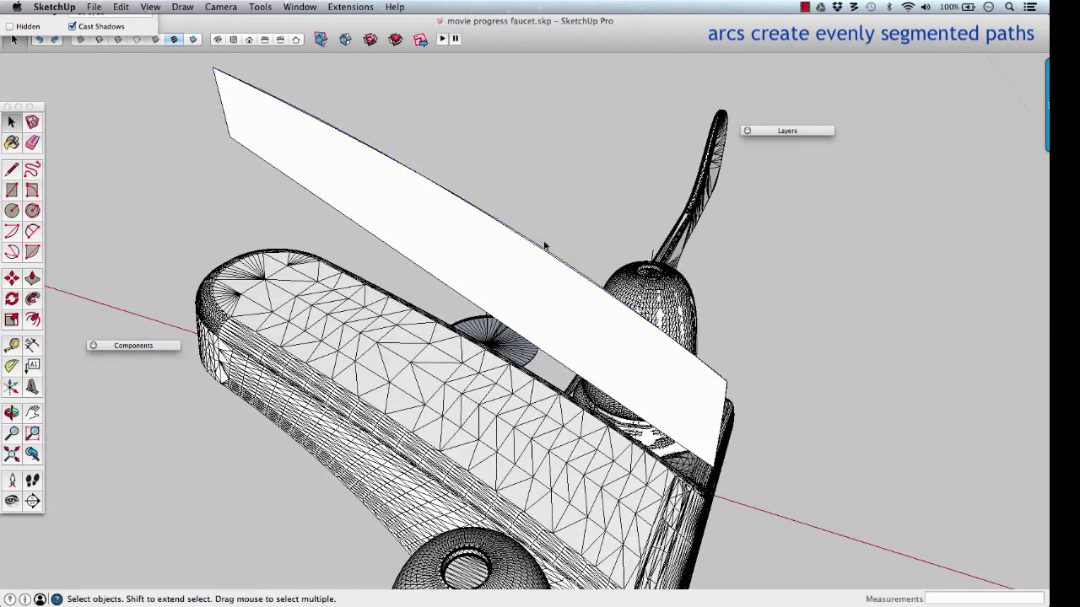
pyautogui.moveTo(504, 261); pyautogui.dragTo(697, 281, button='middle')
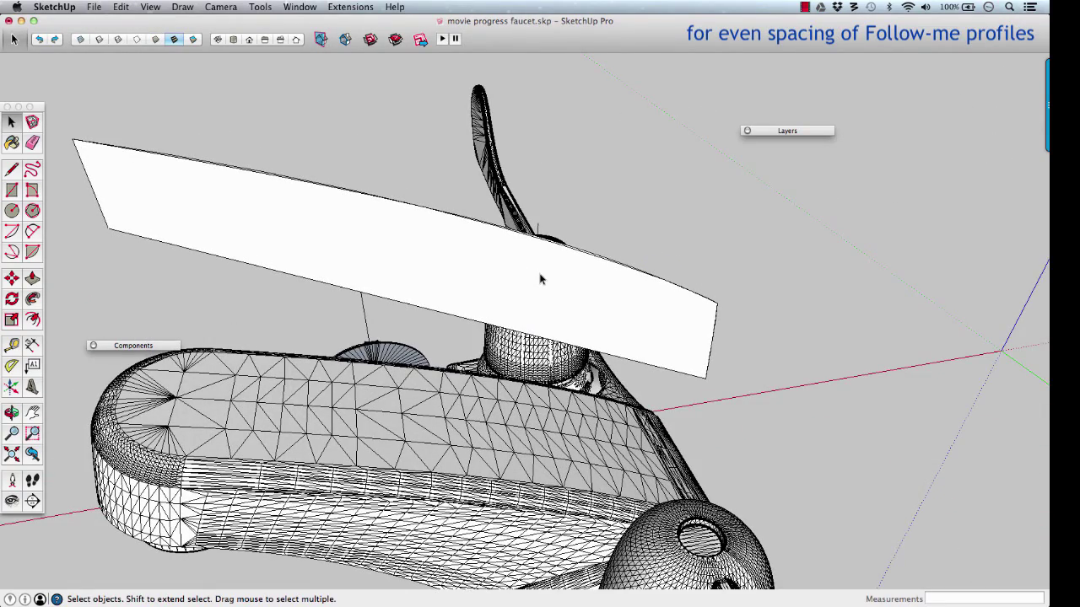
pyautogui.scroll(-5, 540, 279)
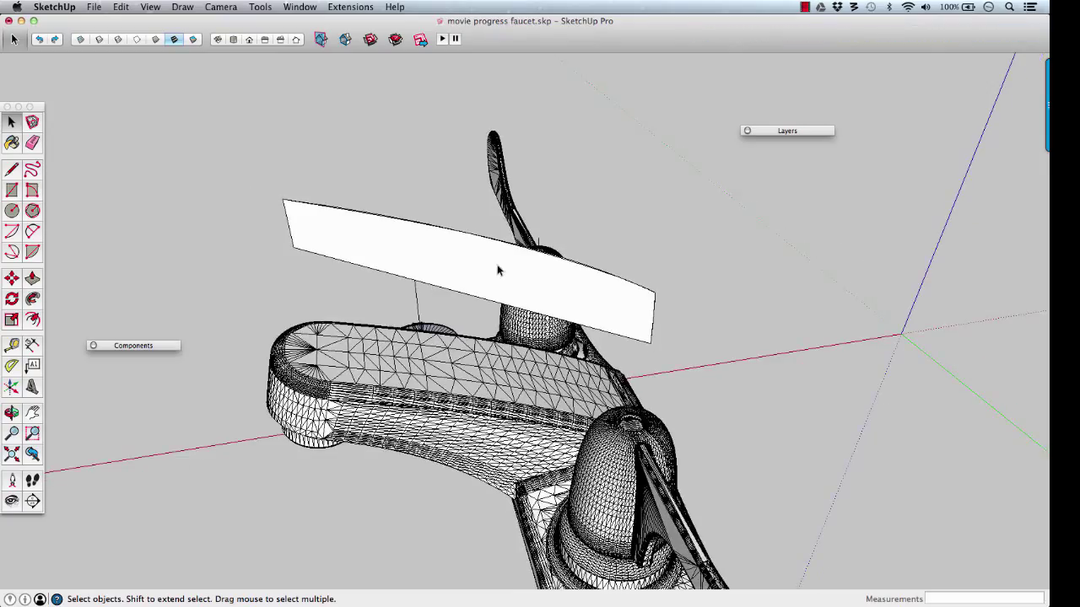
pyautogui.moveTo(481, 269); pyautogui.dragTo(620, 246, button='middle')
pyautogui.moveTo(504, 369); pyautogui.dragTo(441, 345, button='middle')
pyautogui.scroll(6, 515, 388)
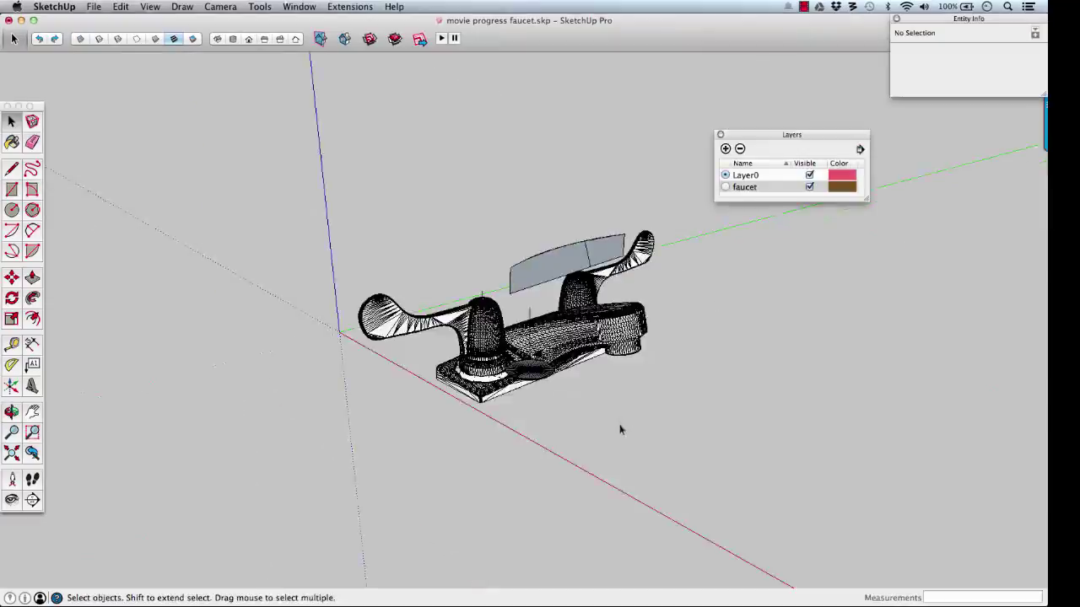
pyautogui.press('l')
pyautogui.click(621, 466)
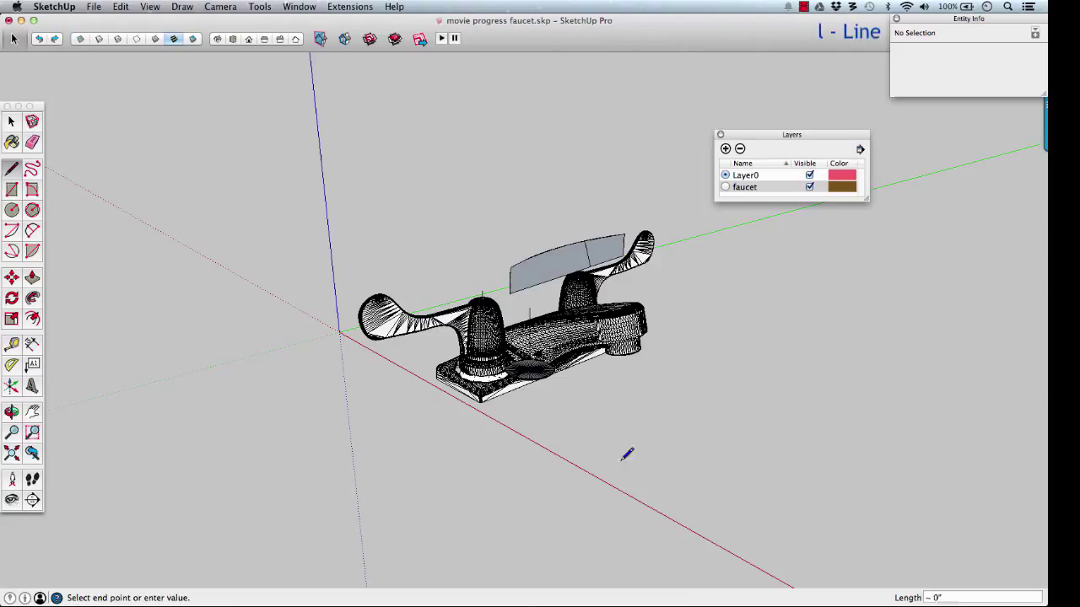
pyautogui.click(729, 402)
pyautogui.click(620, 467)
# Step: Carry the new face toward the faucet spout
pyautogui.moveTo(666, 402)
pyautogui.mouseDown(button='middle')
pyautogui.moveTo(646, 357)
pyautogui.moveTo(669, 312)
pyautogui.moveTo(660, 318)
pyautogui.moveTo(697, 362)
pyautogui.mouseUp(button='middle')
pyautogui.press('m')
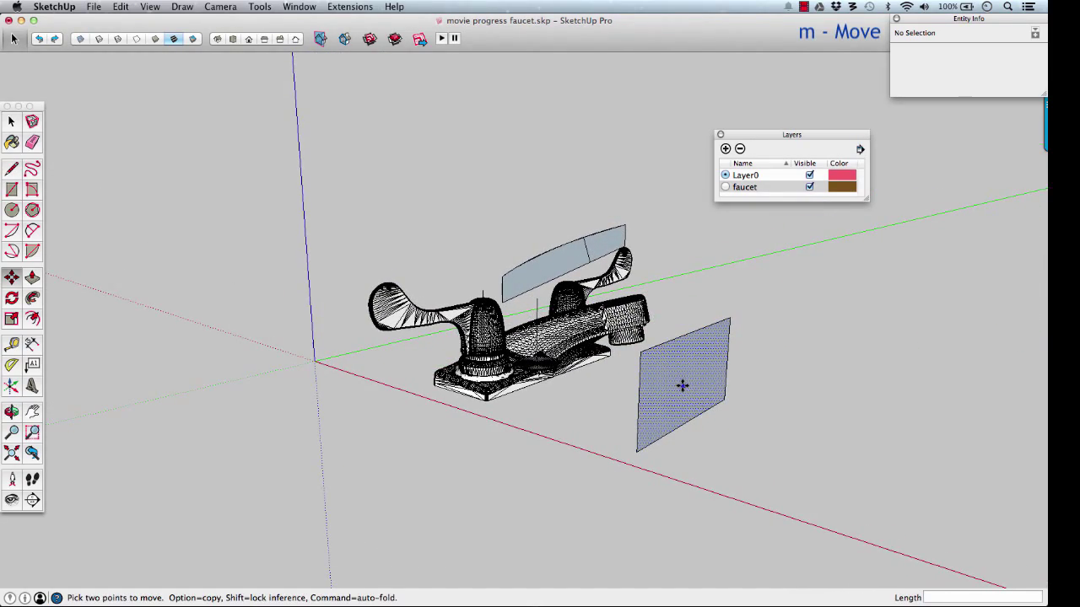
pyautogui.click(677, 366)
pyautogui.moveTo(618, 288); pyautogui.dragTo(687, 382, button='middle')
pyautogui.scroll(10, 570, 308)
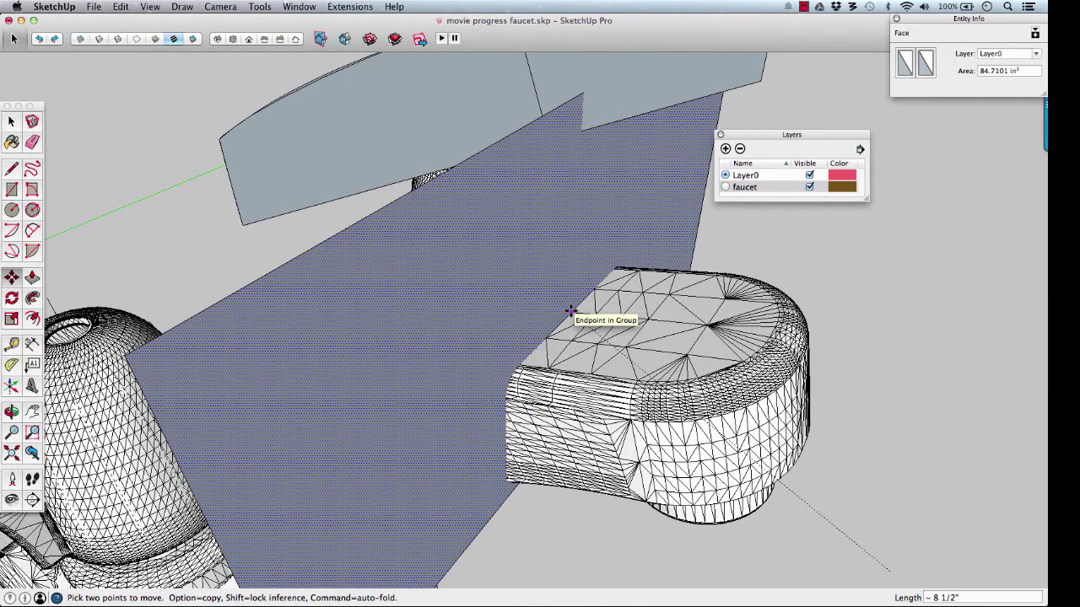
pyautogui.scroll(-10, 571, 314)
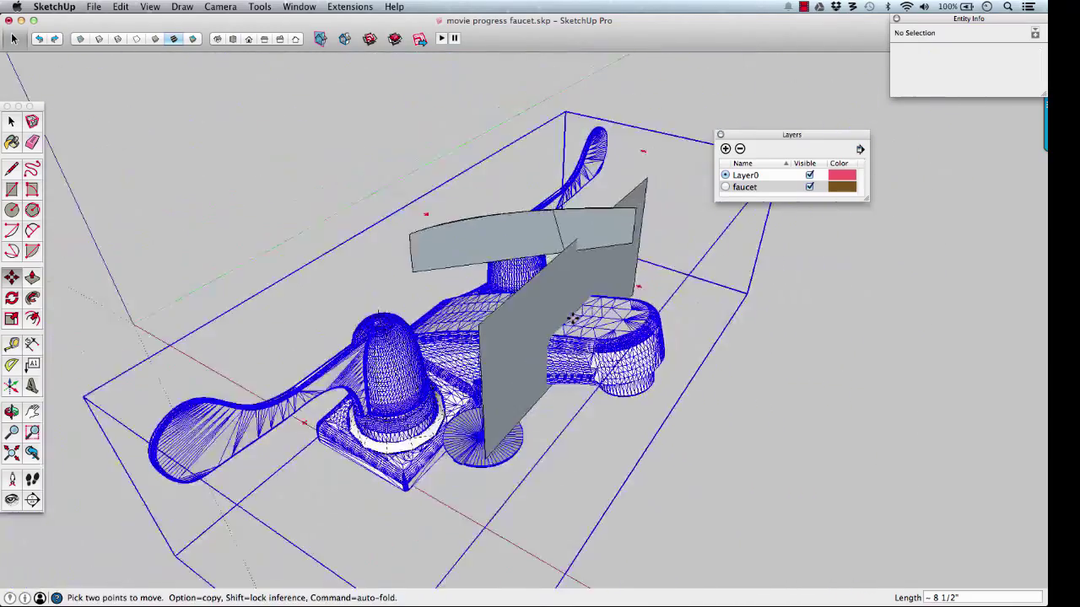
pyautogui.moveTo(573, 319); pyautogui.dragTo(633, 166, button='middle')
# Step: Open the plane group and move its face and edges across the faucet spout
pyautogui.click(575, 250)
pyautogui.press('m')
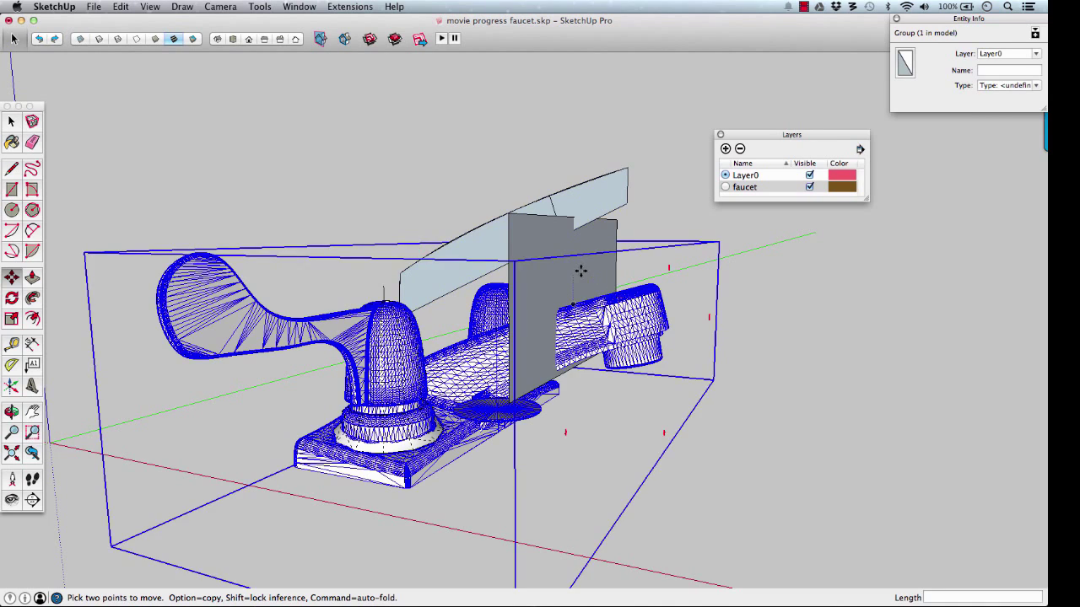
pyautogui.press('space')
pyautogui.doubleClick(581, 270)
pyautogui.doubleClick(582, 270)
pyautogui.press('m')
pyautogui.click(572, 250)
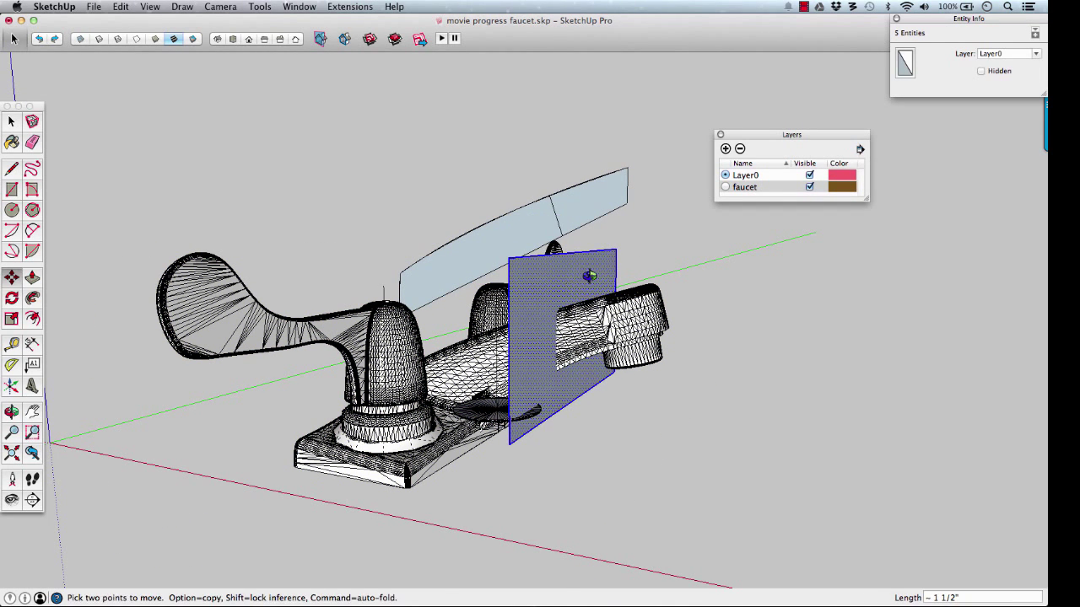
pyautogui.moveTo(571, 279); pyautogui.dragTo(692, 275, button='middle')
pyautogui.scroll(-3, 544, 299)
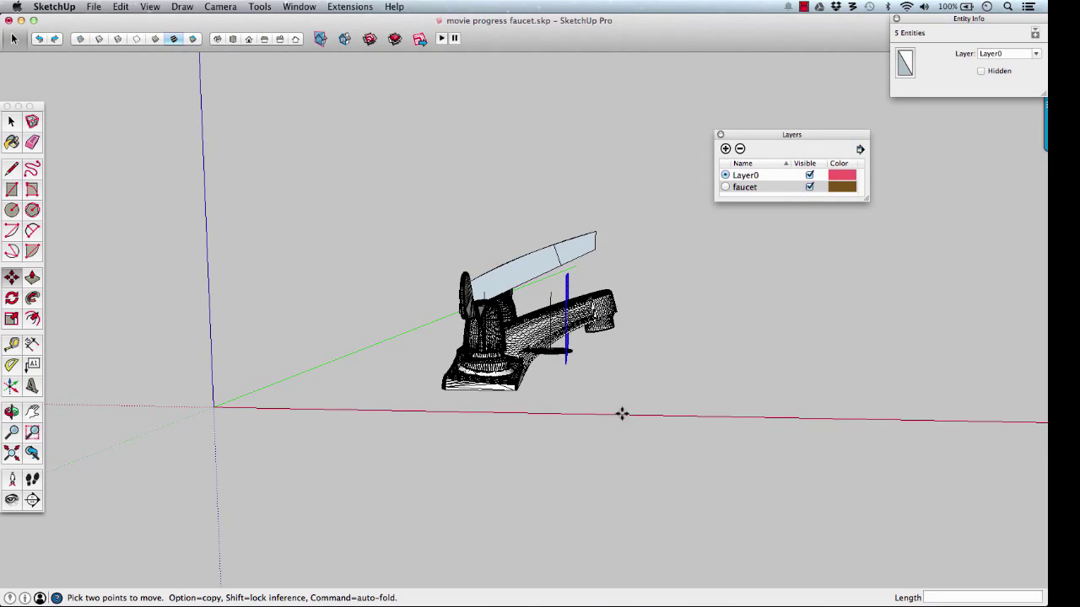
pyautogui.moveTo(620, 308); pyautogui.dragTo(458, 302, button='middle')
pyautogui.scroll(5, 566, 299)
# Step: With Rotate, place the protractor on the spout edge and align its baseline along the spout
pyautogui.hotkey('shift', 'r')
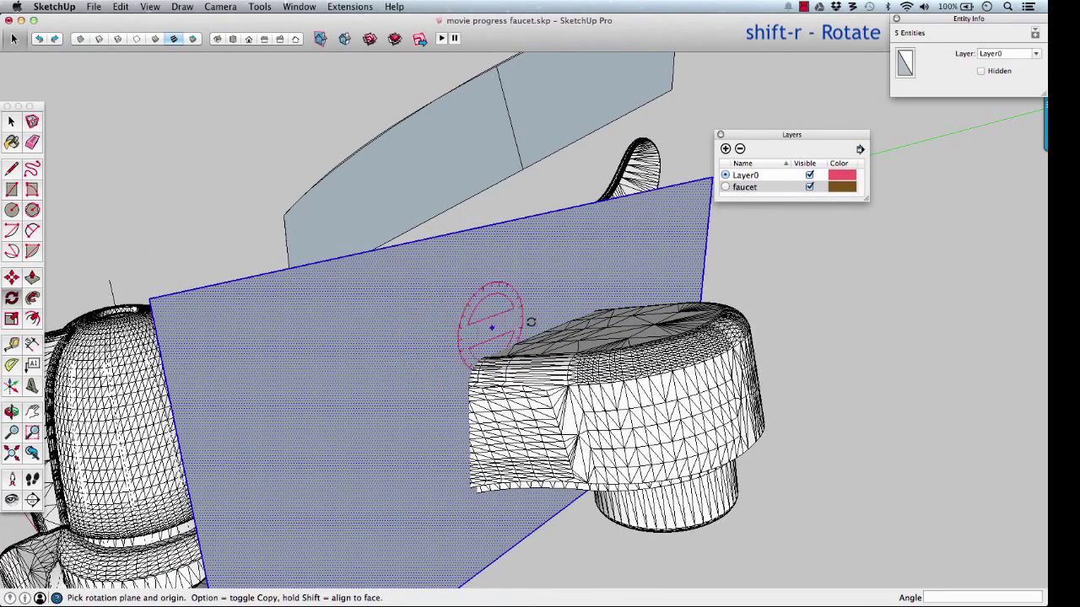
pyautogui.moveTo(562, 309); pyautogui.dragTo(536, 361, button='middle')
pyautogui.scroll(5, 534, 362)
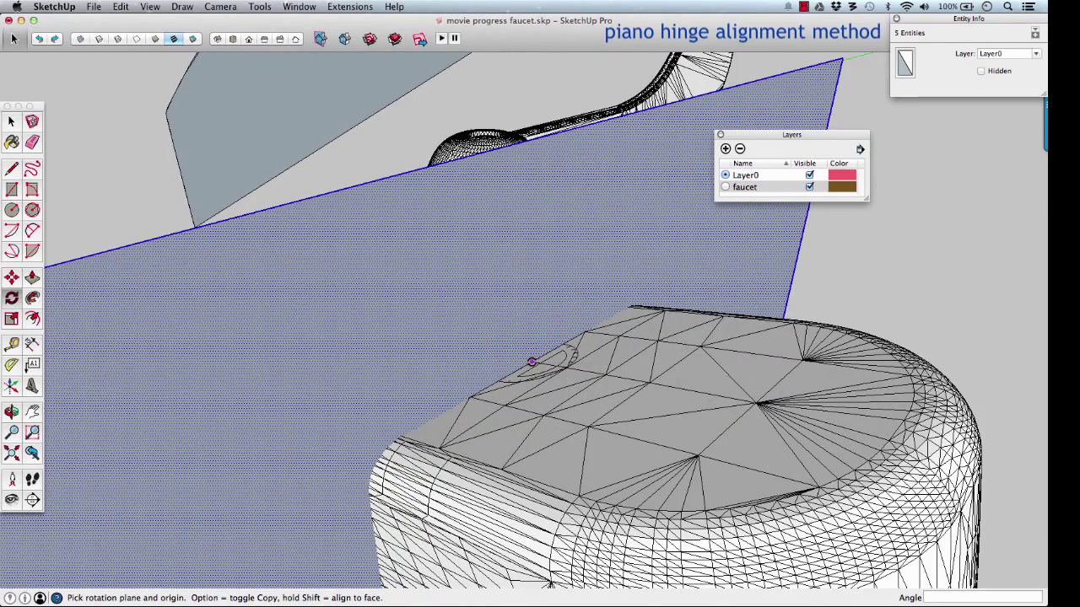
pyautogui.click(530, 361)
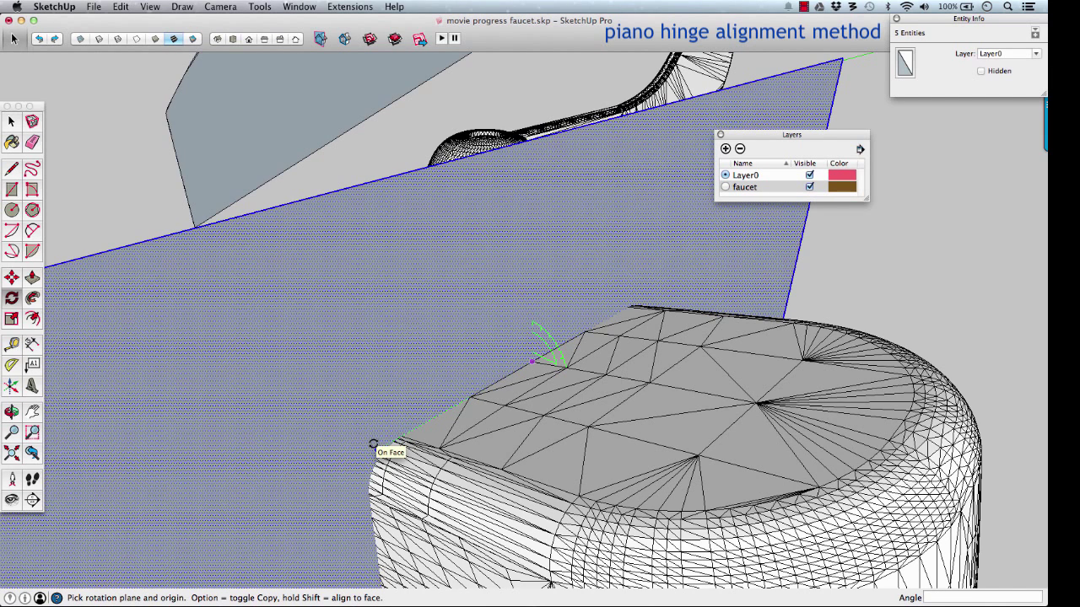
pyautogui.moveTo(373, 445); pyautogui.dragTo(485, 383)
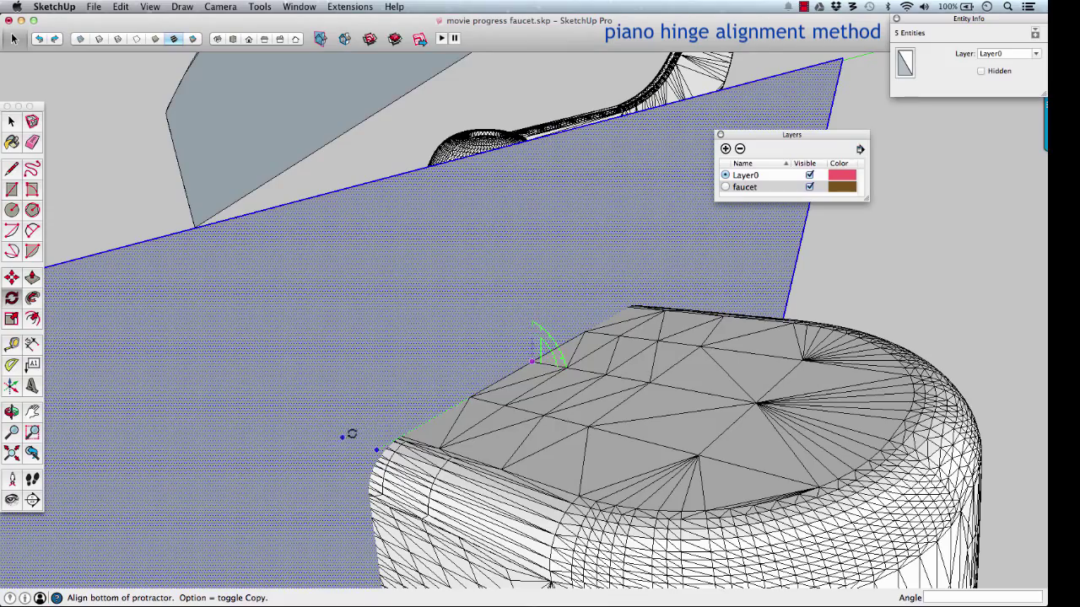
pyautogui.moveTo(487, 372); pyautogui.dragTo(535, 335, button='middle')
pyautogui.scroll(-3, 531, 336)
pyautogui.scroll(-1, 530, 337)
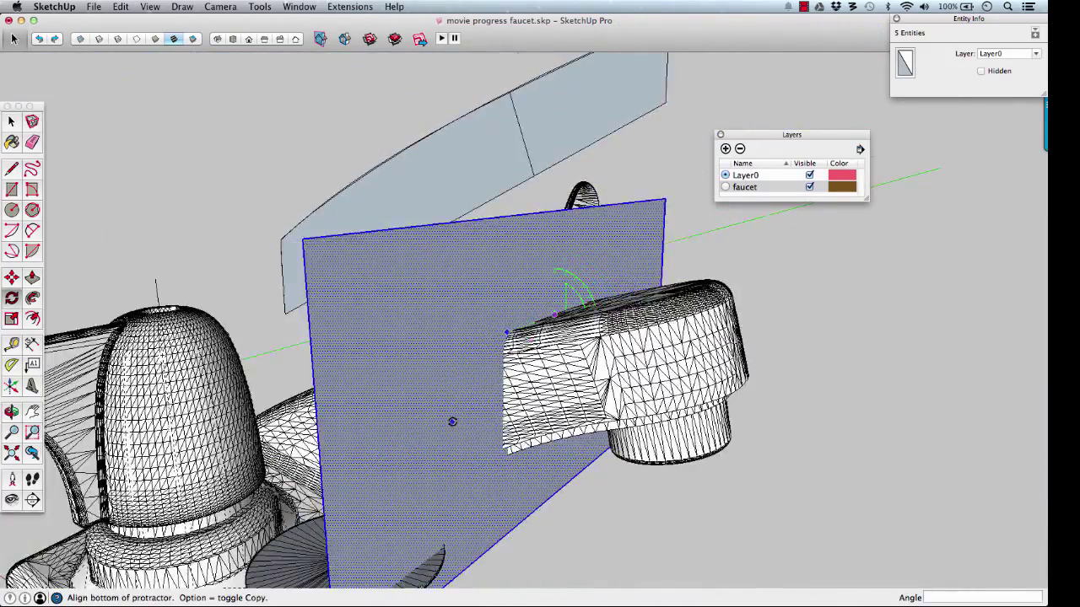
pyautogui.moveTo(450, 422); pyautogui.dragTo(523, 436, button='middle')
pyautogui.scroll(-5, 494, 426)
pyautogui.click(526, 440)
# Step: Tilt the cutting plane about 22° so it slices diagonally across the spout near its tip
pyautogui.scroll(-4, 574, 453)
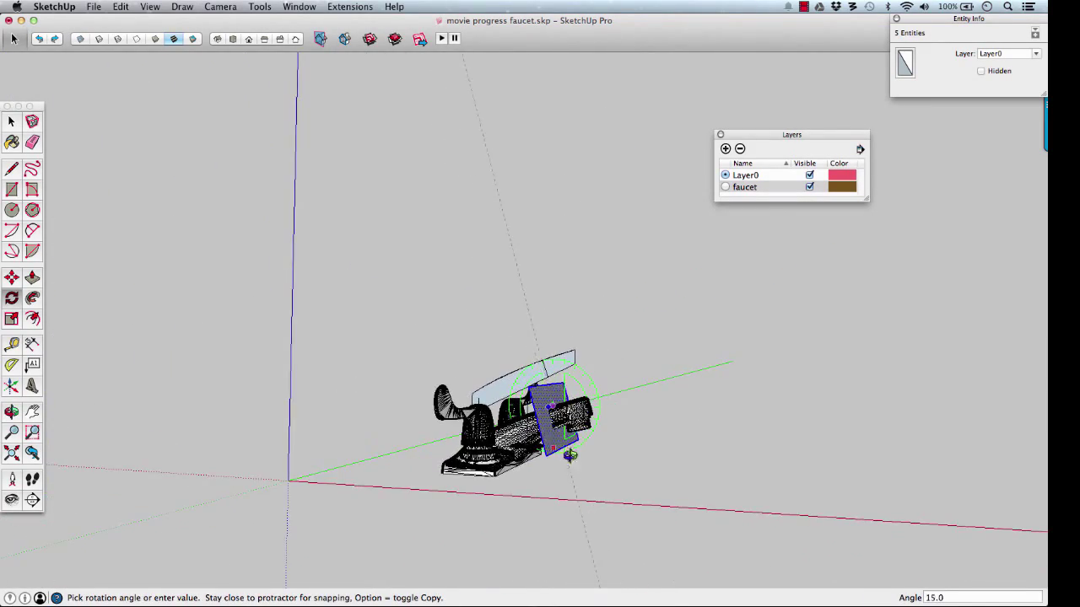
pyautogui.moveTo(571, 455); pyautogui.dragTo(516, 305, button='middle')
pyautogui.scroll(-3, 628, 354)
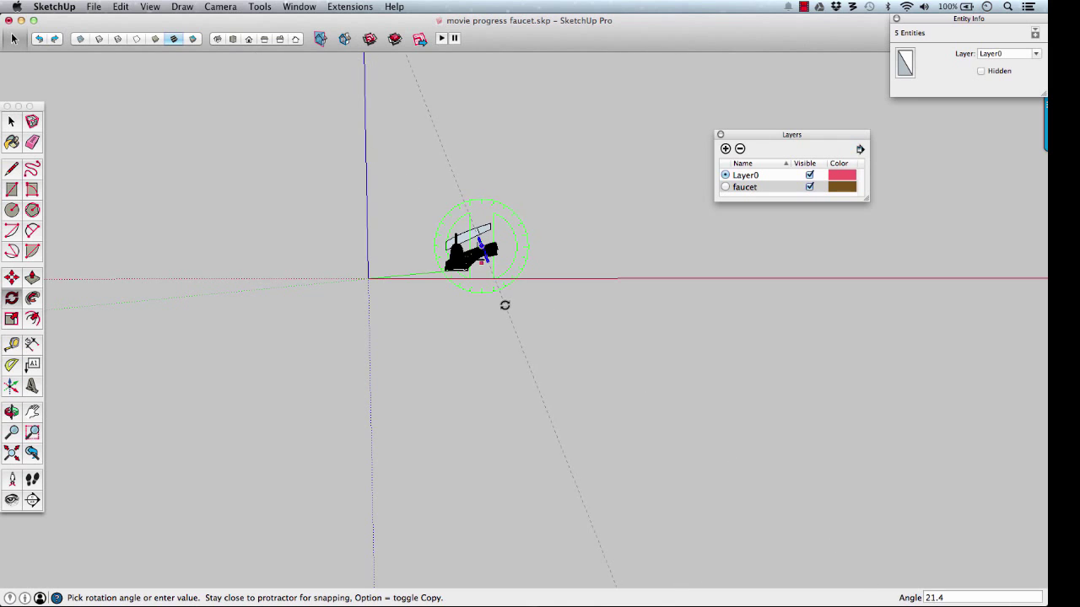
pyautogui.scroll(3, 505, 305)
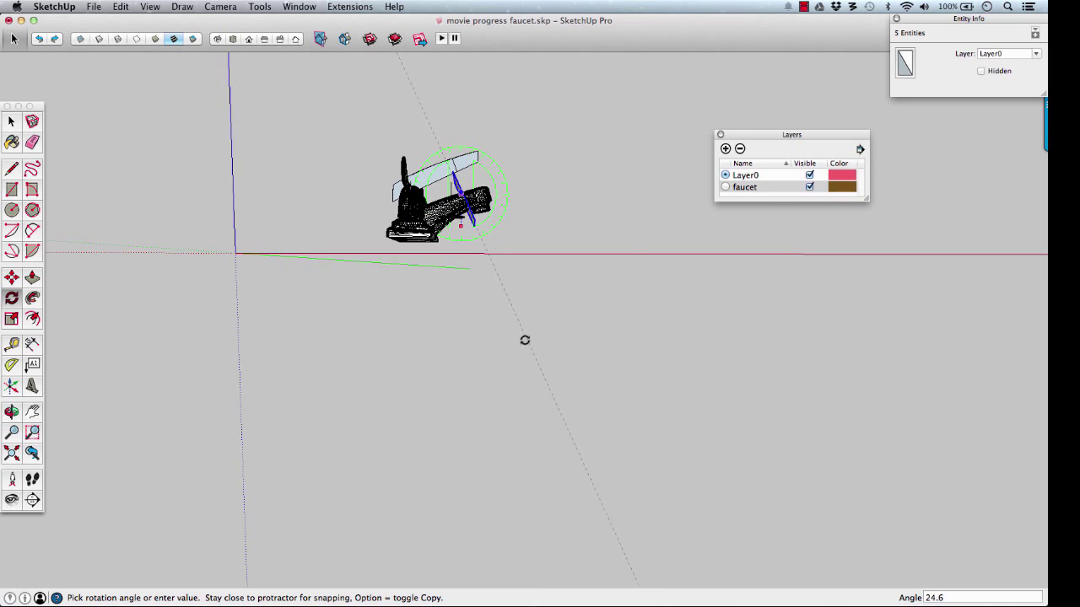
pyautogui.moveTo(521, 344)
pyautogui.mouseDown(button='middle')
pyautogui.moveTo(523, 369)
pyautogui.moveTo(526, 357)
pyautogui.mouseUp(button='middle')
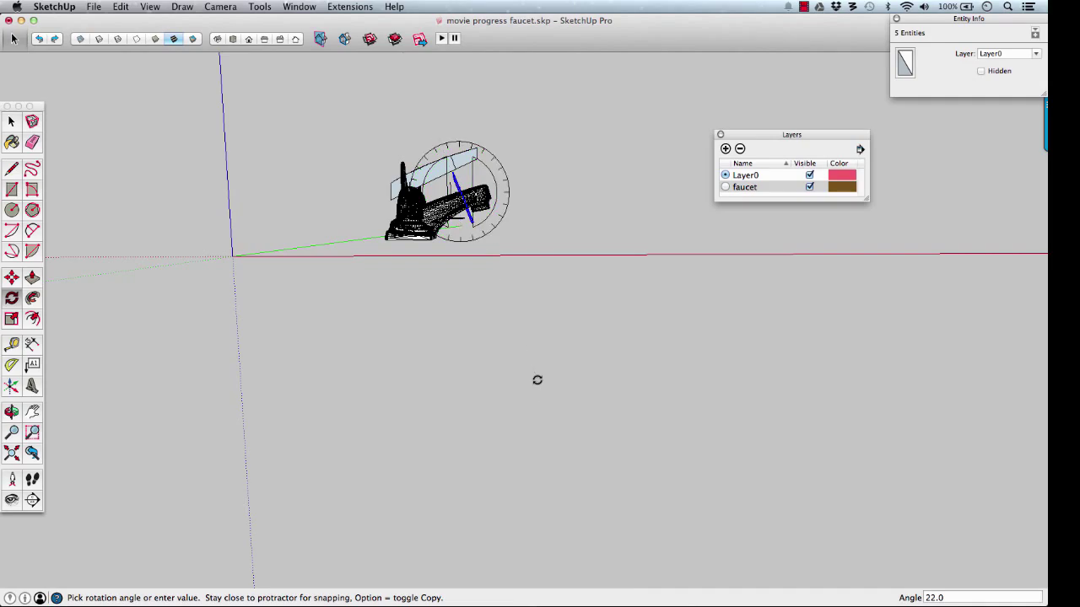
pyautogui.click(538, 381)
pyautogui.scroll(5, 460, 206)
pyautogui.scroll(3, 459, 207)
pyautogui.moveTo(460, 207); pyautogui.dragTo(409, 274, button='middle')
pyautogui.moveTo(476, 200); pyautogui.dragTo(497, 265, button='middle')
# Step: Intersect the cutting plane's face with the faucet model
pyautogui.press('space')
pyautogui.rightClick(506, 194)
pyautogui.moveTo(574, 261)
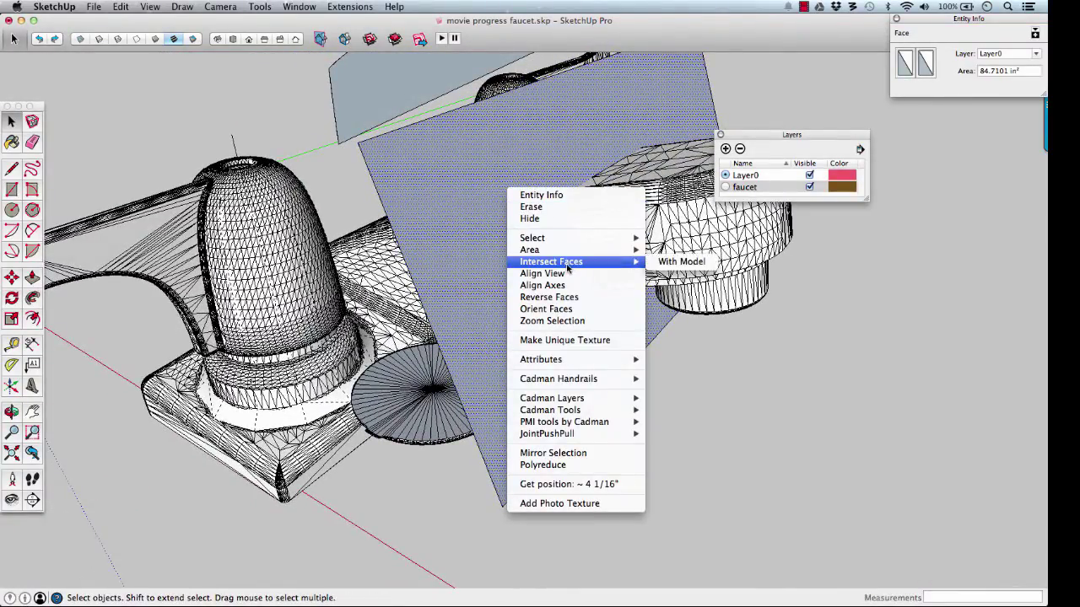
pyautogui.click(673, 263)
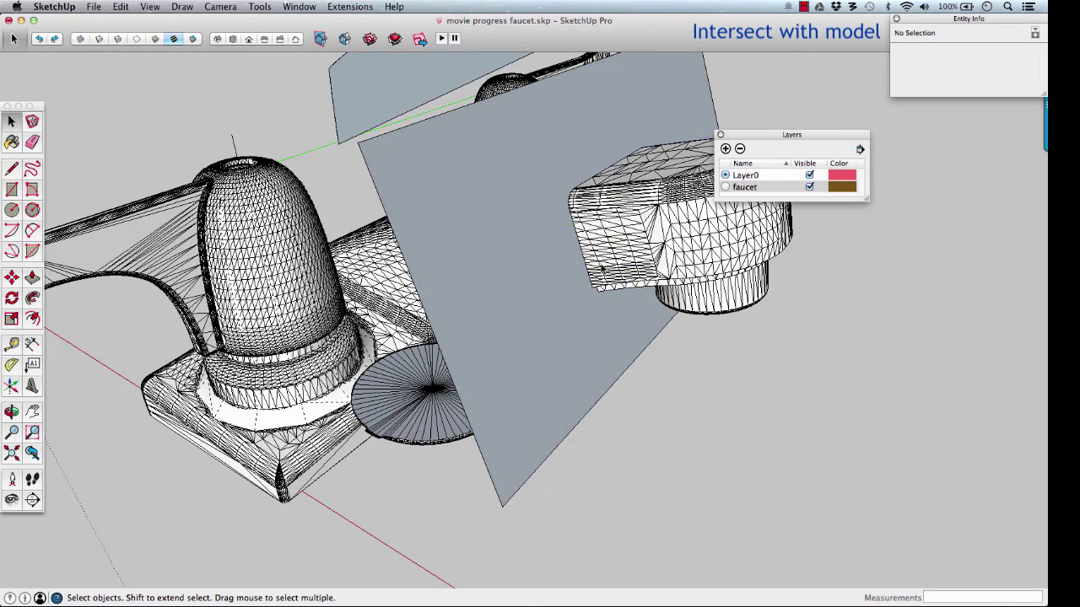
pyautogui.moveTo(599, 264); pyautogui.dragTo(510, 226, button='middle')
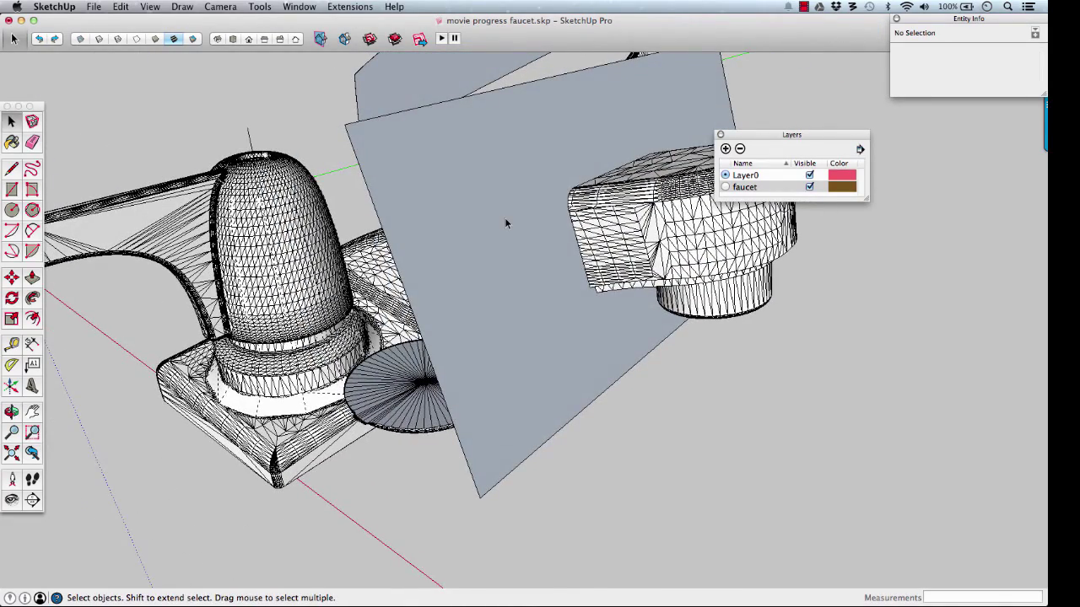
# Step: Move the plane and its connected edges 5 along the red axis
pyautogui.tripleClick(506, 222)
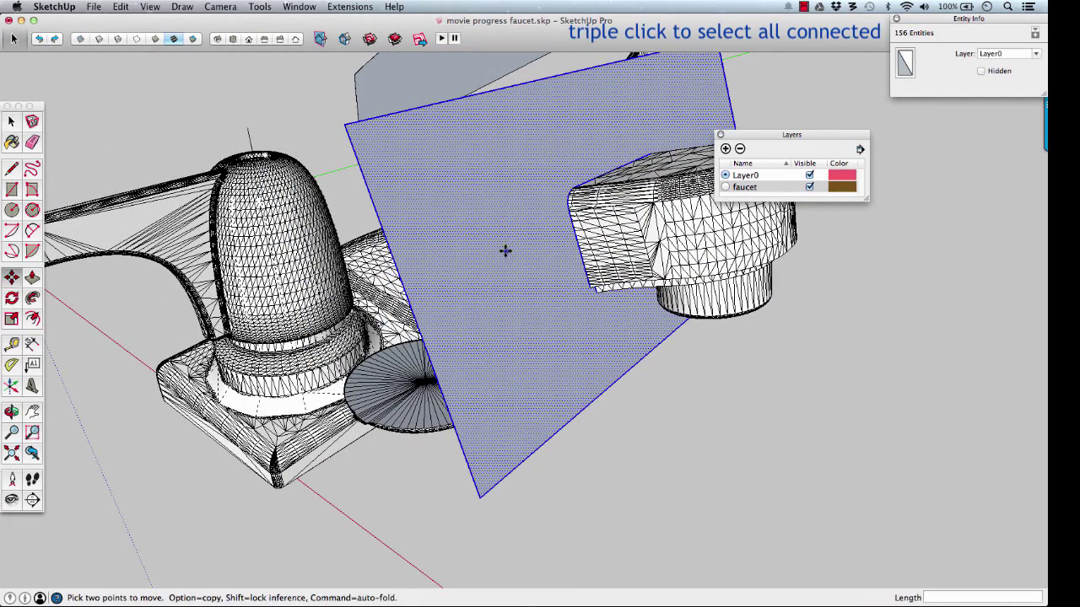
pyautogui.click(505, 251)
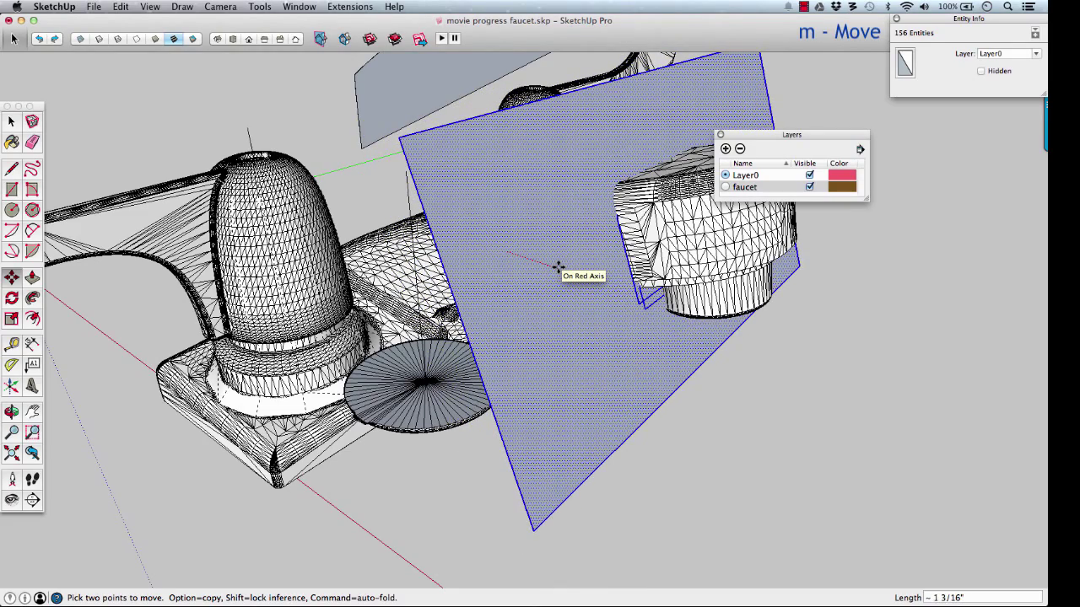
pyautogui.write('5')
pyautogui.press('Return')
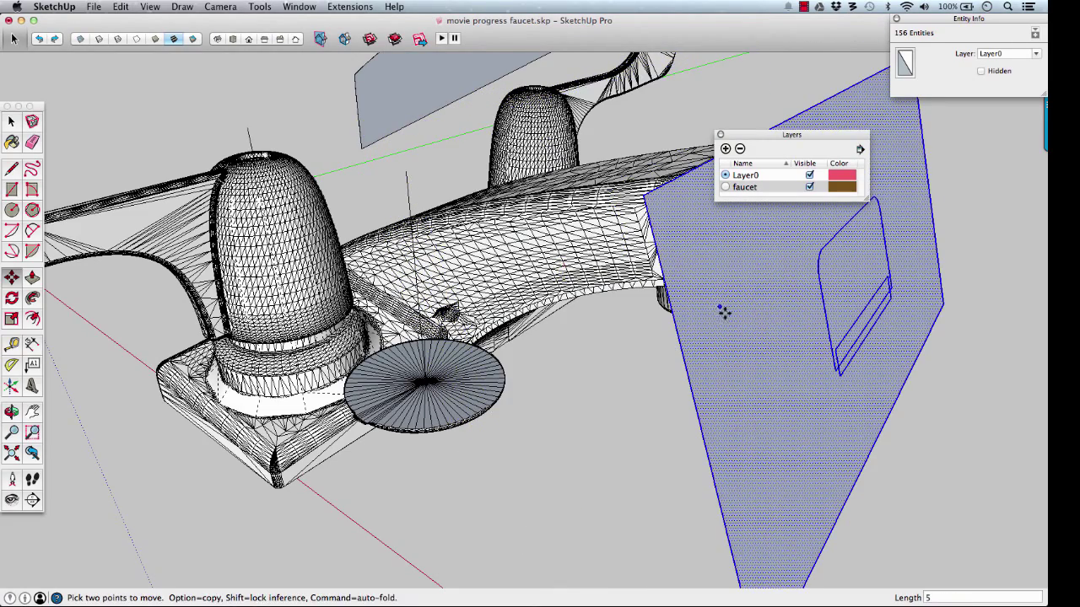
pyautogui.moveTo(725, 316); pyautogui.dragTo(552, 302, button='middle')
# Step: Start a line at the plane's corner, cancel it, and inspect the spout outline
pyautogui.press('l')
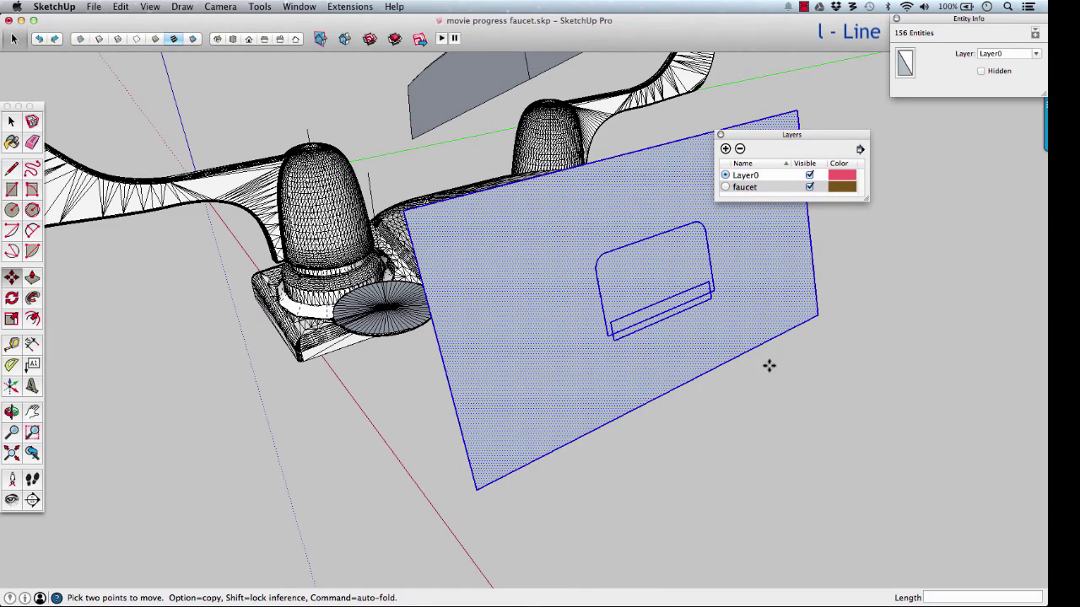
pyautogui.click(769, 366)
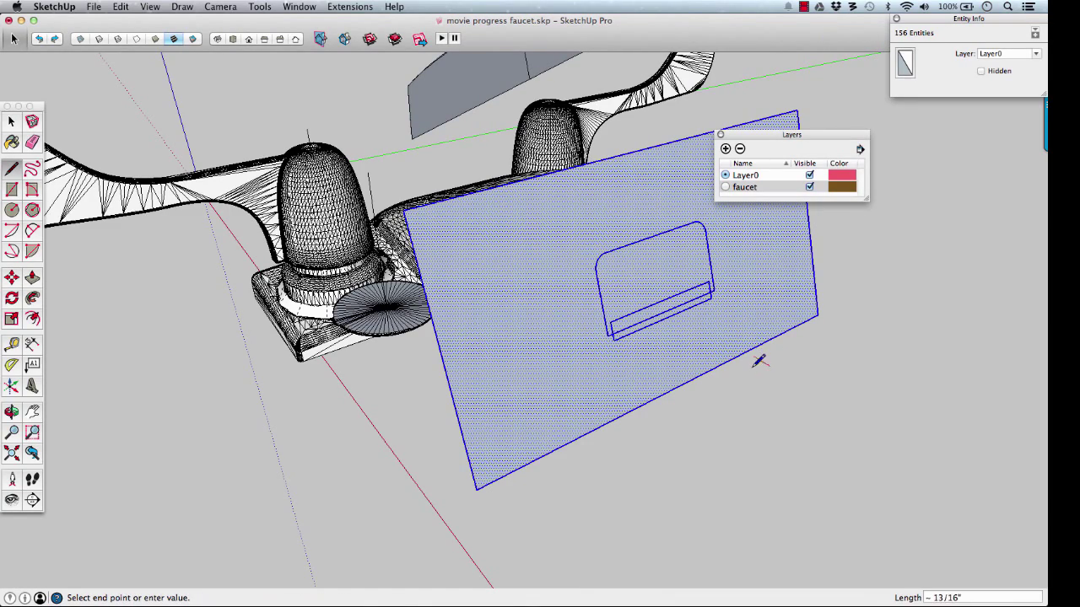
pyautogui.press('Escape')
pyautogui.scroll(5, 625, 320)
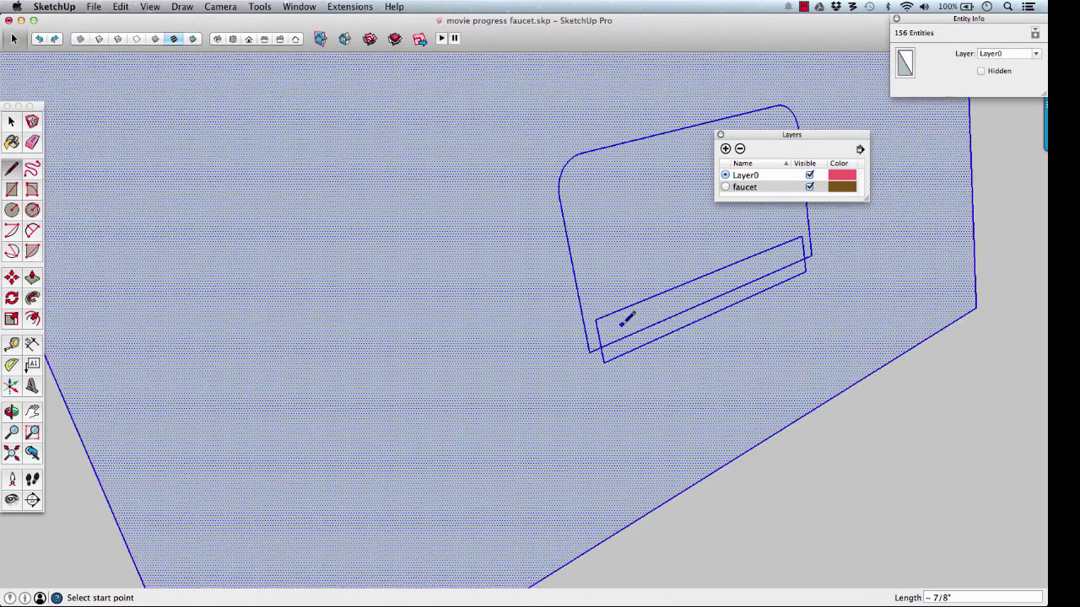
pyautogui.moveTo(632, 313); pyautogui.dragTo(600, 384, button='middle')
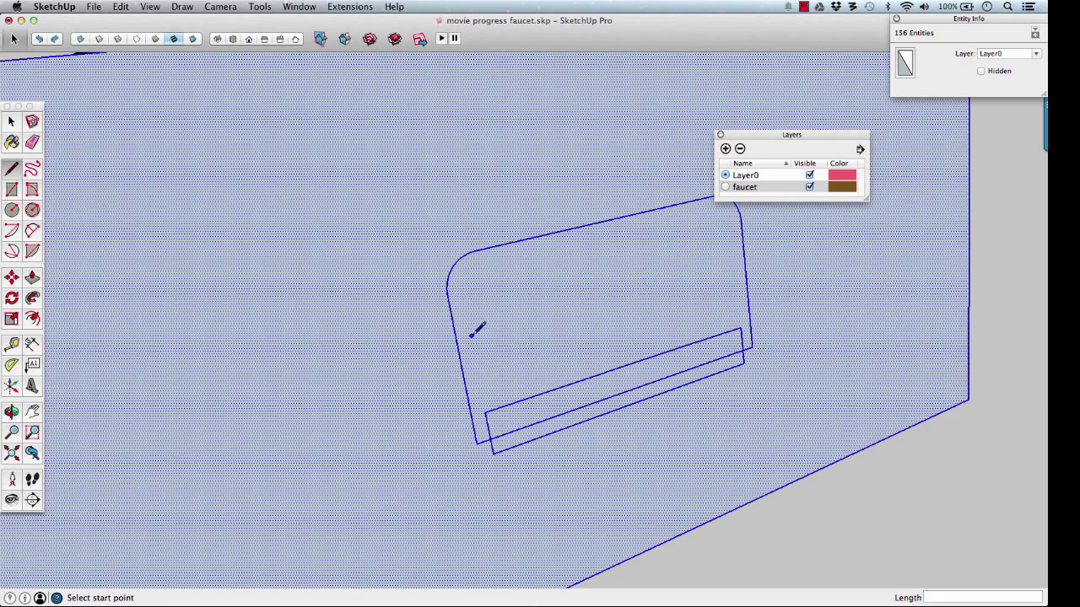
pyautogui.scroll(-3, 472, 334)
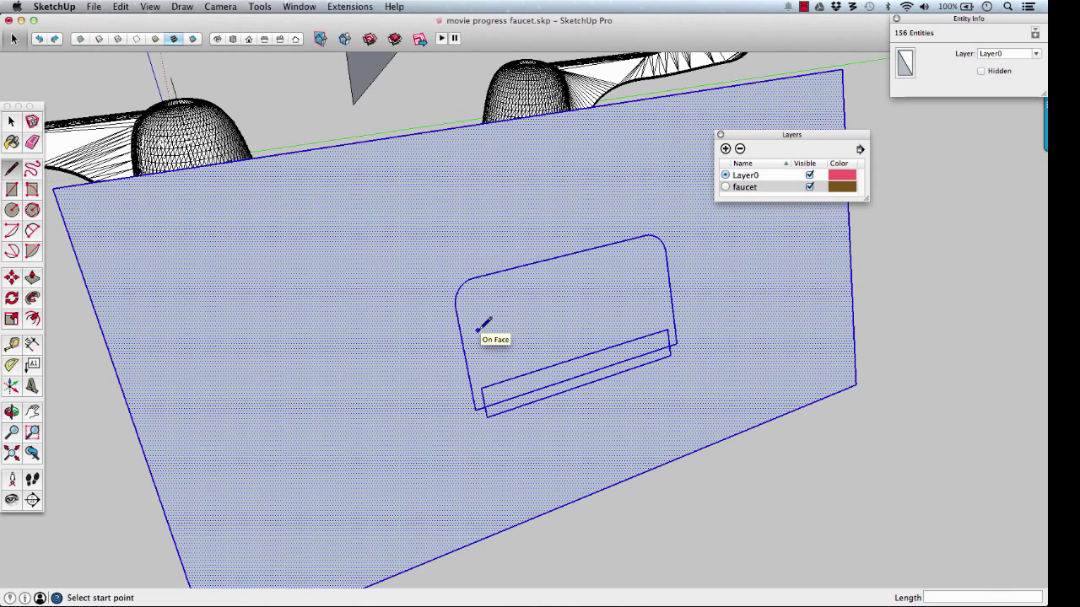
# Step: Group the plane with its outline, then trace from the lower-left corner across to the arc endpoint
pyautogui.rightClick(478, 332)
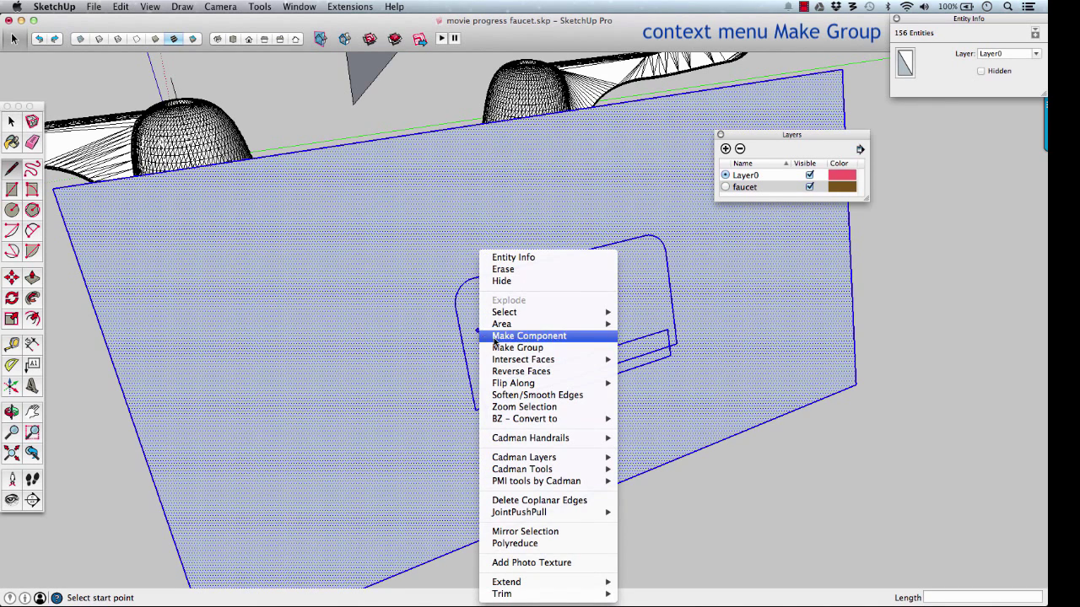
pyautogui.click(510, 348)
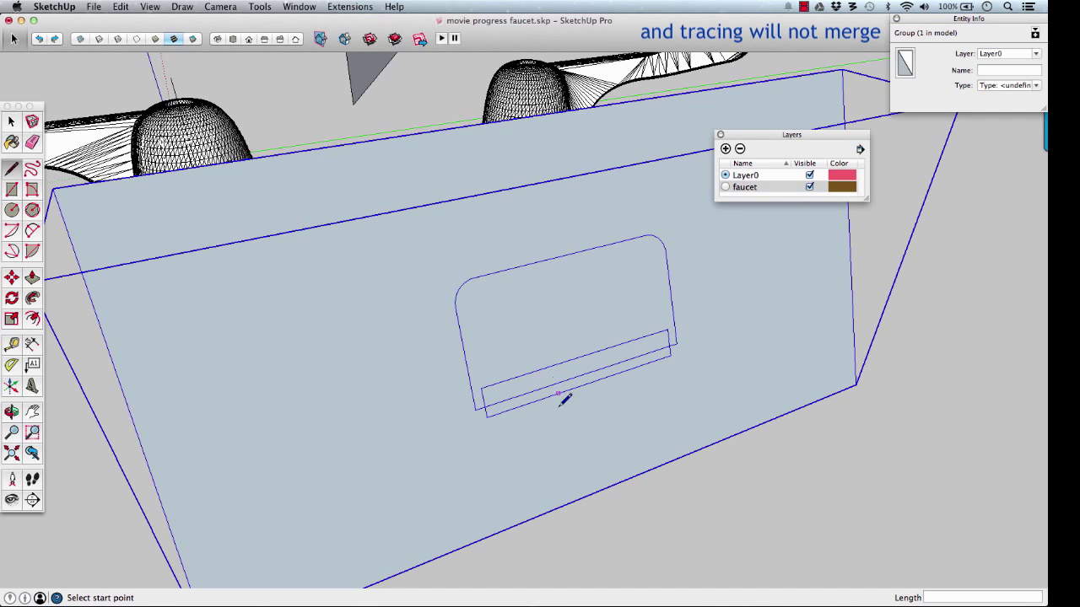
pyautogui.click(475, 410)
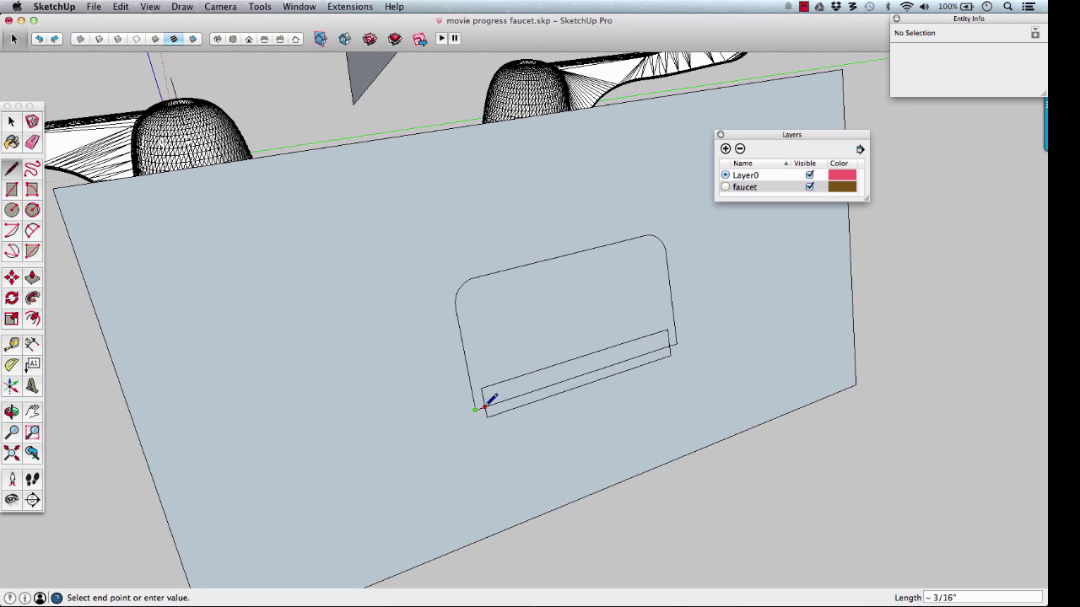
pyautogui.click(671, 355)
pyautogui.scroll(5, 672, 353)
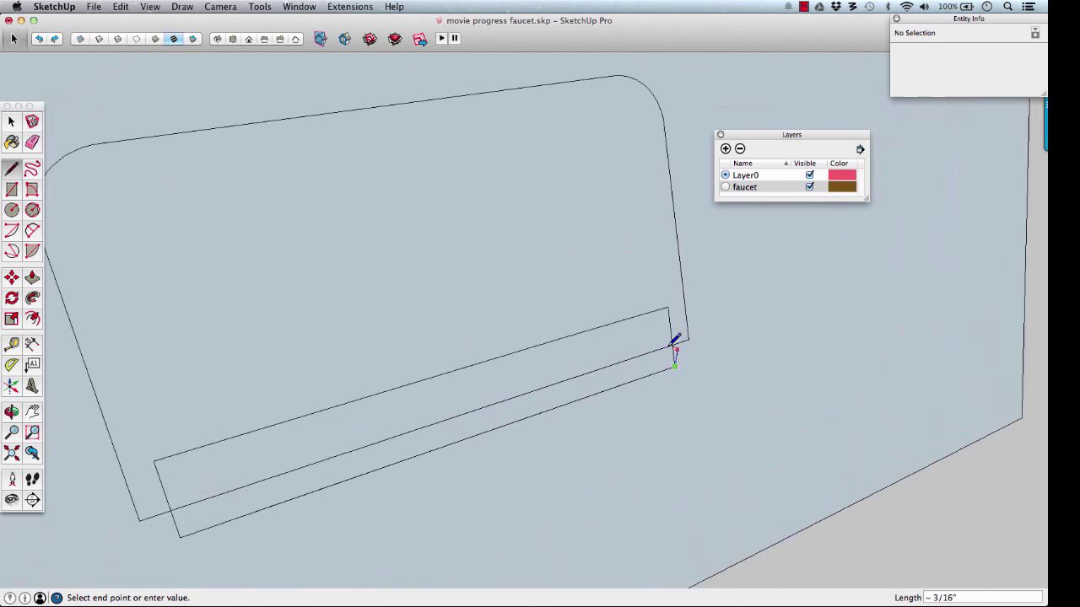
pyautogui.moveTo(647, 163); pyautogui.dragTo(646, 309, button='middle')
pyautogui.click(642, 317)
# Step: Trace along the outline's top and down to close an 8.7553 in² cross-section face
pyautogui.click(589, 271)
pyautogui.scroll(-3, 501, 294)
pyautogui.keyDown('shift'); pyautogui.moveTo(501, 294); pyautogui.dragTo(647, 304, button='middle'); pyautogui.keyUp('shift')
pyautogui.click(537, 353)
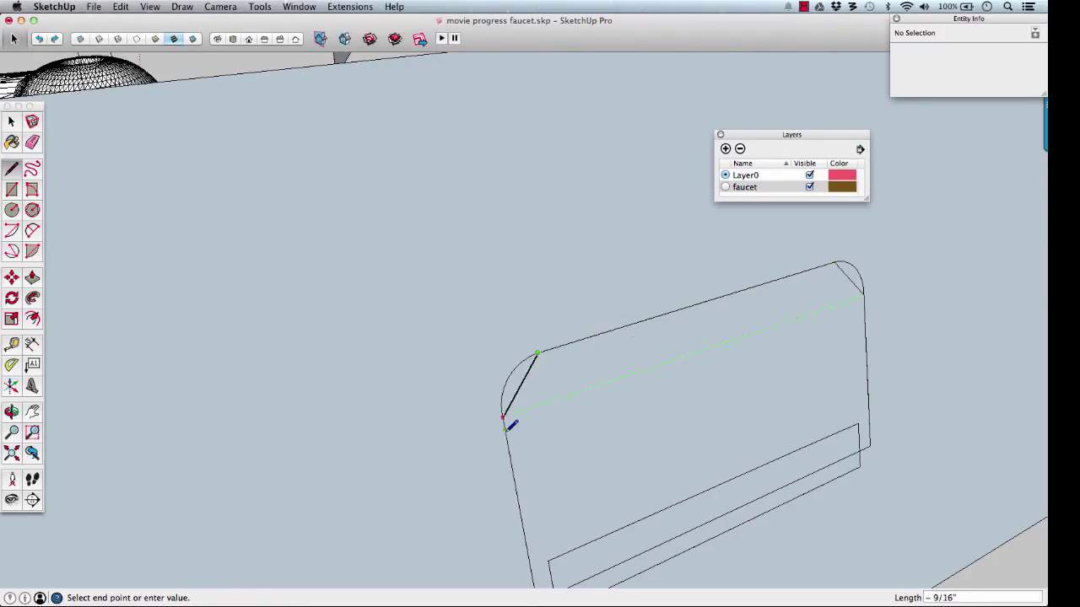
pyautogui.moveTo(514, 417)
pyautogui.mouseDown(button='middle')
pyautogui.moveTo(591, 286)
pyautogui.moveTo(511, 313)
pyautogui.moveTo(493, 379)
pyautogui.mouseUp(button='middle')
pyautogui.click(469, 475)
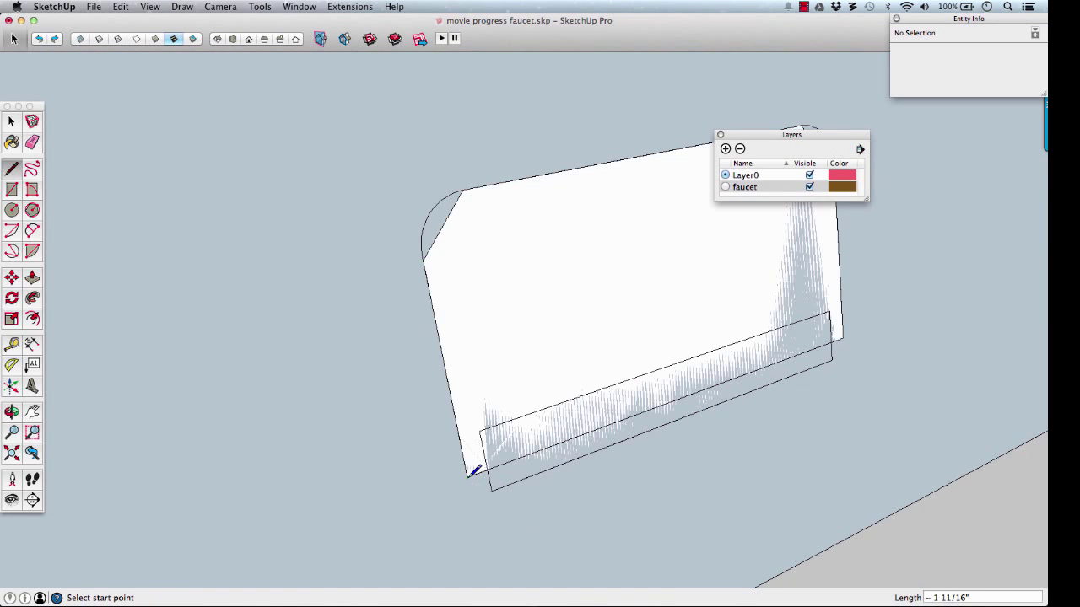
pyautogui.press('space')
pyautogui.click(565, 305)
pyautogui.moveTo(564, 305)
pyautogui.mouseDown(button='middle')
pyautogui.moveTo(571, 287)
pyautogui.moveTo(673, 285)
pyautogui.moveTo(683, 379)
pyautogui.moveTo(591, 359)
pyautogui.mouseUp(button='middle')
# Step: Round the first corner with a 4-segment arc and erase the straight chord across it
pyautogui.scroll(-3, 574, 356)
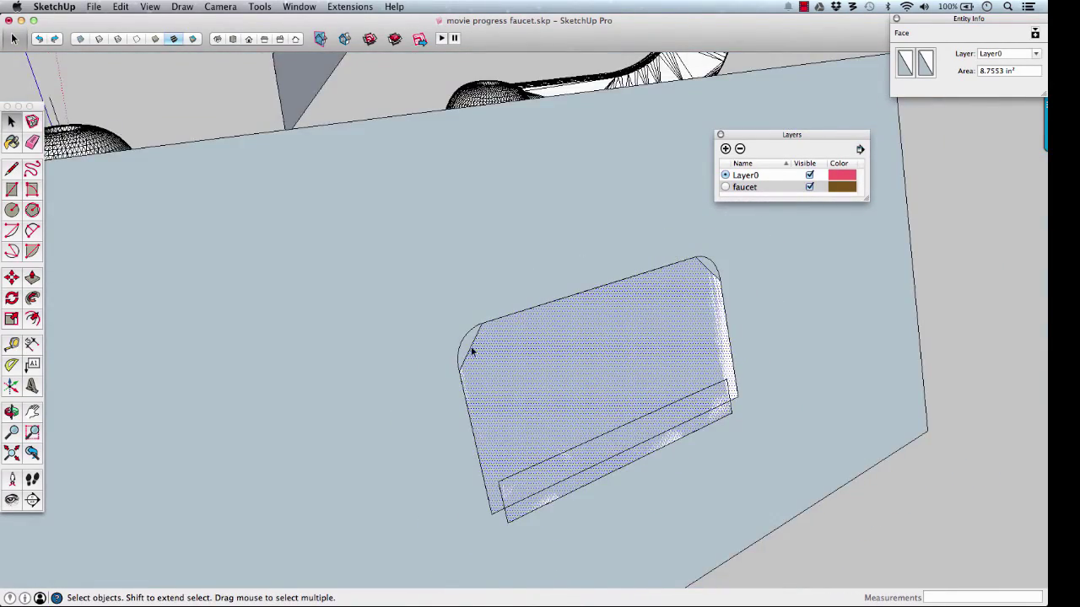
pyautogui.scroll(4, 469, 356)
pyautogui.scroll(3, 509, 285)
pyautogui.press('a')
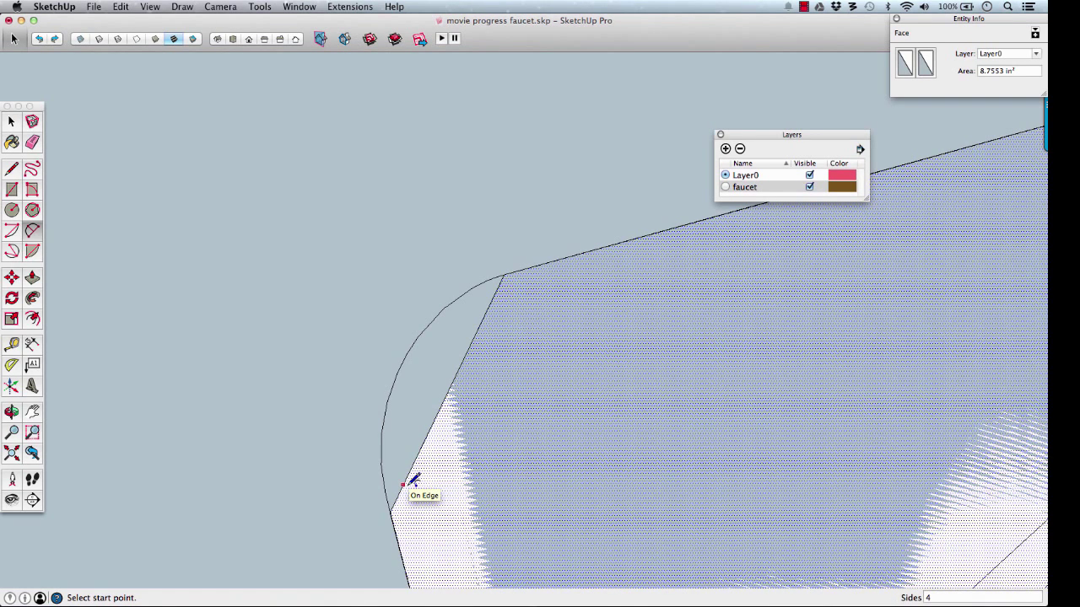
pyautogui.write('s')
pyautogui.press('Return')
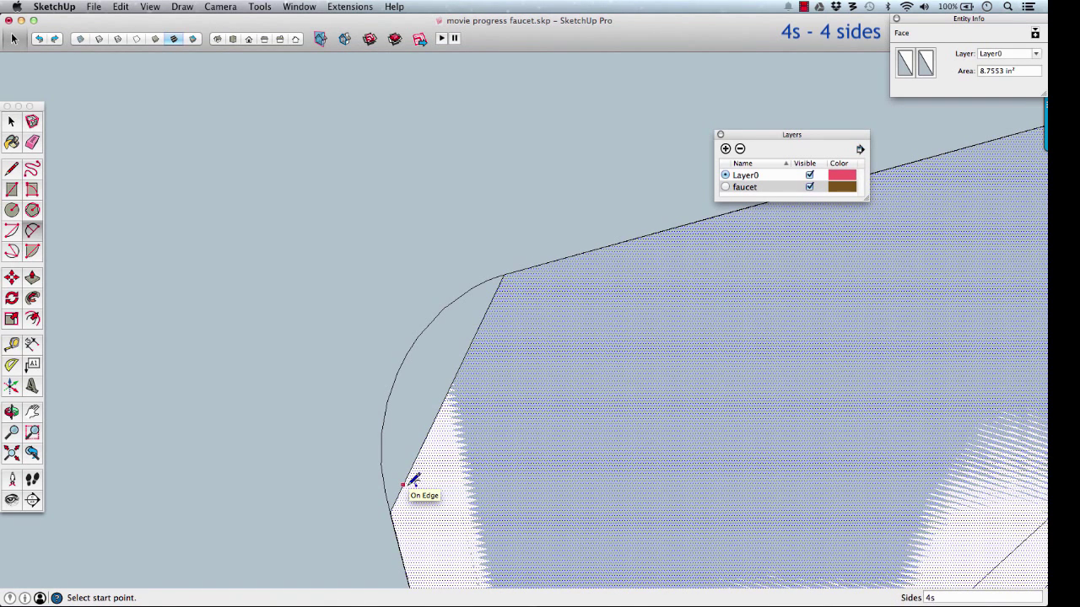
pyautogui.click(389, 512)
pyautogui.click(504, 276)
pyautogui.click(406, 361)
pyautogui.press('e')
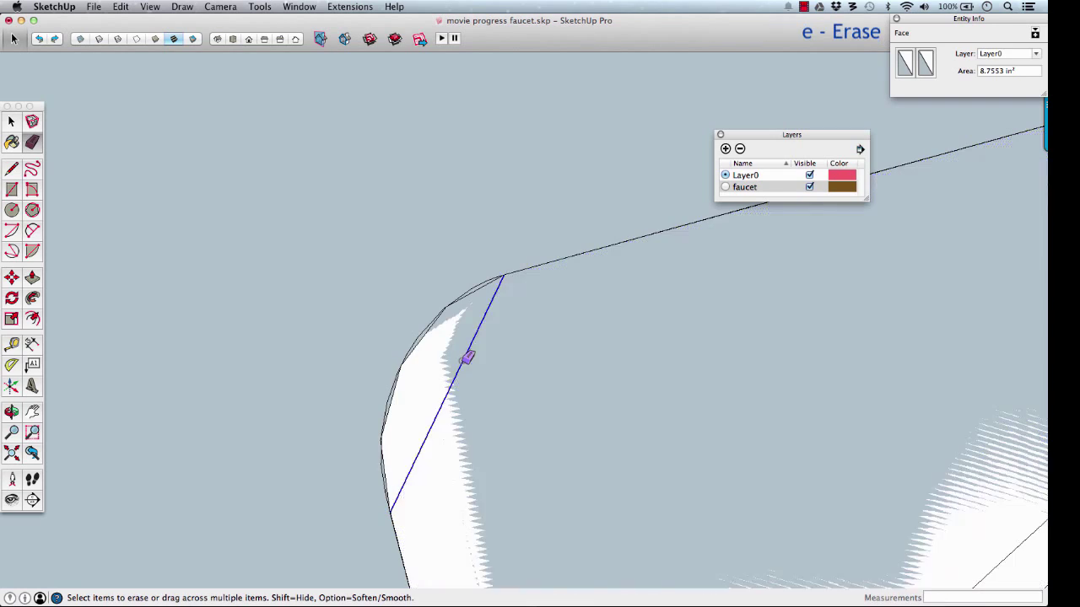
pyautogui.click(470, 355)
# Step: Round the second corner with an arc, erase its chord, and select the 8.8453 in² face
pyautogui.scroll(-3, 506, 355)
pyautogui.moveTo(694, 315); pyautogui.dragTo(654, 321, button='middle')
pyautogui.scroll(5, 602, 363)
pyautogui.scroll(2, 608, 339)
pyautogui.press('a')
pyautogui.click(307, 320)
pyautogui.click(640, 522)
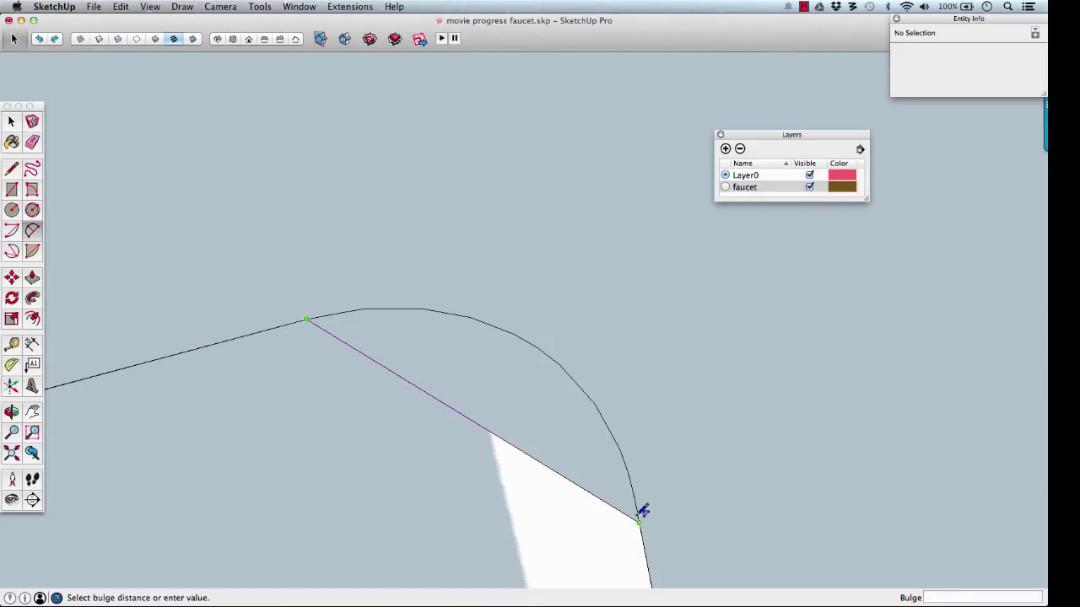
pyautogui.click(545, 342)
pyautogui.press('e')
pyautogui.click(513, 444)
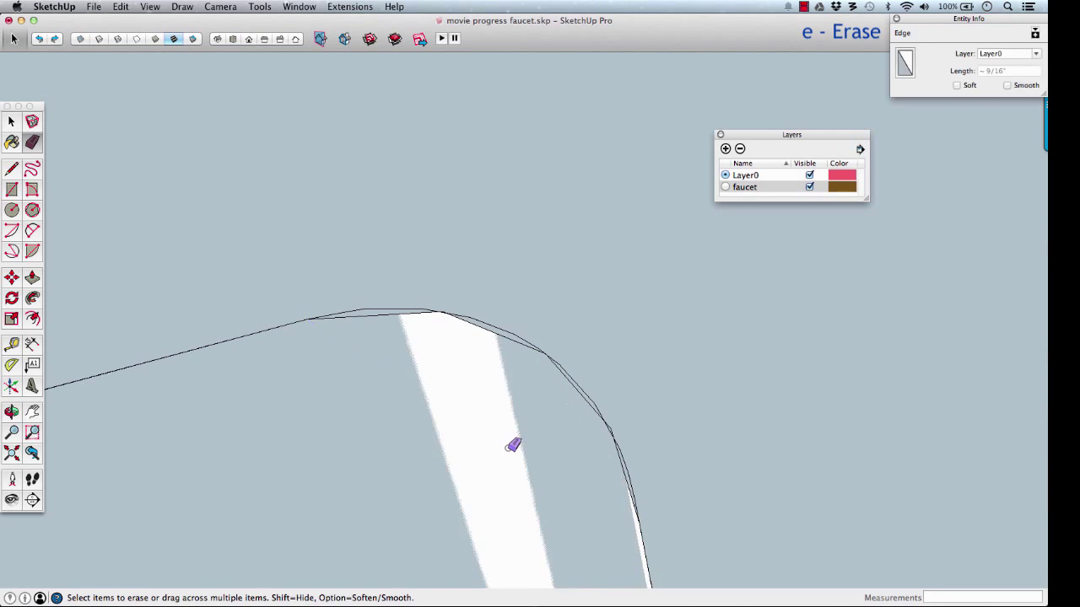
pyautogui.moveTo(511, 444)
pyautogui.mouseDown(button='middle')
pyautogui.moveTo(486, 489)
pyautogui.moveTo(643, 245)
pyautogui.moveTo(579, 301)
pyautogui.moveTo(902, 345)
pyautogui.moveTo(869, 379)
pyautogui.mouseUp(button='middle')
pyautogui.scroll(-5, 579, 301)
pyautogui.press('space')
pyautogui.click(566, 306)
# Step: Move the rounded profile face -5 along the red axis, then orbit to inspect the panels
pyautogui.press('m')
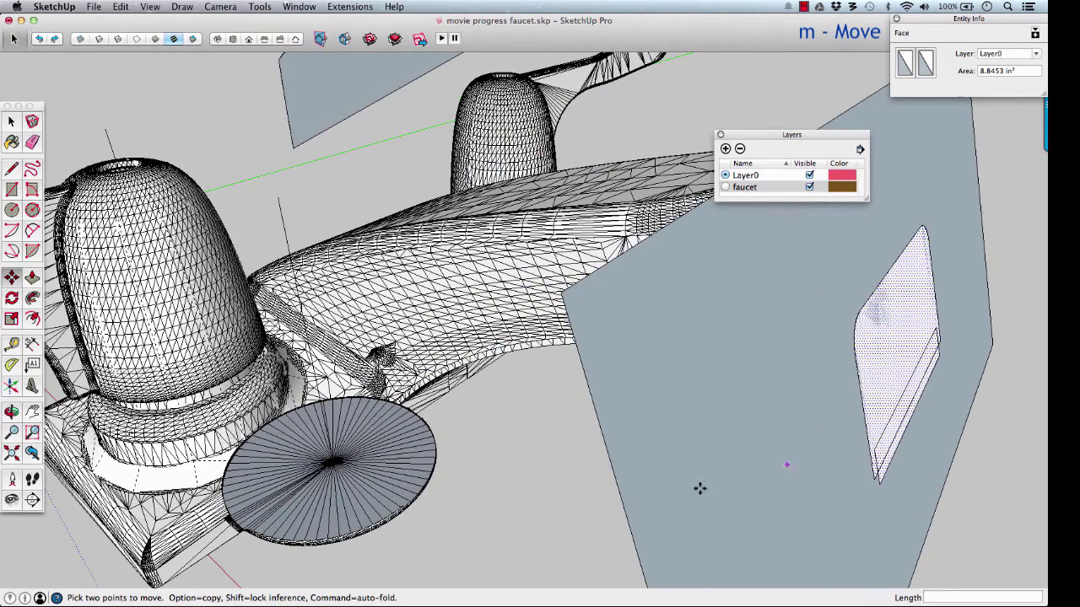
pyautogui.click(872, 343)
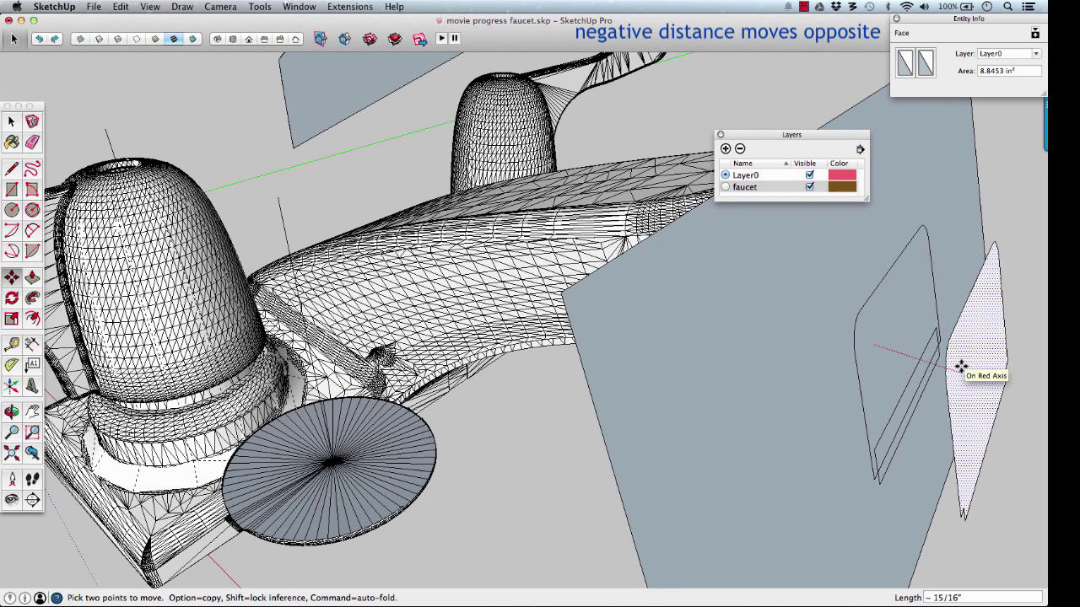
pyautogui.press('Return')
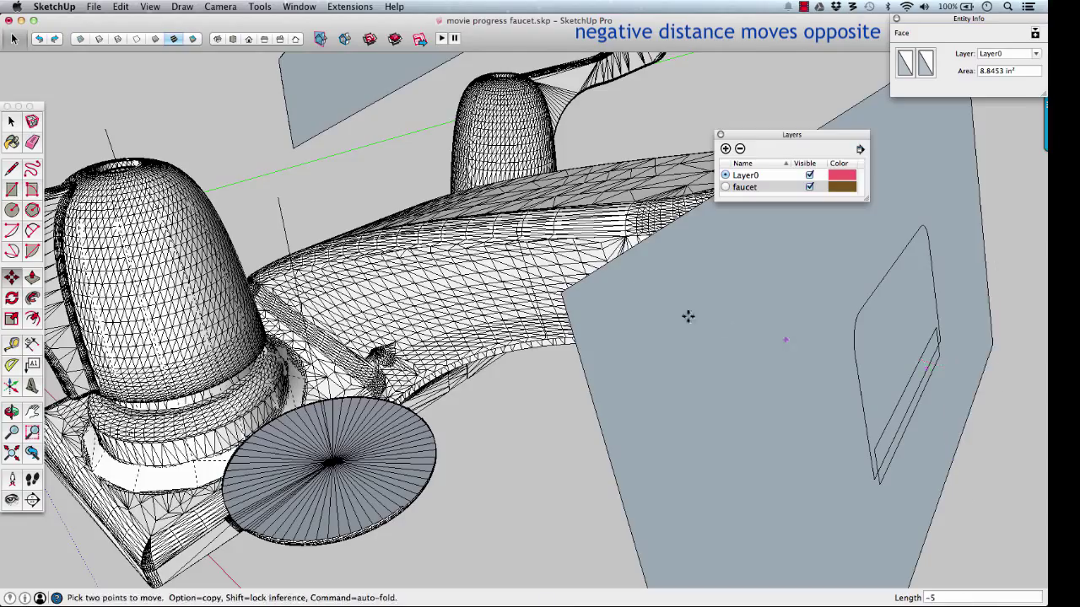
pyautogui.moveTo(581, 256); pyautogui.dragTo(651, 260, button='middle')
pyautogui.scroll(5, 554, 274)
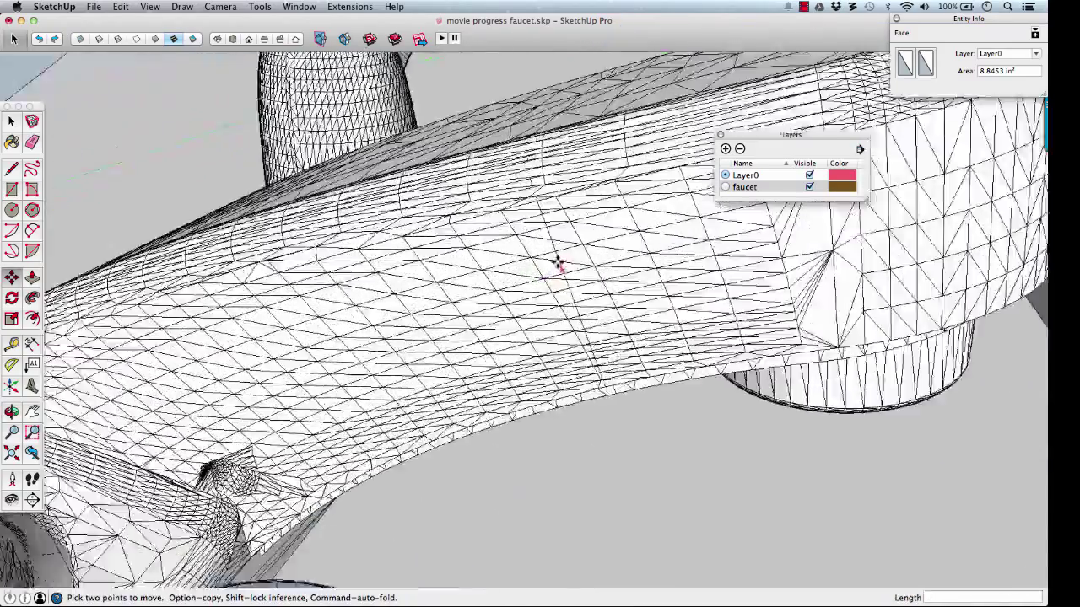
pyautogui.scroll(-10, 554, 242)
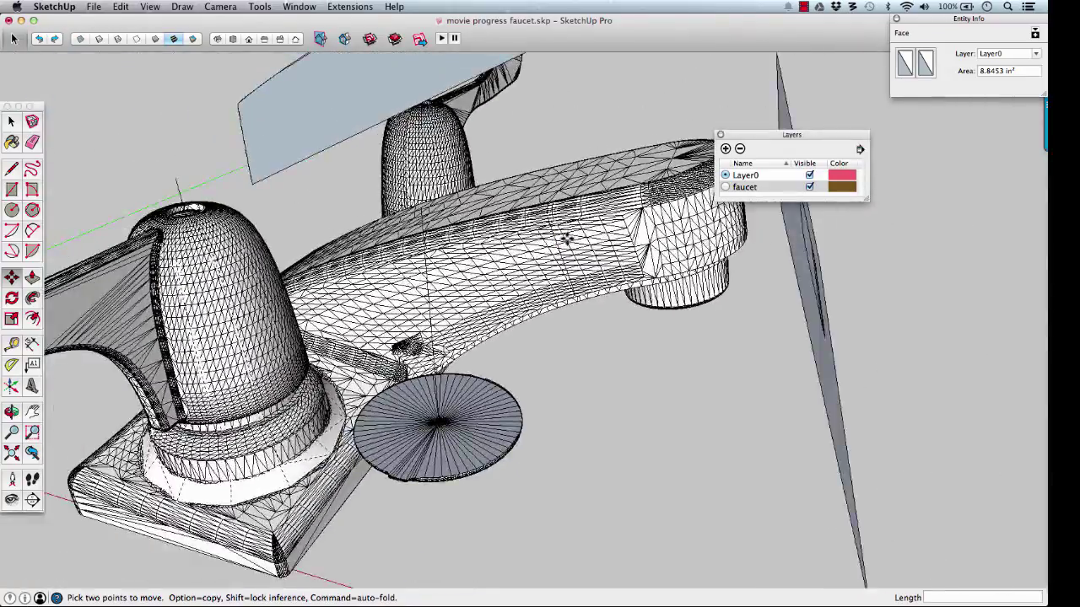
pyautogui.moveTo(567, 239); pyautogui.dragTo(577, 306, button='middle')
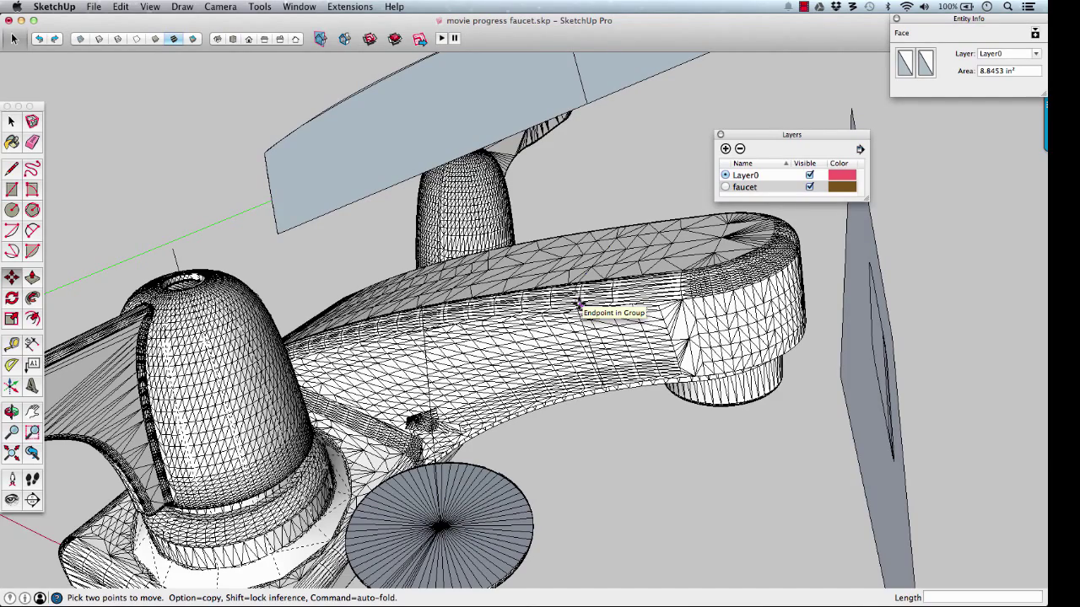
pyautogui.moveTo(547, 80); pyautogui.dragTo(350, 194, button='middle')
pyautogui.moveTo(520, 160); pyautogui.dragTo(499, 133, button='middle')
pyautogui.moveTo(561, 109); pyautogui.dragTo(573, 153, button='middle')
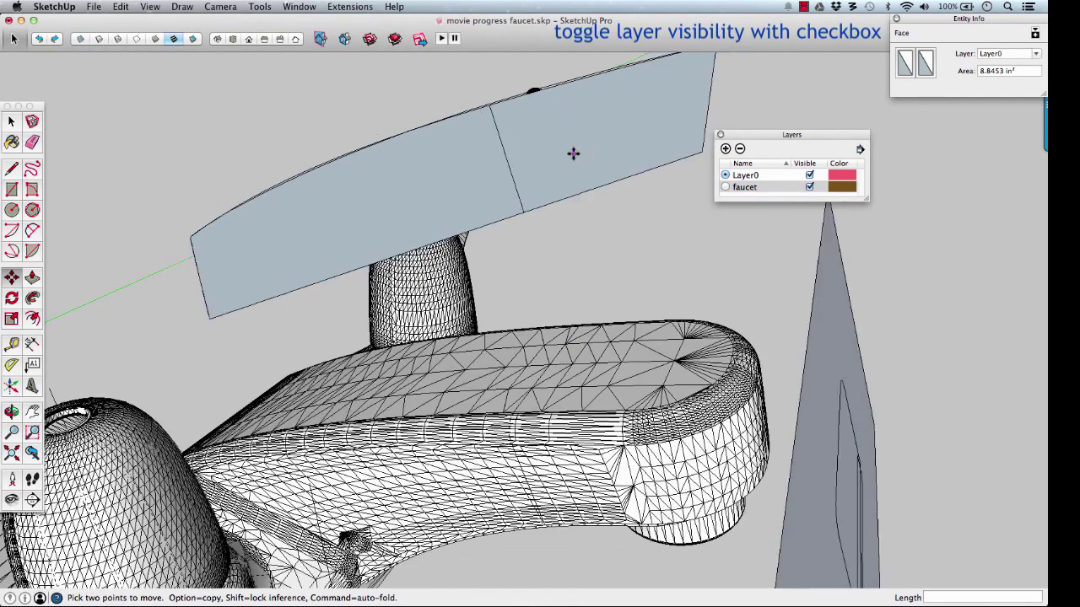
# Step: Hide the faucet layer and copy the panel's curved top edge 5 down the blue axis
pyautogui.click(810, 188)
pyautogui.moveTo(668, 333); pyautogui.dragTo(637, 316, button='middle')
pyautogui.press('space')
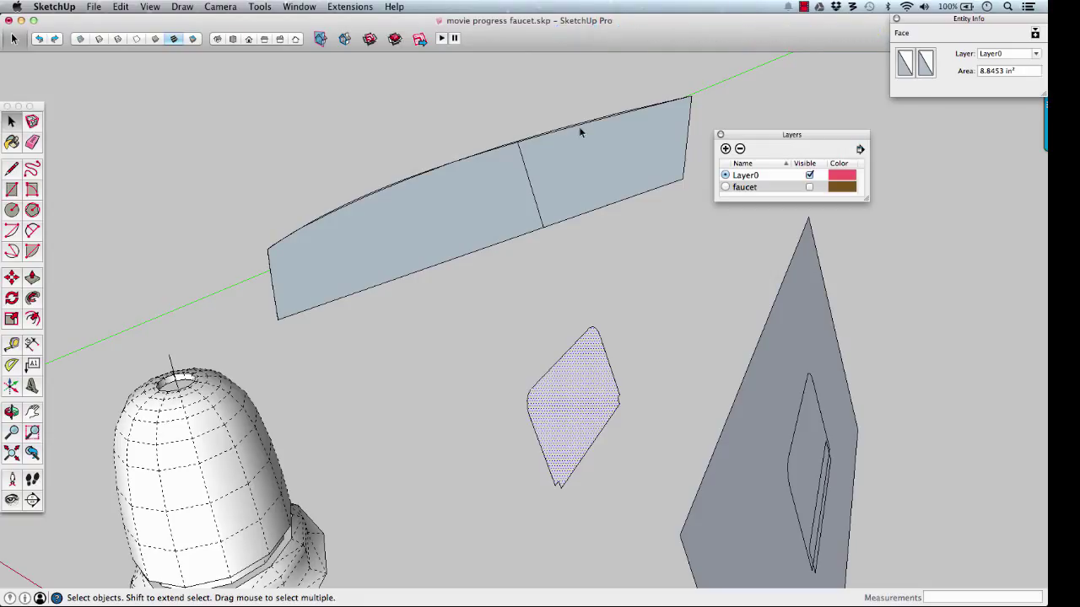
pyautogui.click(611, 119)
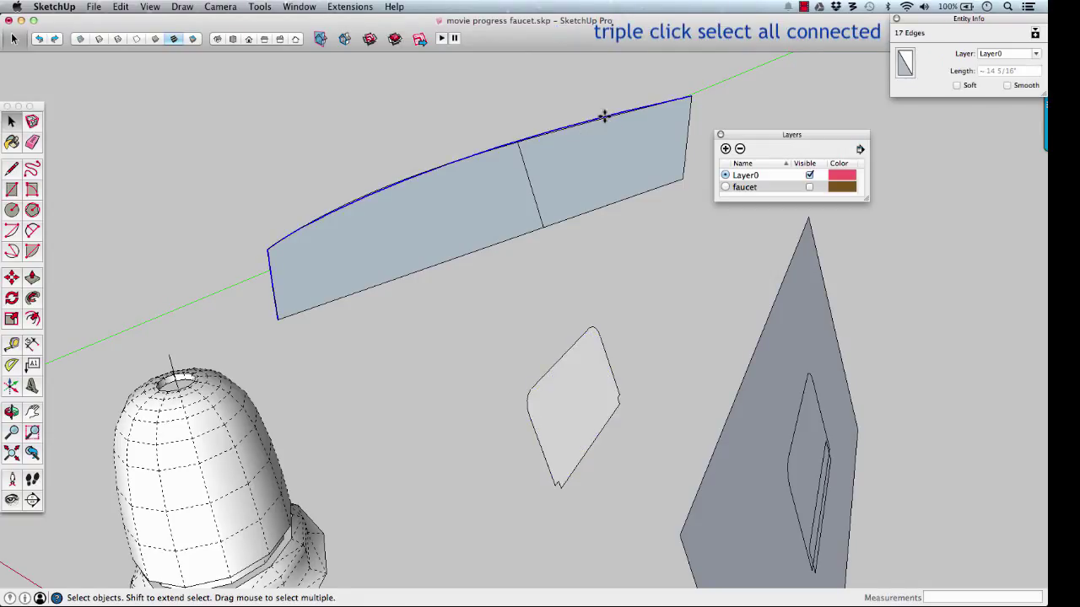
pyautogui.press('m')
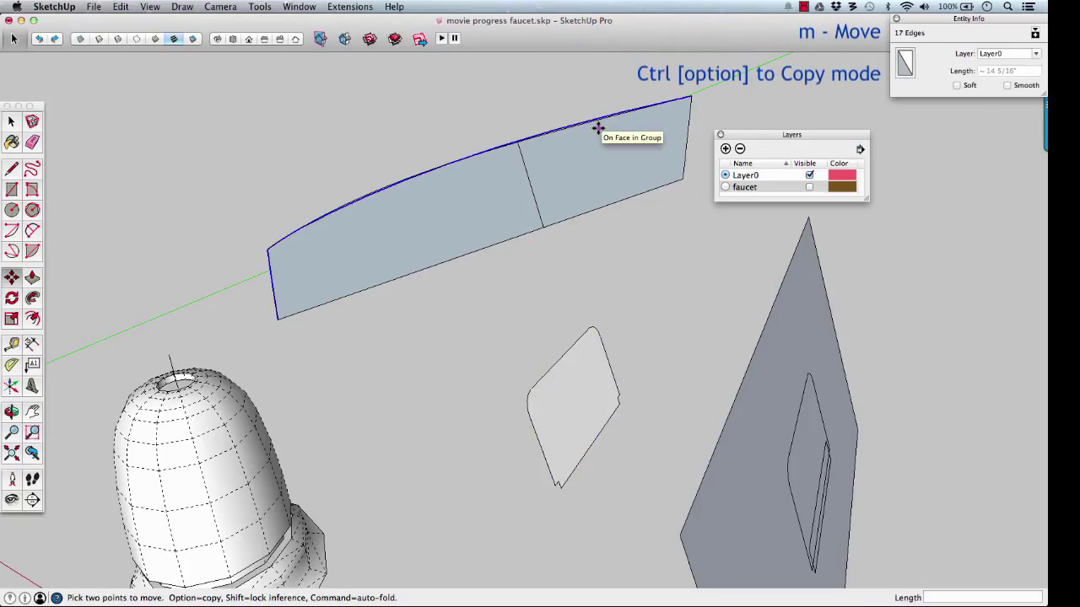
pyautogui.press('alt')
pyautogui.click(598, 128)
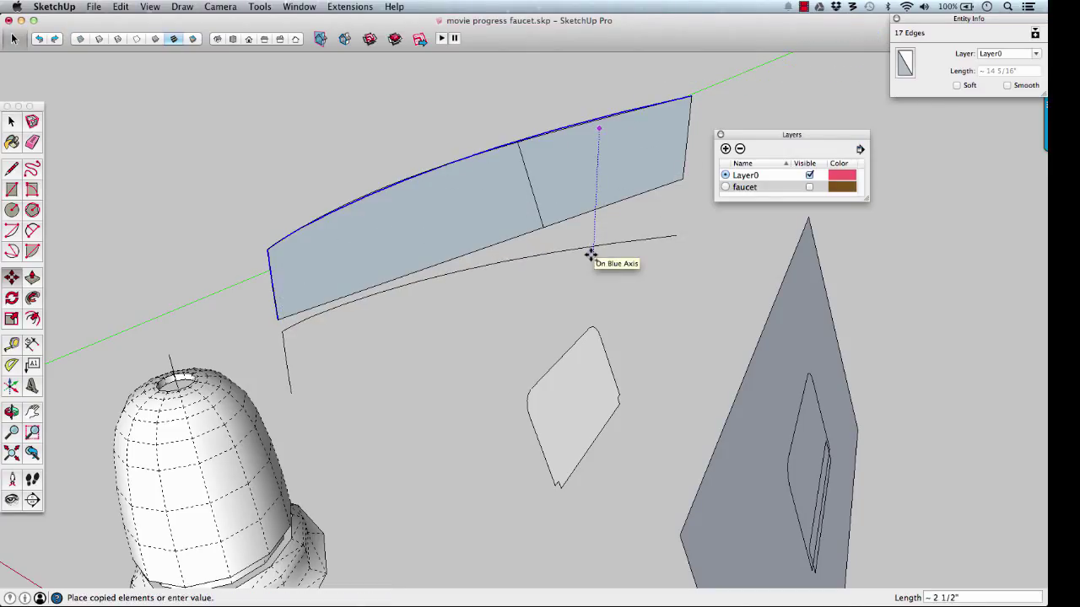
pyautogui.press('Return')
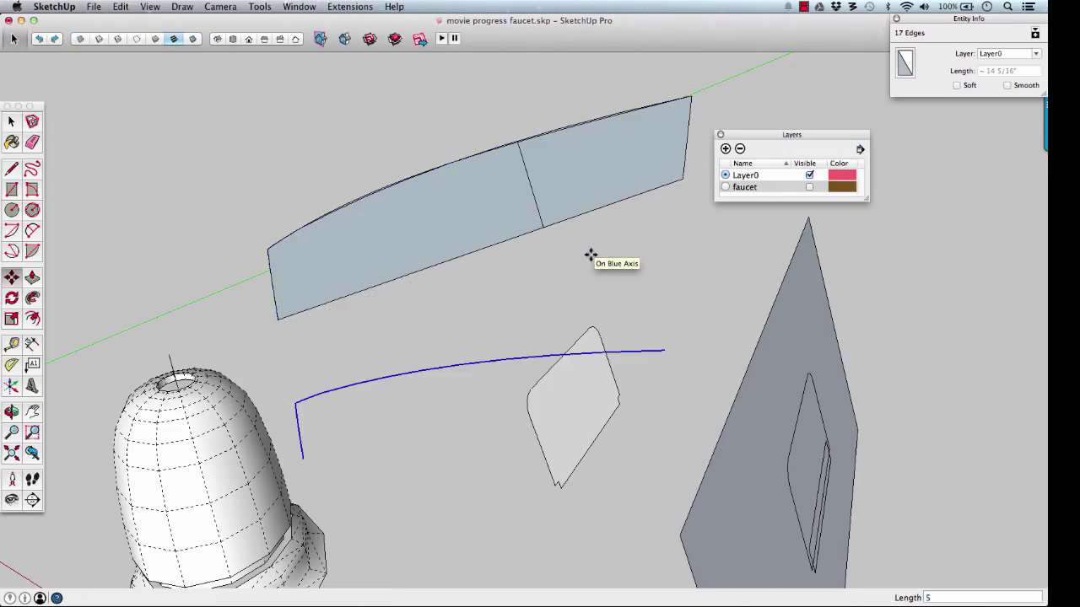
pyautogui.moveTo(544, 387)
pyautogui.mouseDown(button='middle')
pyautogui.moveTo(564, 312)
pyautogui.moveTo(513, 301)
pyautogui.mouseUp(button='middle')
# Step: Erase the large grey panel, leaving the copied path and profile
pyautogui.press('e')
pyautogui.click(697, 338)
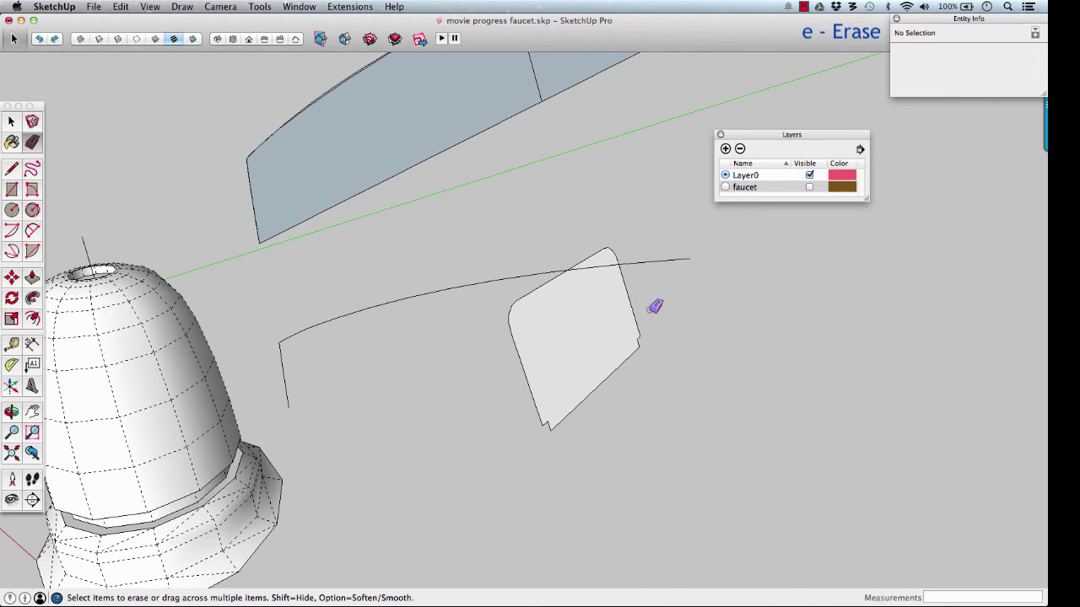
pyautogui.moveTo(639, 301)
pyautogui.mouseDown(button='middle')
pyautogui.moveTo(591, 333)
pyautogui.moveTo(511, 313)
pyautogui.moveTo(559, 360)
pyautogui.moveTo(638, 301)
pyautogui.mouseUp(button='middle')
# Step: Set the copied path's short corner arc to 2 segments in Entity Info, then select the entire path
pyautogui.press('space')
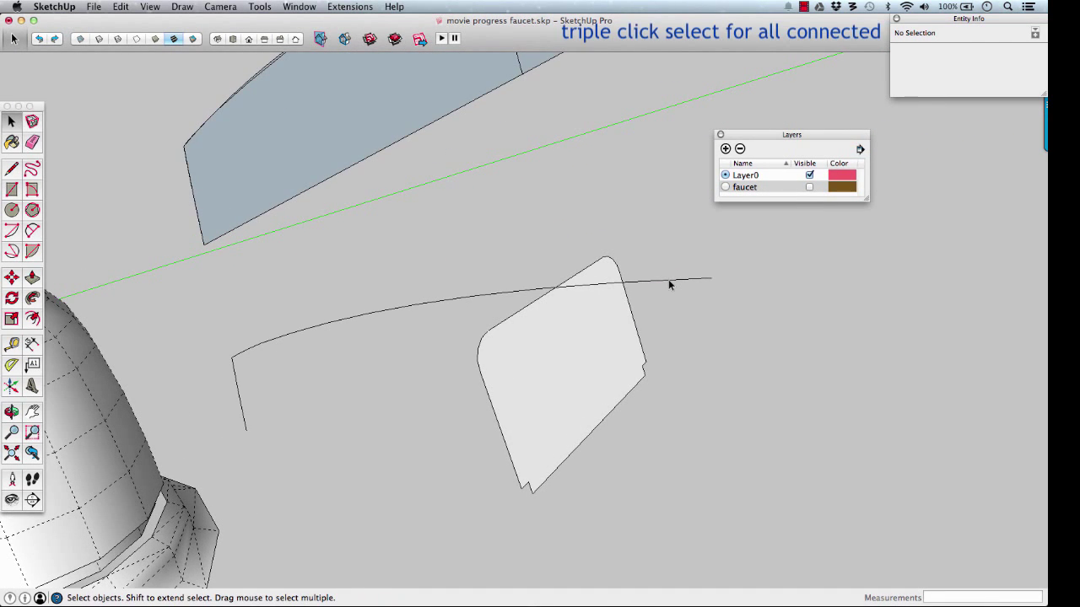
pyautogui.tripleClick(667, 281)
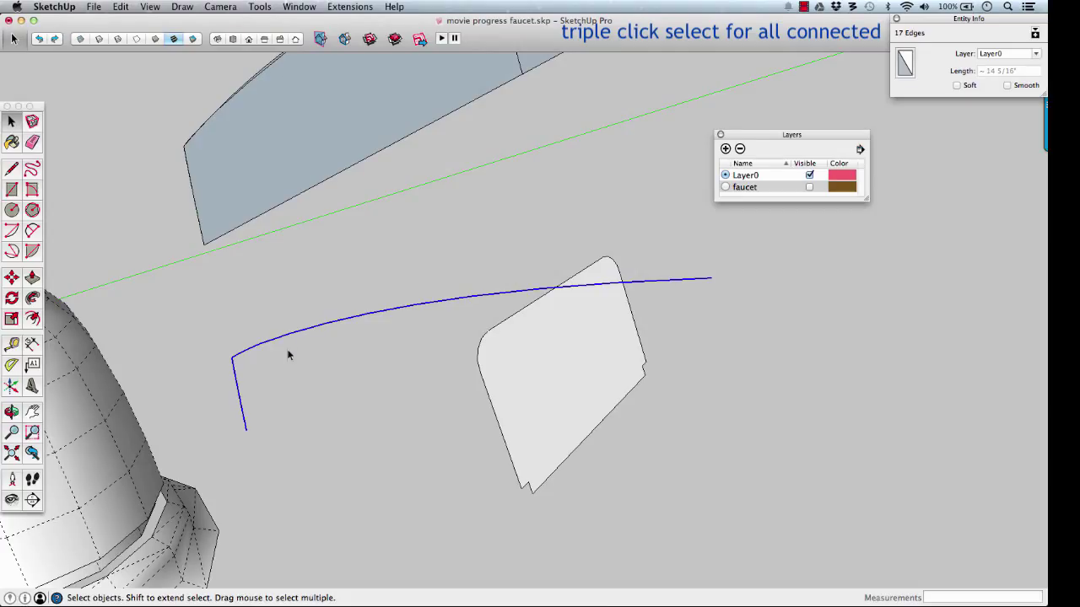
pyautogui.click(249, 354)
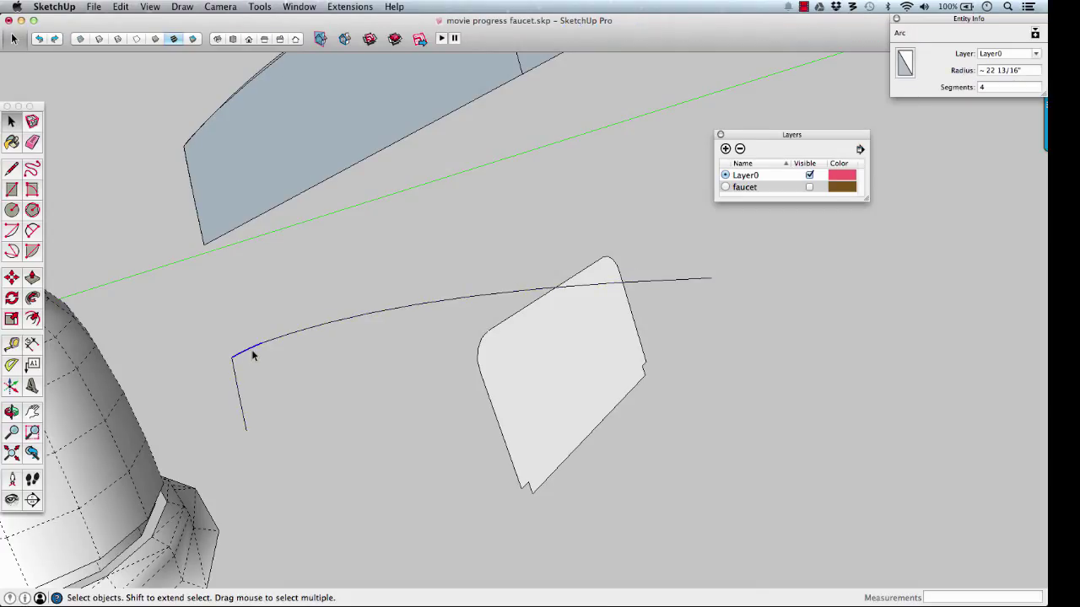
pyautogui.moveTo(251, 349); pyautogui.dragTo(444, 313, button='middle')
pyautogui.click(449, 301)
pyautogui.scroll(-2, 448, 306)
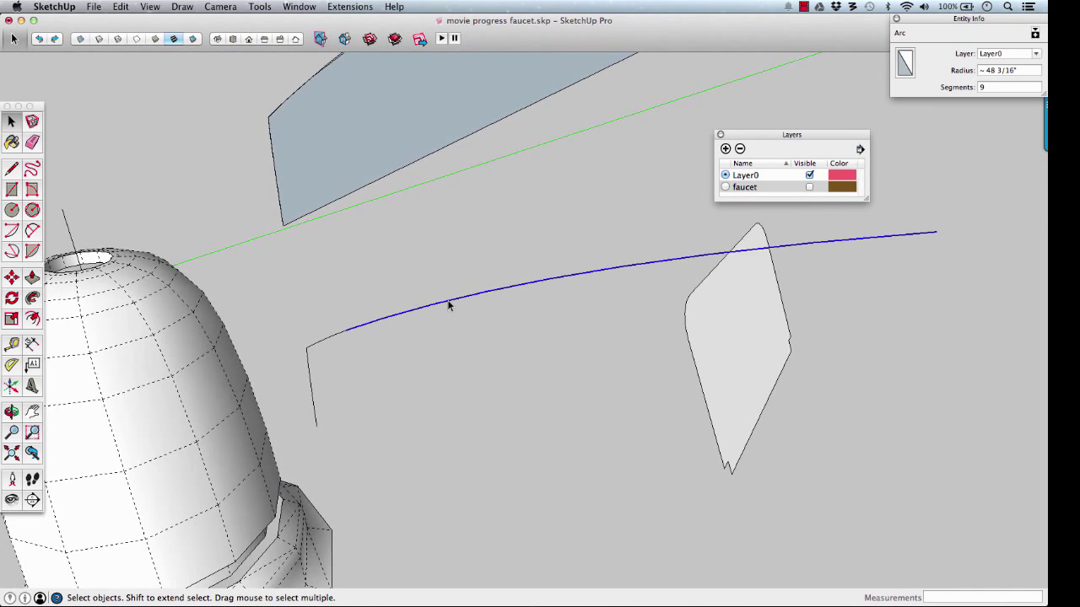
pyautogui.moveTo(365, 330); pyautogui.dragTo(336, 338, button='middle')
pyautogui.click(326, 341)
pyautogui.click(972, 88)
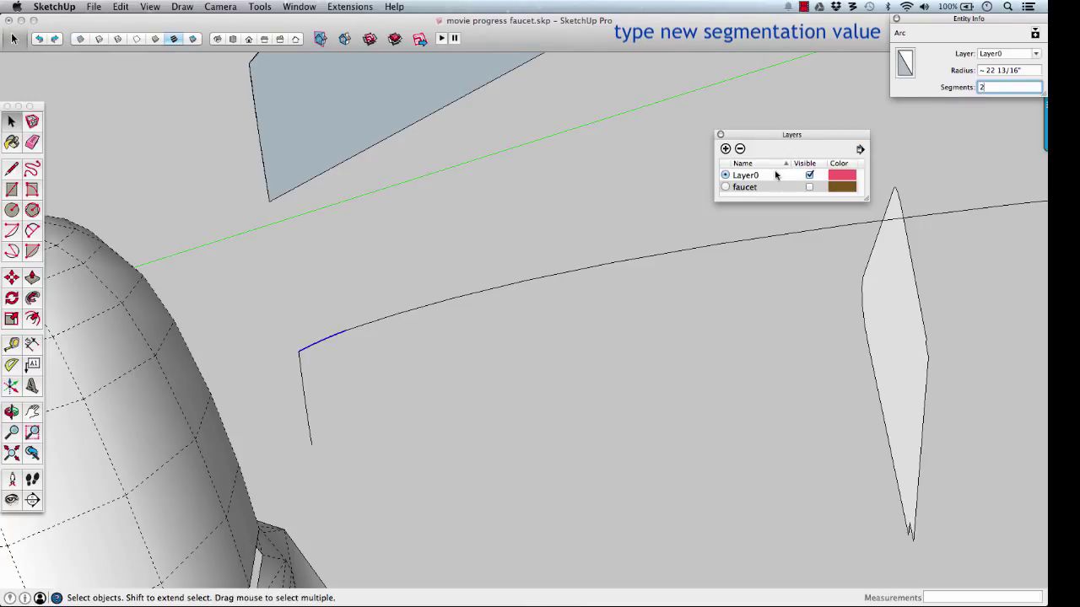
pyautogui.click(391, 319)
pyautogui.click(334, 338)
pyautogui.scroll(-5, 334, 338)
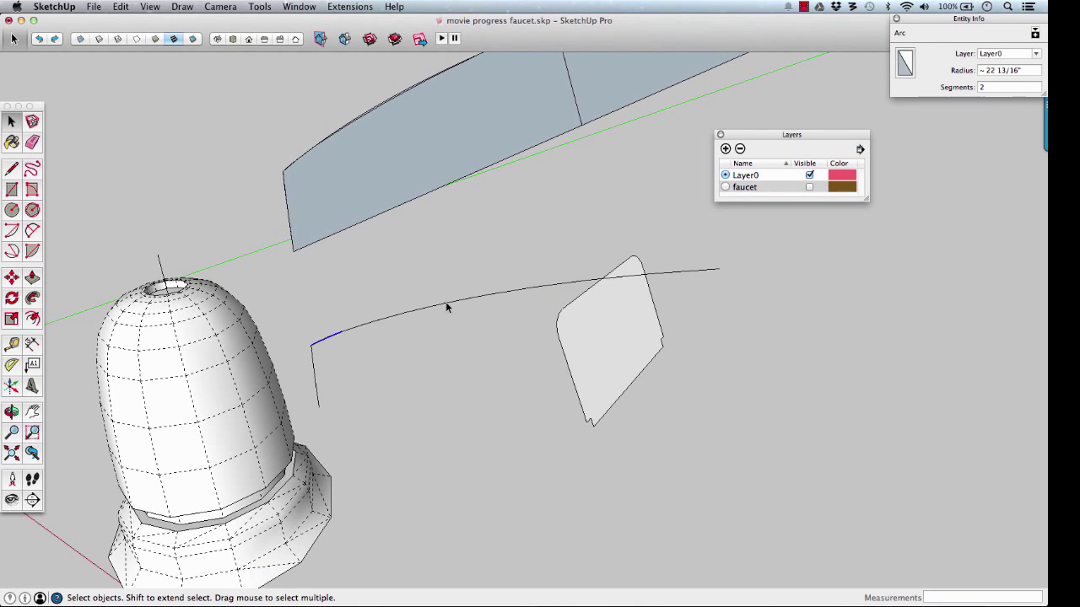
pyautogui.tripleClick(447, 308)
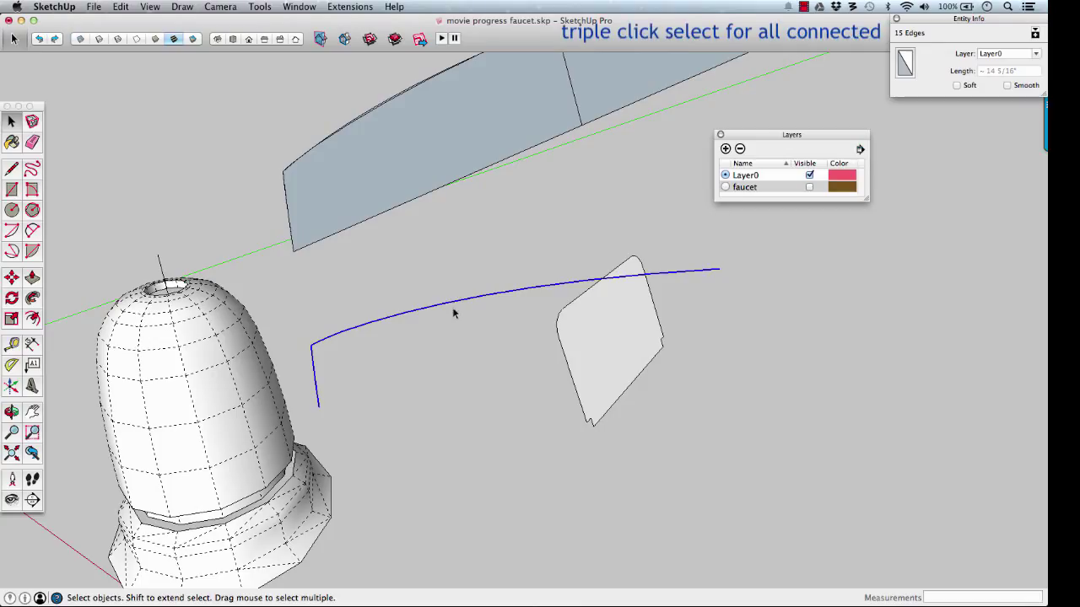
# Step: Run Follow Me on the rounded profile face along the selected path to sweep the curved spout
pyautogui.press('f')
pyautogui.click(603, 334)
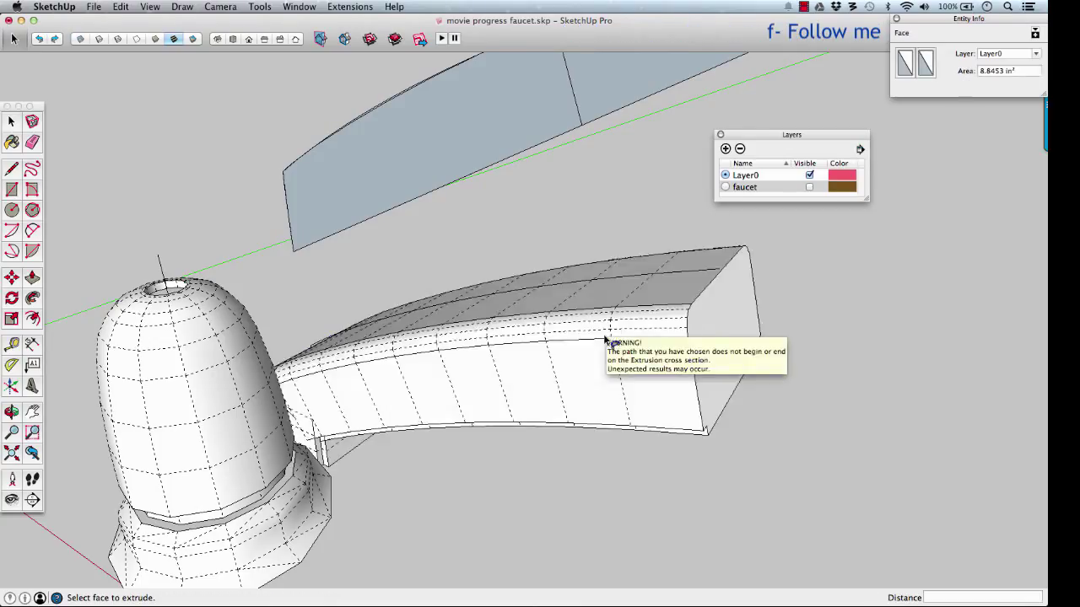
pyautogui.moveTo(549, 344); pyautogui.dragTo(641, 215, button='middle')
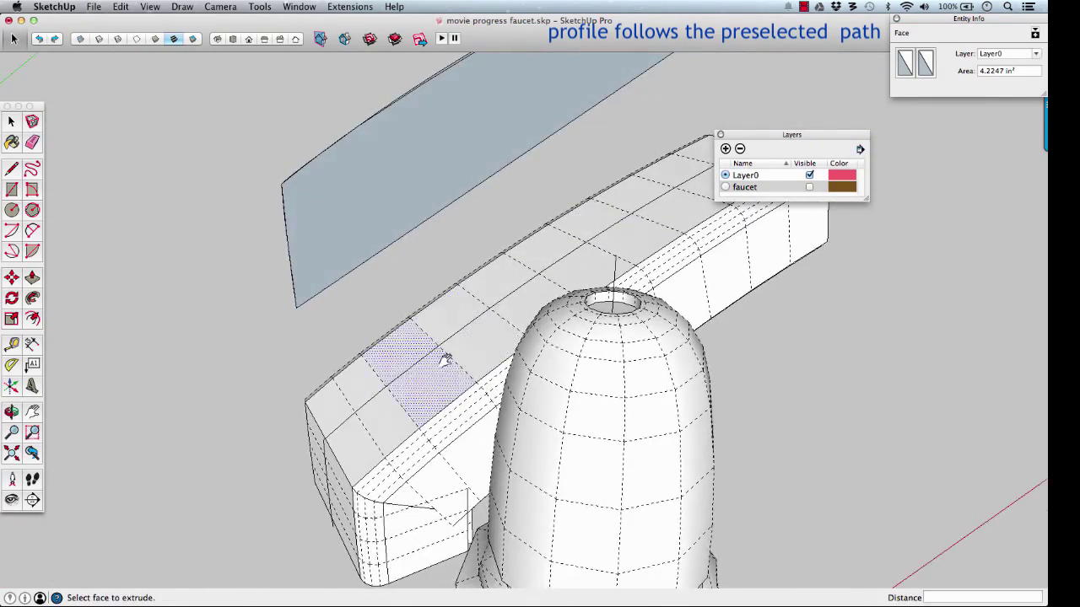
pyautogui.moveTo(441, 357); pyautogui.dragTo(622, 296, button='middle')
pyautogui.press('p')
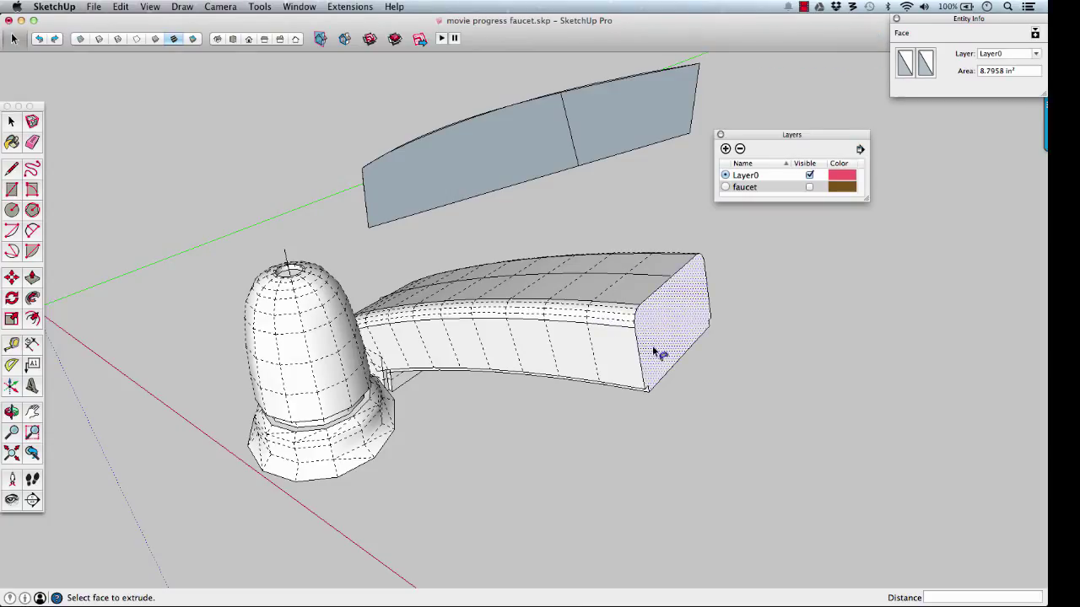
# Step: Select all connected spout geometry and group it as the faucet neck
pyautogui.press('space')
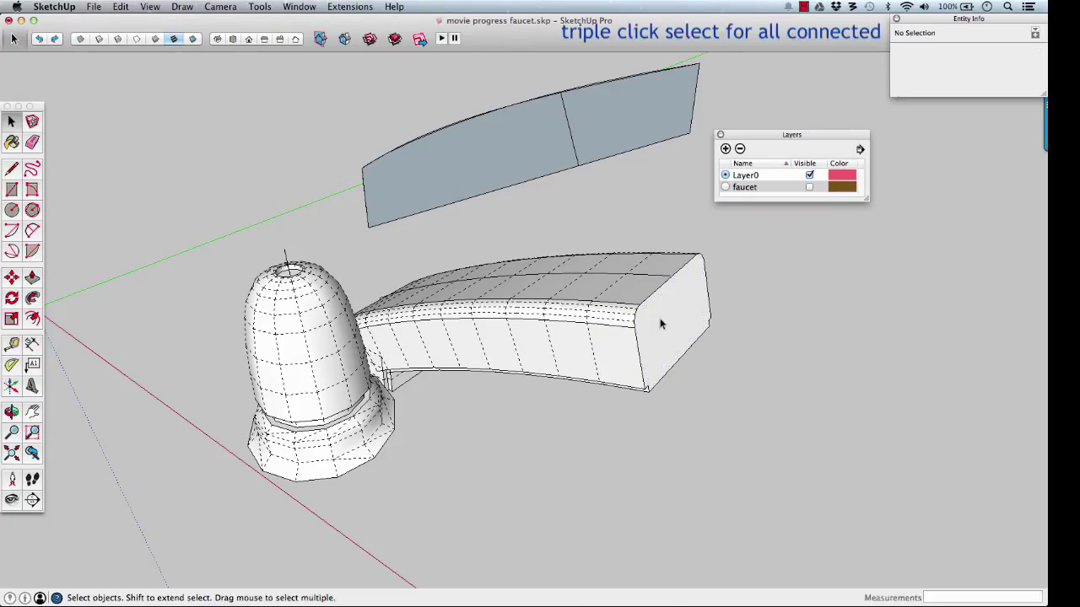
pyautogui.tripleClick(659, 318)
pyautogui.moveTo(660, 317); pyautogui.dragTo(620, 325, button='middle')
pyautogui.press('g')
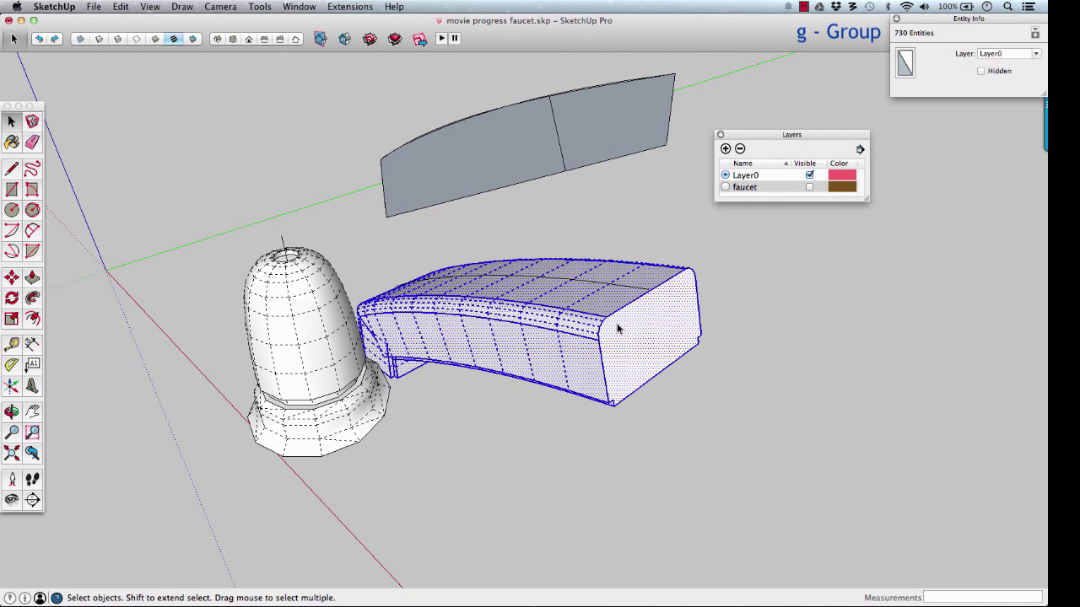
pyautogui.press('g')
pyautogui.moveTo(643, 335); pyautogui.dragTo(576, 333, button='middle')
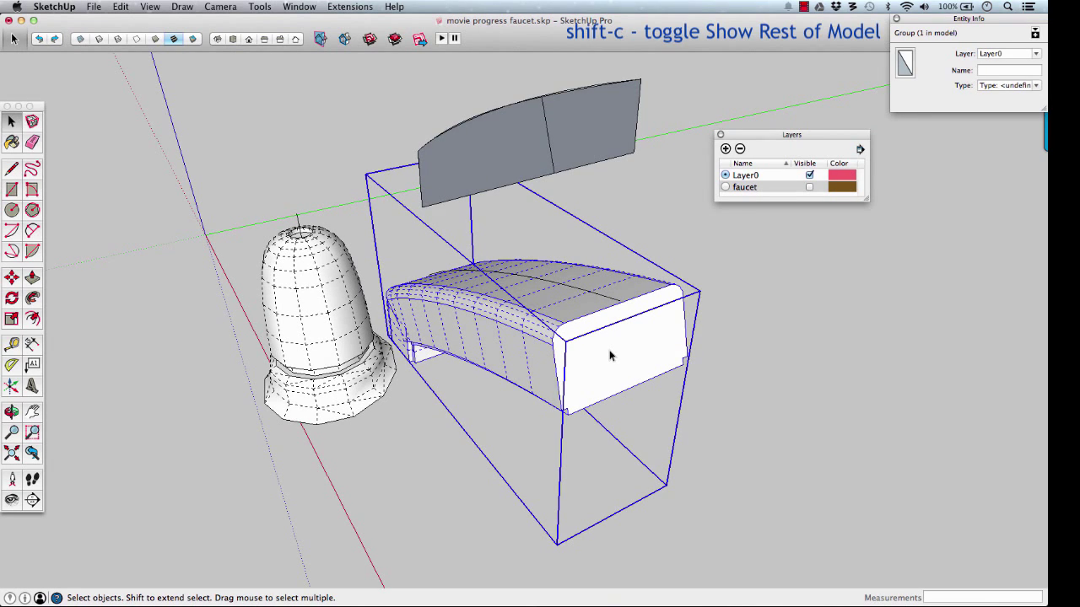
# Step: Edit the neck group, make the faucet layer visible, and toggle Show Rest of Model off
pyautogui.doubleClick(638, 331)
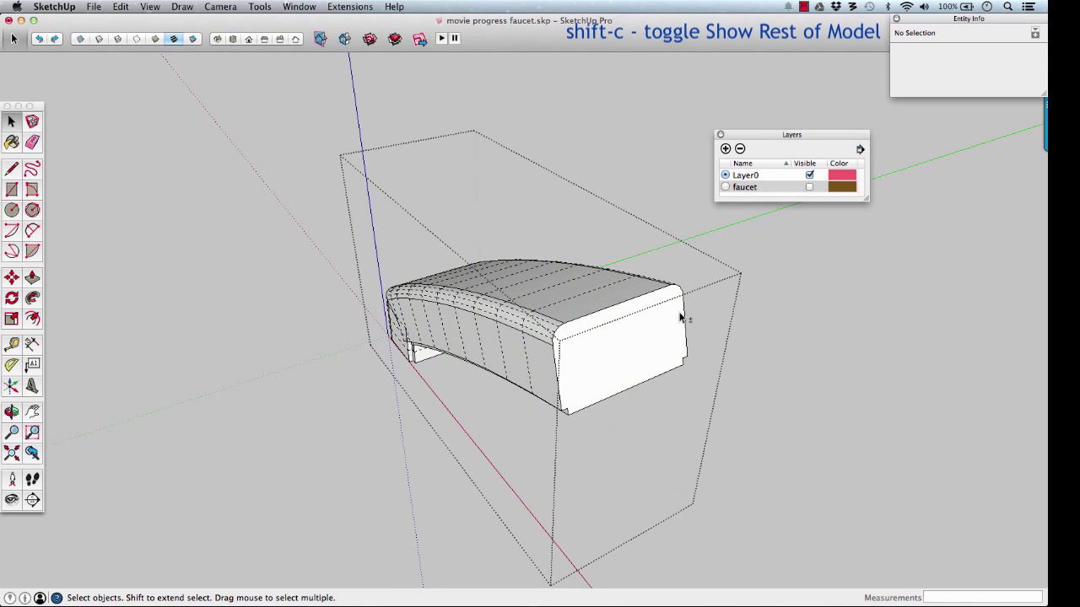
pyautogui.click(809, 188)
pyautogui.hotkey('shift', 'c')
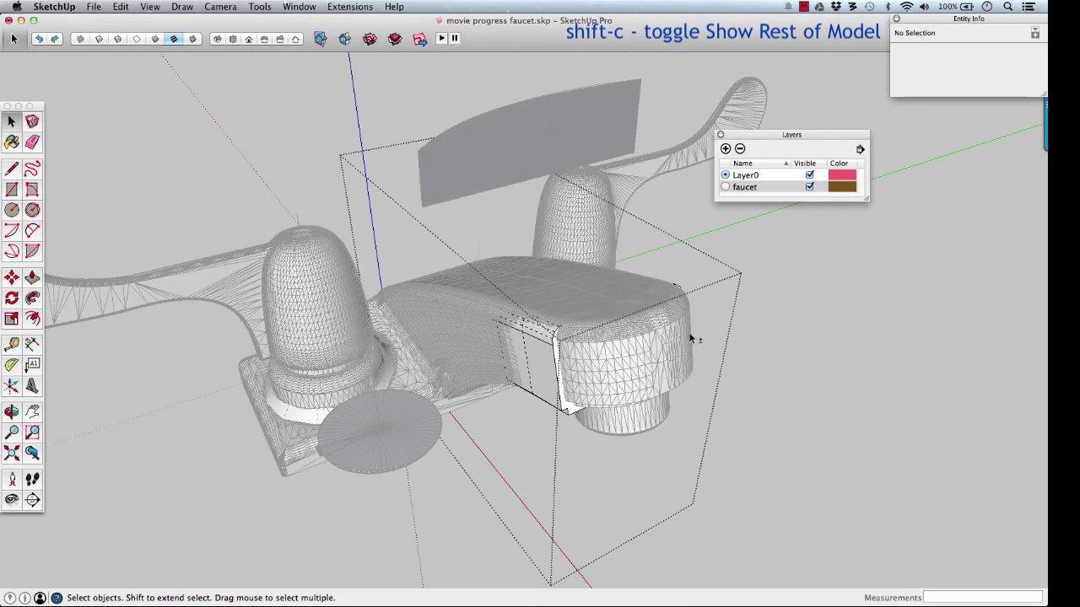
pyautogui.hotkey('shift', 'c')
pyautogui.hotkey('shift', 'c')
pyautogui.moveTo(582, 341); pyautogui.dragTo(554, 337, button='middle')
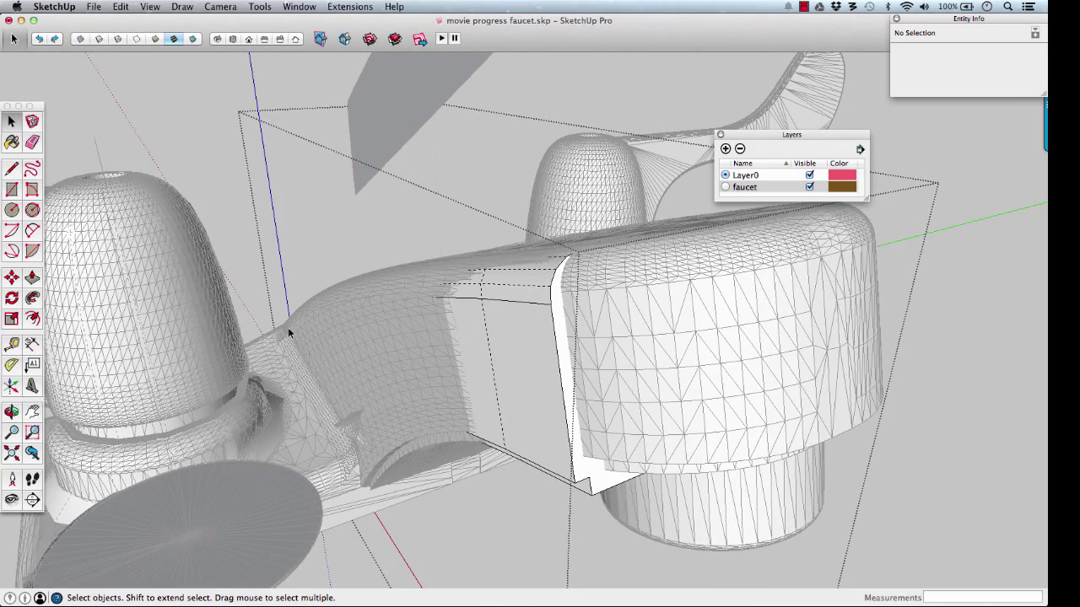
pyautogui.moveTo(568, 280); pyautogui.dragTo(516, 280, button='middle')
pyautogui.press('h')
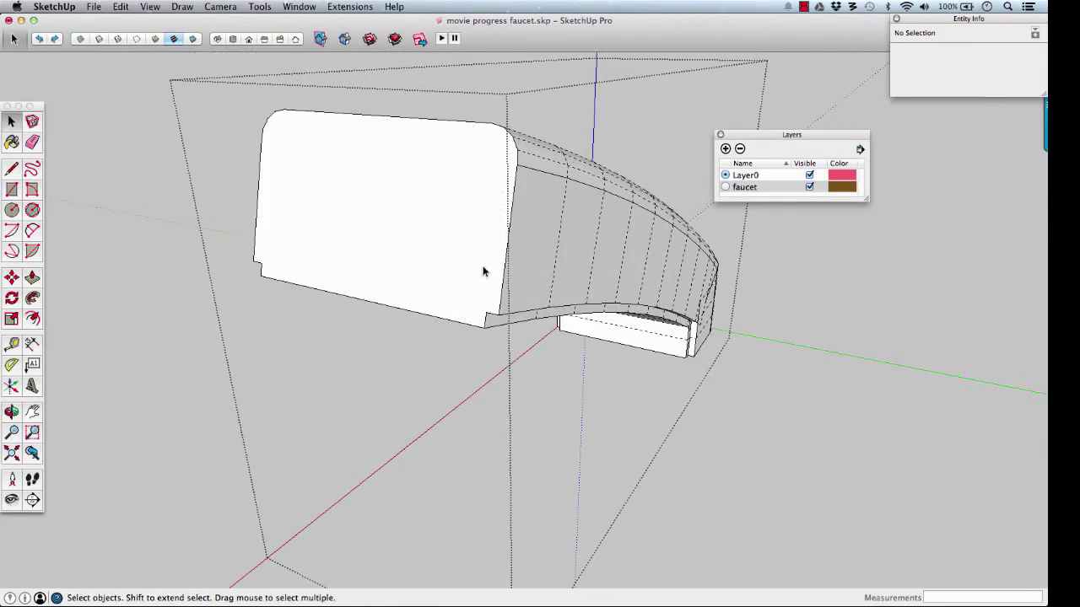
pyautogui.click(459, 262)
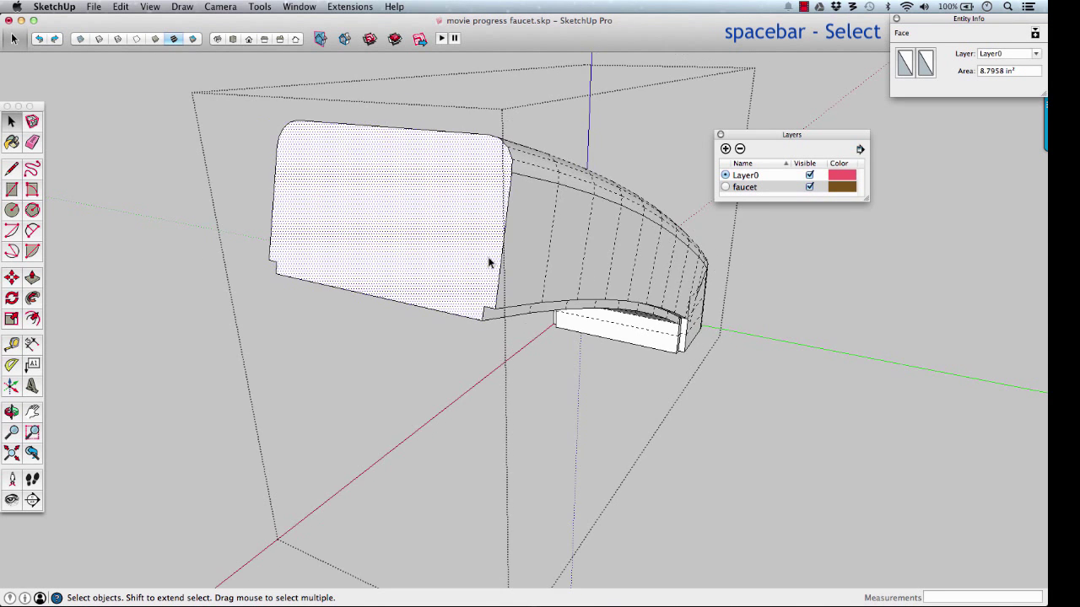
pyautogui.moveTo(490, 259); pyautogui.dragTo(622, 282, button='middle')
pyautogui.moveTo(521, 272); pyautogui.dragTo(564, 246, button='middle')
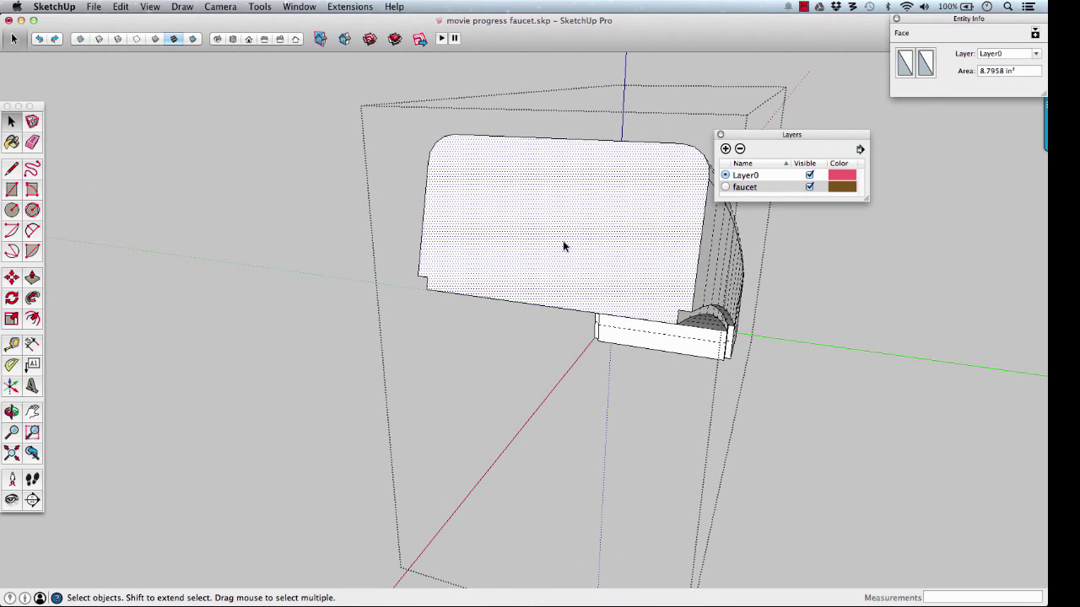
pyautogui.press('s')
pyautogui.moveTo(600, 234); pyautogui.dragTo(506, 298, button='middle')
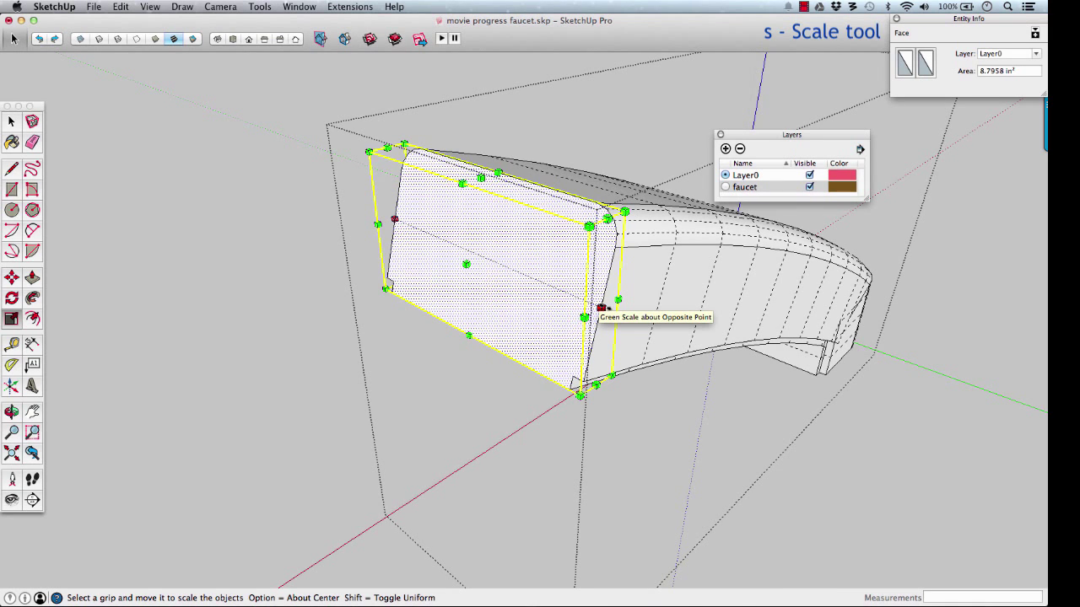
pyautogui.press('alt')
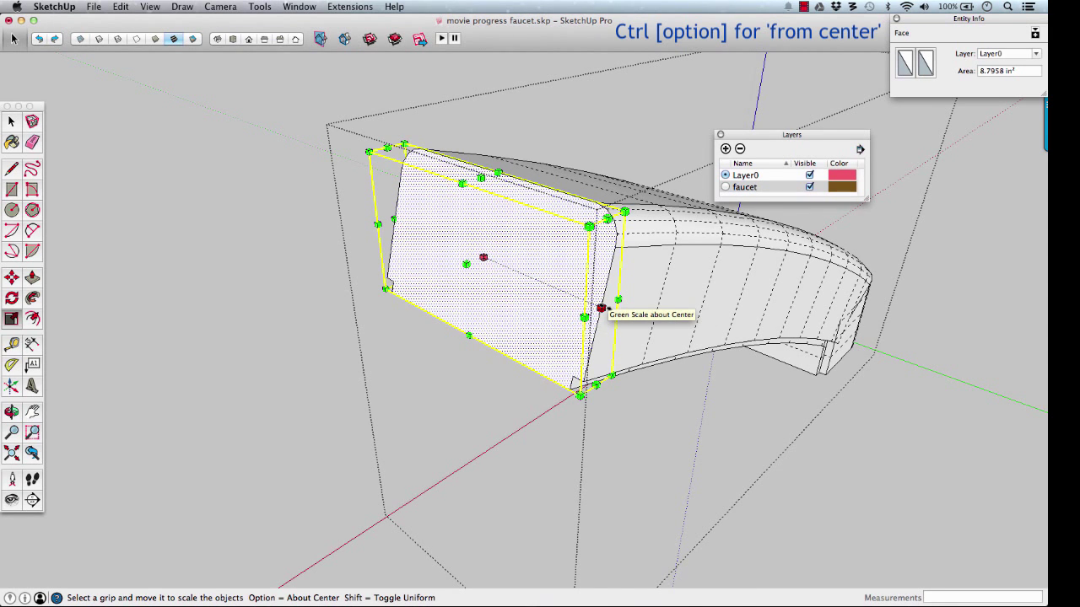
pyautogui.moveTo(600, 308); pyautogui.dragTo(635, 294)
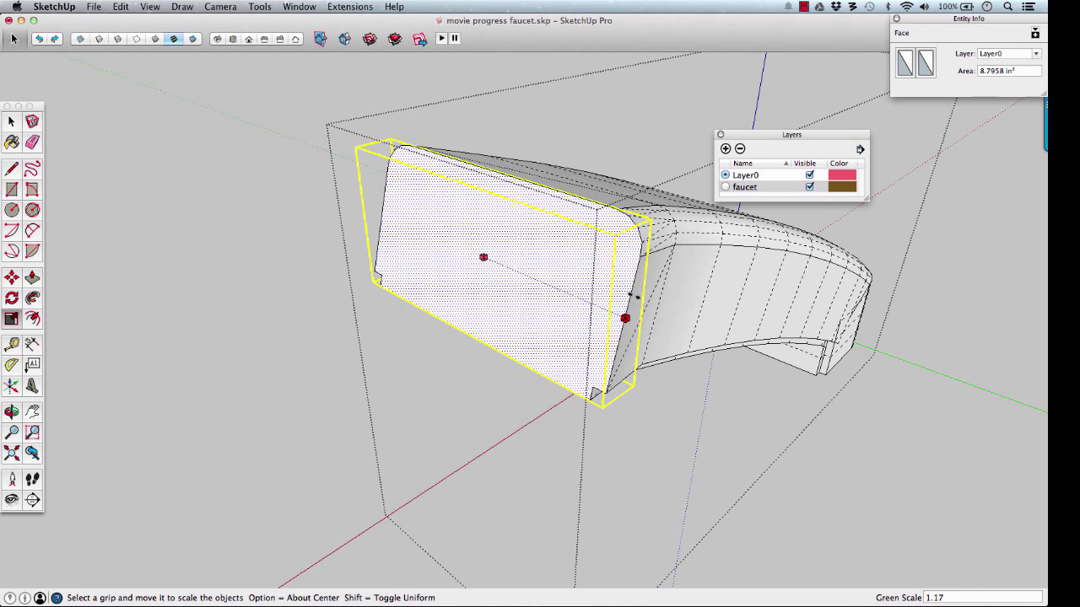
pyautogui.press('Escape')
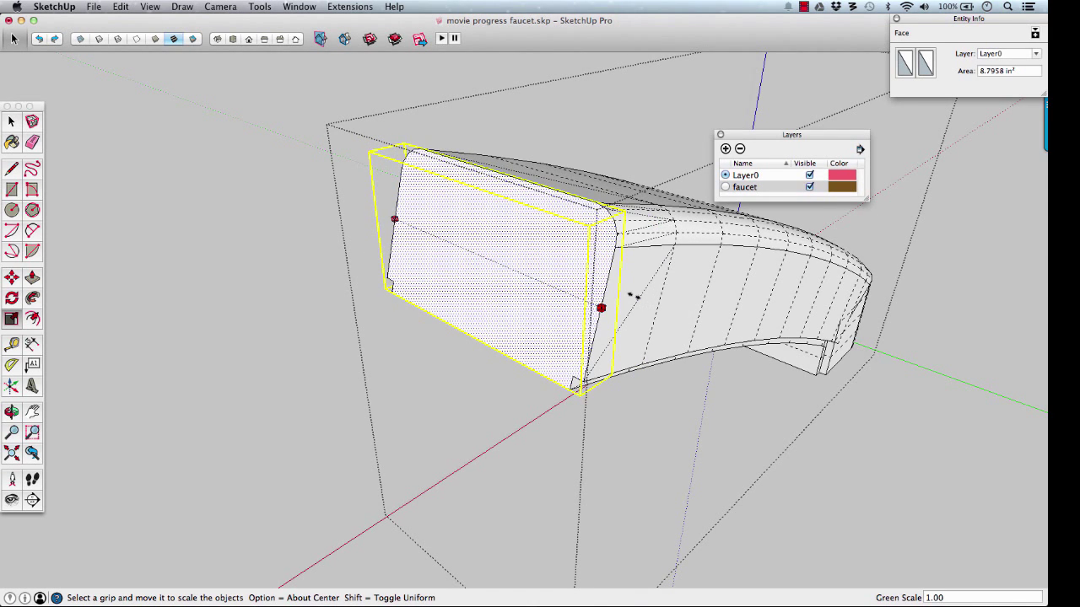
pyautogui.moveTo(624, 284); pyautogui.dragTo(516, 270, button='middle')
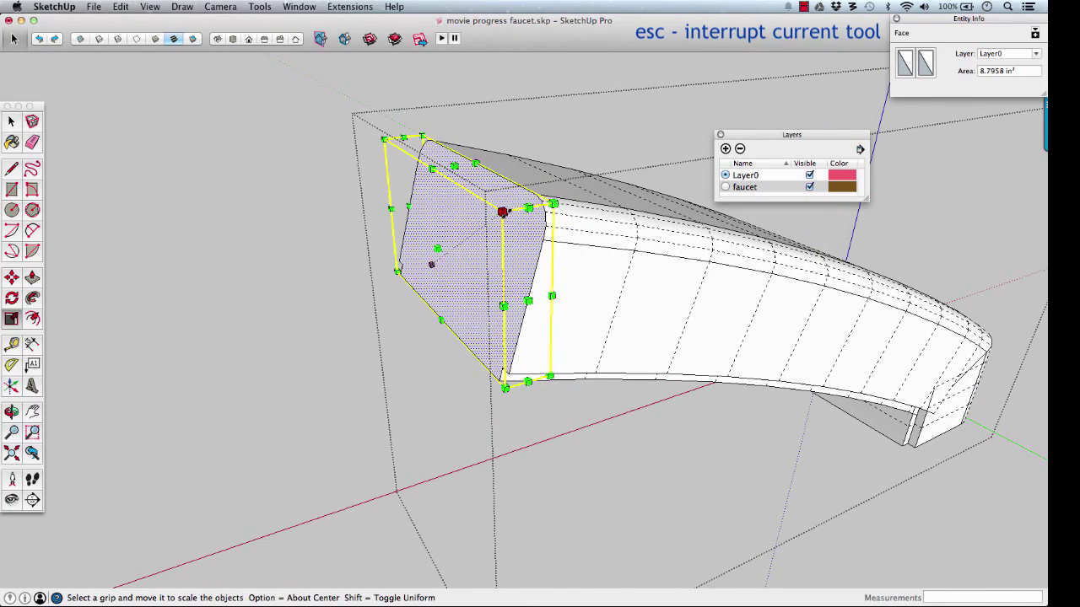
pyautogui.moveTo(503, 212); pyautogui.dragTo(572, 287, button='middle')
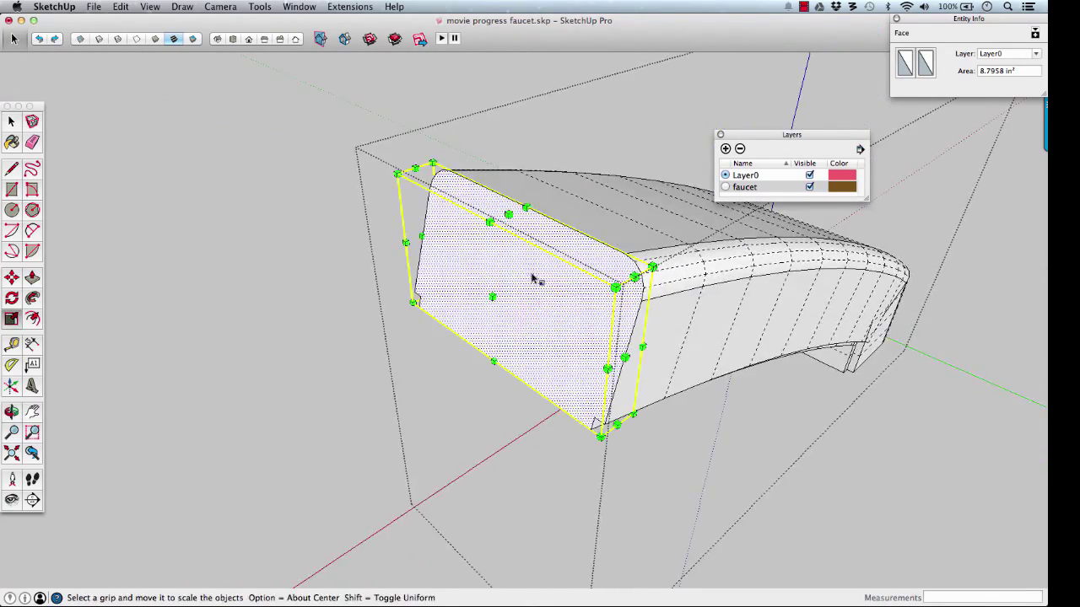
pyautogui.moveTo(491, 276)
pyautogui.mouseDown(button='middle')
pyautogui.moveTo(517, 272)
pyautogui.moveTo(485, 289)
pyautogui.mouseUp(button='middle')
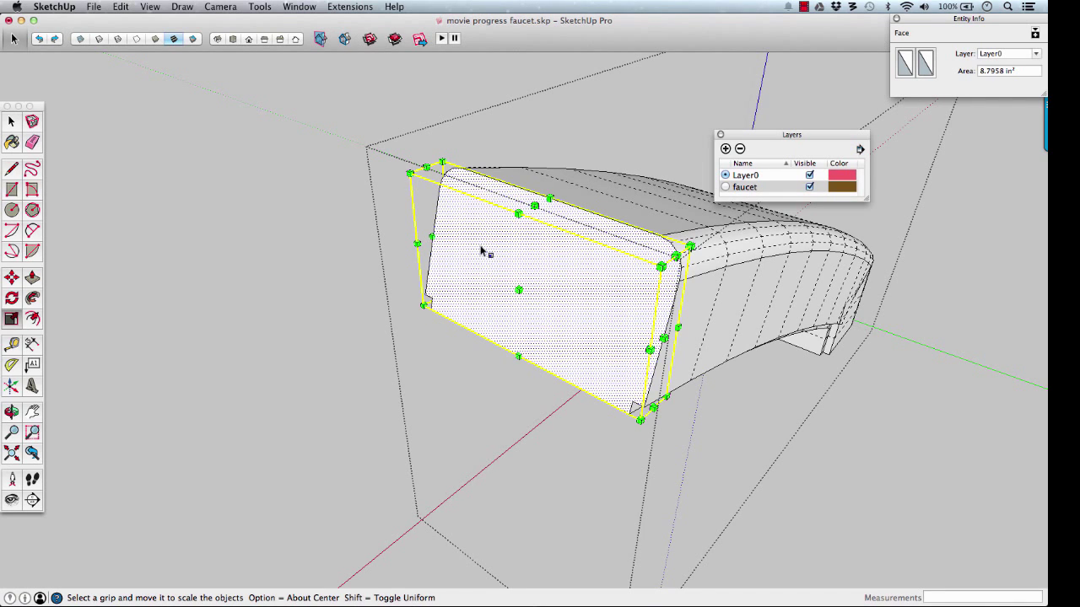
pyautogui.press('super+t')
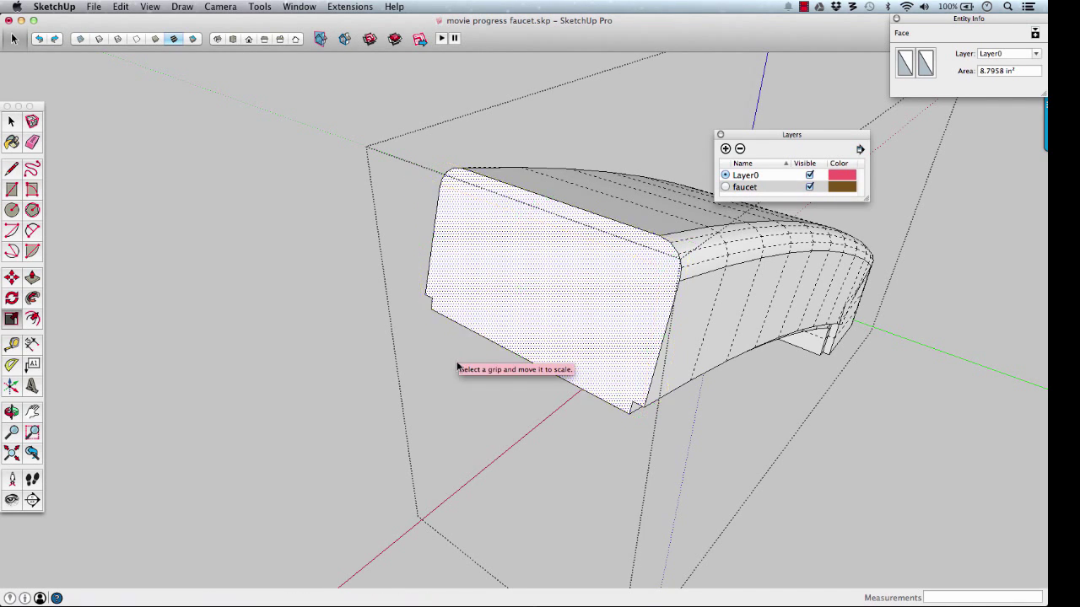
# Step: Align the drawing axes to the neck's end face
pyautogui.press('space')
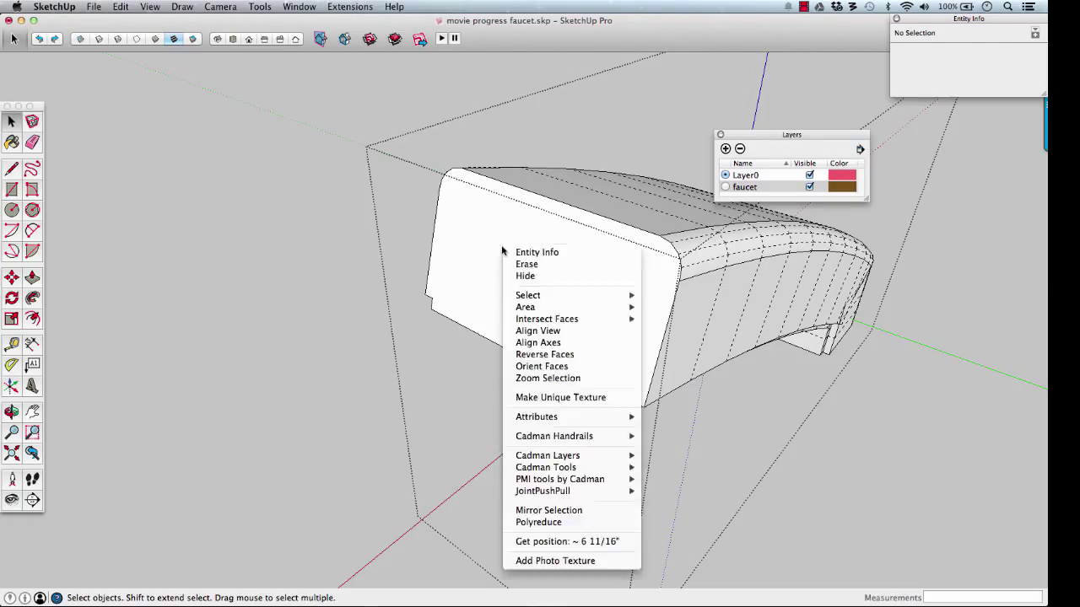
pyautogui.rightClick(502, 253)
pyautogui.press('Escape')
pyautogui.rightClick(502, 253)
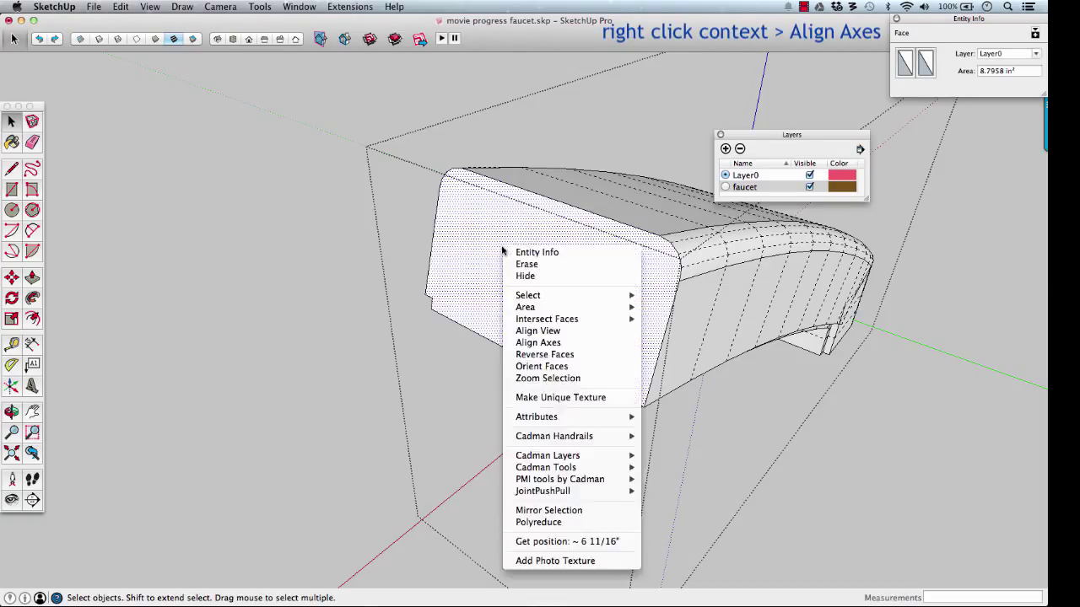
pyautogui.click(573, 342)
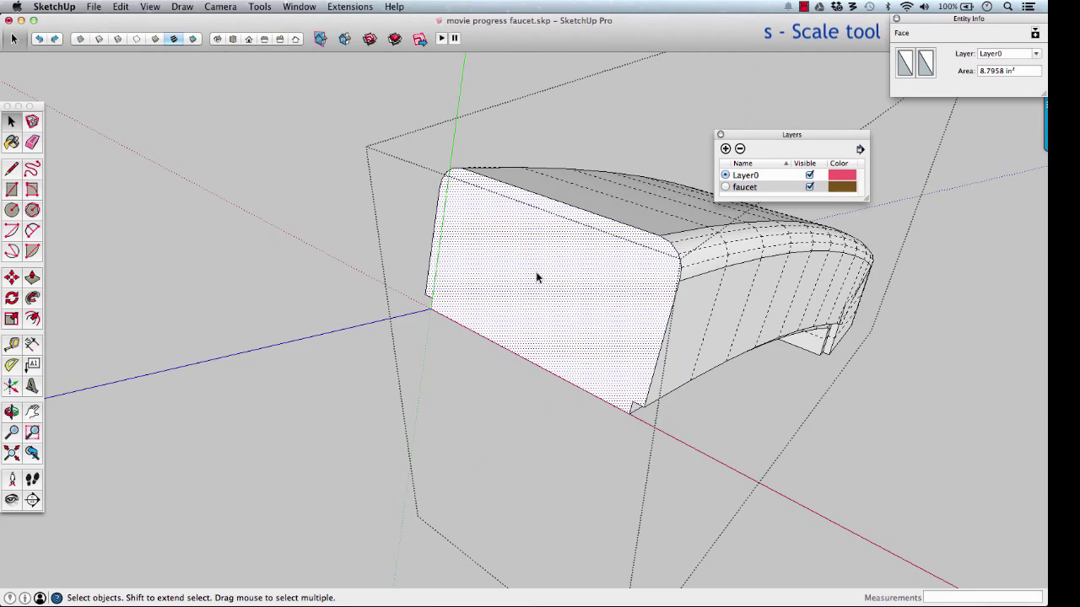
# Step: Scale the end face about its centre to match the spout outline, reaching 8.4871 in²
pyautogui.press('s')
pyautogui.moveTo(543, 278); pyautogui.dragTo(667, 281, button='middle')
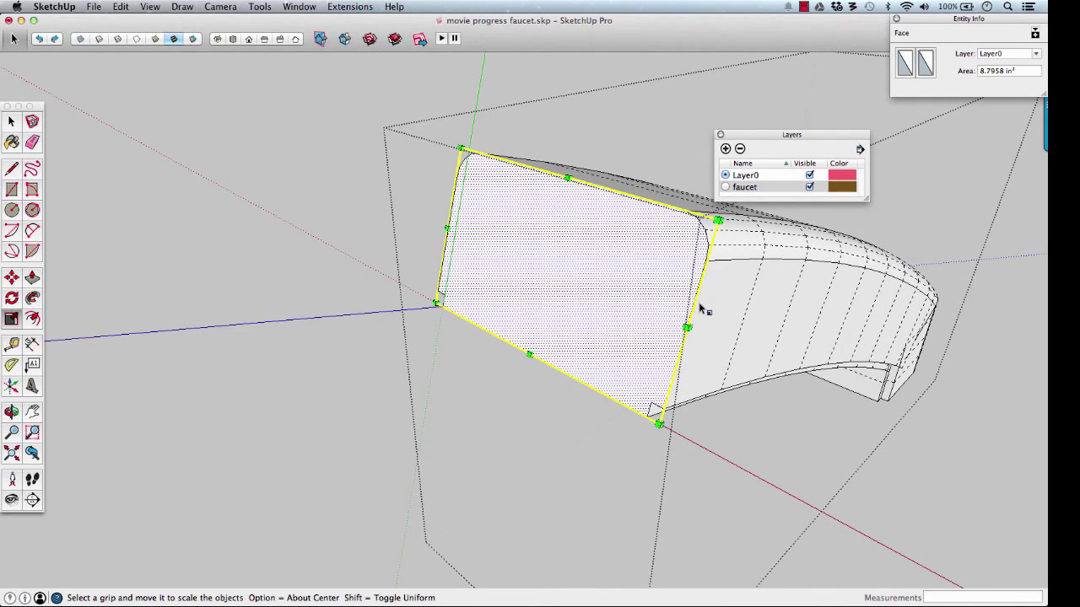
pyautogui.hotkey('shift', 'c')
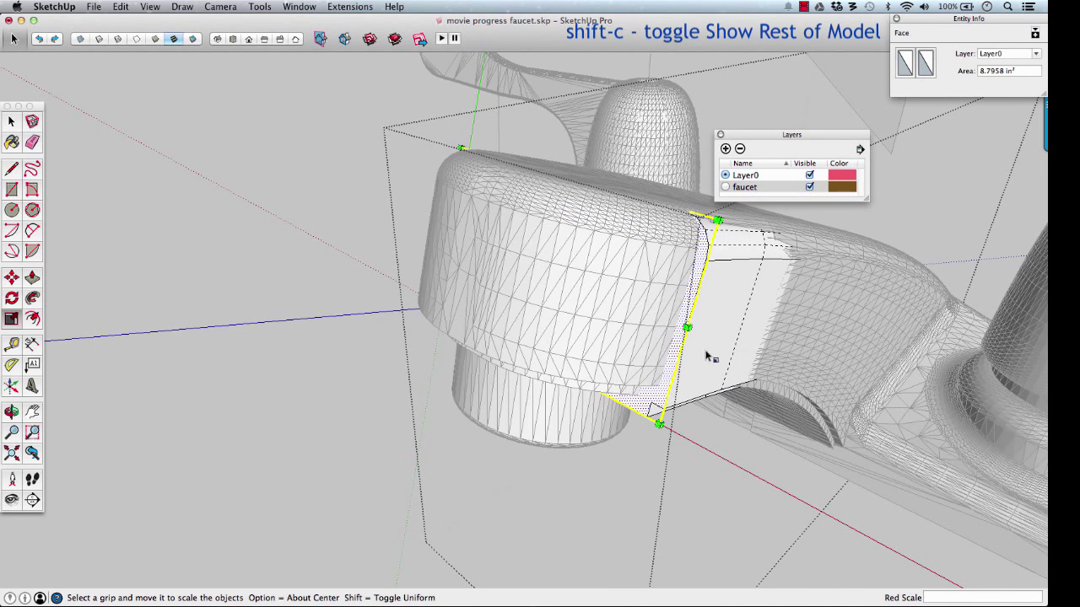
pyautogui.press('alt')
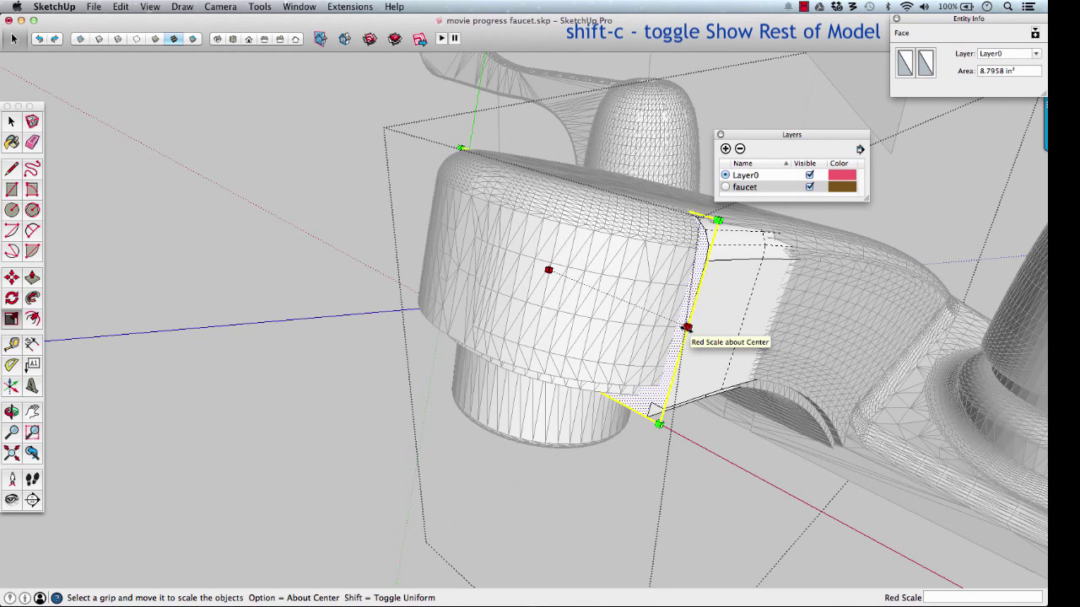
pyautogui.moveTo(687, 327)
pyautogui.mouseDown()
pyautogui.moveTo(752, 352)
pyautogui.moveTo(683, 325)
pyautogui.mouseUp()
pyautogui.scroll(4, 684, 326)
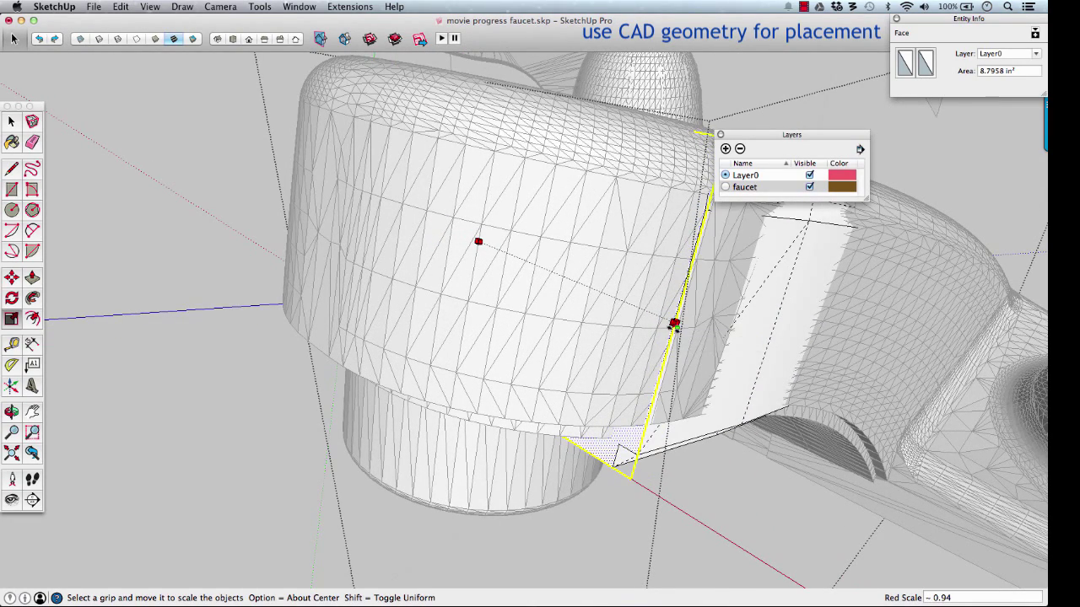
pyautogui.scroll(-5, 676, 333)
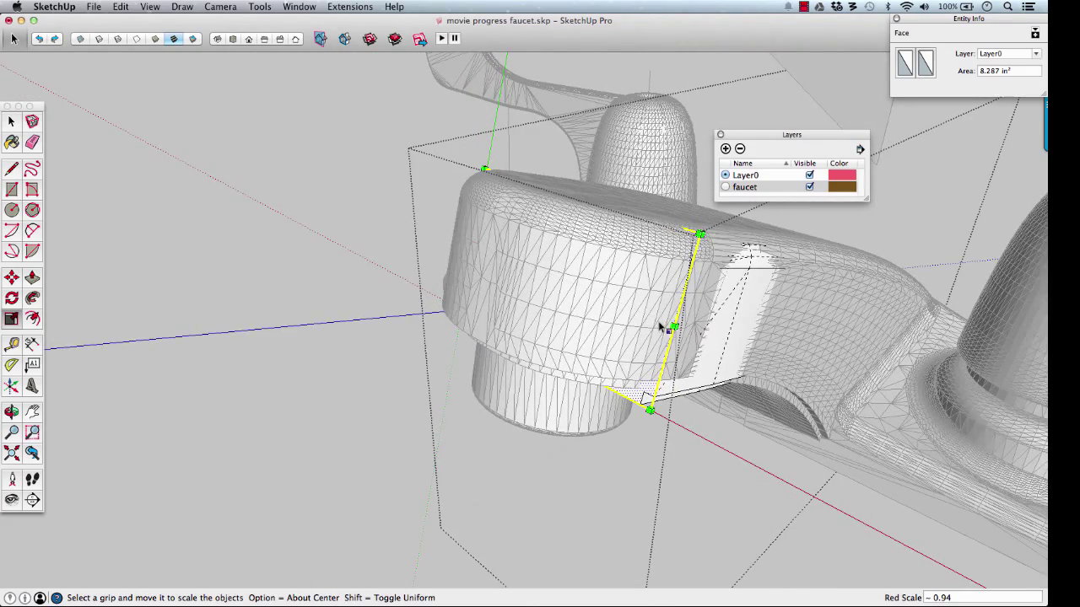
pyautogui.moveTo(651, 289); pyautogui.dragTo(619, 354, button='middle')
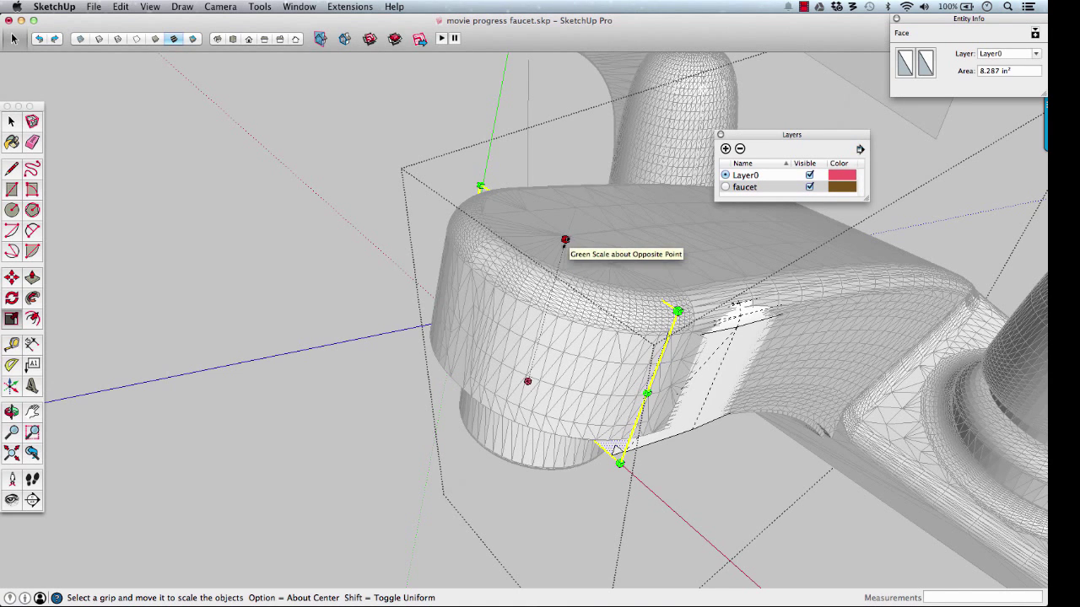
pyautogui.moveTo(564, 245)
pyautogui.mouseDown()
pyautogui.moveTo(579, 131)
pyautogui.moveTo(573, 239)
pyautogui.mouseUp()
pyautogui.scroll(5, 613, 270)
pyautogui.moveTo(613, 270); pyautogui.dragTo(573, 294, button='middle')
pyautogui.scroll(-5, 602, 272)
pyautogui.scroll(-5, 590, 281)
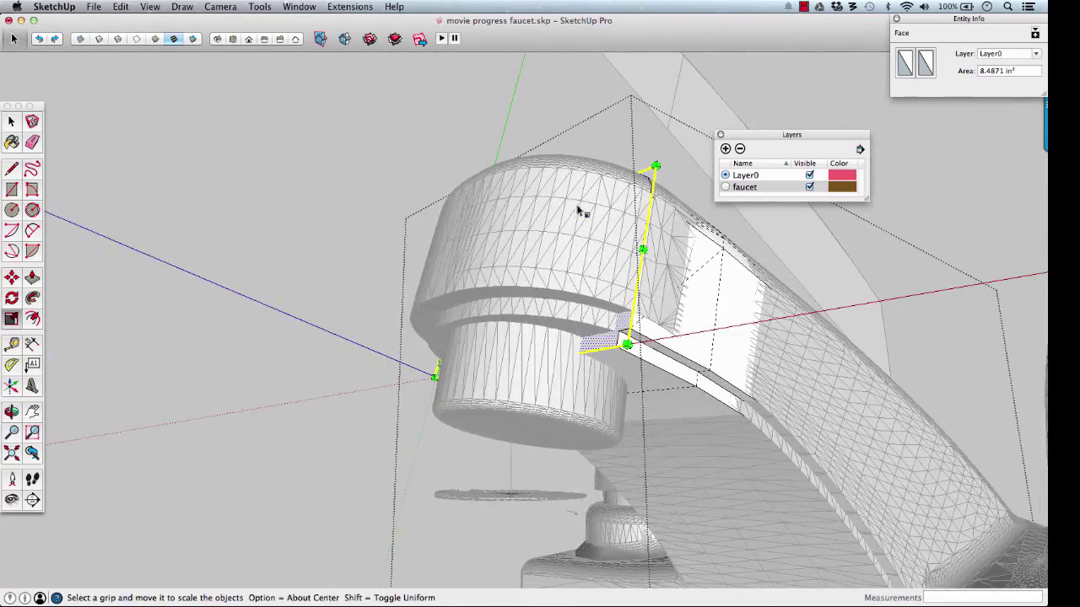
pyautogui.moveTo(578, 210); pyautogui.dragTo(802, 403, button='middle')
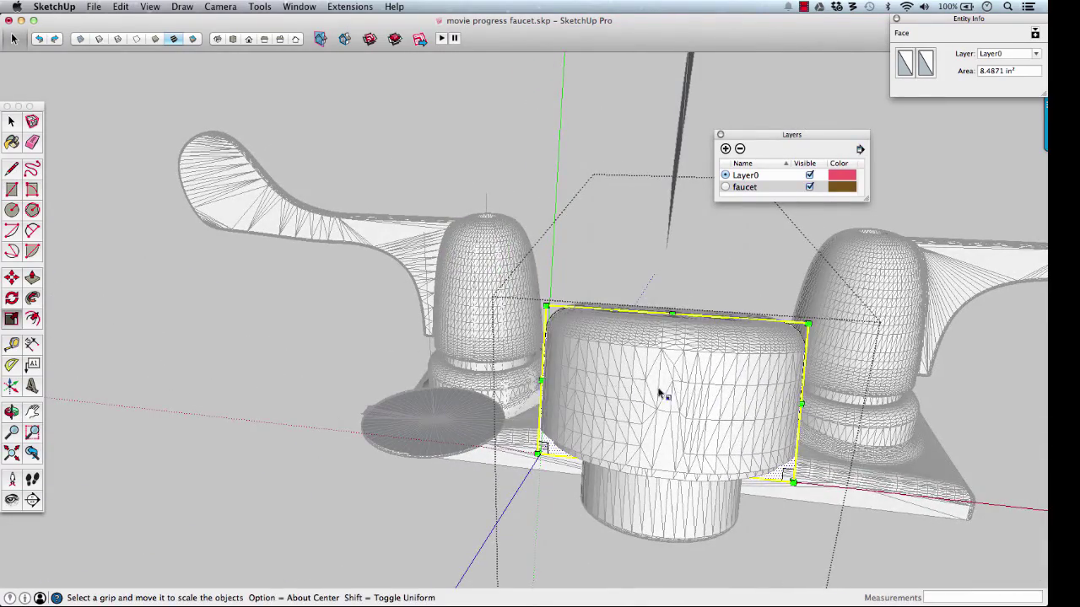
# Step: Shrink the end face along the green axis until its corner snaps to the faucet, to 7.7787 in²
pyautogui.moveTo(718, 390); pyautogui.dragTo(494, 380, button='middle')
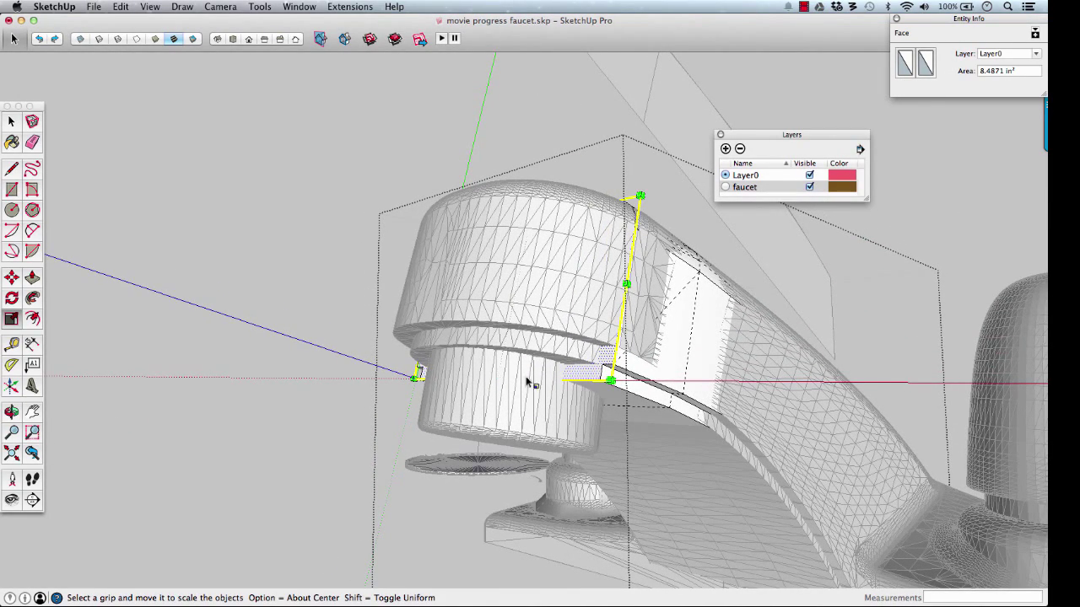
pyautogui.press('t')
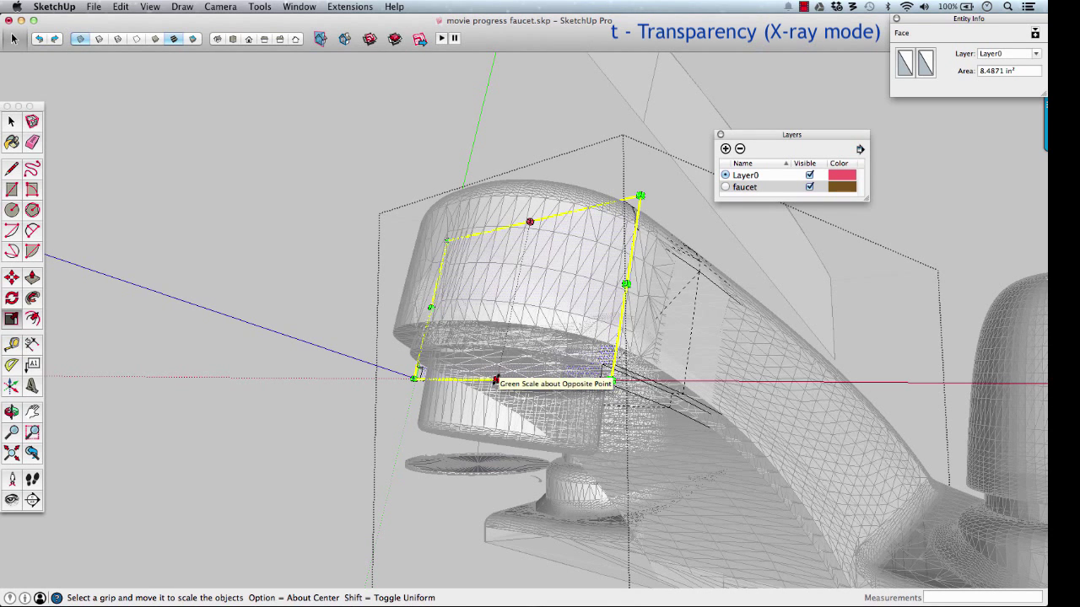
pyautogui.moveTo(497, 380)
pyautogui.mouseDown()
pyautogui.moveTo(495, 395)
pyautogui.moveTo(499, 373)
pyautogui.mouseUp()
pyautogui.press('t')
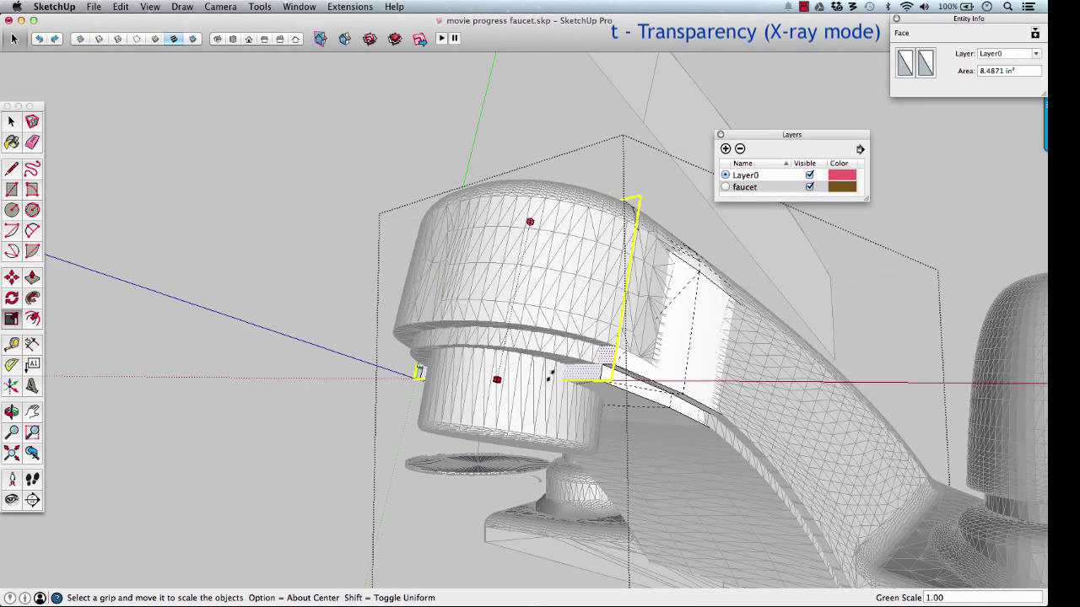
pyautogui.scroll(10, 580, 371)
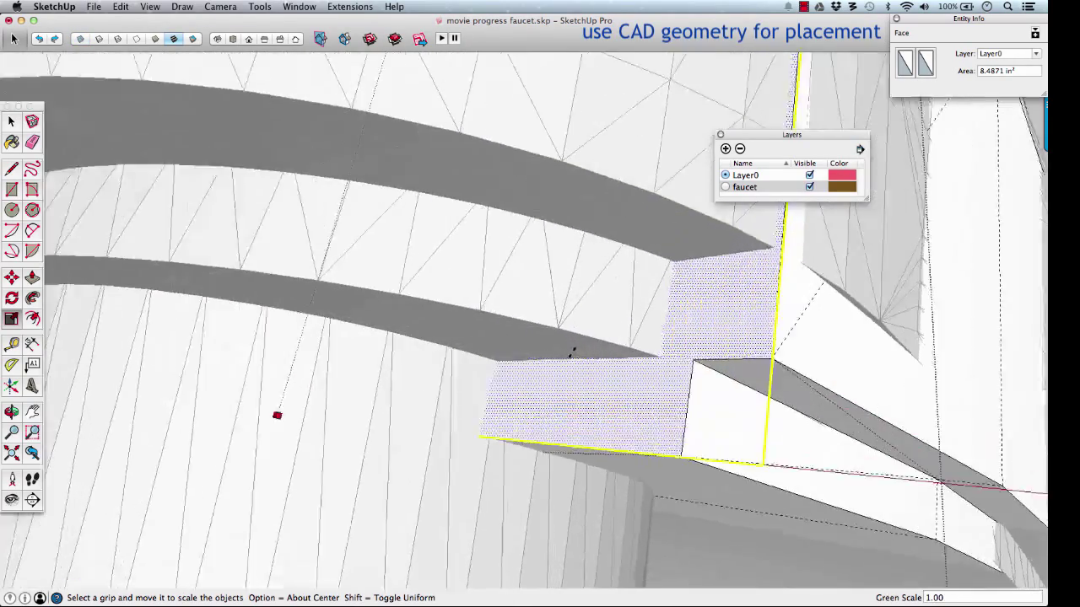
pyautogui.scroll(3, 573, 352)
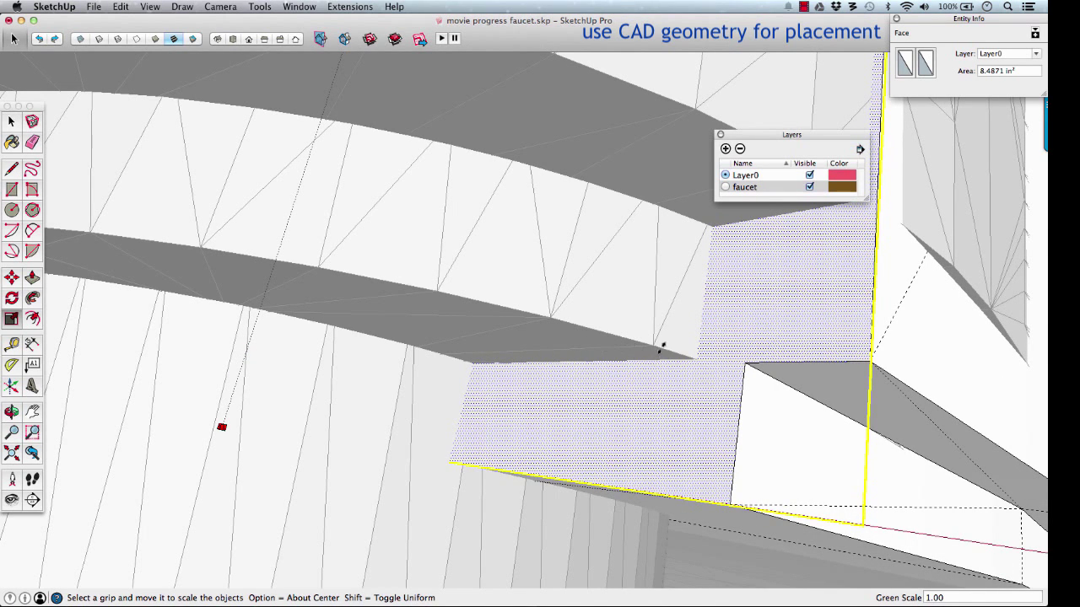
pyautogui.moveTo(658, 347); pyautogui.dragTo(665, 393)
# Step: Check the scaled profile from several angles, then hide the rest of the model
pyautogui.moveTo(665, 393); pyautogui.dragTo(557, 382, button='middle')
pyautogui.scroll(-3, 599, 363)
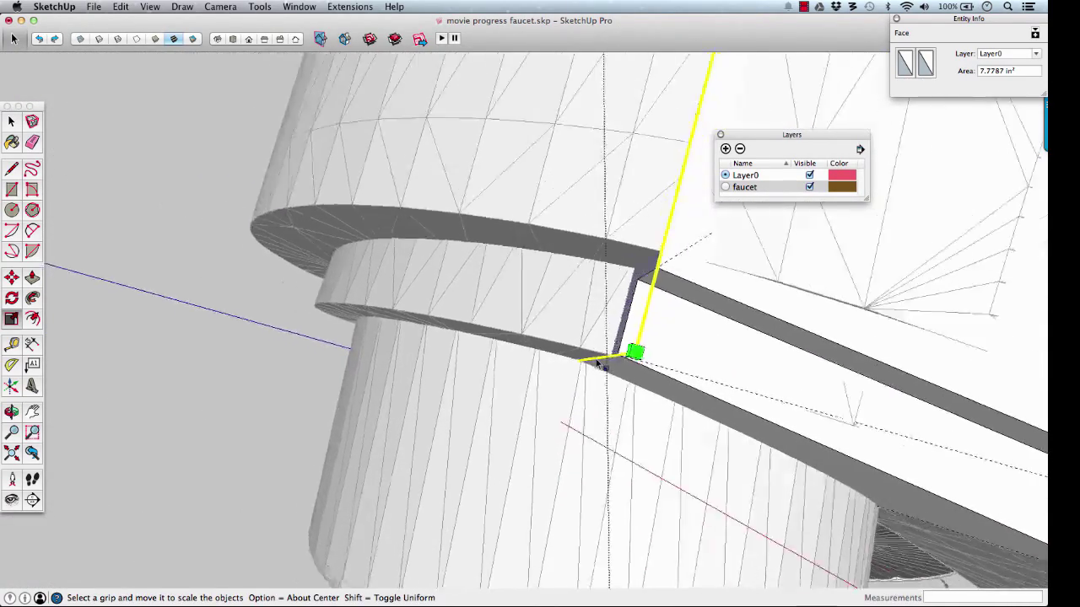
pyautogui.moveTo(598, 337); pyautogui.dragTo(793, 385, button='middle')
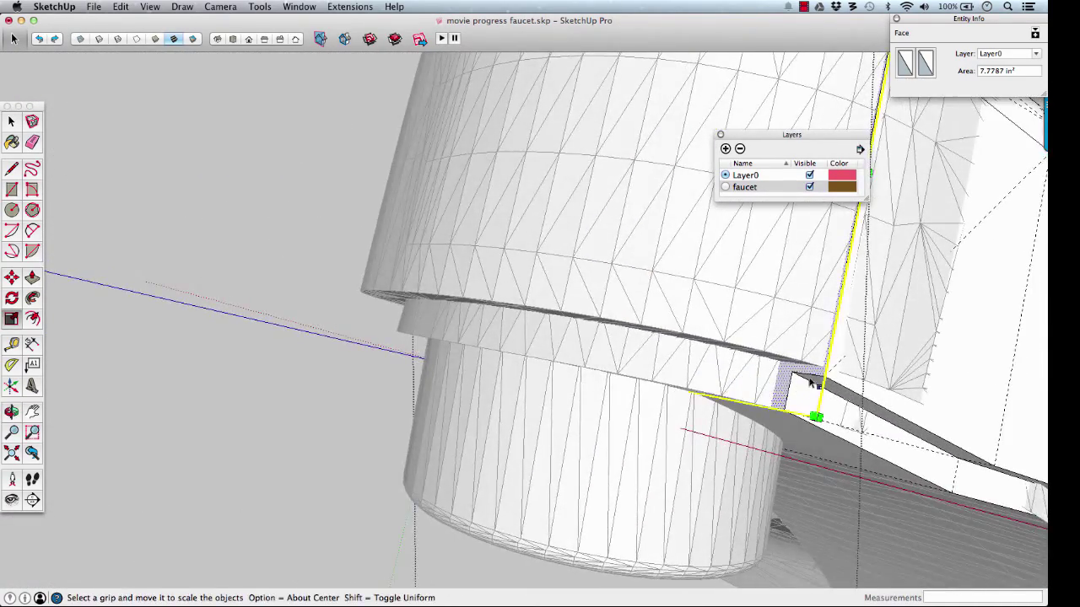
pyautogui.scroll(-4, 796, 381)
pyautogui.moveTo(749, 318); pyautogui.dragTo(742, 416, button='middle')
pyautogui.hotkey('shift', 'c')
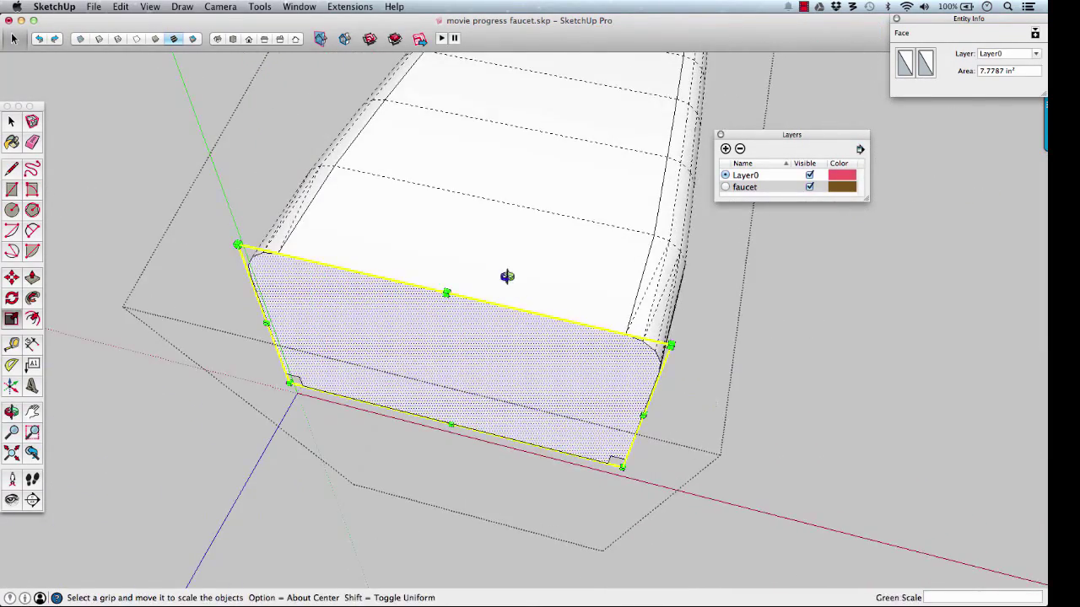
pyautogui.moveTo(504, 273); pyautogui.dragTo(591, 312, button='middle')
pyautogui.moveTo(553, 276); pyautogui.dragTo(520, 335, button='middle')
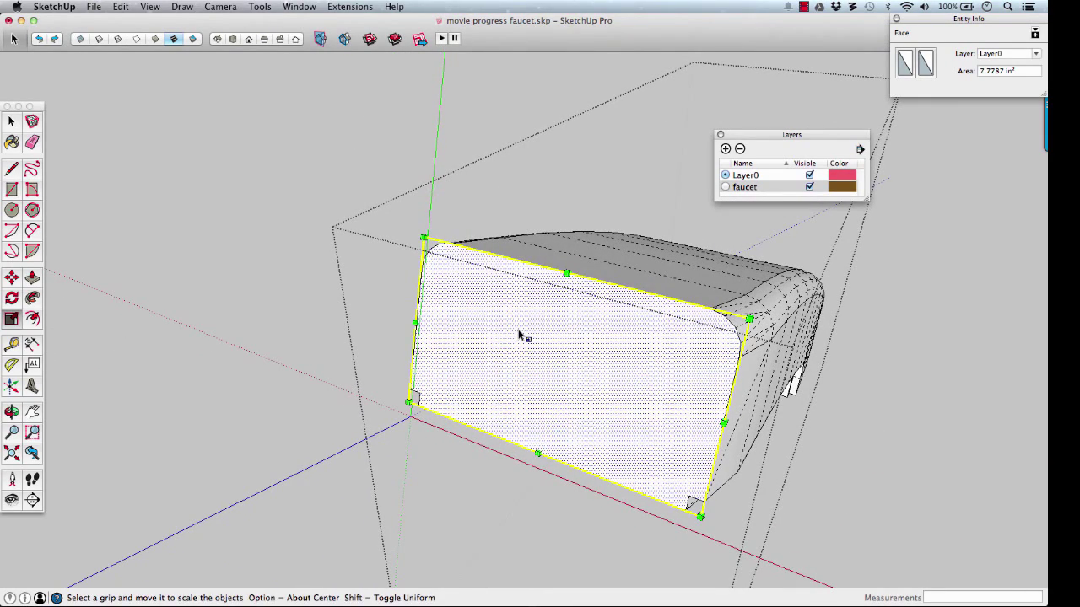
# Step: Delete the front face, redraw it with a line, and align the axes to the new 8.7967 in² face
pyautogui.press('space')
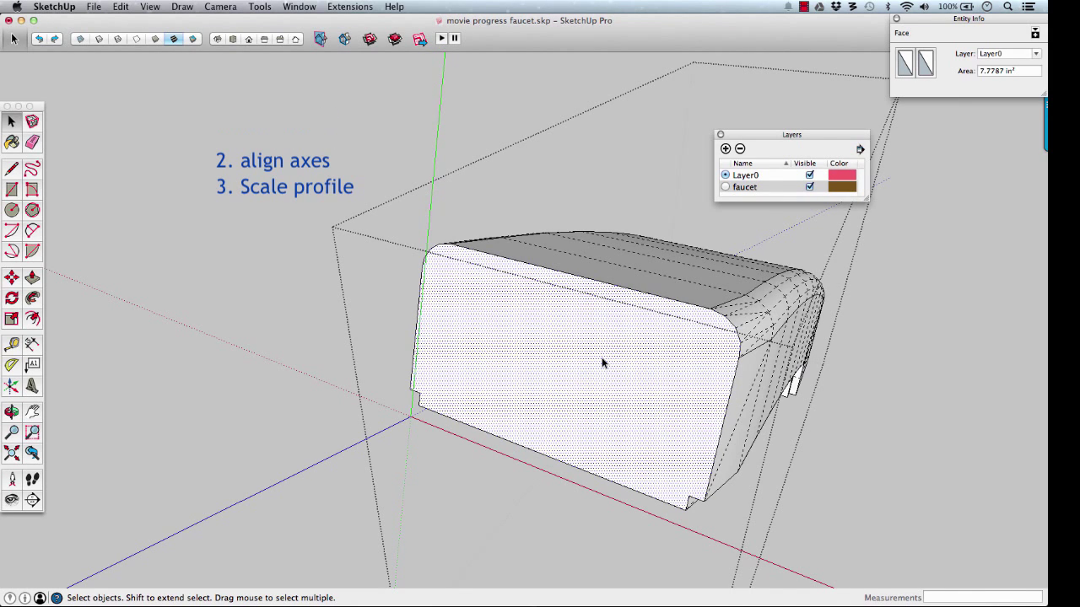
pyautogui.press('Delete')
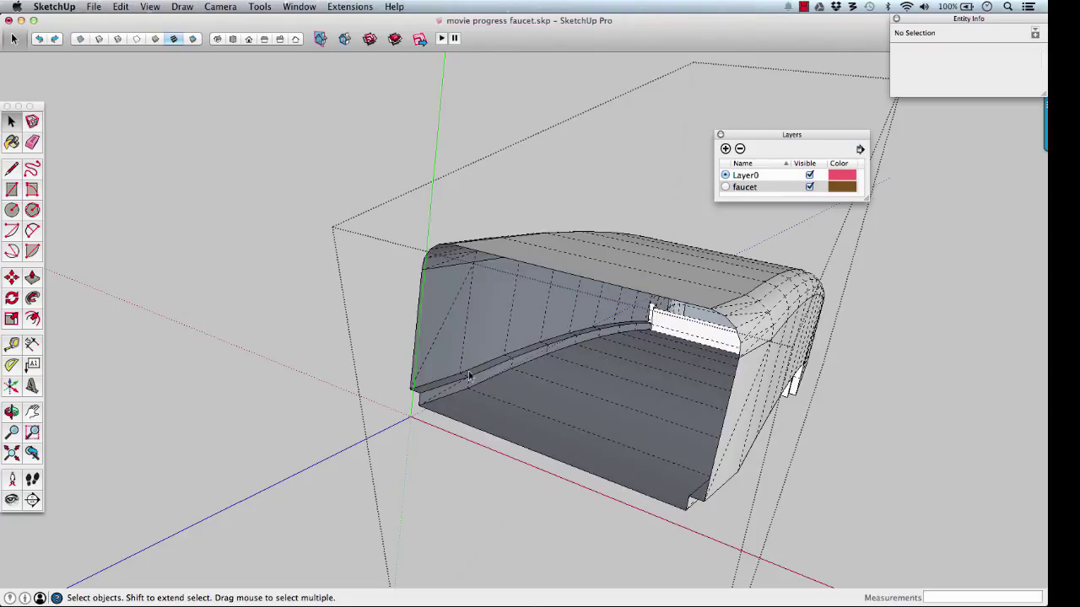
pyautogui.press('l')
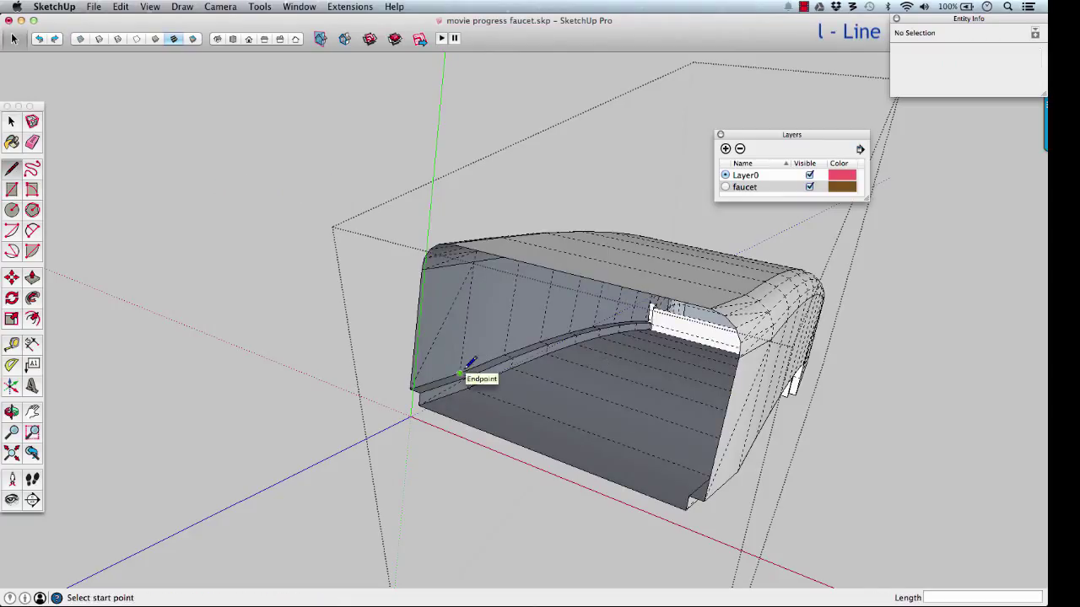
pyautogui.click(461, 375)
pyautogui.click(467, 377)
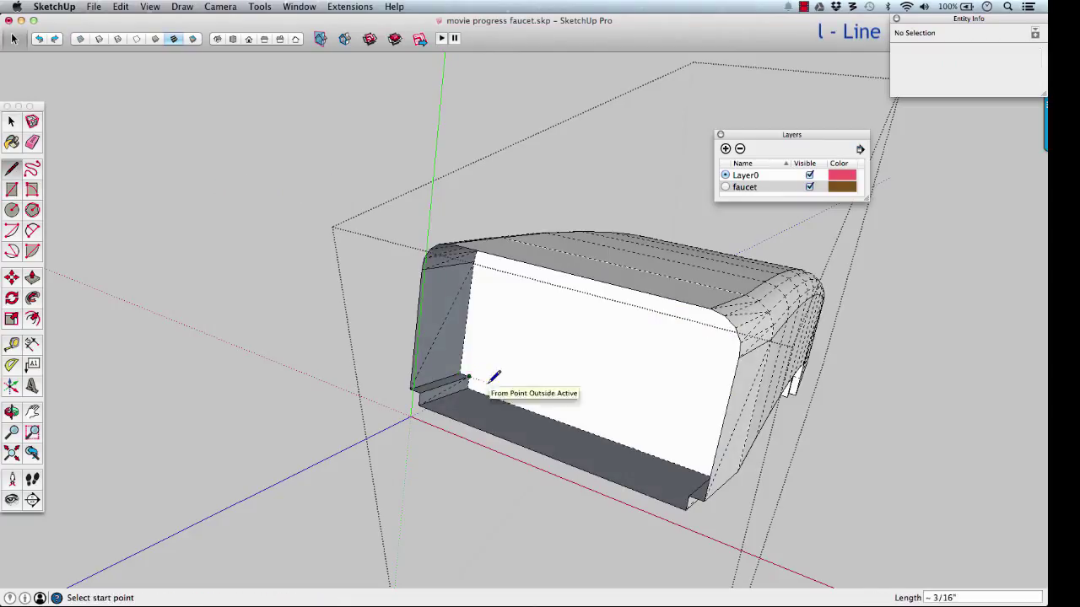
pyautogui.rightClick(545, 341)
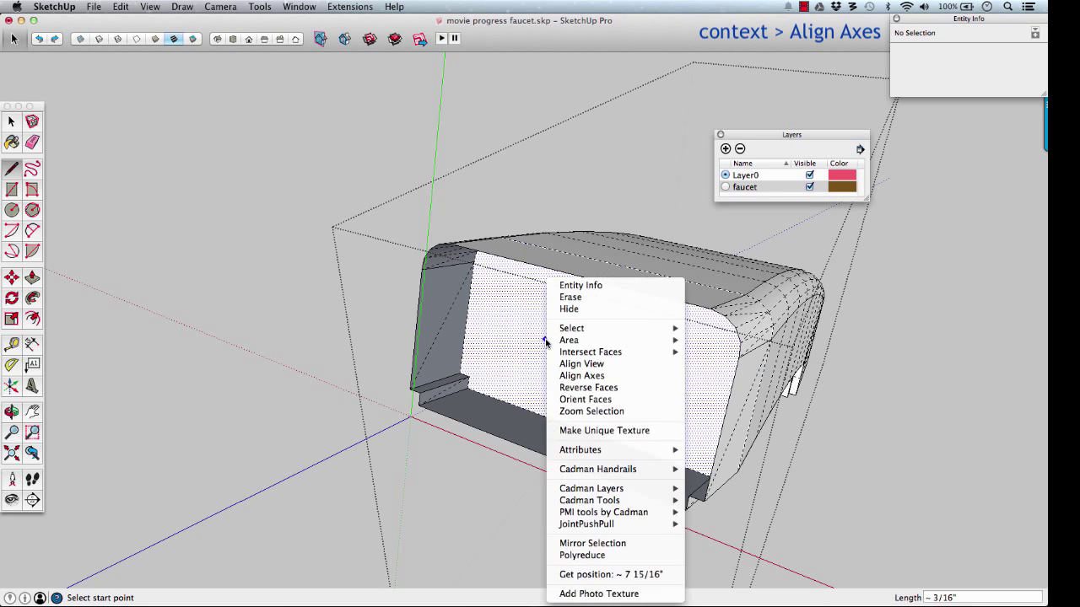
pyautogui.click(590, 376)
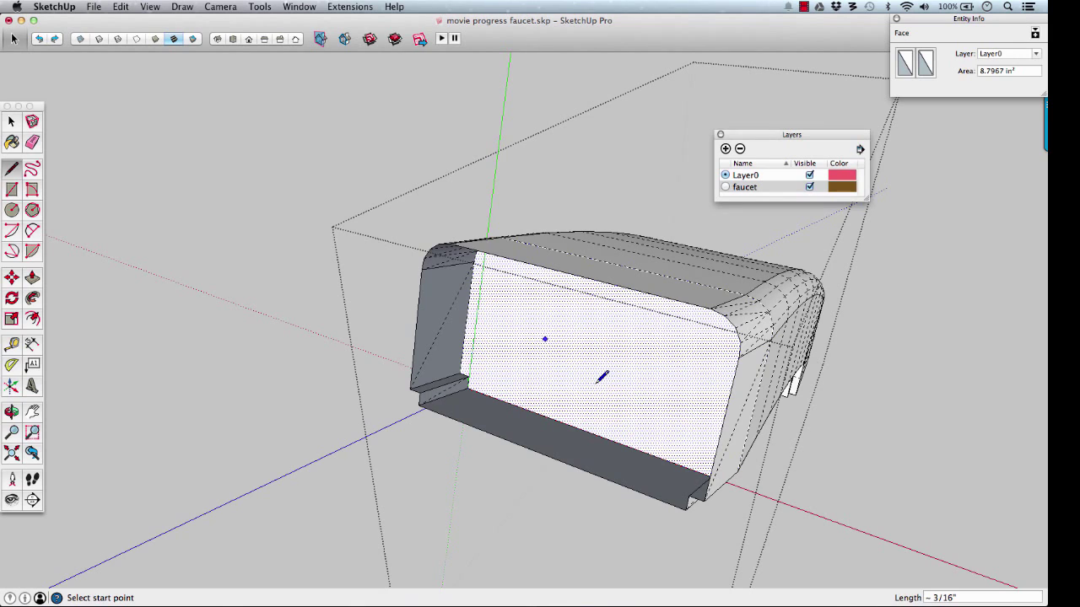
# Step: With the full faucet showing, scale the front profile along red to a faucet midpoint, giving 8.6339 in²
pyautogui.press('s')
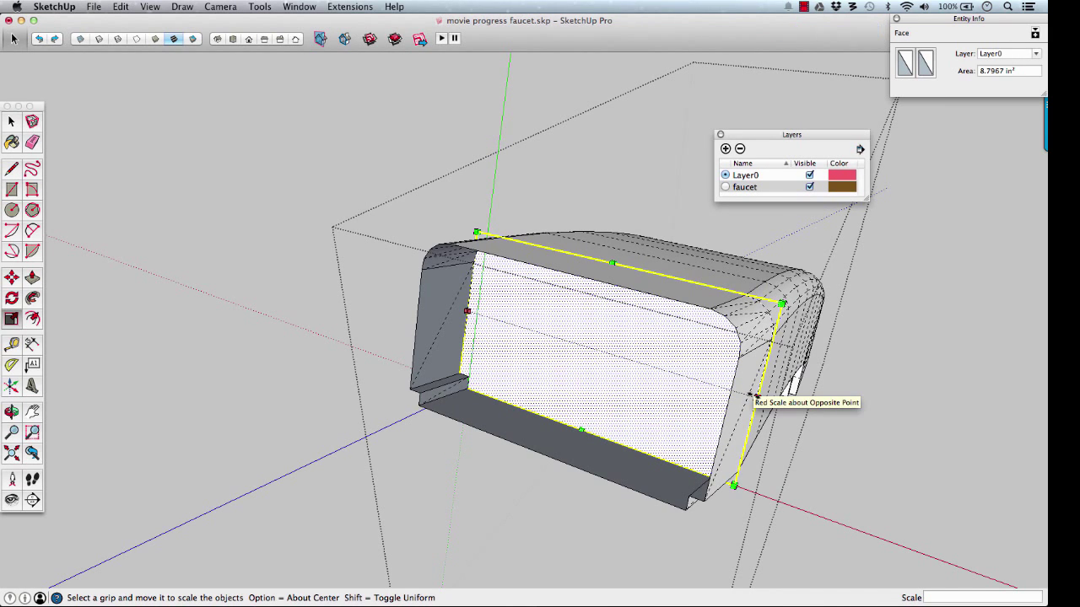
pyautogui.press('alt')
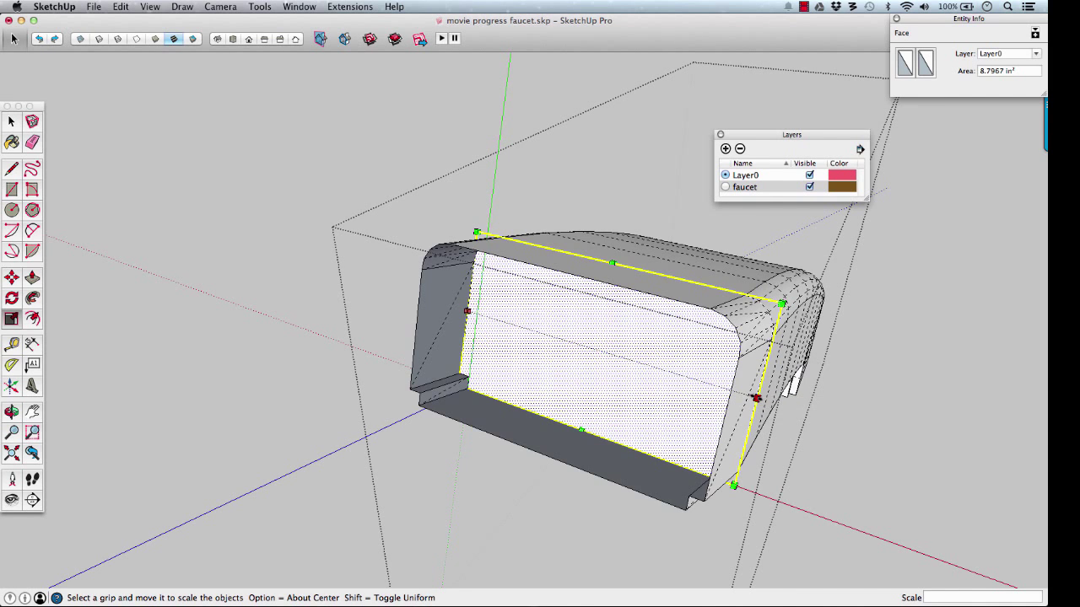
pyautogui.hotkey('shift', 'c')
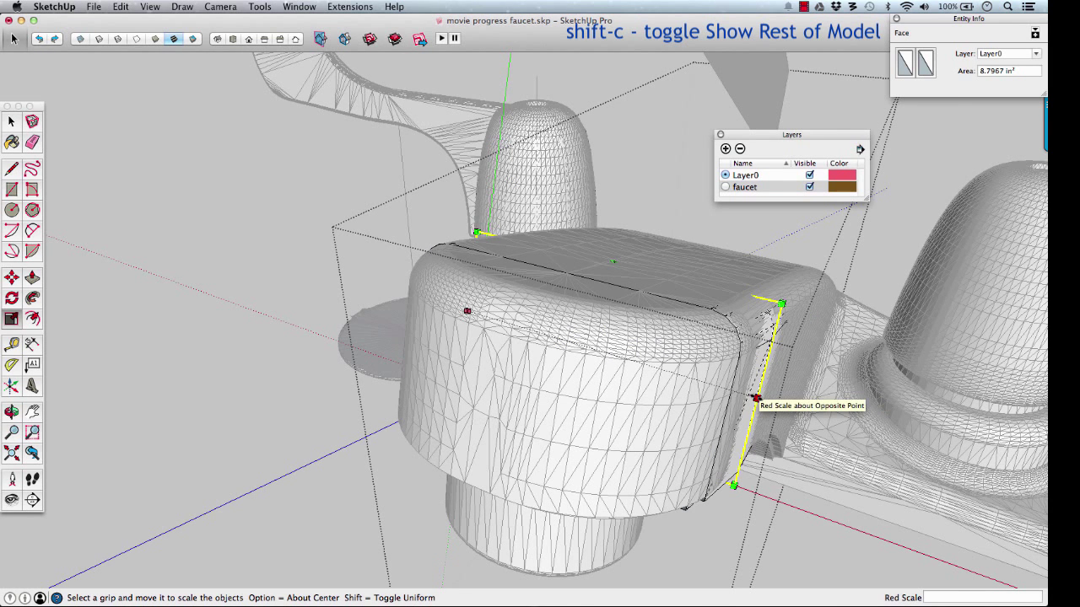
pyautogui.press('alt')
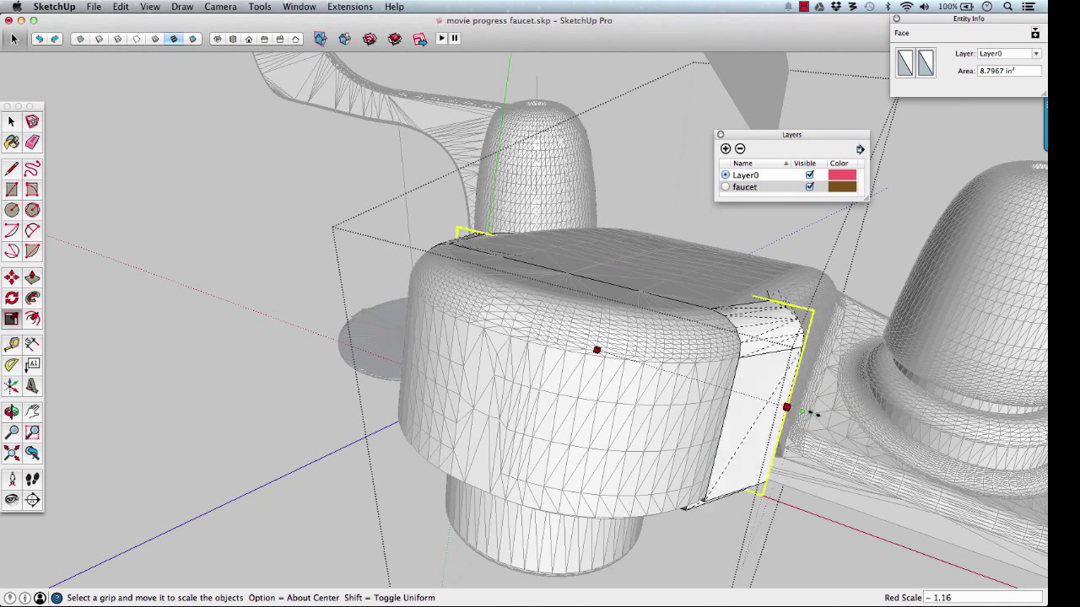
pyautogui.moveTo(811, 414); pyautogui.dragTo(753, 399)
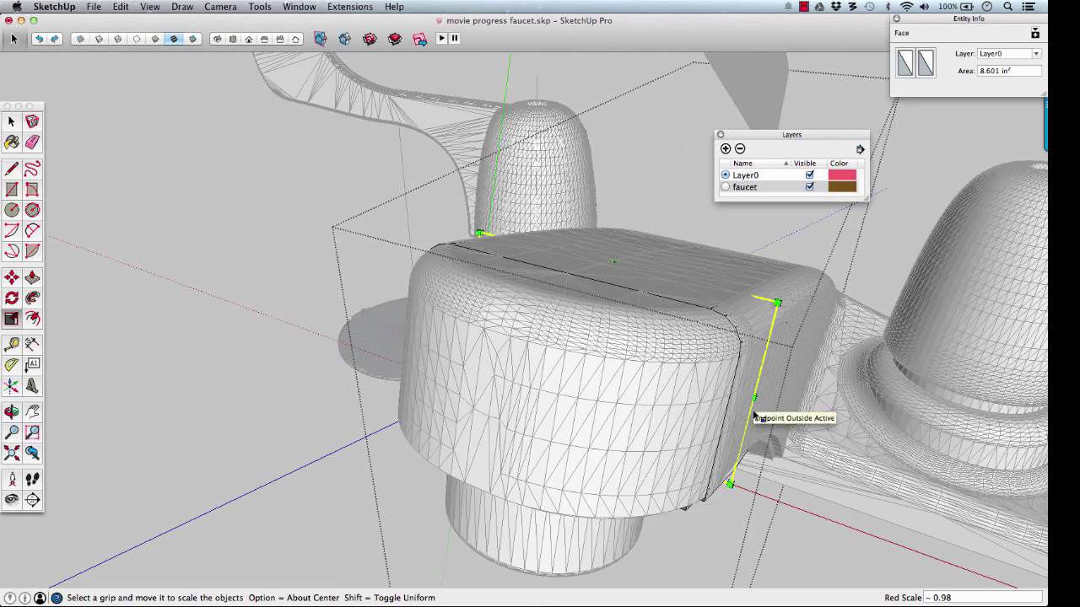
pyautogui.scroll(10, 754, 414)
pyautogui.moveTo(765, 388); pyautogui.dragTo(735, 419, button='middle')
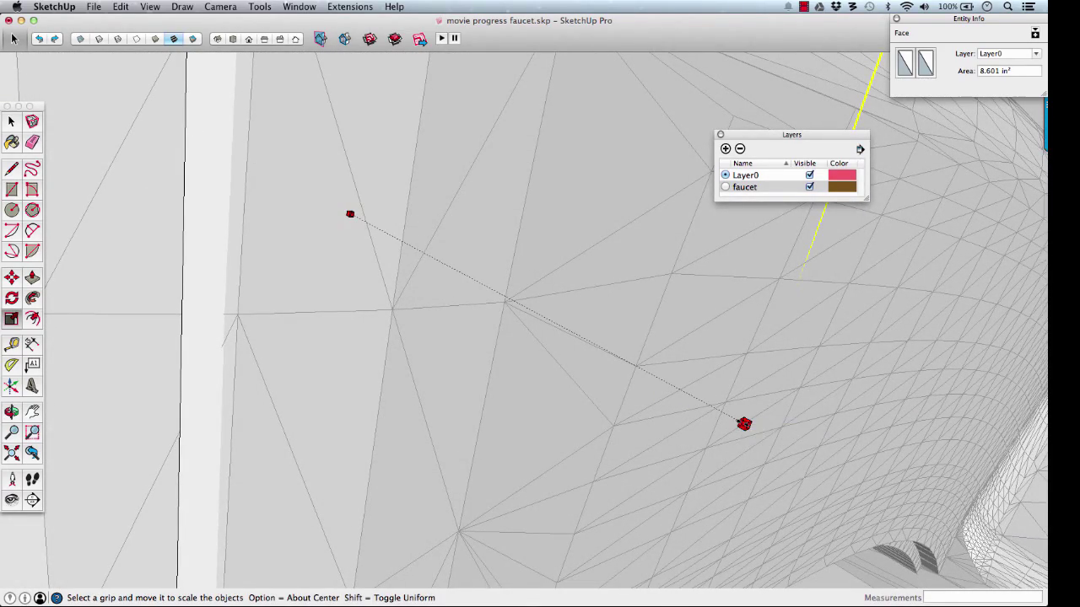
pyautogui.moveTo(744, 423)
pyautogui.mouseDown()
pyautogui.moveTo(761, 430)
pyautogui.moveTo(742, 405)
pyautogui.moveTo(760, 411)
pyautogui.moveTo(745, 421)
pyautogui.moveTo(754, 416)
pyautogui.mouseUp()
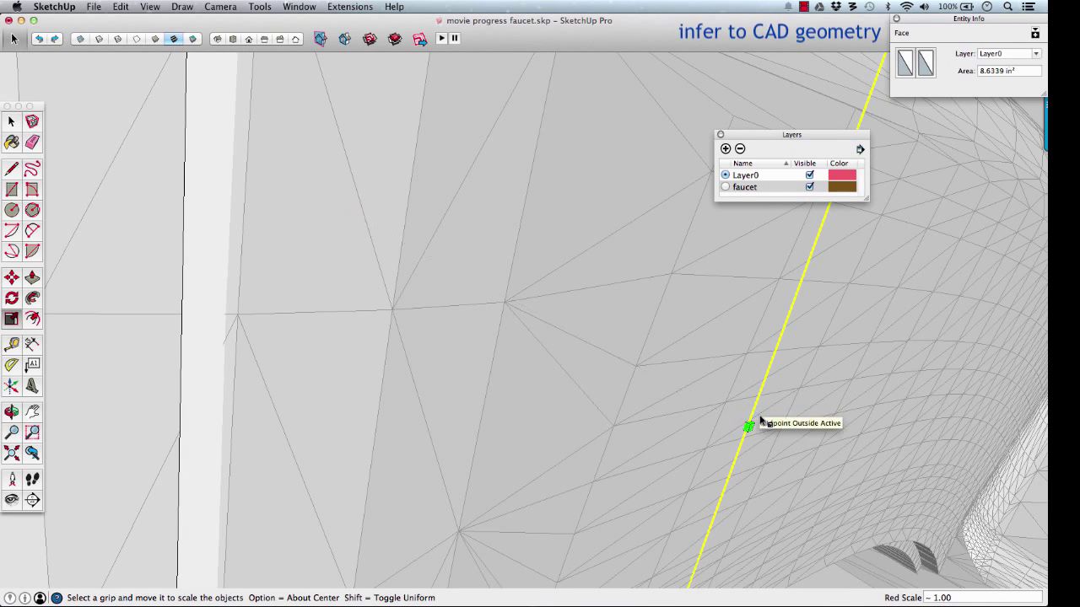
pyautogui.scroll(-6, 761, 422)
pyautogui.moveTo(761, 422); pyautogui.dragTo(939, 284, button='middle')
pyautogui.moveTo(784, 331); pyautogui.dragTo(665, 466, button='middle')
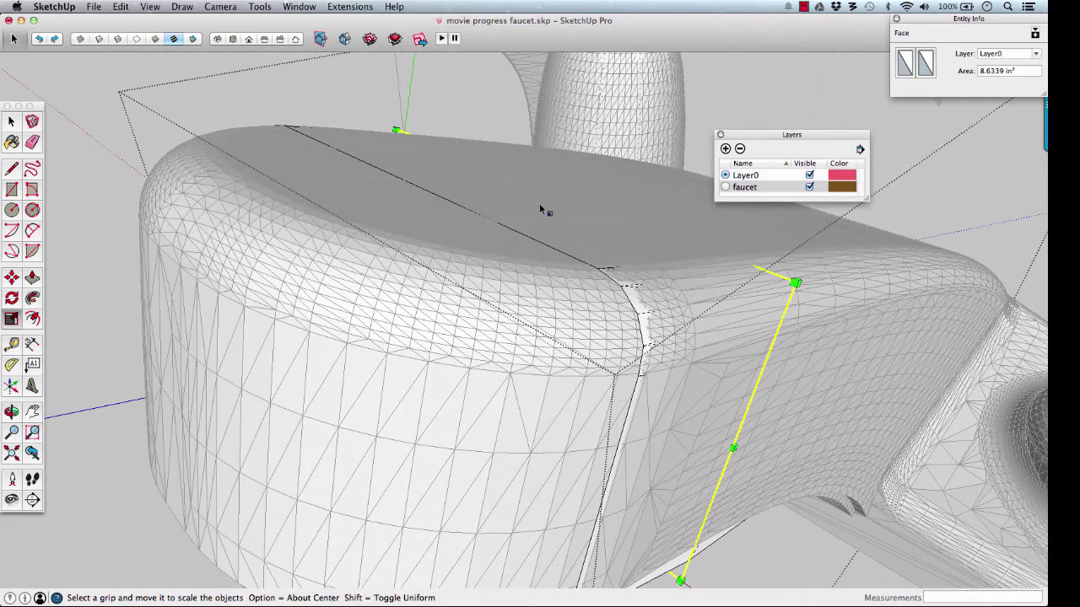
# Step: Scale the profile along green to snap to the spout geometry (8.2754 in²), then hide the rest of the model
pyautogui.moveTo(550, 193)
pyautogui.mouseDown(button='middle')
pyautogui.moveTo(551, 216)
pyautogui.moveTo(546, 205)
pyautogui.mouseUp(button='middle')
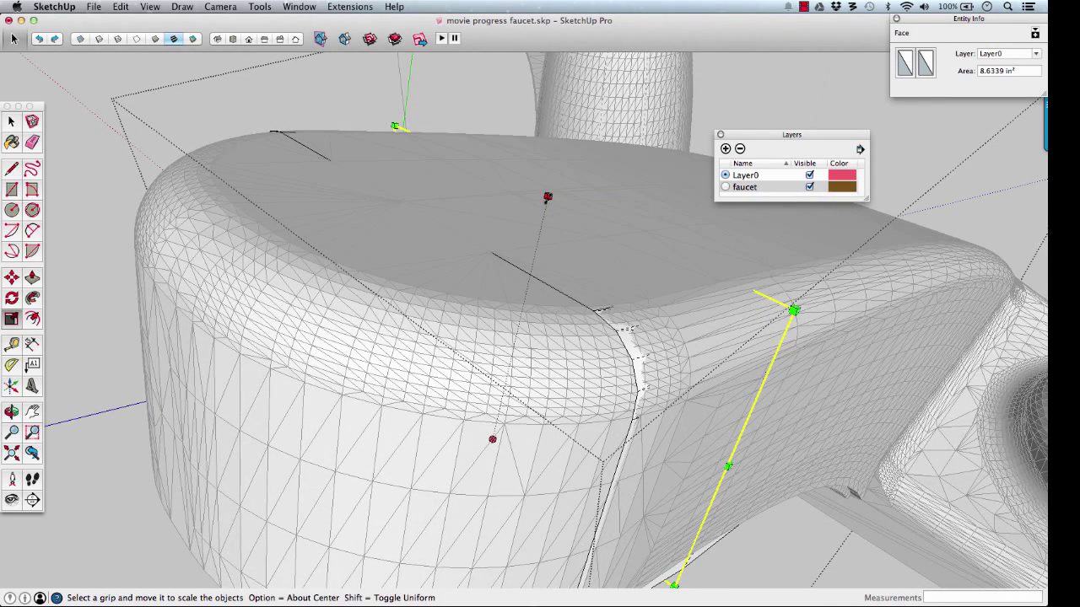
pyautogui.click(547, 196)
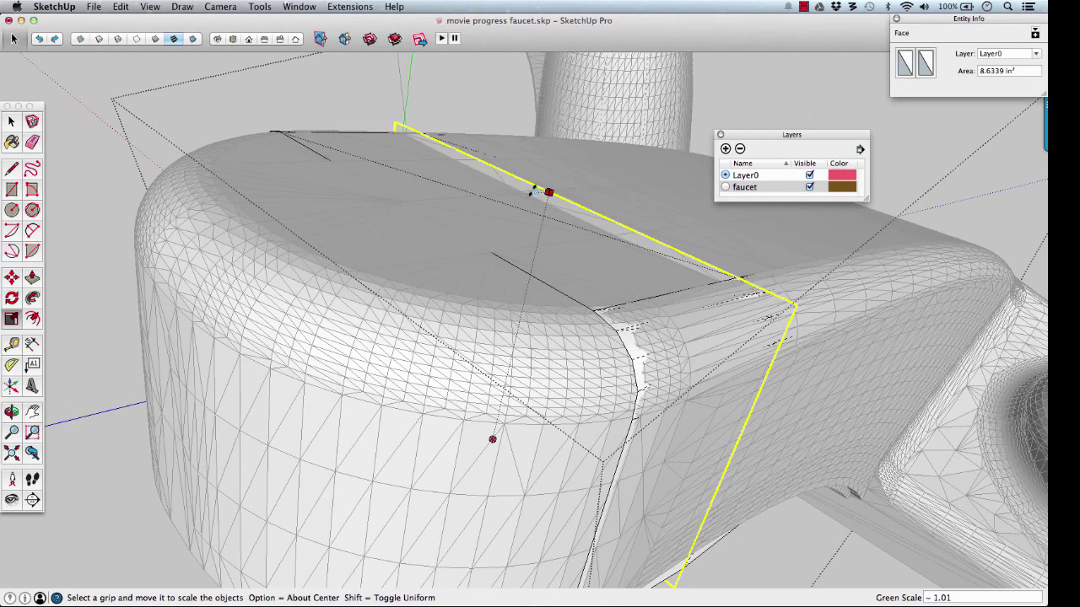
pyautogui.click(582, 218)
pyautogui.moveTo(582, 218); pyautogui.dragTo(663, 268, button='middle')
pyautogui.scroll(-3, 663, 268)
pyautogui.moveTo(545, 385); pyautogui.dragTo(615, 217, button='middle')
pyautogui.scroll(3, 625, 268)
pyautogui.scroll(2, 625, 268)
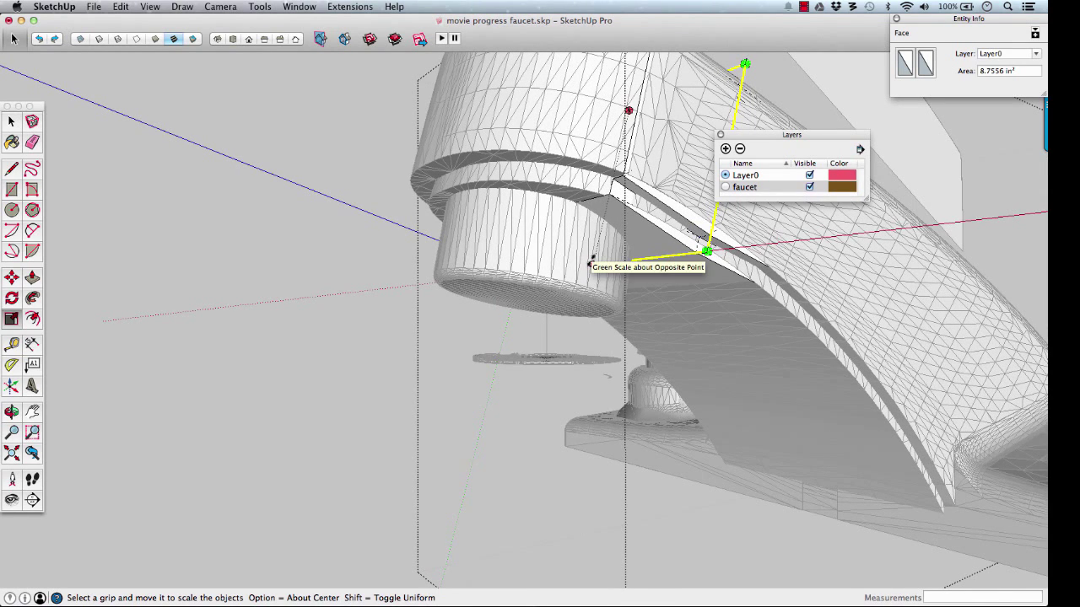
pyautogui.moveTo(594, 260); pyautogui.dragTo(591, 271)
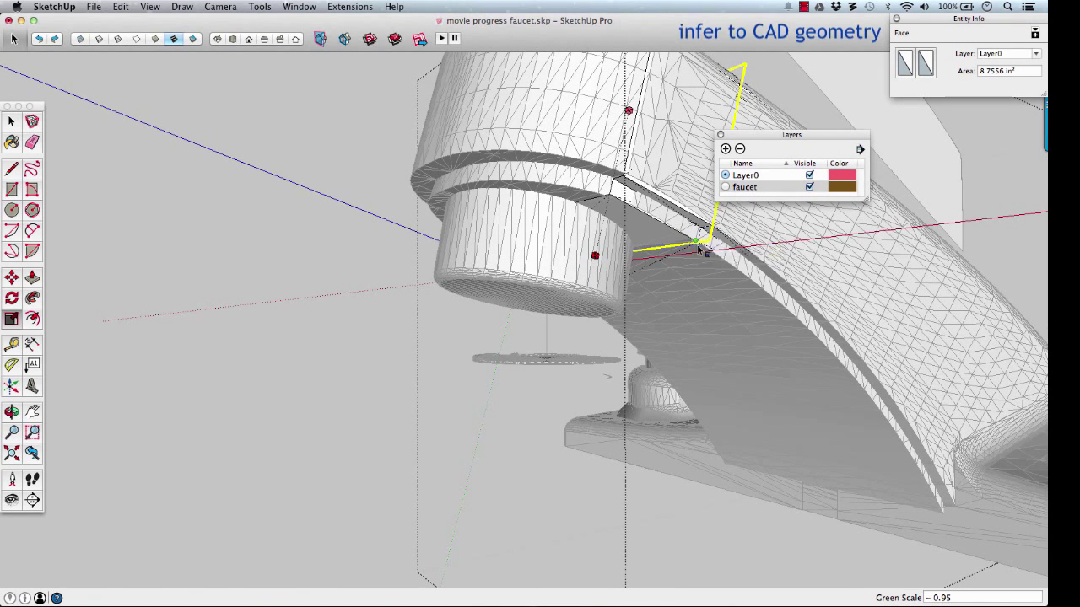
pyautogui.moveTo(692, 249); pyautogui.dragTo(605, 344, button='middle')
pyautogui.hotkey('shift', 'c')
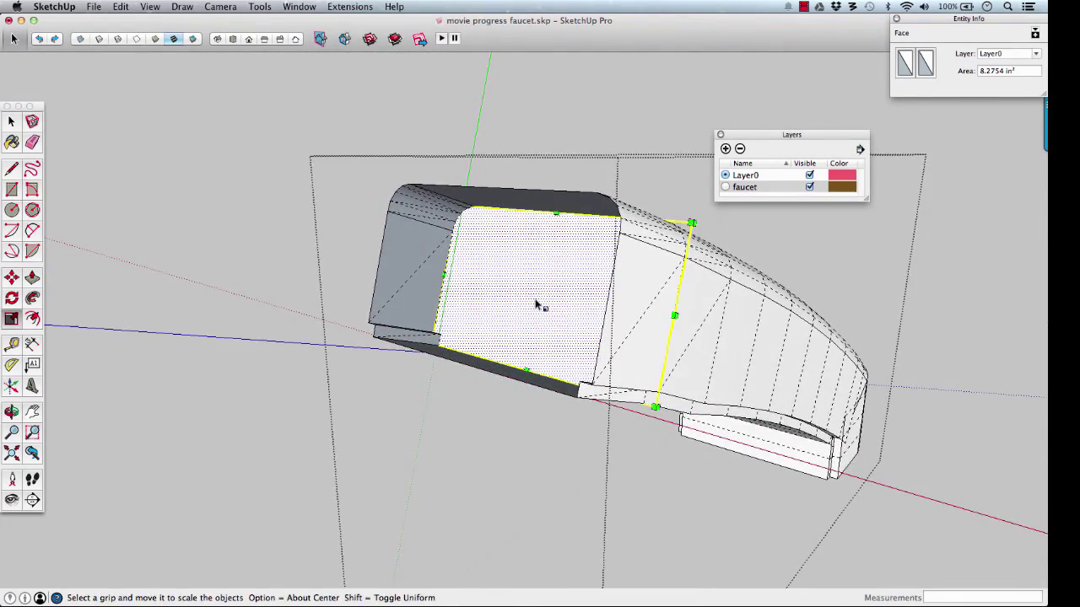
# Step: Delete the spout's end face, redraw it as a fresh 8.7967 in² face, and align the axes to it
pyautogui.press('space')
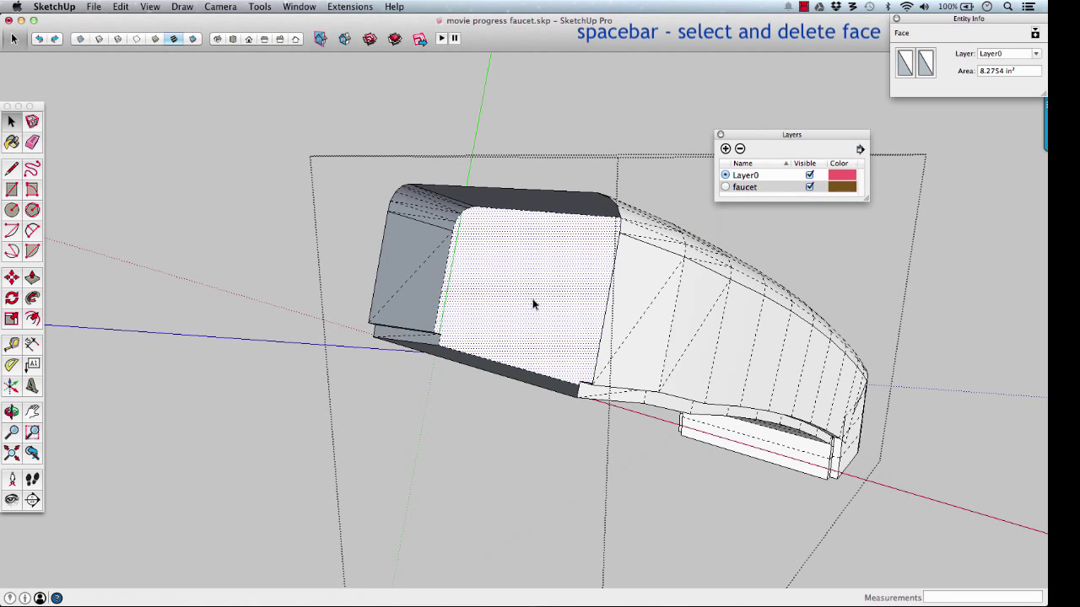
pyautogui.press('Delete')
pyautogui.moveTo(535, 303); pyautogui.dragTo(528, 387, button='middle')
pyautogui.scroll(2, 533, 409)
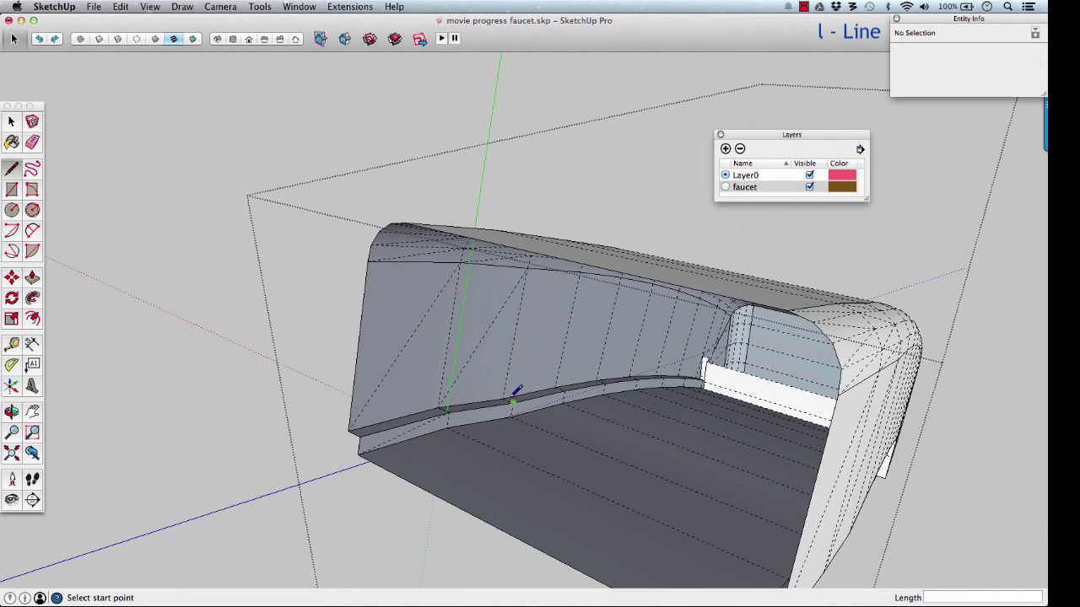
pyautogui.click(513, 403)
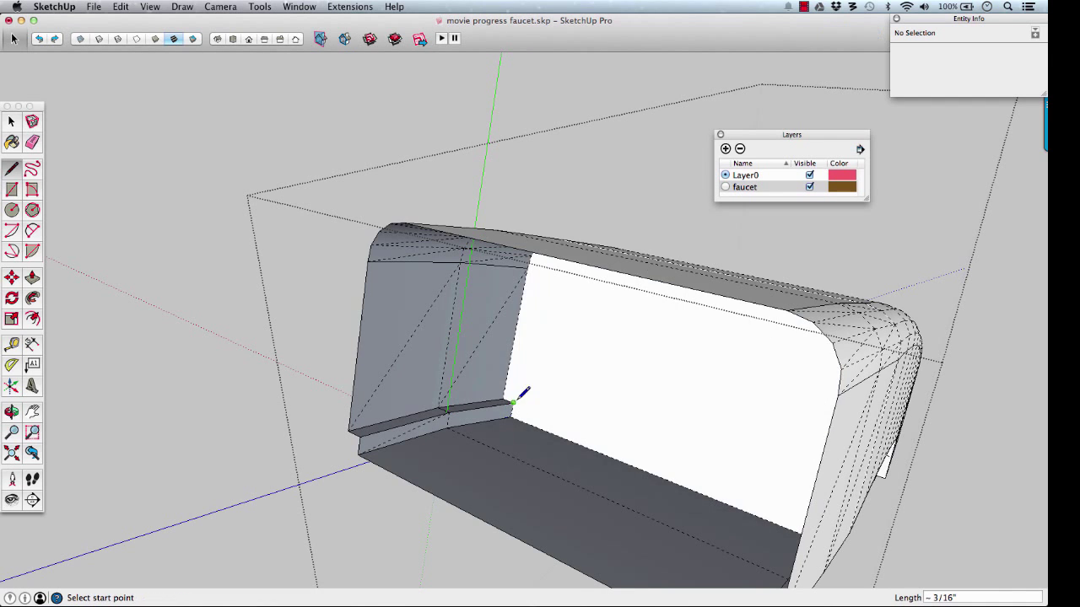
pyautogui.rightClick(581, 374)
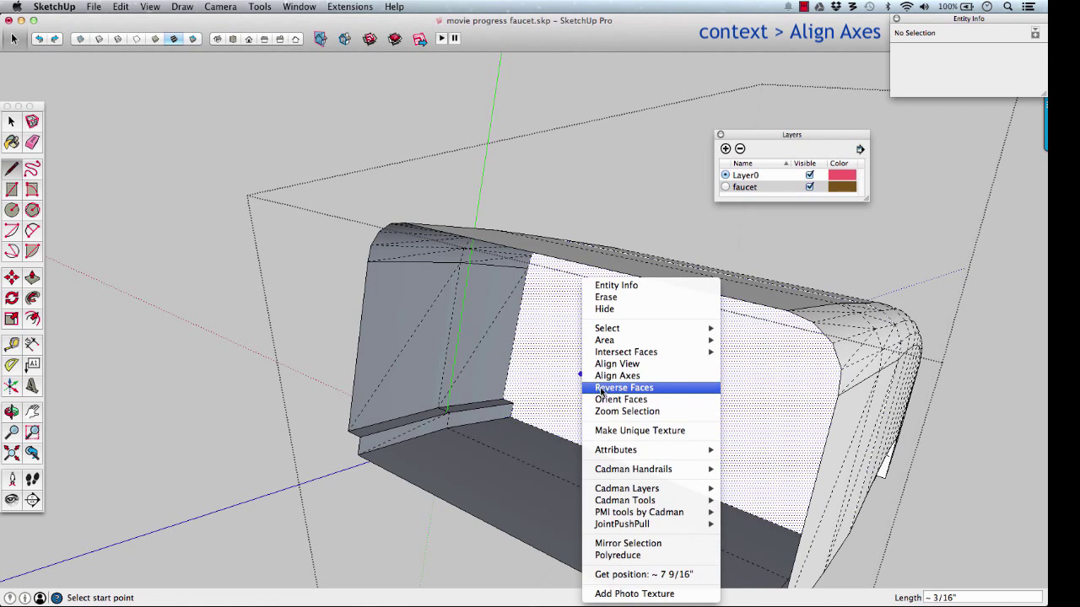
pyautogui.click(666, 376)
pyautogui.scroll(-5, 670, 366)
pyautogui.press('s')
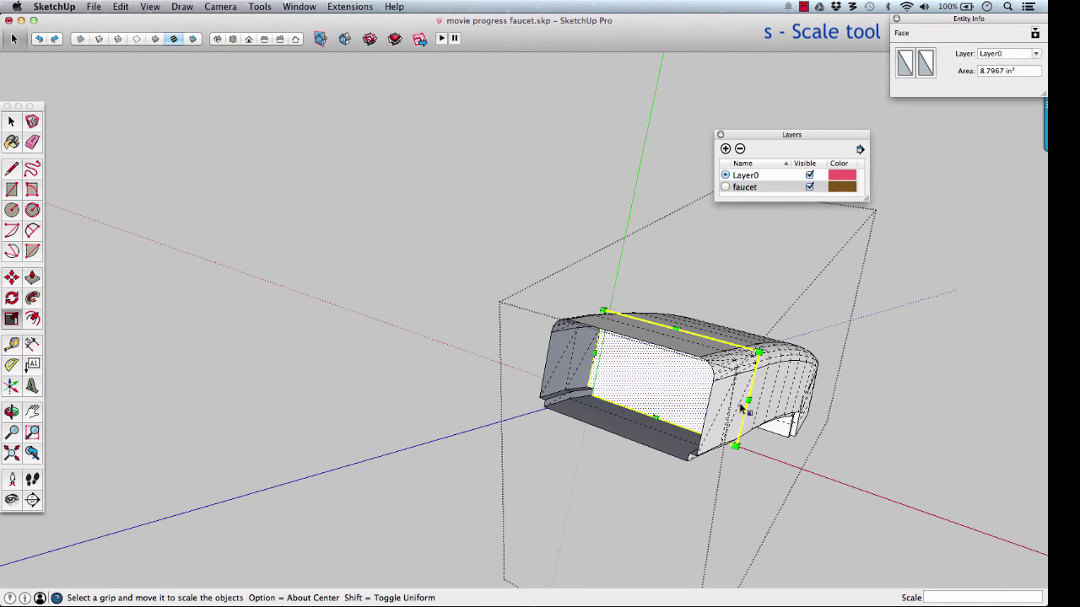
# Step: With the rest of the model shown, stretch the end face along red until it meets the faucet edge
pyautogui.hotkey('shift', 'c')
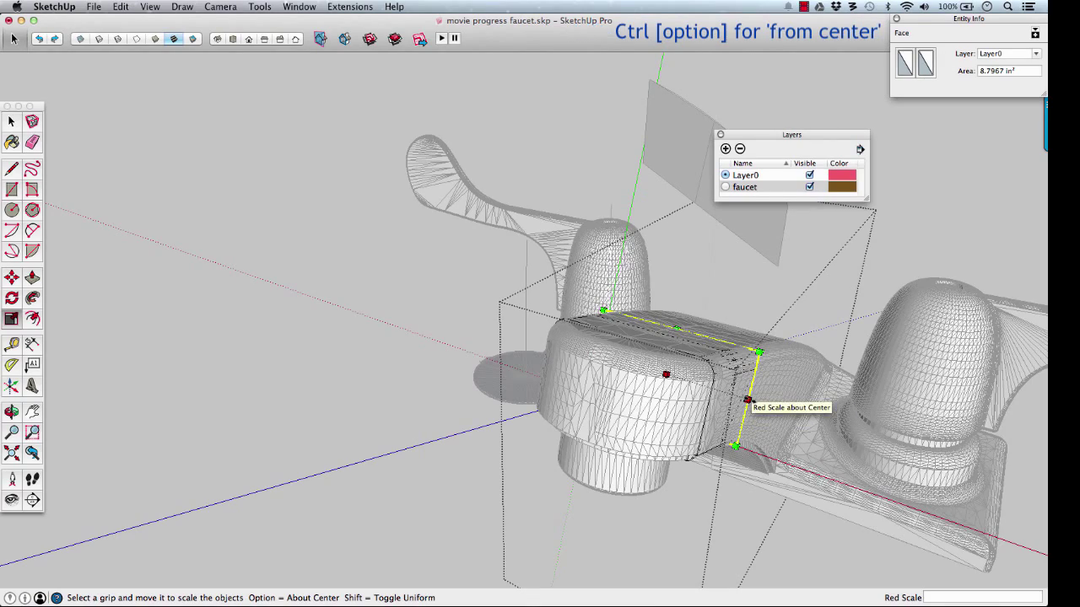
pyautogui.moveTo(740, 395); pyautogui.dragTo(777, 408)
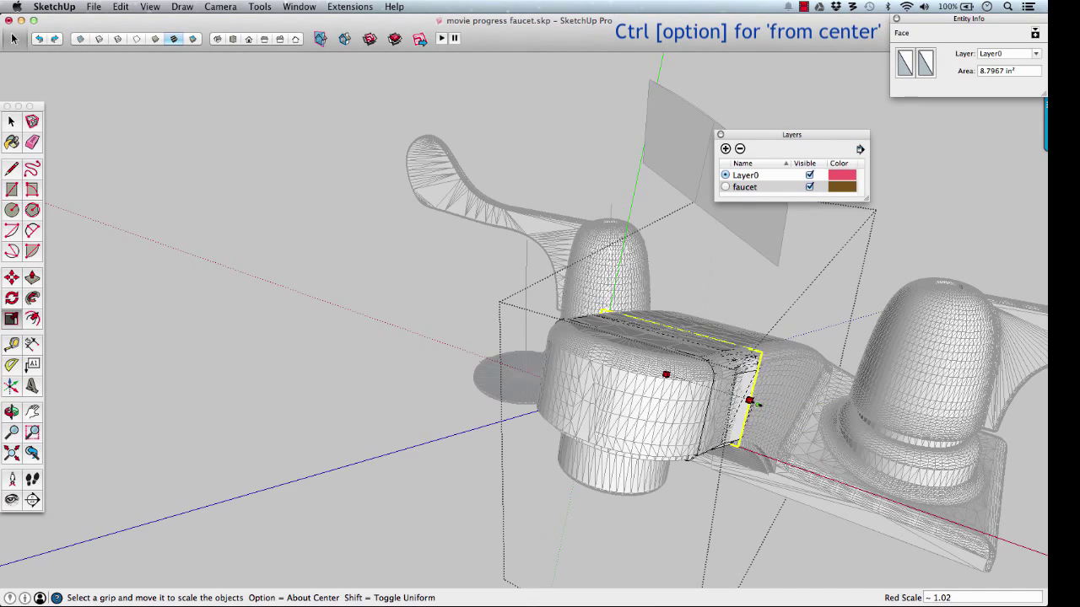
pyautogui.scroll(6, 757, 405)
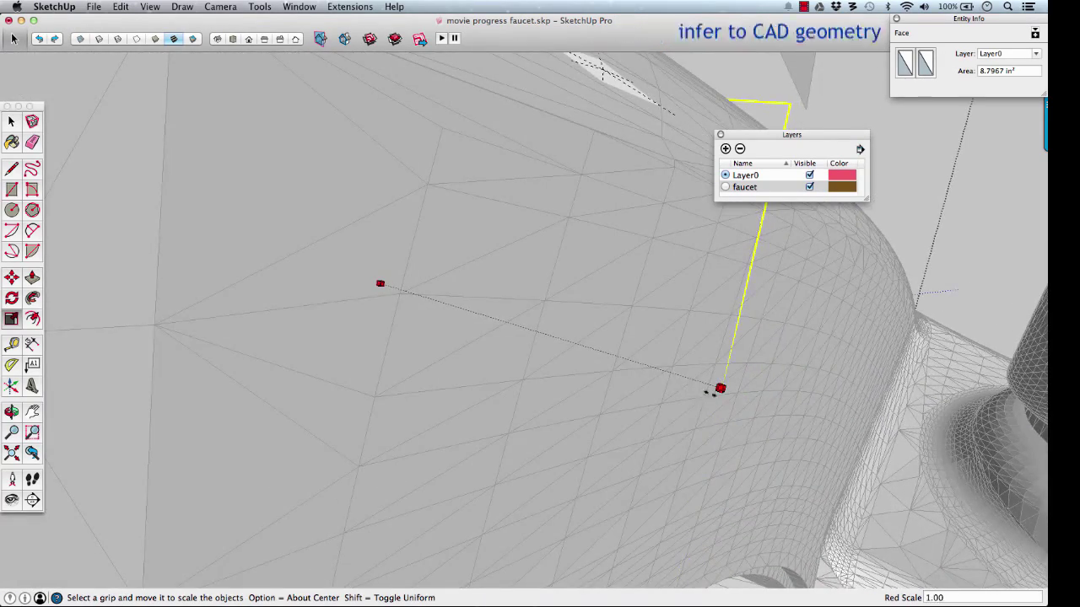
pyautogui.moveTo(733, 380); pyautogui.dragTo(736, 394)
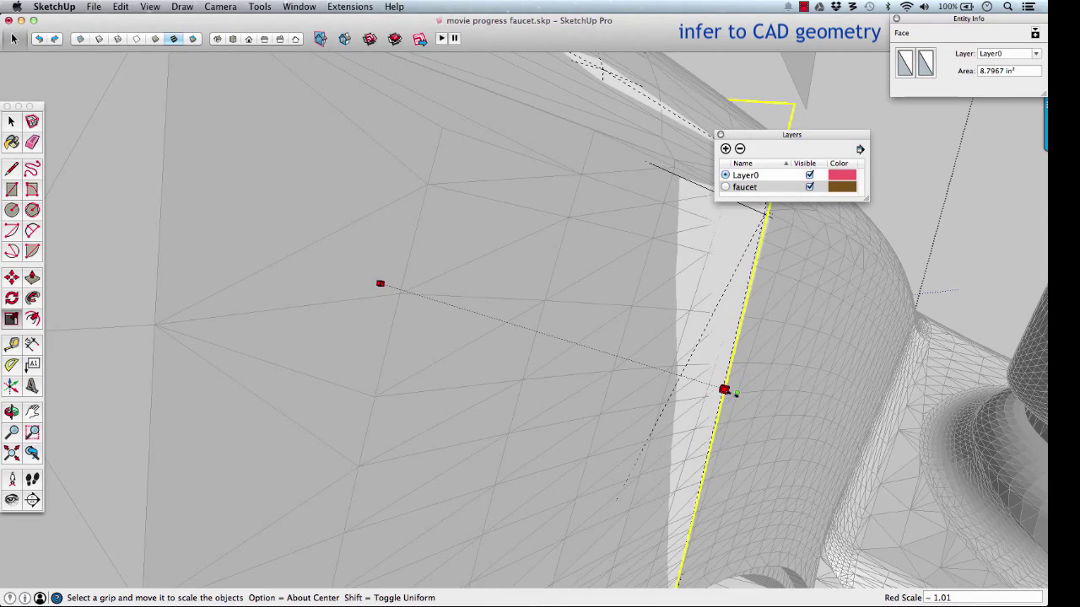
pyautogui.scroll(-5, 723, 392)
pyautogui.moveTo(708, 301); pyautogui.dragTo(685, 347, button='middle')
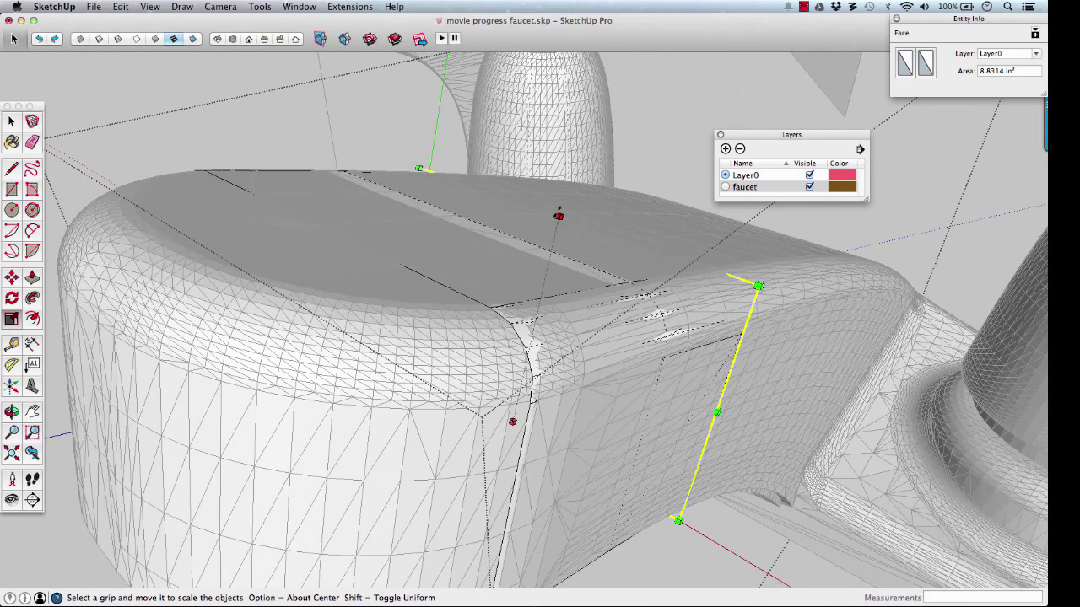
# Step: Stretch the face along green to the faucet surface, reaching 9.1347 in², then view the neck alone
pyautogui.click(558, 214)
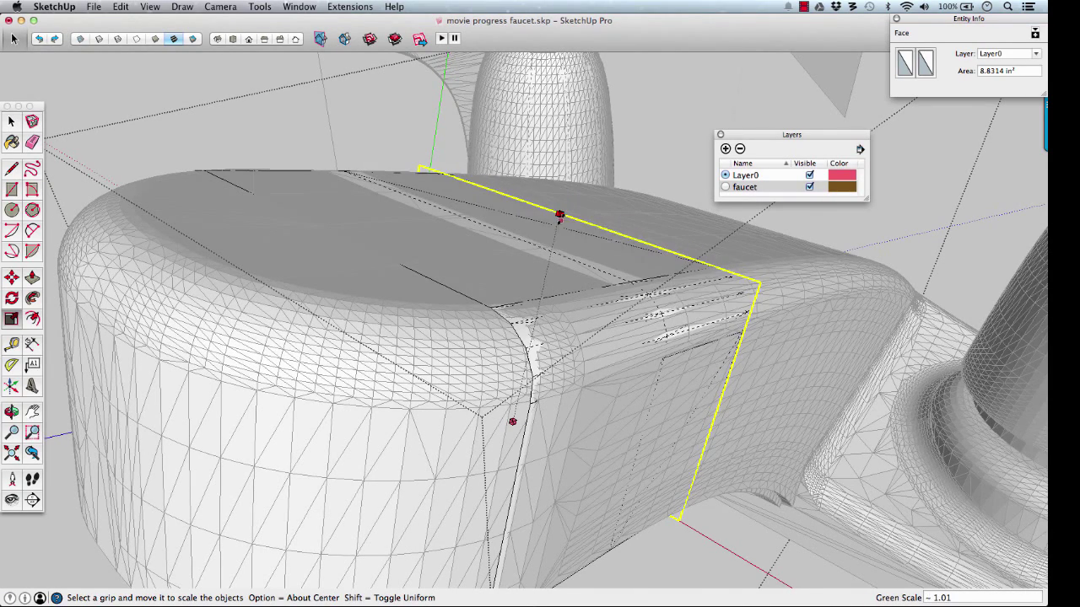
pyautogui.scroll(2, 558, 213)
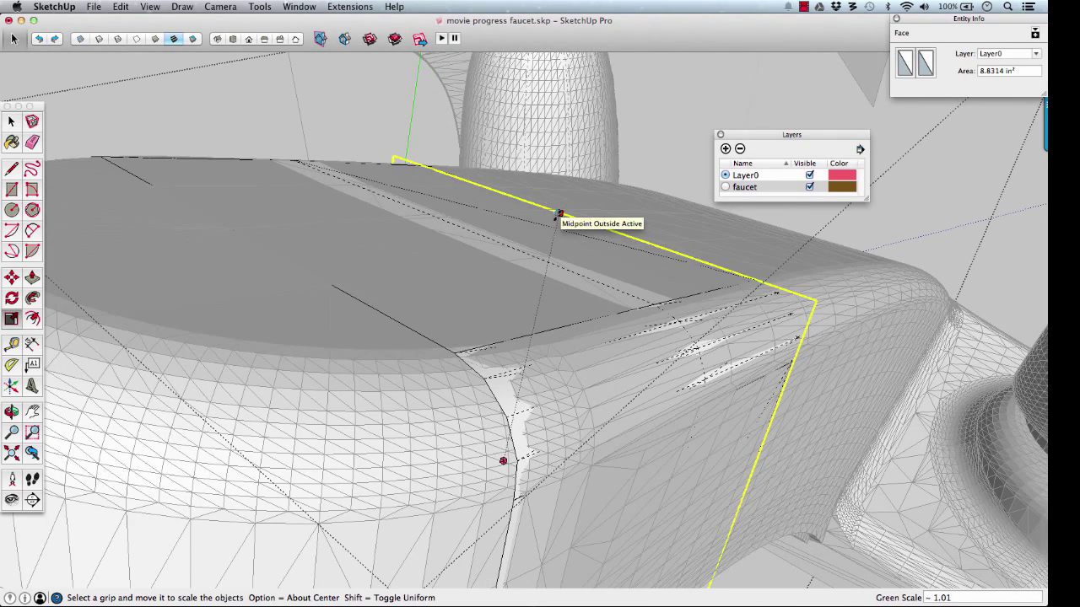
pyautogui.scroll(-6, 559, 213)
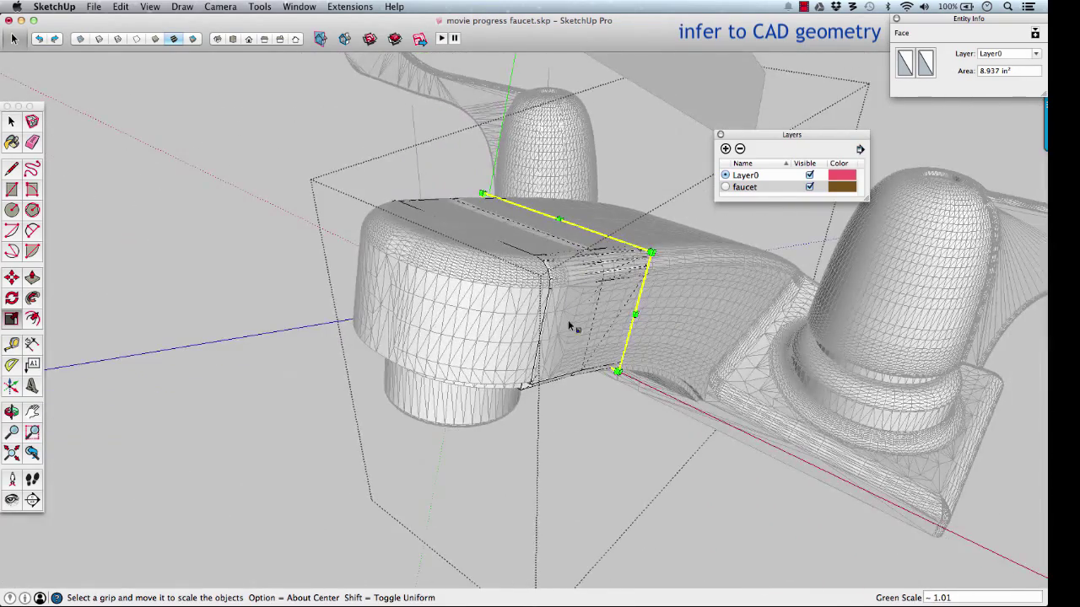
pyautogui.moveTo(571, 329); pyautogui.dragTo(549, 130, button='middle')
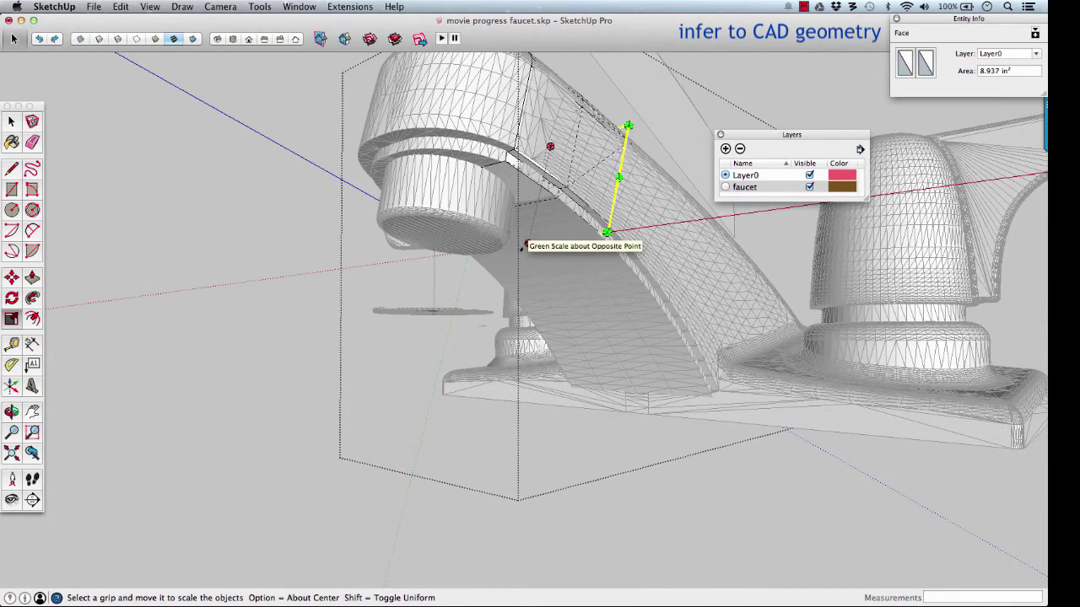
pyautogui.moveTo(525, 245)
pyautogui.mouseDown()
pyautogui.moveTo(699, 216)
pyautogui.moveTo(690, 221)
pyautogui.mouseUp()
pyautogui.scroll(5, 525, 253)
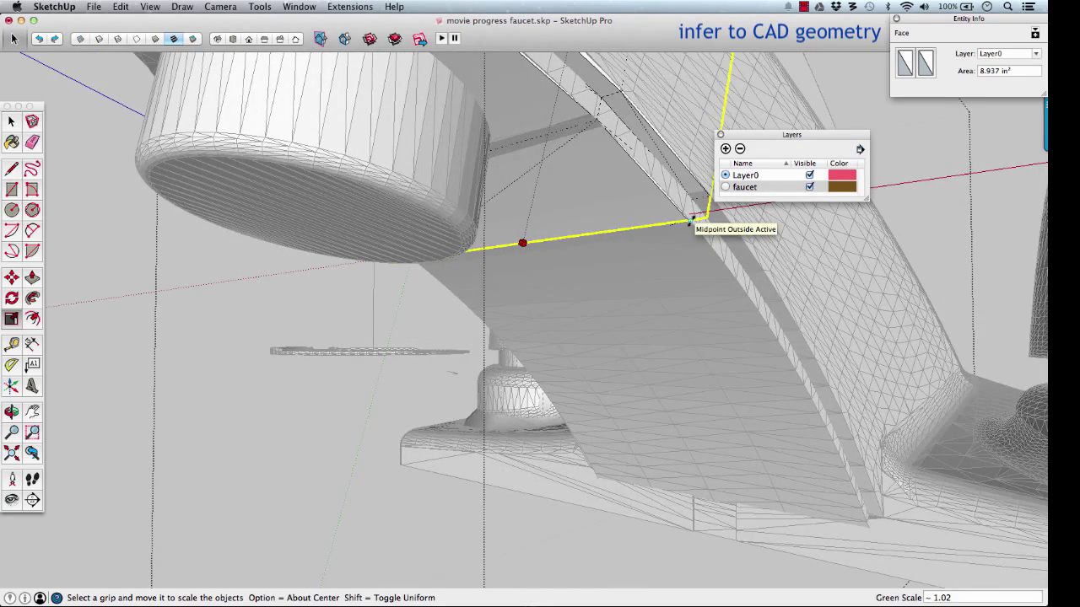
pyautogui.moveTo(656, 249); pyautogui.dragTo(481, 287, button='middle')
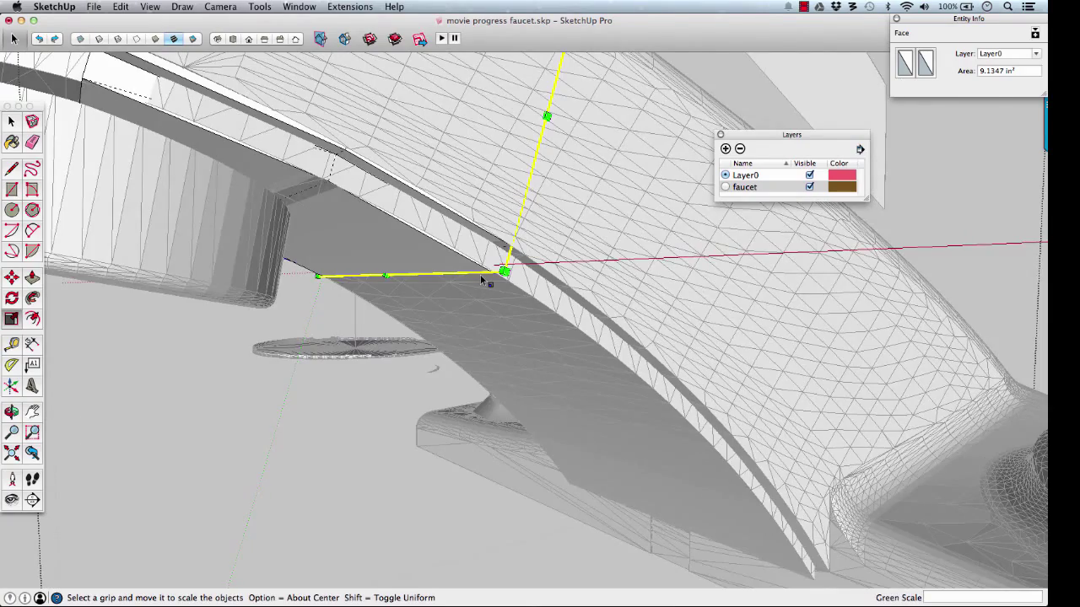
pyautogui.hotkey('shift', 'c')
pyautogui.scroll(-3, 479, 274)
pyautogui.moveTo(512, 230); pyautogui.dragTo(718, 414, button='middle')
pyautogui.scroll(5, 427, 281)
# Step: Align the drawing axes to the neck's inner back face
pyautogui.press('l')
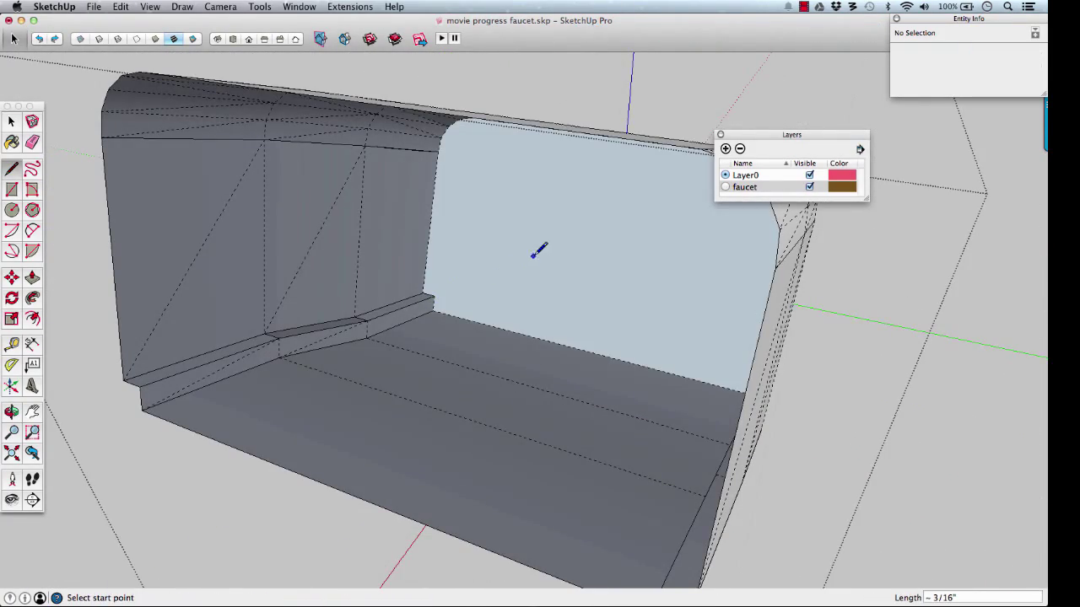
pyautogui.rightClick(555, 226)
pyautogui.click(615, 323)
pyautogui.scroll(-3, 603, 296)
# Step: Scale the inner face along red and green out to the faucet surface, reaching 9.1982 in²
pyautogui.press('s')
pyautogui.moveTo(653, 316); pyautogui.dragTo(585, 393, button='middle')
pyautogui.scroll(5, 614, 395)
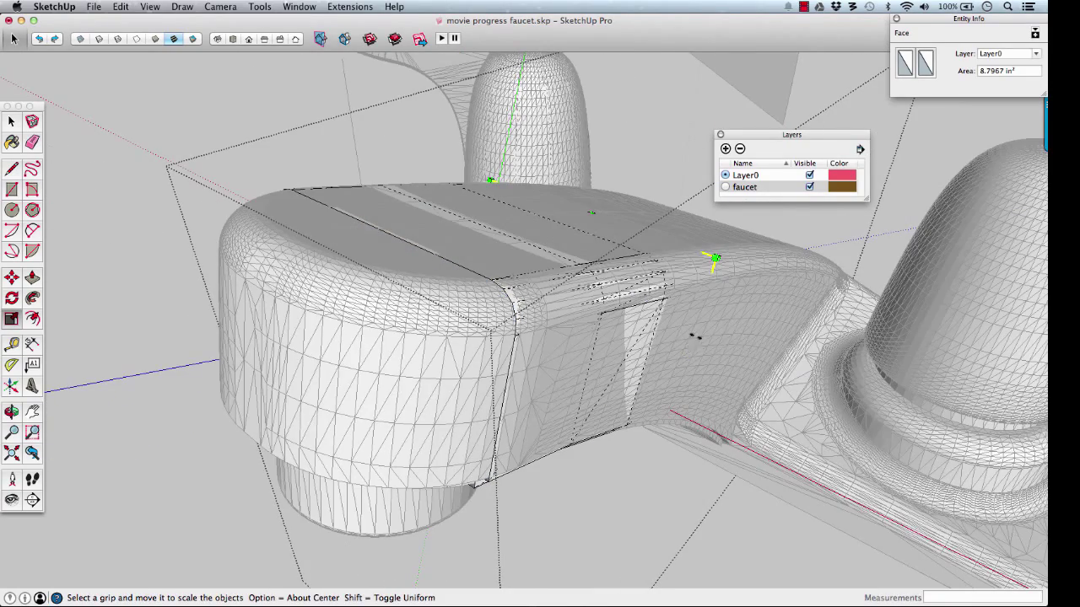
pyautogui.click(690, 337)
pyautogui.scroll(5, 694, 335)
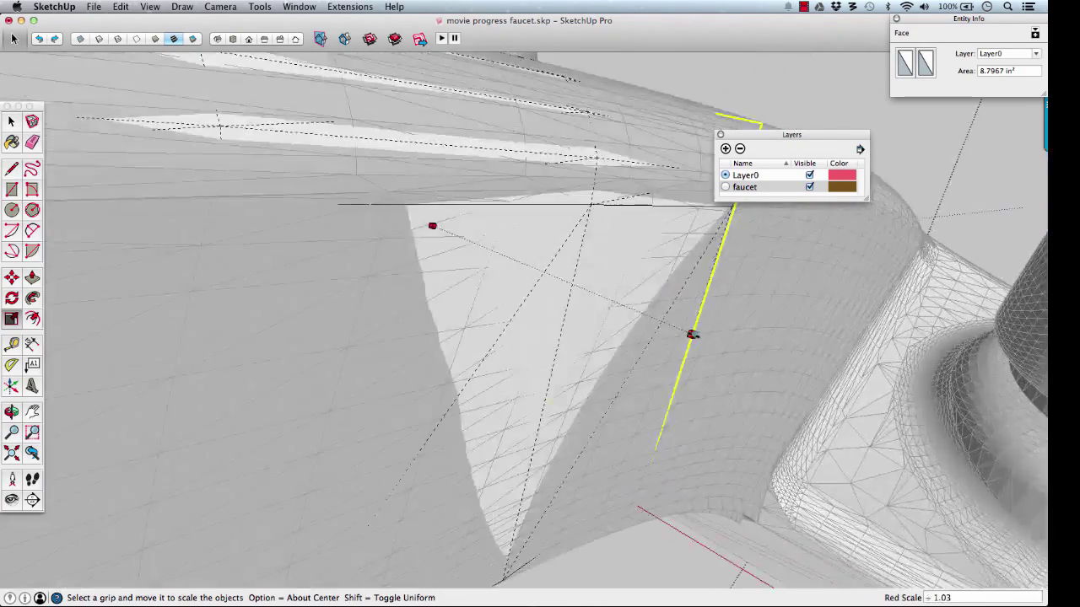
pyautogui.moveTo(694, 336); pyautogui.dragTo(406, 214, button='middle')
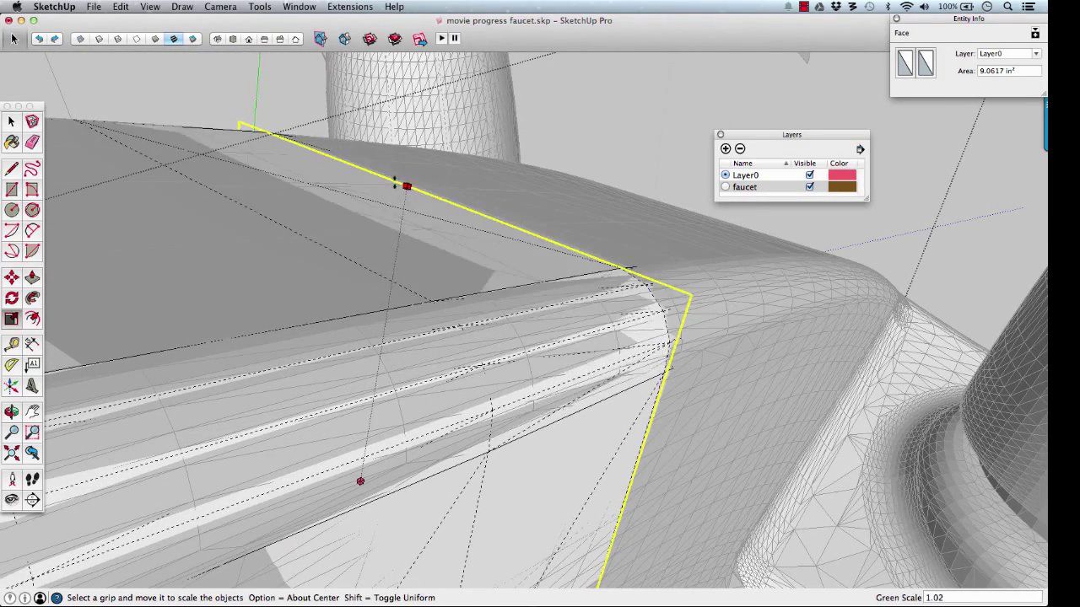
pyautogui.click(397, 181)
pyautogui.moveTo(480, 257); pyautogui.dragTo(378, 336, button='middle')
pyautogui.press('t')
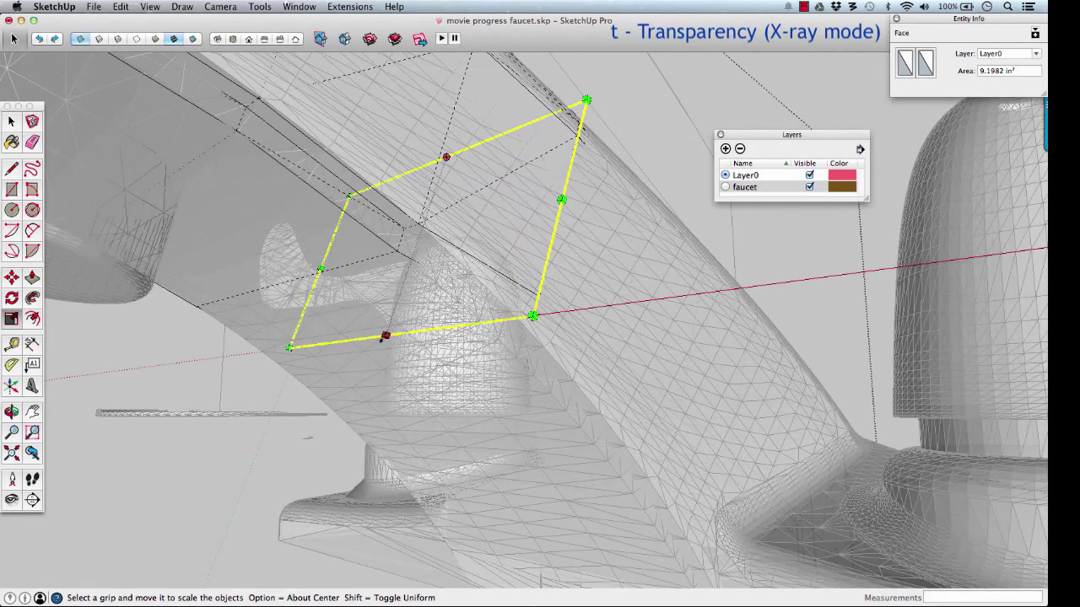
pyautogui.moveTo(386, 336); pyautogui.dragTo(518, 357)
pyautogui.scroll(-10, 518, 357)
# Step: Clear the selection and align the axes to another inner face of the neck
pyautogui.press('space')
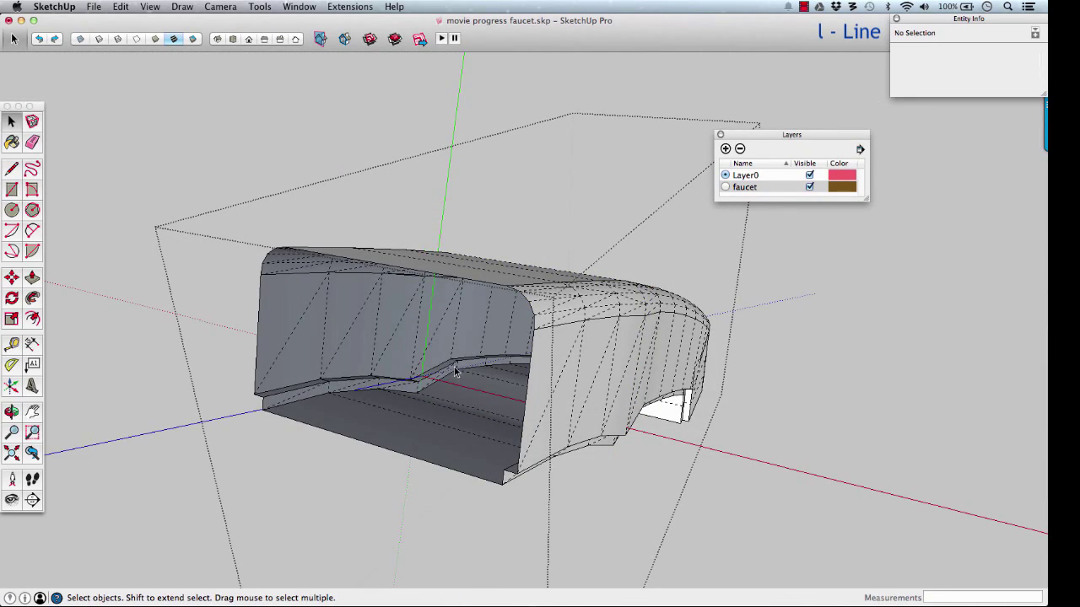
pyautogui.press('l')
pyautogui.moveTo(453, 360); pyautogui.dragTo(472, 346, button='middle')
pyautogui.rightClick(472, 346)
pyautogui.click(522, 377)
# Step: Scale that face along red and green to the faucet edges and underside, reaching 12.2297 in²
pyautogui.press('s')
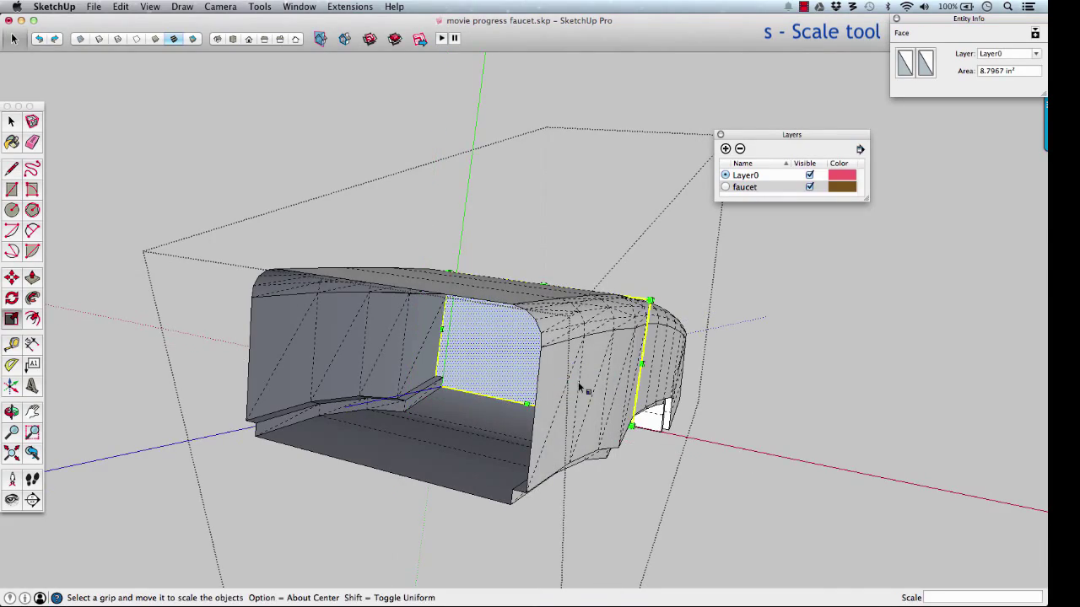
pyautogui.moveTo(593, 391); pyautogui.dragTo(632, 397, button='middle')
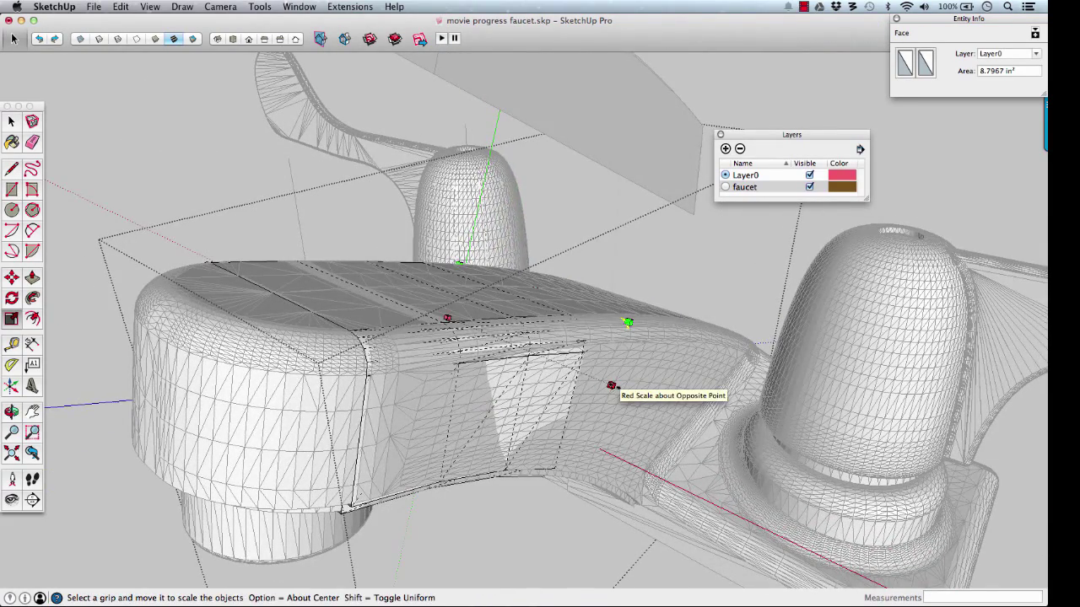
pyautogui.click(611, 385)
pyautogui.scroll(5, 620, 388)
pyautogui.click(624, 380)
pyautogui.moveTo(598, 270); pyautogui.dragTo(532, 328, button='middle')
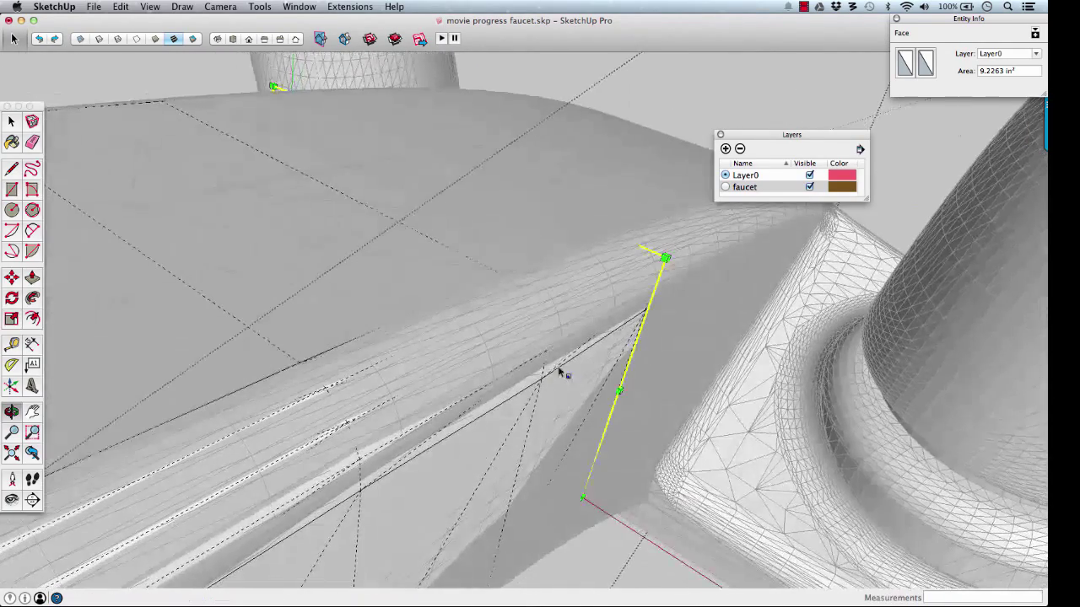
pyautogui.click(437, 152)
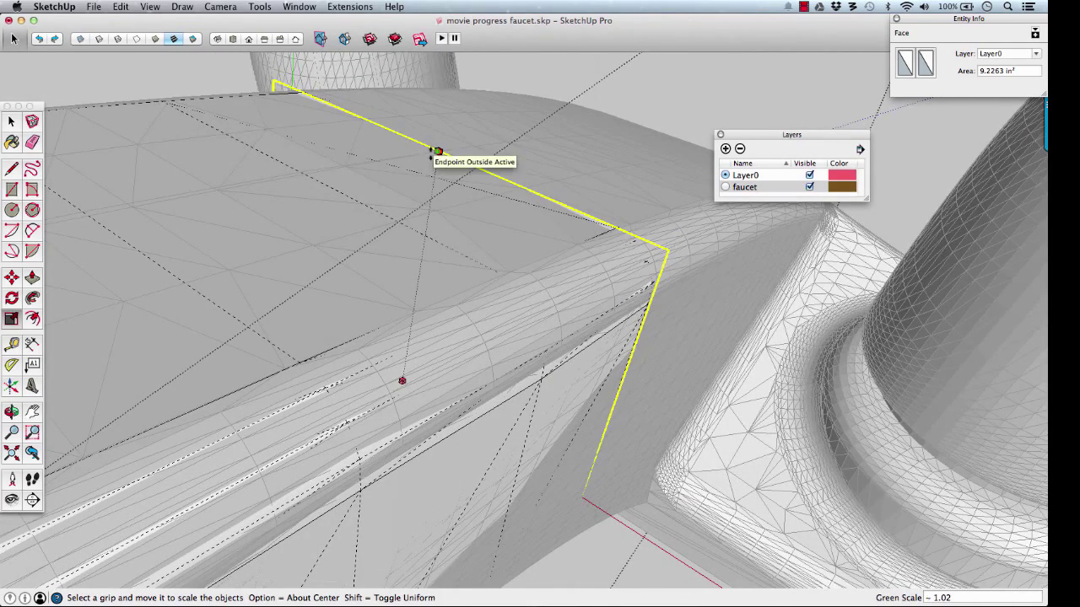
pyautogui.click(503, 388)
pyautogui.moveTo(504, 389); pyautogui.dragTo(463, 365, button='middle')
pyautogui.click(432, 340)
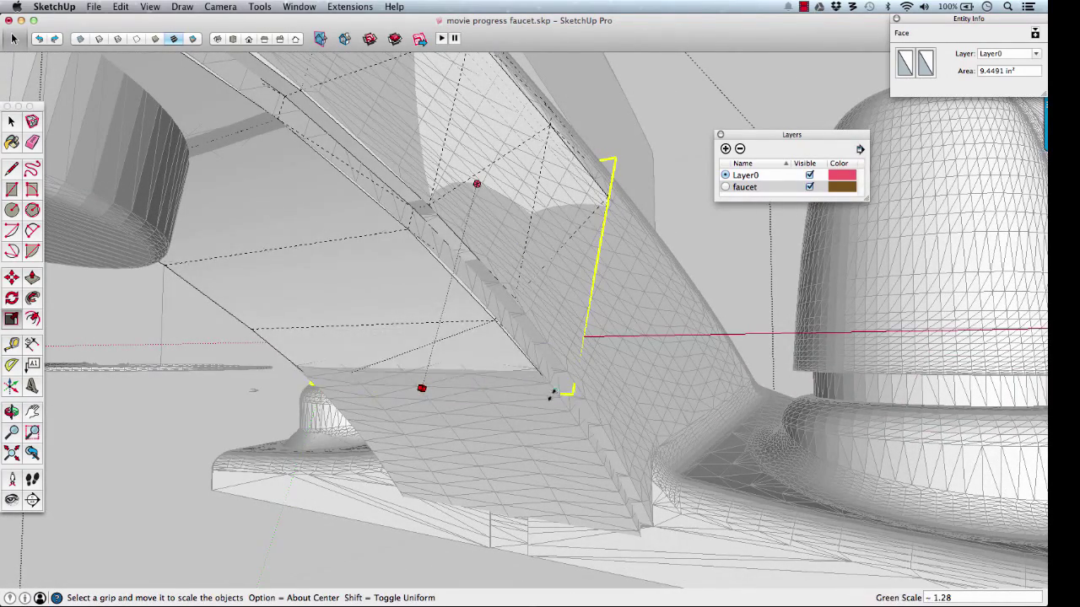
pyautogui.scroll(-5, 472, 366)
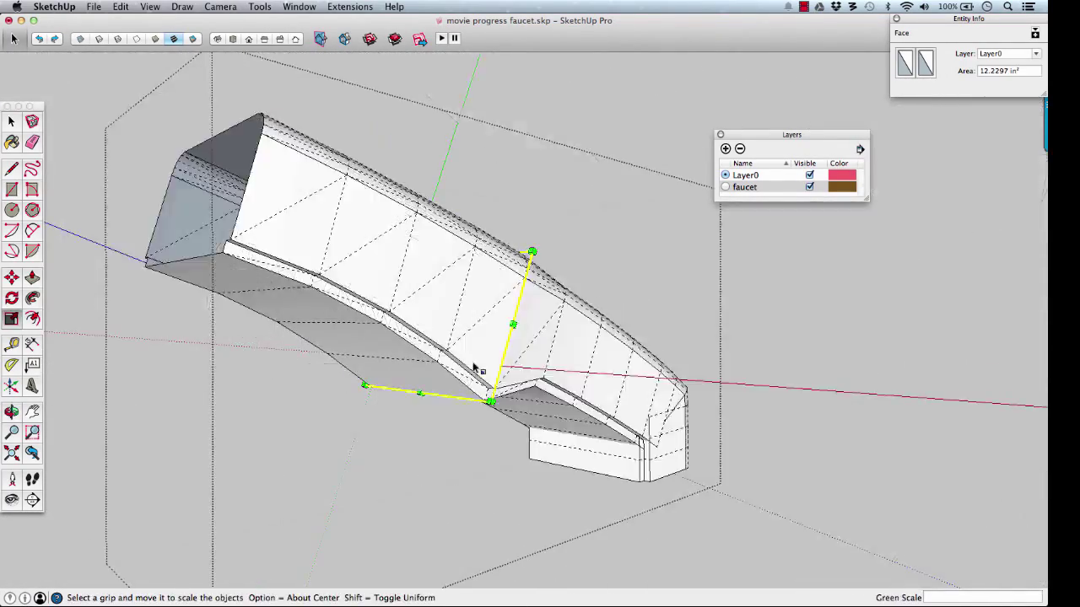
# Step: Hide the rest of the model and orbit to inspect the isolated neck piece
pyautogui.press('o')
pyautogui.moveTo(472, 367); pyautogui.dragTo(302, 365)
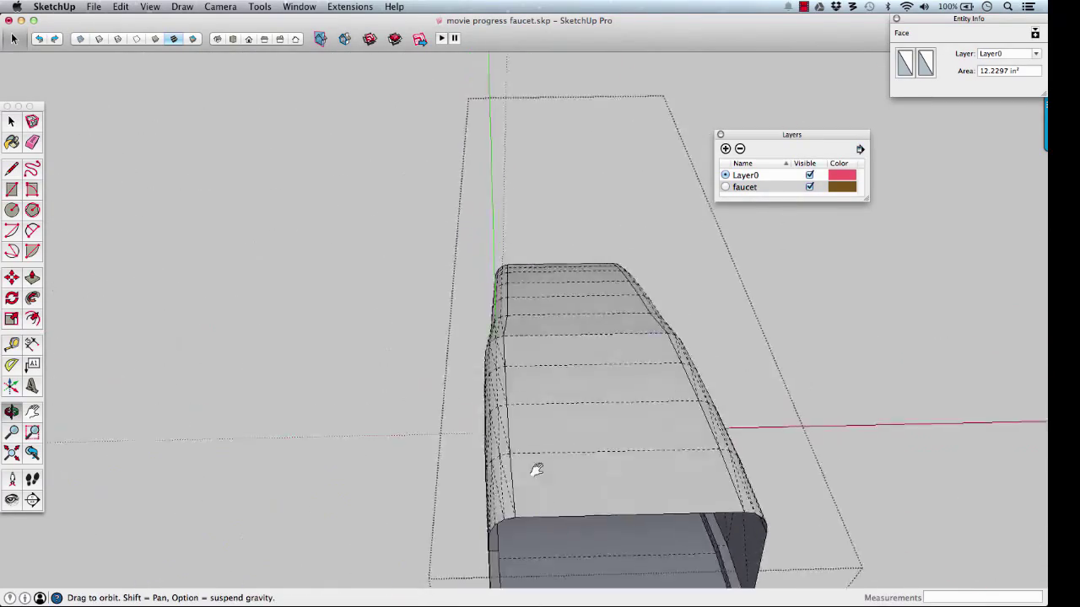
pyautogui.moveTo(523, 414); pyautogui.dragTo(504, 325)
pyautogui.moveTo(504, 324); pyautogui.dragTo(386, 333, button='middle')
pyautogui.scroll(5, 373, 366)
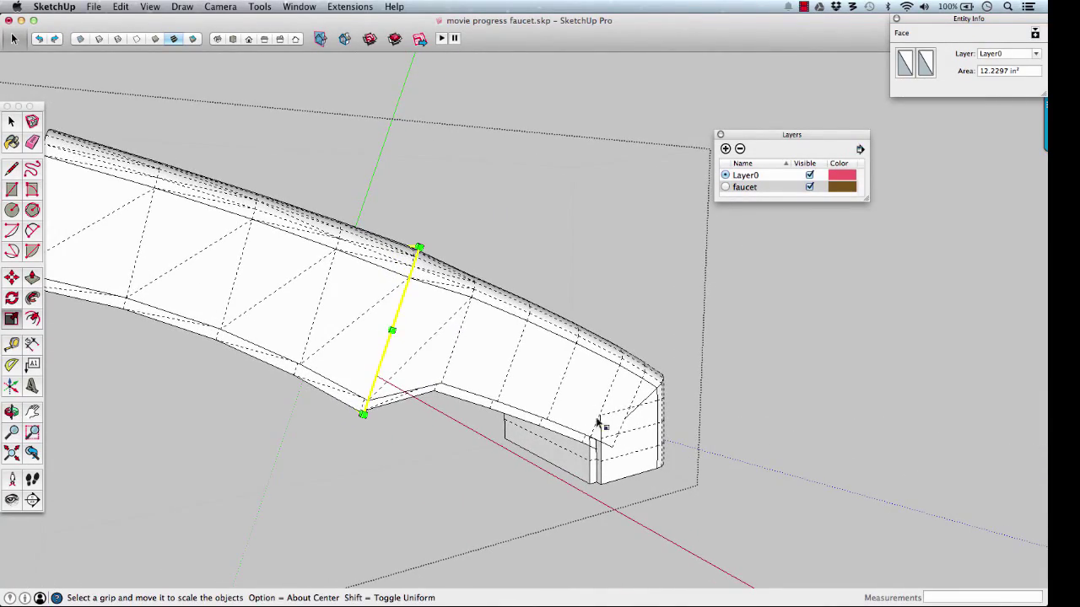
pyautogui.moveTo(576, 460); pyautogui.dragTo(591, 385, button='middle')
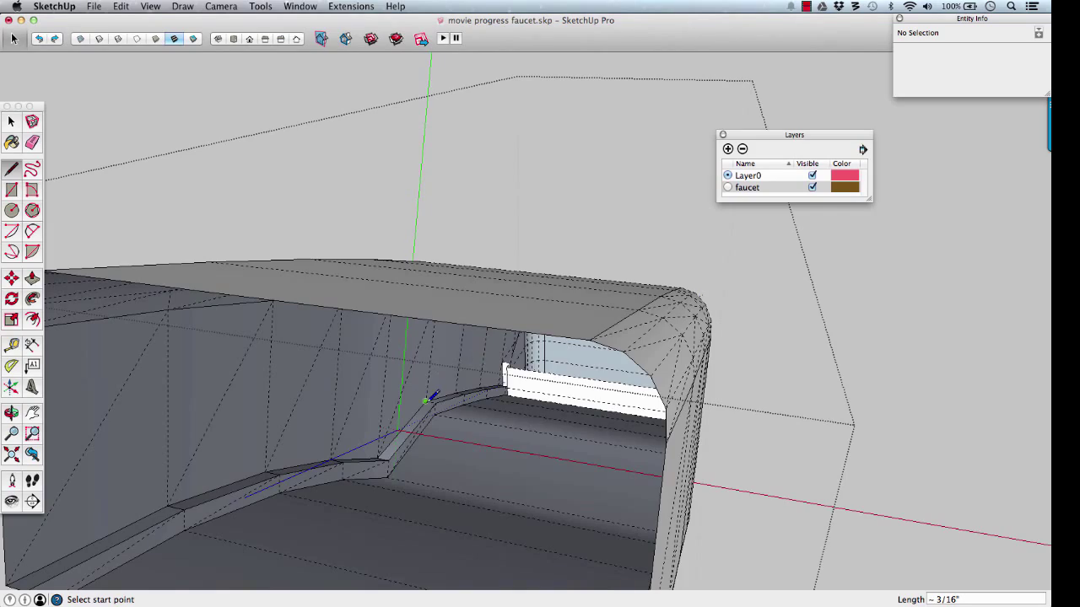
# Step: Align the axes to the neck face and scale it along green to the faucet surface
pyautogui.rightClick(472, 371)
pyautogui.click(498, 384)
pyautogui.moveTo(579, 379); pyautogui.dragTo(565, 400, button='middle')
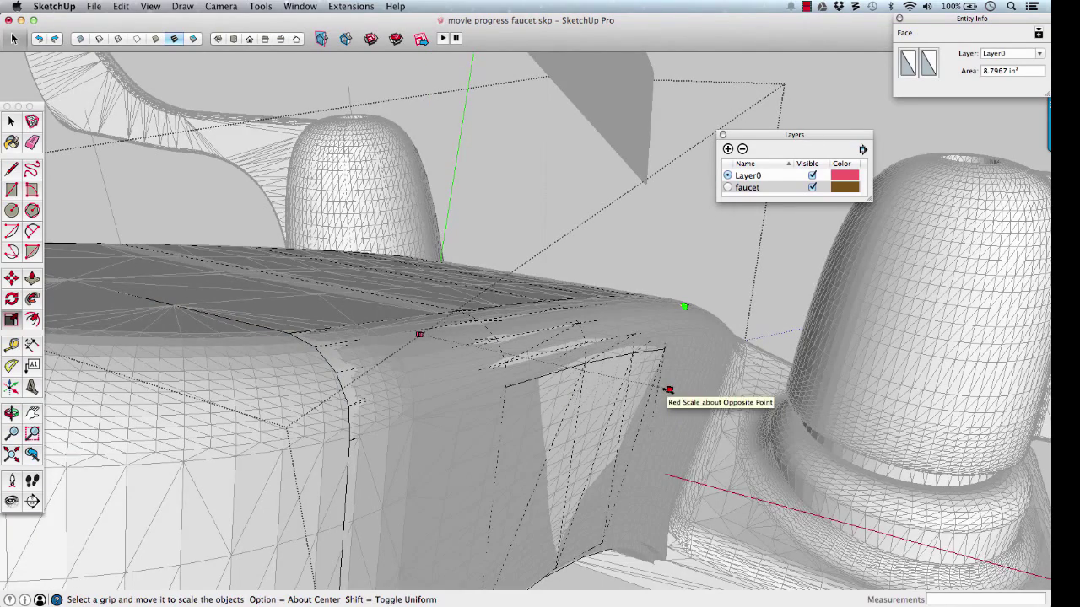
pyautogui.scroll(5, 680, 393)
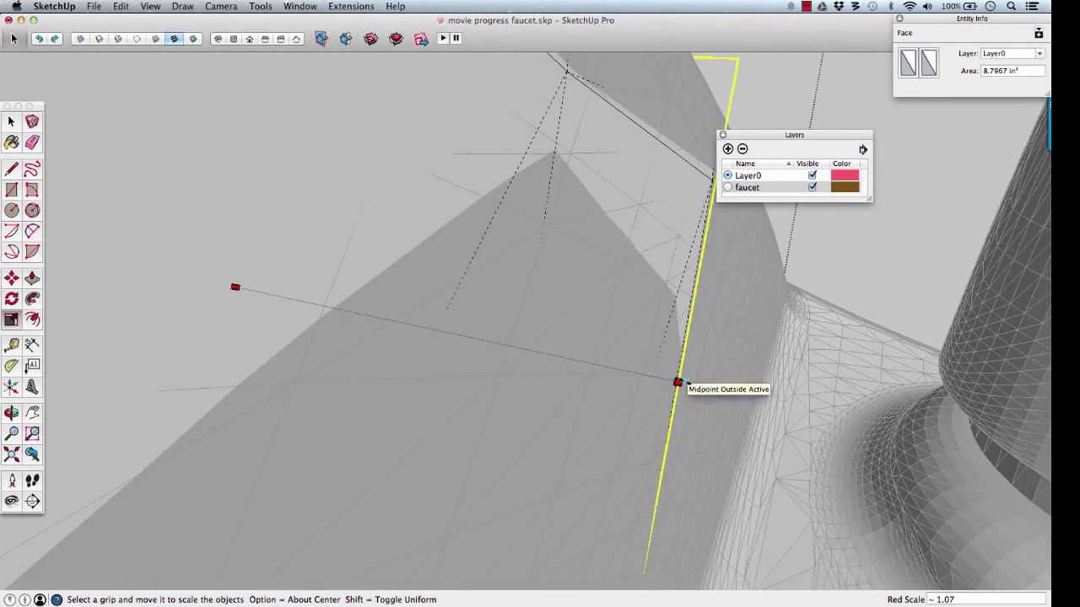
pyautogui.scroll(-2, 675, 354)
pyautogui.moveTo(660, 307); pyautogui.dragTo(535, 205, button='middle')
pyautogui.click(467, 249)
pyautogui.scroll(3, 465, 238)
pyautogui.click(440, 235)
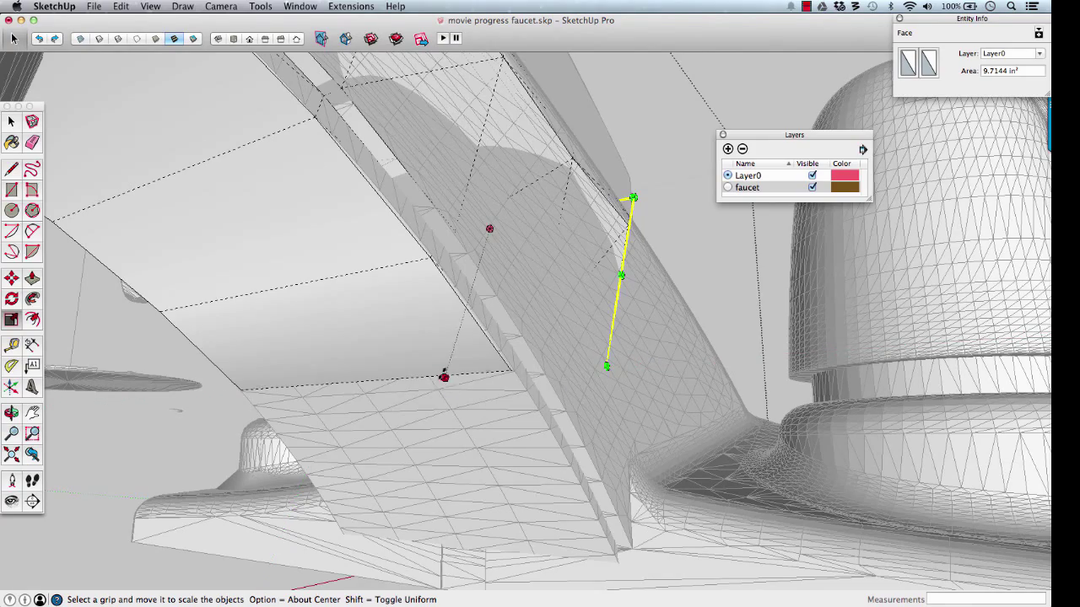
# Step: Stretch the neck face downward, then stop scaling and clear the selection
pyautogui.click(444, 377)
pyautogui.click(574, 470)
pyautogui.moveTo(574, 471); pyautogui.dragTo(438, 397, button='middle')
pyautogui.press('space')
pyautogui.scroll(5, 438, 397)
# Step: Close a new face with a line, align the axes to it, and scale it along red
pyautogui.press('l')
pyautogui.click(414, 401)
pyautogui.rightClick(470, 330)
pyautogui.click(529, 377)
pyautogui.press('s')
pyautogui.moveTo(549, 379); pyautogui.dragTo(638, 402, button='middle')
pyautogui.moveTo(638, 402); pyautogui.dragTo(646, 409)
pyautogui.scroll(2, 646, 409)
pyautogui.click(647, 408)
# Step: Stretch the face downward along green to 17.3252 in², then inspect the faucet arc
pyautogui.moveTo(646, 405); pyautogui.dragTo(613, 518, button='middle')
pyautogui.click(485, 334)
pyautogui.scroll(3, 492, 318)
pyautogui.scroll(3, 513, 234)
pyautogui.scroll(-3, 544, 402)
pyautogui.moveTo(545, 402); pyautogui.dragTo(621, 287, button='middle')
pyautogui.click(609, 260)
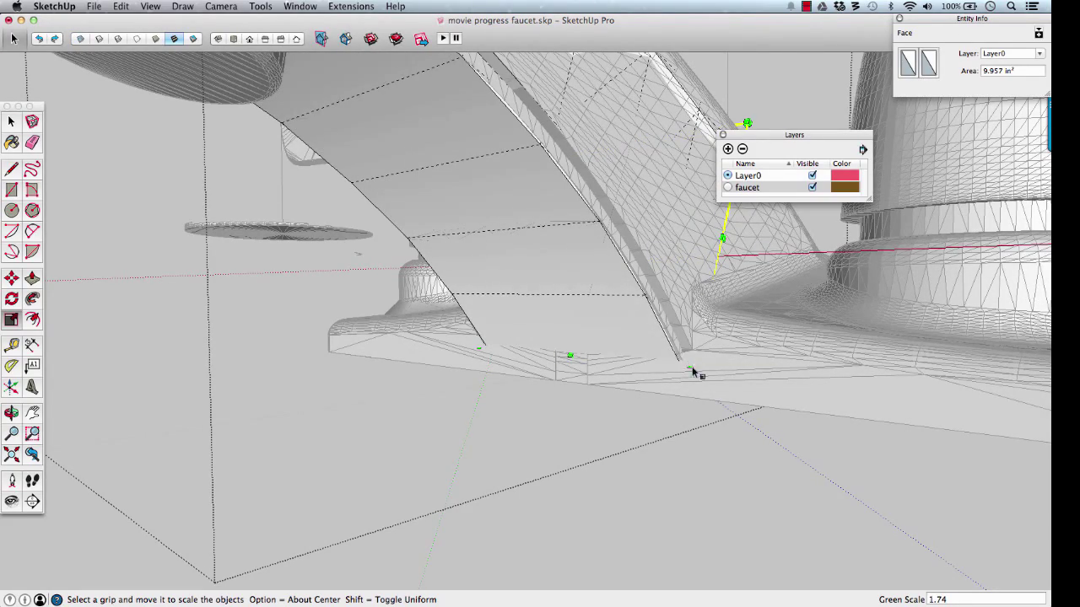
pyautogui.click(641, 378)
pyautogui.moveTo(641, 378)
pyautogui.mouseDown(button='middle')
pyautogui.moveTo(562, 345)
pyautogui.moveTo(480, 340)
pyautogui.moveTo(540, 320)
pyautogui.moveTo(489, 302)
pyautogui.moveTo(518, 362)
pyautogui.moveTo(554, 366)
pyautogui.moveTo(586, 391)
pyautogui.moveTo(641, 309)
pyautogui.moveTo(534, 380)
pyautogui.moveTo(556, 321)
pyautogui.mouseUp(button='middle')
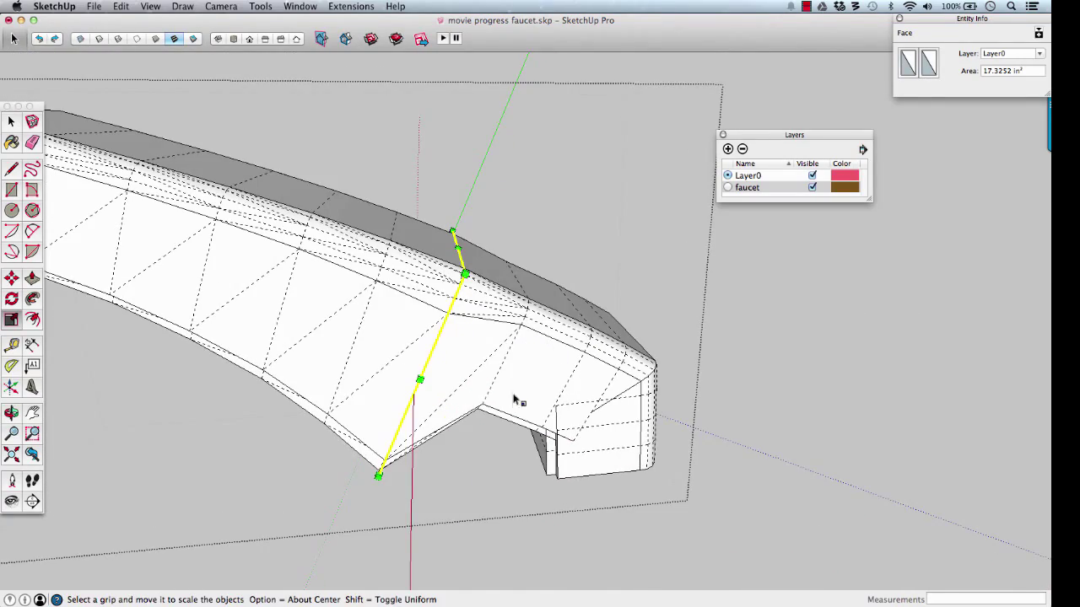
pyautogui.moveTo(515, 401)
pyautogui.mouseDown(button='middle')
pyautogui.moveTo(574, 313)
pyautogui.moveTo(425, 441)
pyautogui.moveTo(446, 405)
pyautogui.moveTo(454, 425)
pyautogui.moveTo(518, 441)
pyautogui.moveTo(549, 414)
pyautogui.moveTo(489, 332)
pyautogui.moveTo(525, 353)
pyautogui.mouseUp(button='middle')
# Step: Switch the camera to Parallel Projection
pyautogui.press('space')
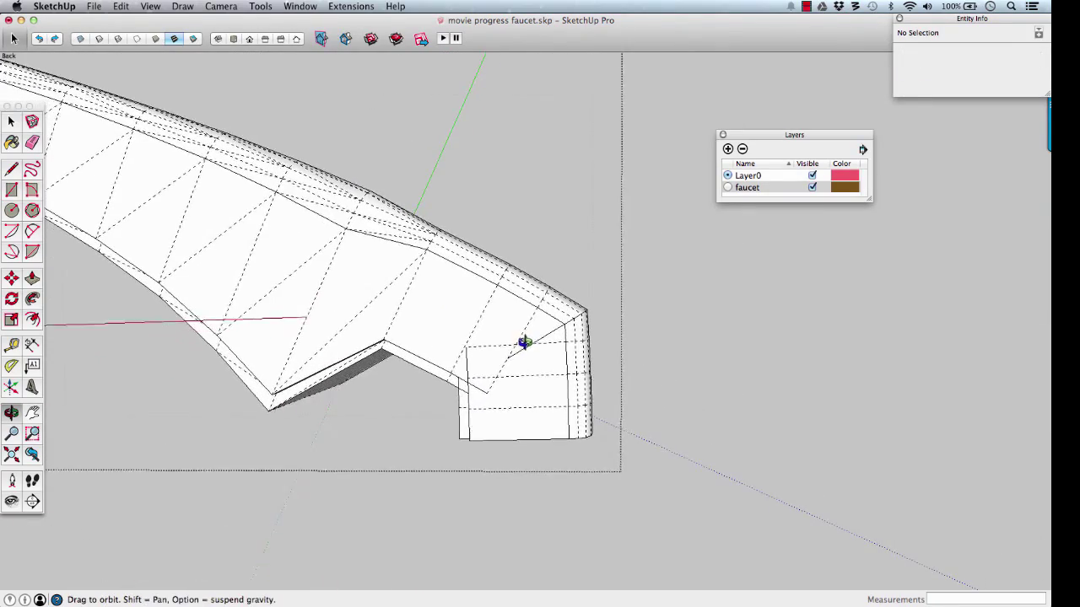
pyautogui.press('space')
pyautogui.moveTo(523, 353); pyautogui.dragTo(607, 278, button='middle')
pyautogui.click(221, 6)
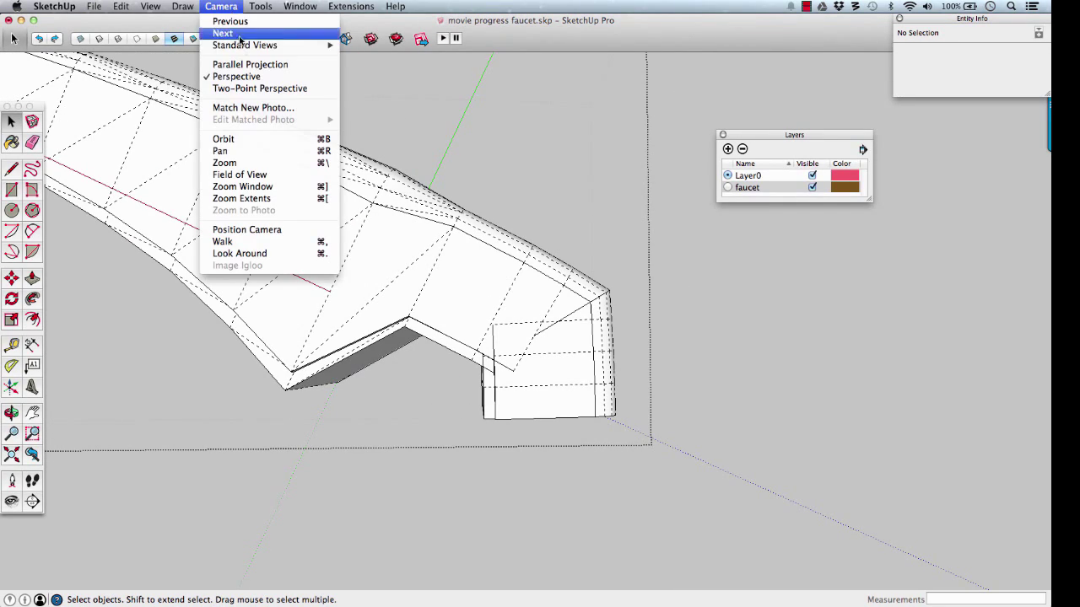
pyautogui.click(248, 65)
pyautogui.moveTo(475, 244); pyautogui.dragTo(586, 301, button='middle')
# Step: Select all the geometry at the blocky faucet end and group it
pyautogui.moveTo(525, 402); pyautogui.dragTo(526, 402)
pyautogui.scroll(3, 513, 345)
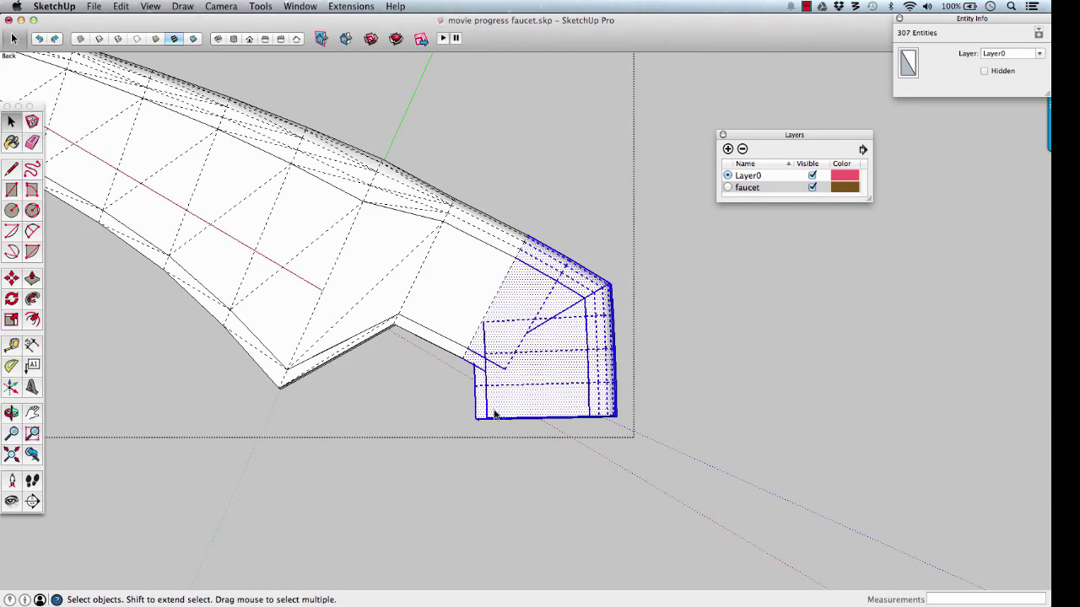
pyautogui.moveTo(504, 405); pyautogui.dragTo(529, 367, button='middle')
pyautogui.press('g')
pyautogui.scroll(3, 531, 336)
# Step: Edit the faucet-end group and select the small grey face, slanted face and nearby band faces
pyautogui.doubleClick(542, 319)
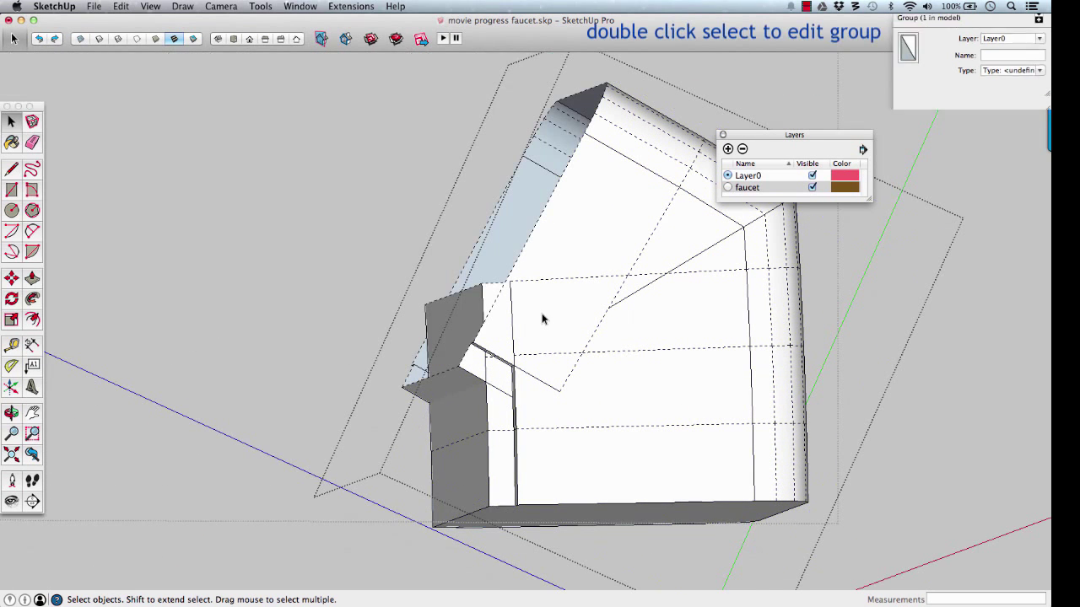
pyautogui.doubleClick(456, 383)
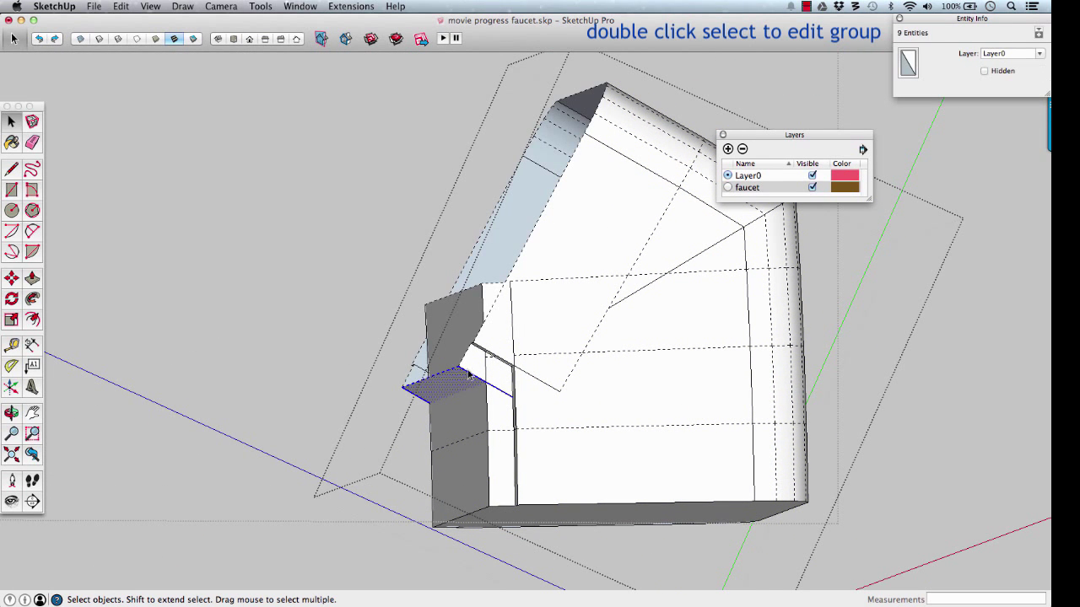
pyautogui.keyDown('shift'); pyautogui.click(556, 213); pyautogui.keyUp('shift')
pyautogui.moveTo(532, 270); pyautogui.dragTo(545, 264, button='middle')
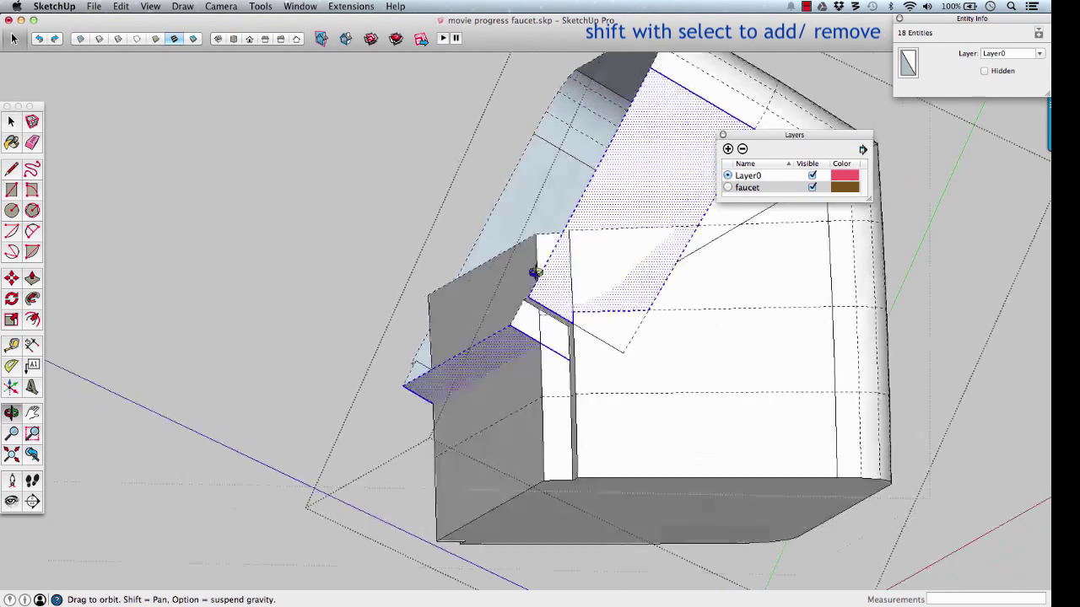
pyautogui.scroll(5, 615, 261)
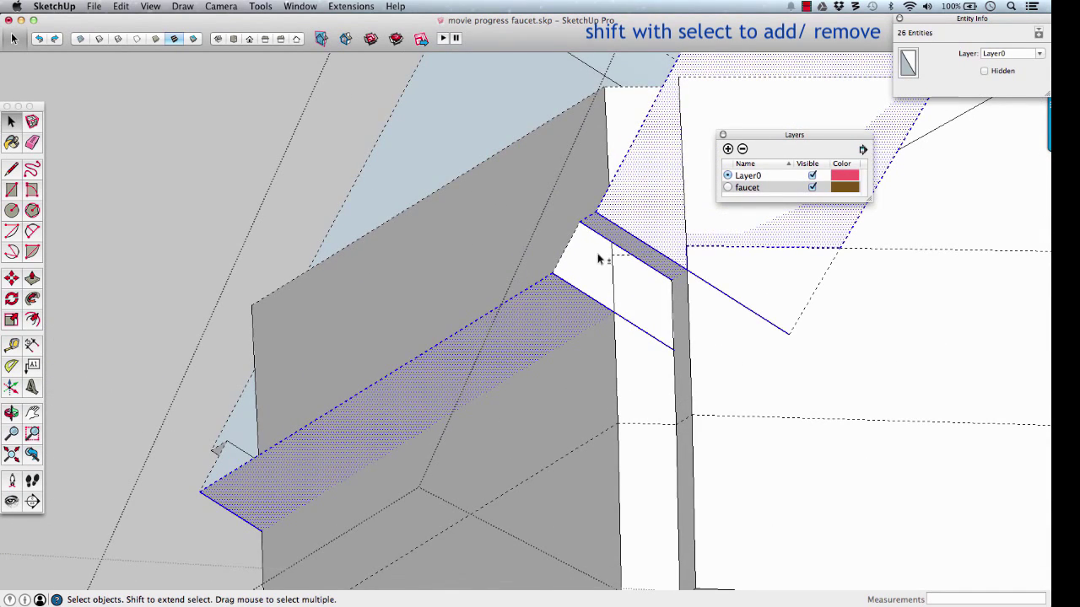
pyautogui.keyDown('shift'); pyautogui.click(588, 263); pyautogui.keyUp('shift')
pyautogui.scroll(-5, 588, 262)
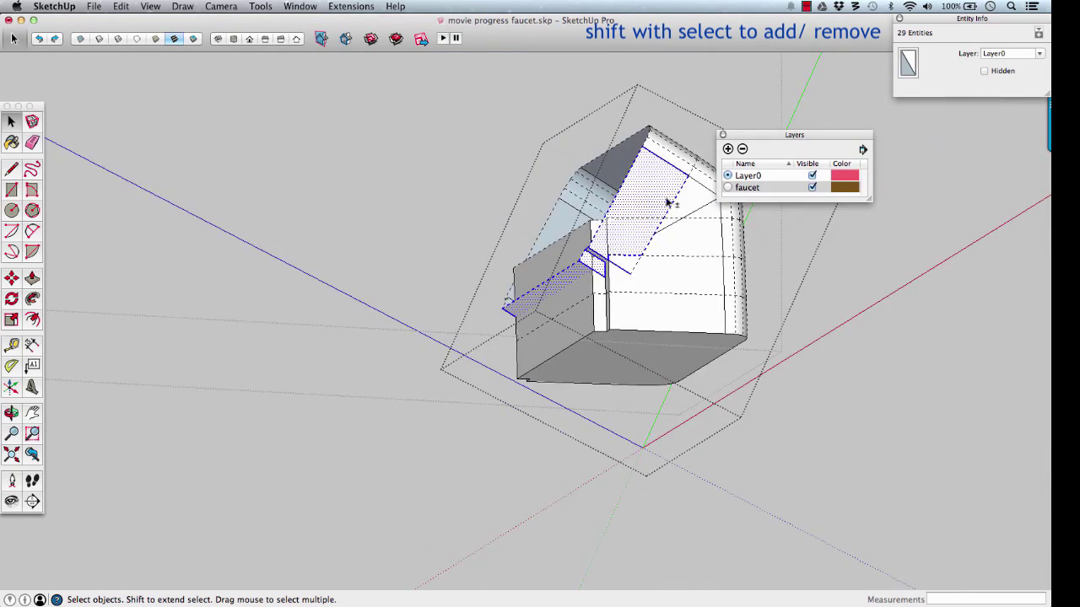
pyautogui.moveTo(666, 198); pyautogui.dragTo(535, 376, button='middle')
pyautogui.scroll(6, 414, 397)
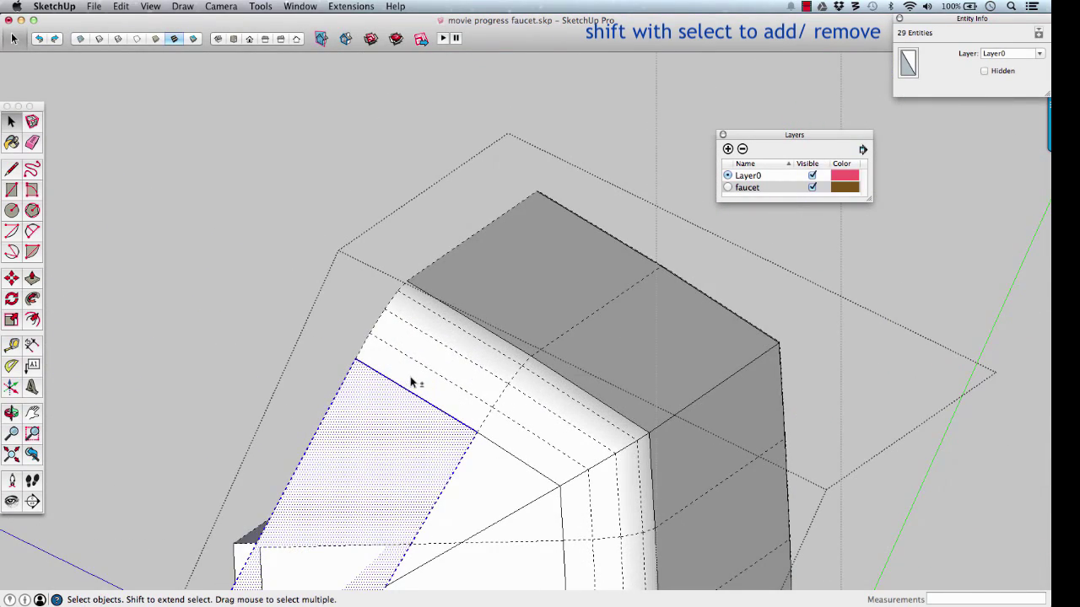
# Step: Add the remaining face strips of the slanted band to the selection
pyautogui.keyDown('shift'); pyautogui.click(410, 377); pyautogui.keyUp('shift')
pyautogui.keyDown('shift'); pyautogui.click(430, 353); pyautogui.keyUp('shift')
pyautogui.keyDown('shift'); pyautogui.click(447, 328); pyautogui.keyUp('shift')
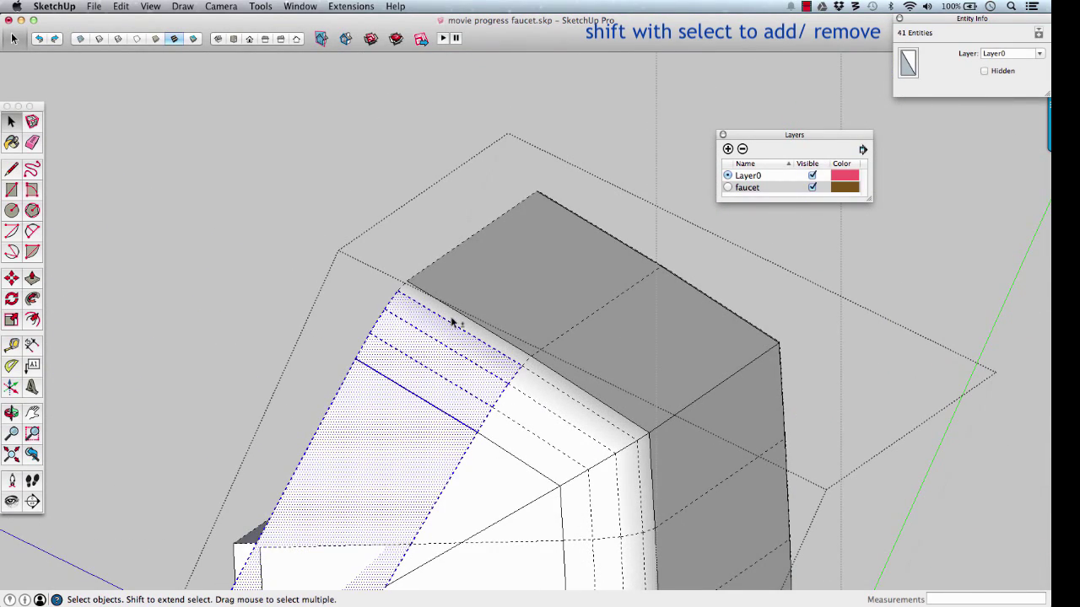
pyautogui.keyDown('shift'); pyautogui.click(524, 291); pyautogui.keyUp('shift')
pyautogui.moveTo(524, 291); pyautogui.dragTo(672, 240, button='middle')
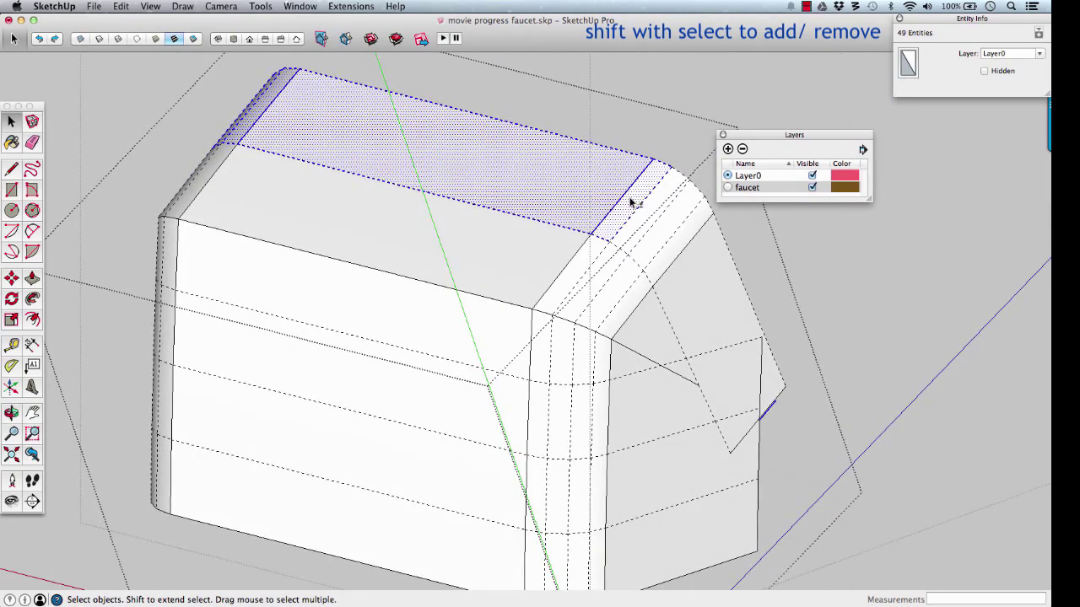
pyautogui.keyDown('shift'); pyautogui.click(694, 284); pyautogui.keyUp('shift')
pyautogui.moveTo(740, 386); pyautogui.dragTo(561, 268, button='middle')
pyautogui.scroll(3, 596, 302)
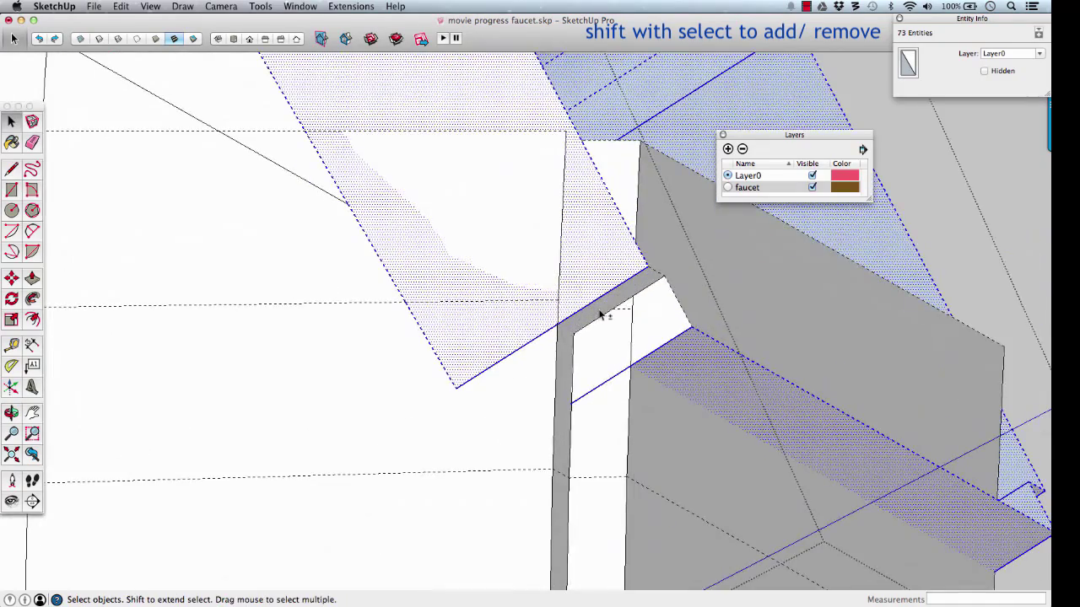
pyautogui.keyDown('shift'); pyautogui.click(646, 331); pyautogui.keyUp('shift')
pyautogui.scroll(-5, 644, 330)
pyautogui.moveTo(646, 320)
pyautogui.mouseDown(button='middle')
pyautogui.moveTo(723, 390)
pyautogui.moveTo(646, 372)
pyautogui.moveTo(647, 361)
pyautogui.moveTo(578, 374)
pyautogui.moveTo(646, 330)
pyautogui.mouseUp(button='middle')
# Step: Group the band faces, cut the group, and Paste in Place into the main model
pyautogui.press('g')
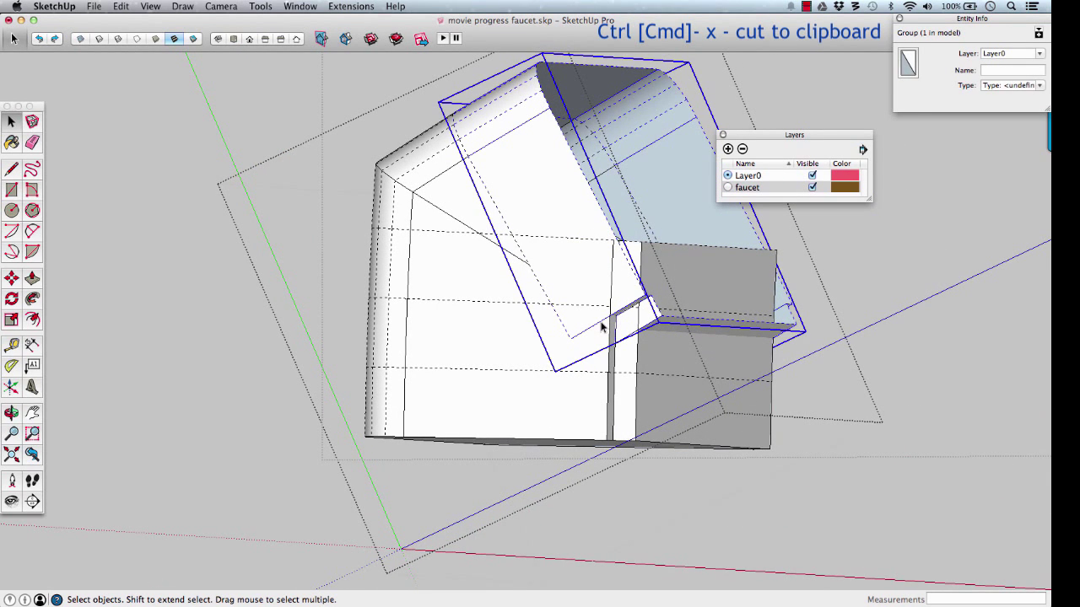
pyautogui.press('super+x')
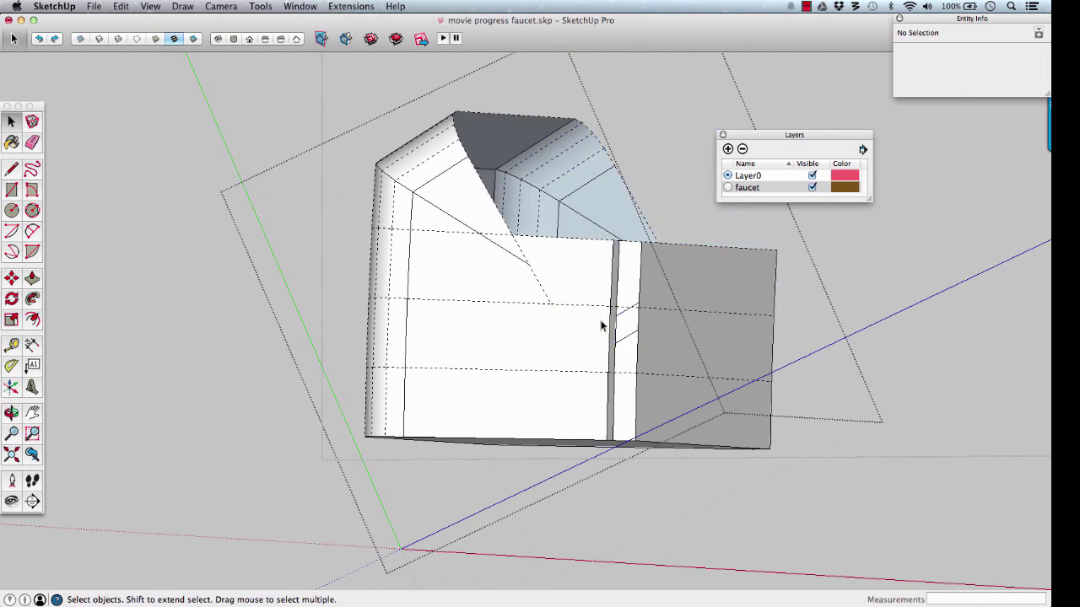
pyautogui.moveTo(602, 321); pyautogui.dragTo(588, 260, button='middle')
pyautogui.press('super+v')
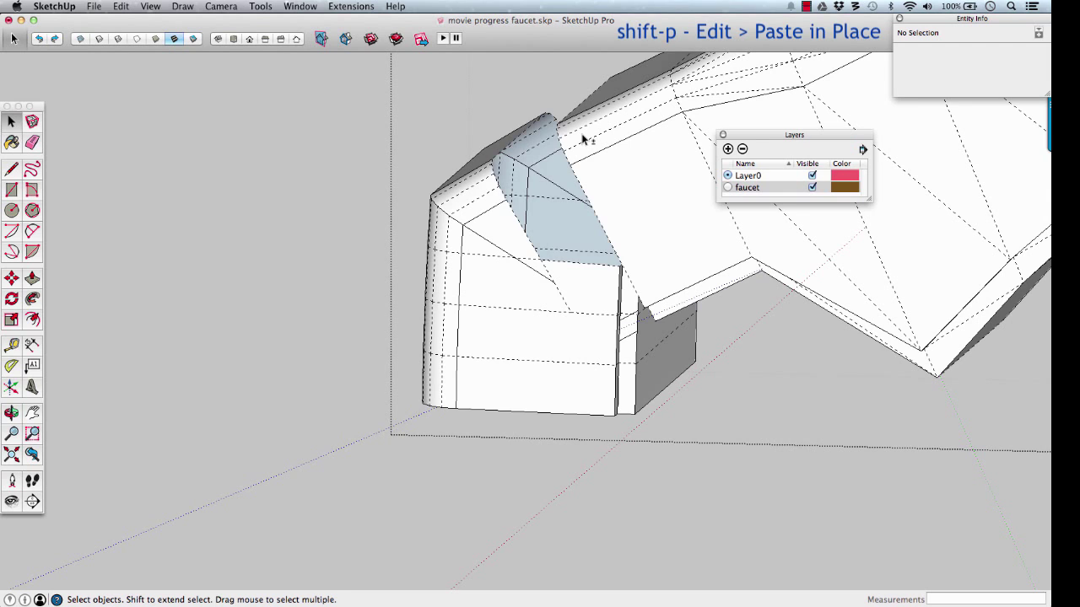
pyautogui.hotkey('shift', 'p')
# Step: Explode the pasted band group into 75 loose entities
pyautogui.rightClick(544, 169)
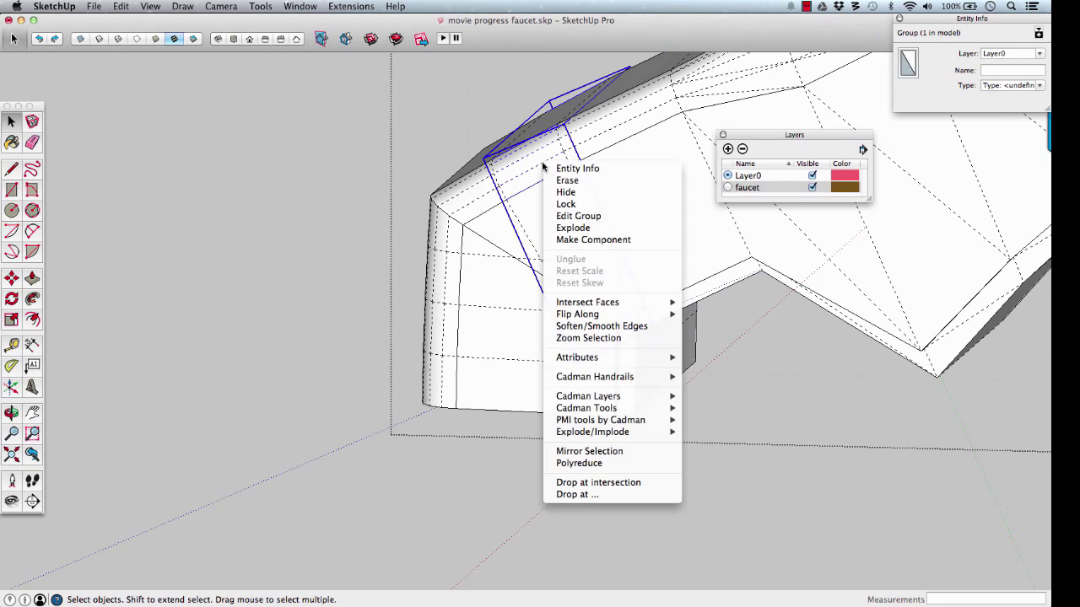
pyautogui.click(573, 227)
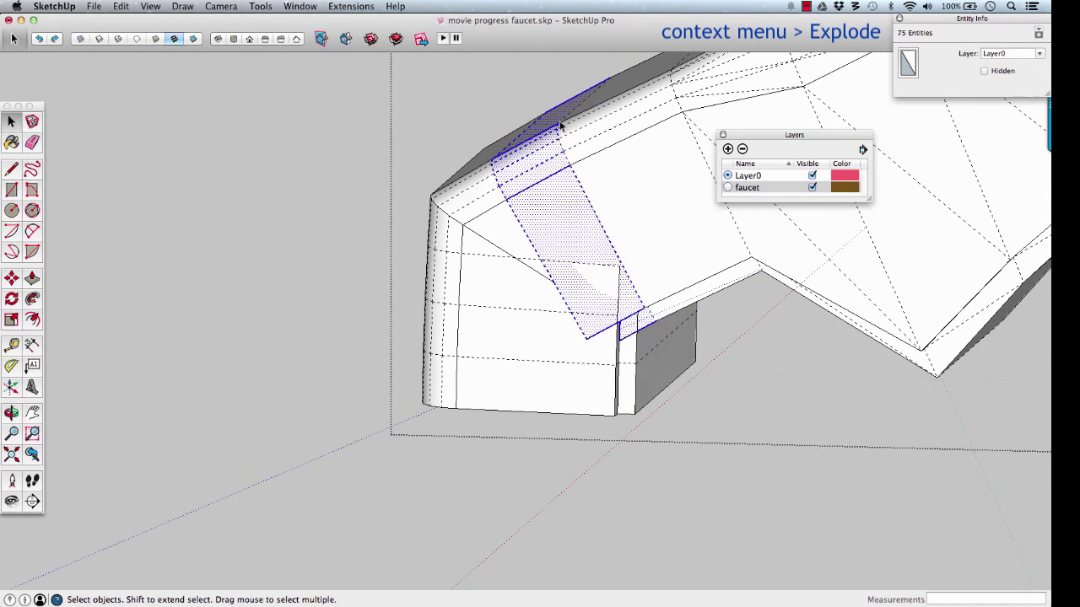
pyautogui.moveTo(564, 129); pyautogui.dragTo(435, 218, button='middle')
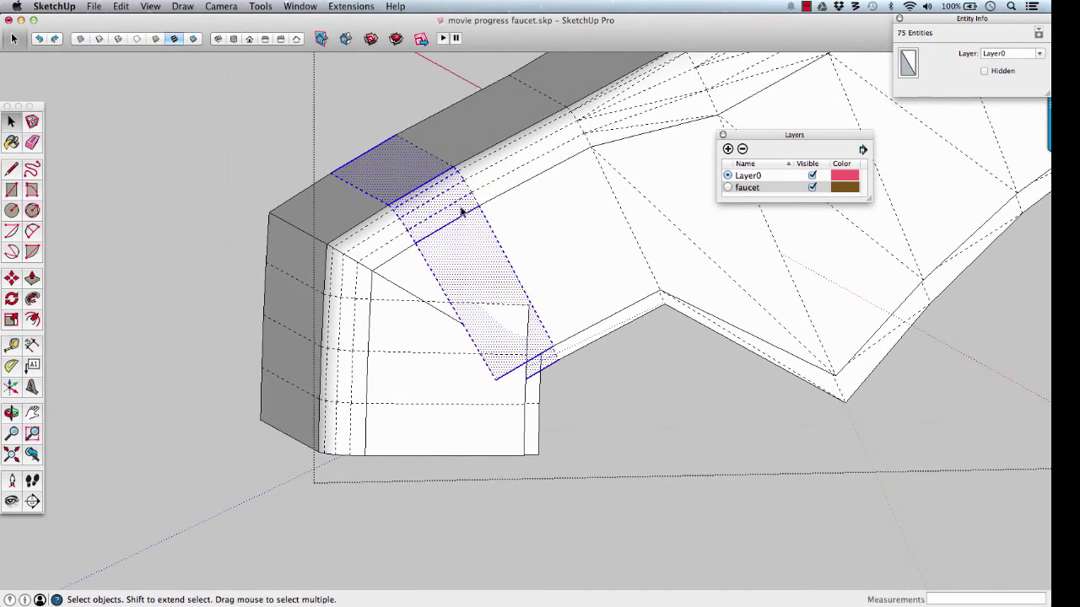
pyautogui.scroll(-3, 462, 214)
pyautogui.moveTo(583, 200); pyautogui.dragTo(625, 354, button='middle')
# Step: Select the faucet-end block group and add a new layer named z-hidden
pyautogui.click(663, 363)
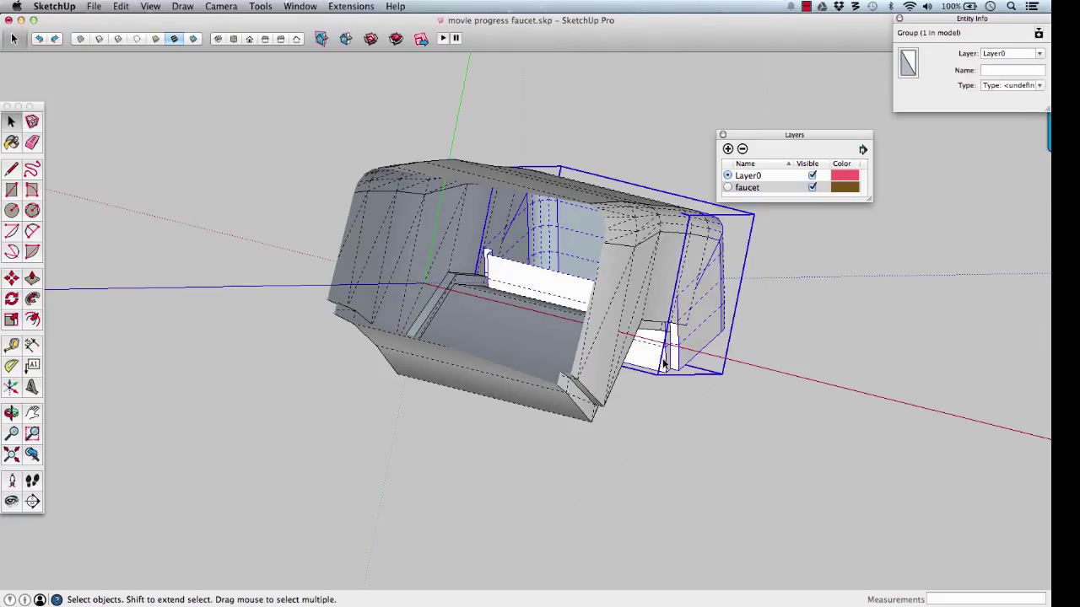
pyautogui.hotkey('shift', 'h')
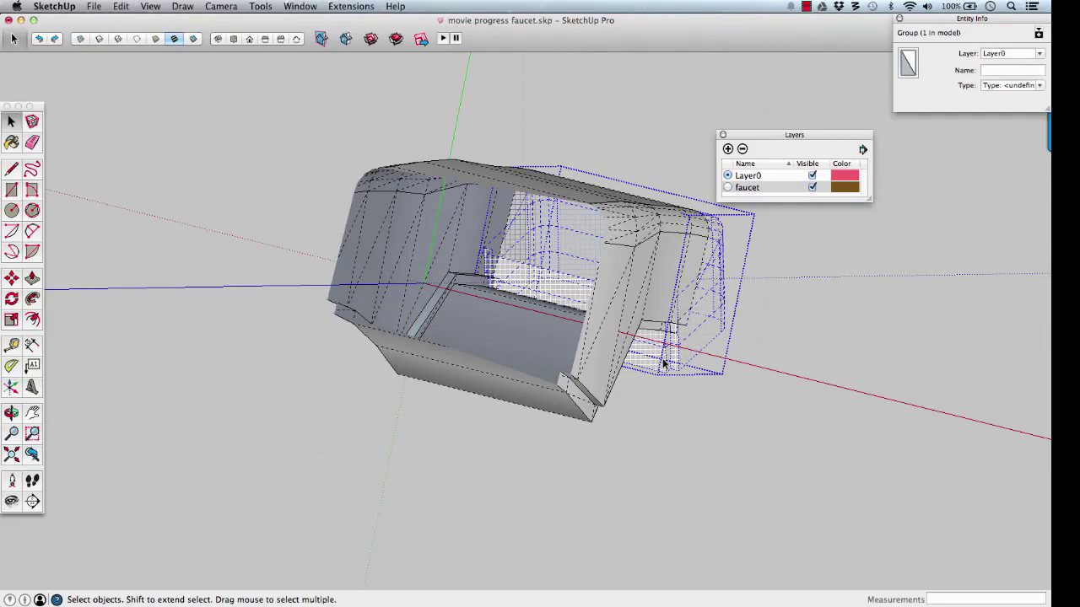
pyautogui.press('super+z')
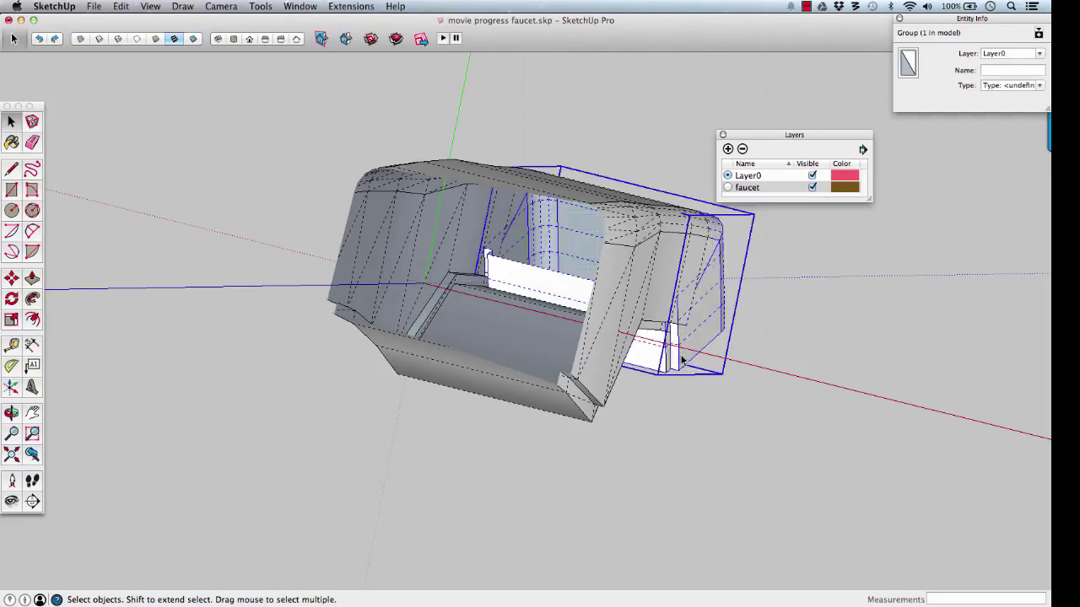
pyautogui.click(727, 150)
pyautogui.moveTo(870, 205); pyautogui.dragTo(864, 244)
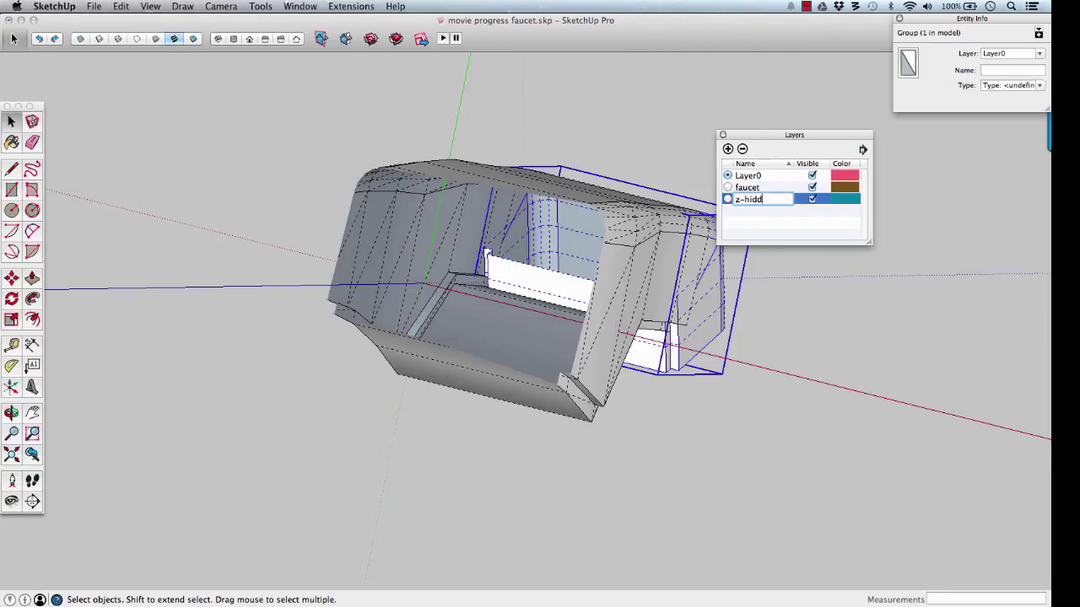
pyautogui.press('Return')
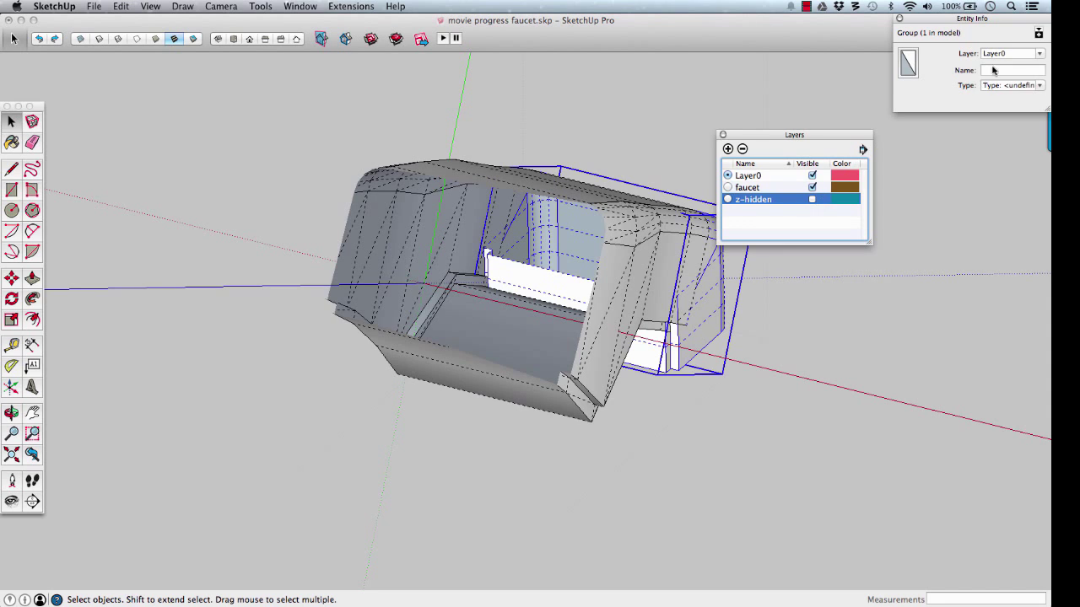
# Step: Assign the block group to the hidden z-hidden layer so it disappears
pyautogui.click(1039, 55)
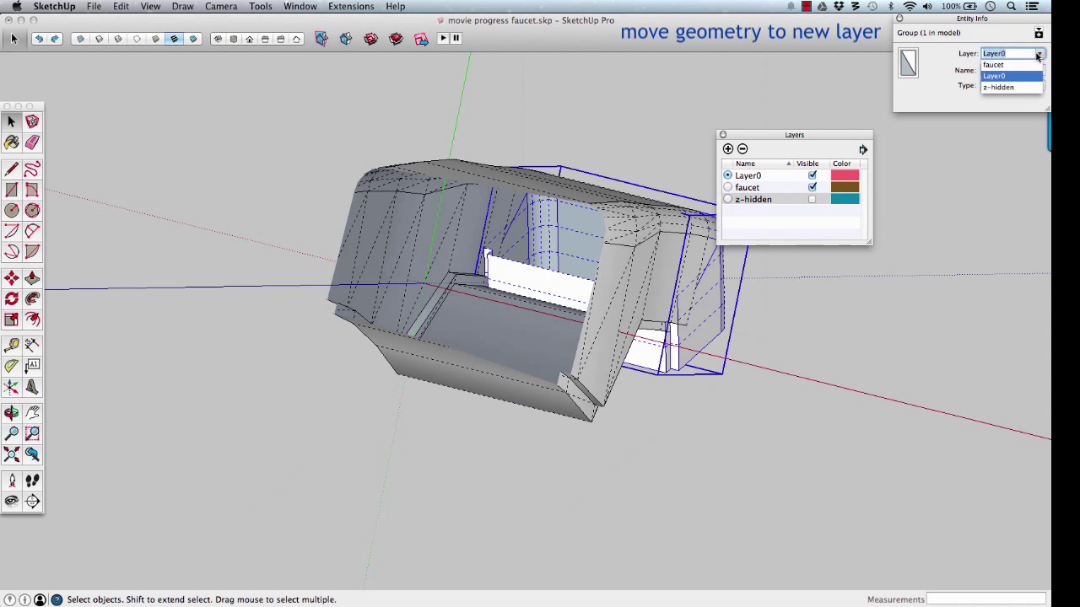
pyautogui.click(1004, 88)
pyautogui.moveTo(690, 315); pyautogui.dragTo(426, 346, button='middle')
pyautogui.scroll(5, 698, 337)
# Step: Close the opening with a new face and align the axes to it
pyautogui.press('l')
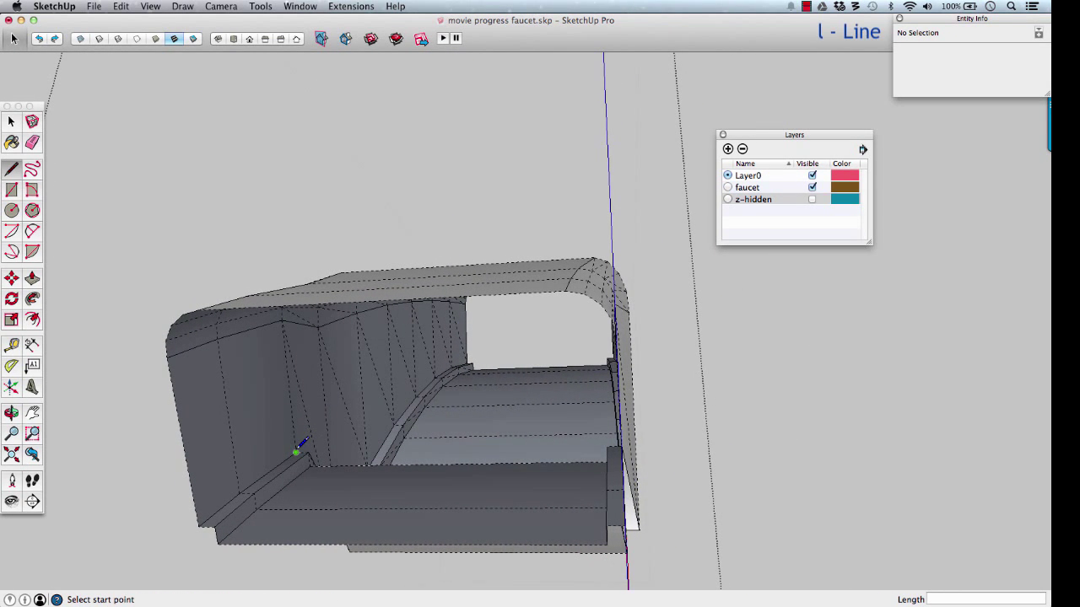
pyautogui.click(308, 452)
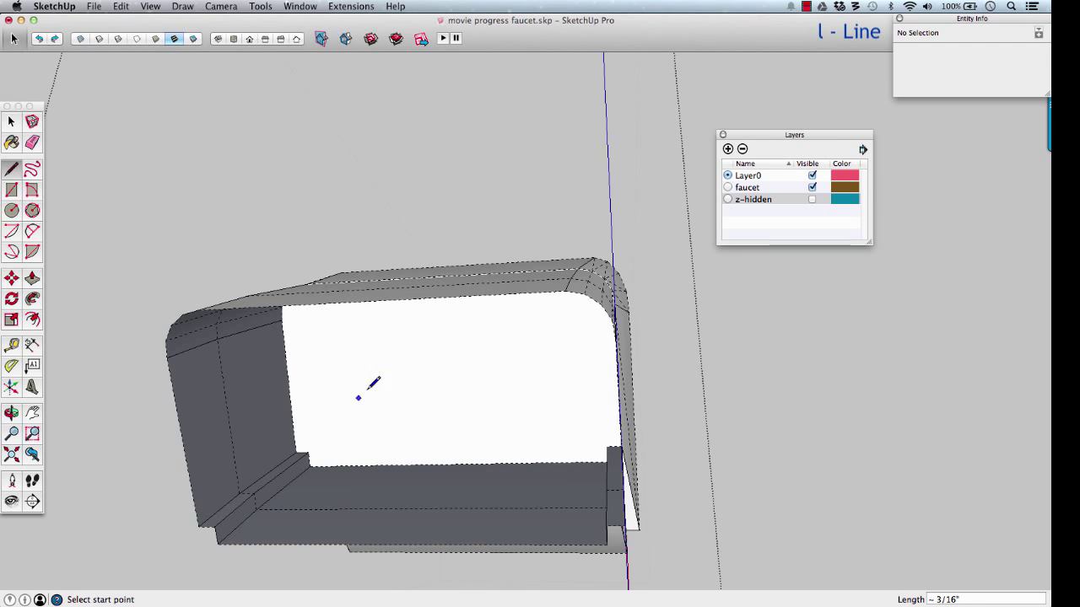
pyautogui.rightClick(384, 373)
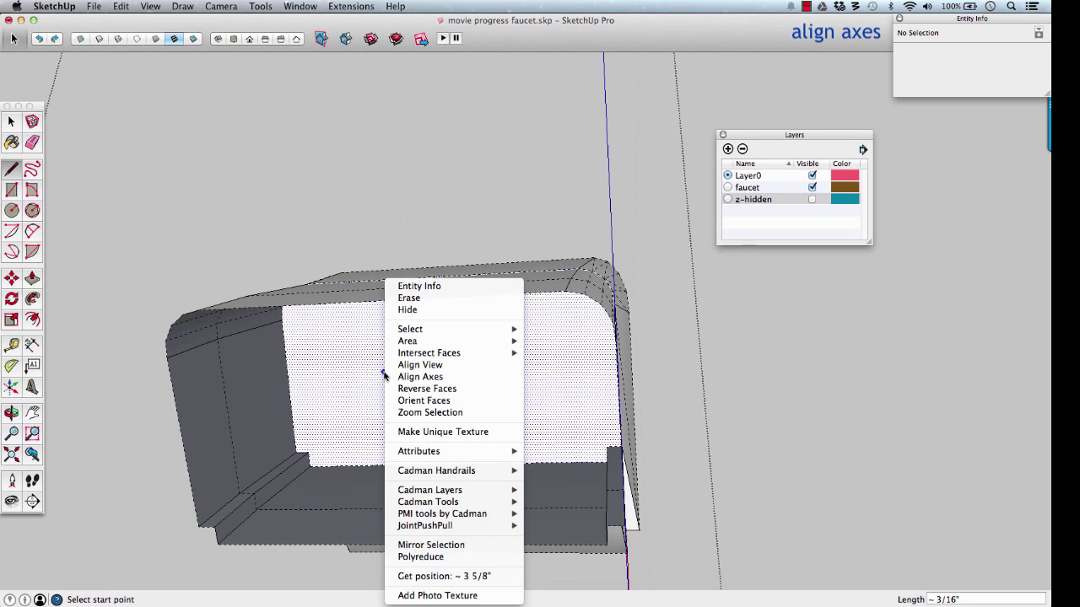
pyautogui.click(465, 377)
pyautogui.press('s')
pyautogui.moveTo(389, 381); pyautogui.dragTo(489, 465, button='middle')
pyautogui.hotkey('shift', 'c')
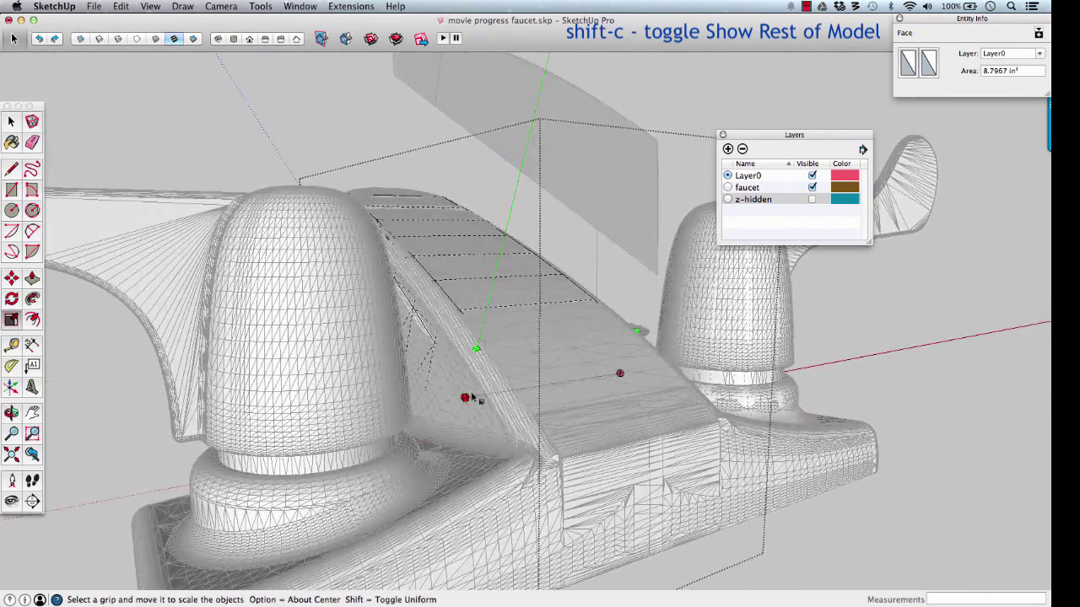
# Step: Stretch the new face downward to twice its height
pyautogui.click(465, 398)
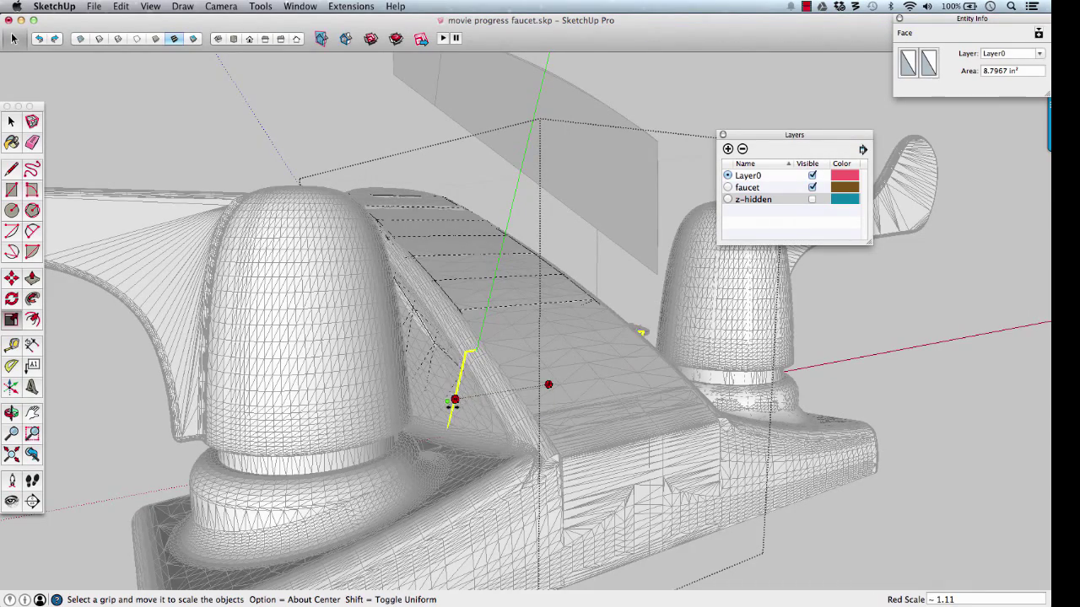
pyautogui.scroll(5, 453, 403)
pyautogui.moveTo(459, 406); pyautogui.dragTo(586, 408, button='middle')
pyautogui.moveTo(555, 386); pyautogui.dragTo(585, 456)
pyautogui.hotkey('shift', 'c')
pyautogui.moveTo(585, 456); pyautogui.dragTo(388, 456, button='middle')
pyautogui.scroll(-5, 575, 380)
# Step: Shrink the small triangular tip face to half its size and return to Select
pyautogui.press('s')
pyautogui.moveTo(506, 411); pyautogui.dragTo(486, 353)
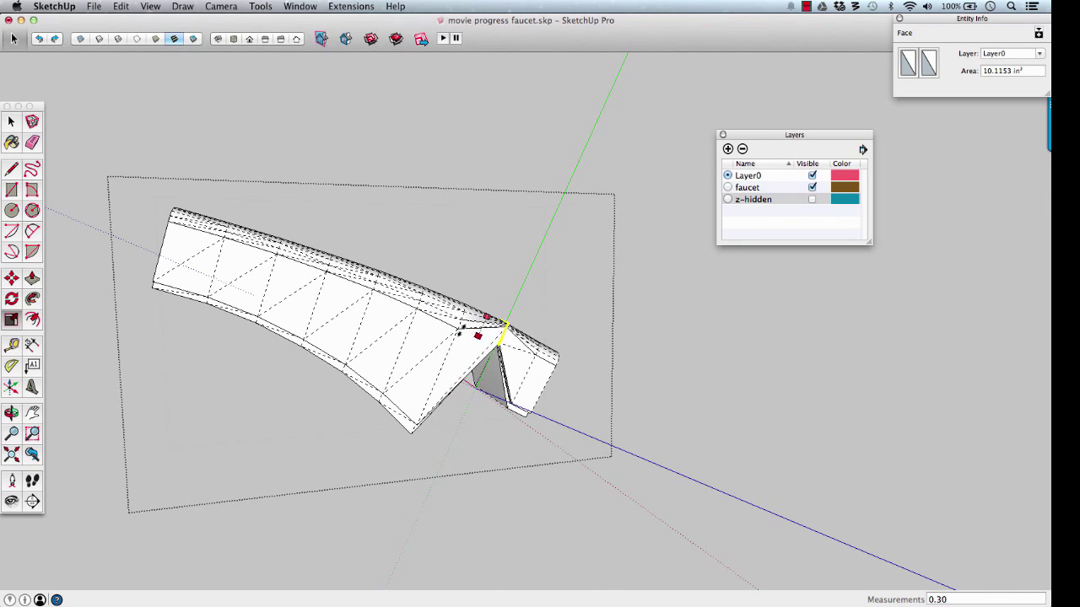
pyautogui.moveTo(458, 331); pyautogui.dragTo(458, 330)
pyautogui.press('space')
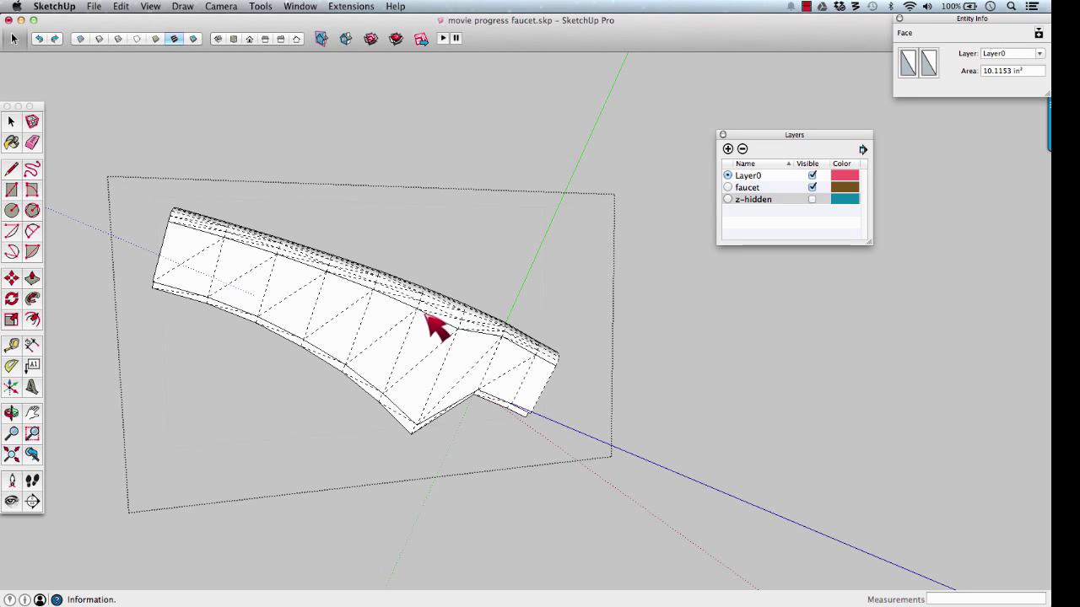
pyautogui.moveTo(462, 371); pyautogui.dragTo(700, 441, button='middle')
# Step: Scale the neck's bottom end face to Green Scale 2.00, reaching 20.2306 in²
pyautogui.press('s')
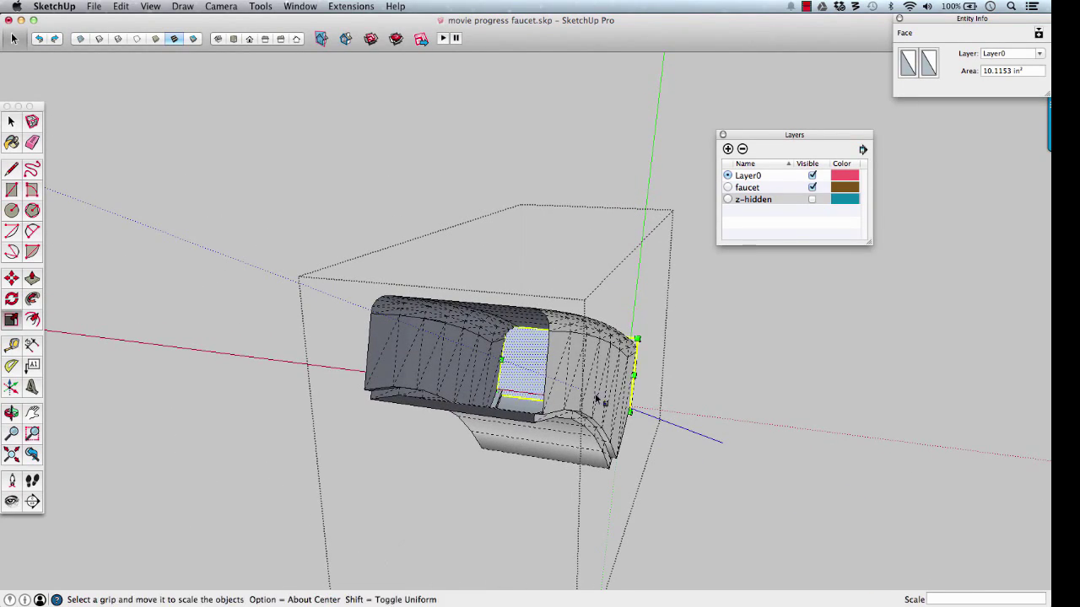
pyautogui.moveTo(528, 368); pyautogui.dragTo(460, 383, button='middle')
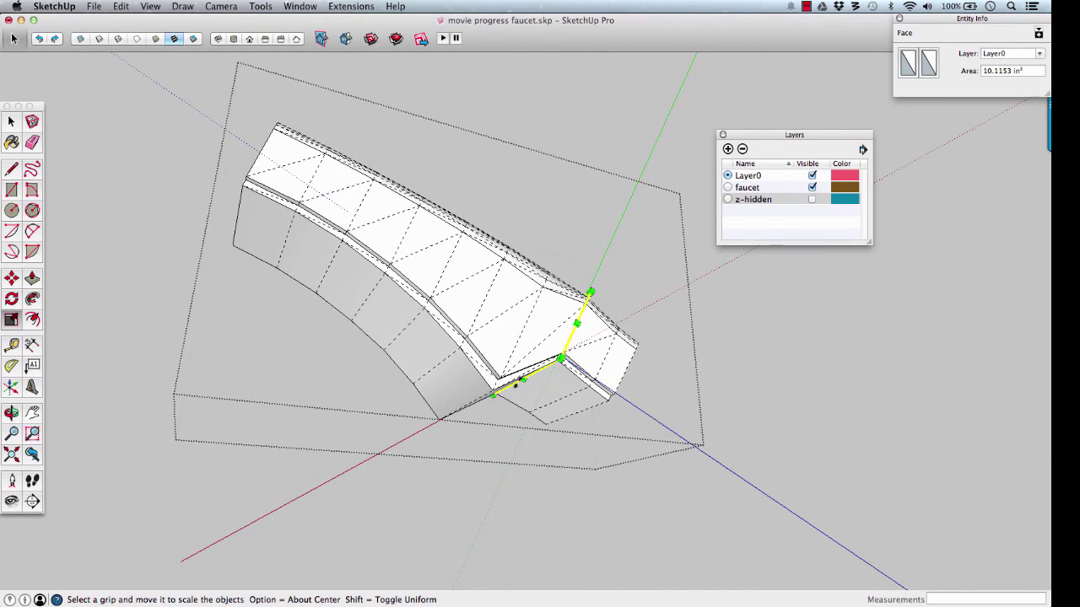
pyautogui.moveTo(516, 385); pyautogui.dragTo(485, 425)
pyautogui.middleClick(485, 426)
pyautogui.moveTo(484, 426); pyautogui.dragTo(447, 506, button='middle')
pyautogui.moveTo(447, 506); pyautogui.dragTo(461, 488)
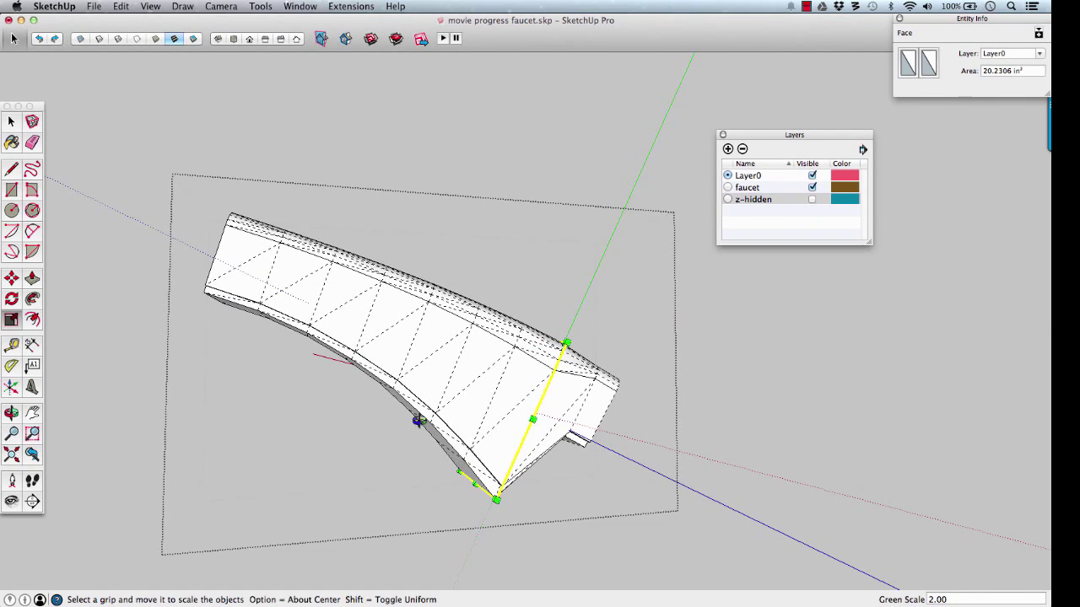
# Step: Compare the neck with the faucet and delete the selected face
pyautogui.moveTo(414, 417)
pyautogui.mouseDown(button='middle')
pyautogui.moveTo(441, 393)
pyautogui.moveTo(470, 439)
pyautogui.moveTo(477, 386)
pyautogui.moveTo(504, 391)
pyautogui.mouseUp(button='middle')
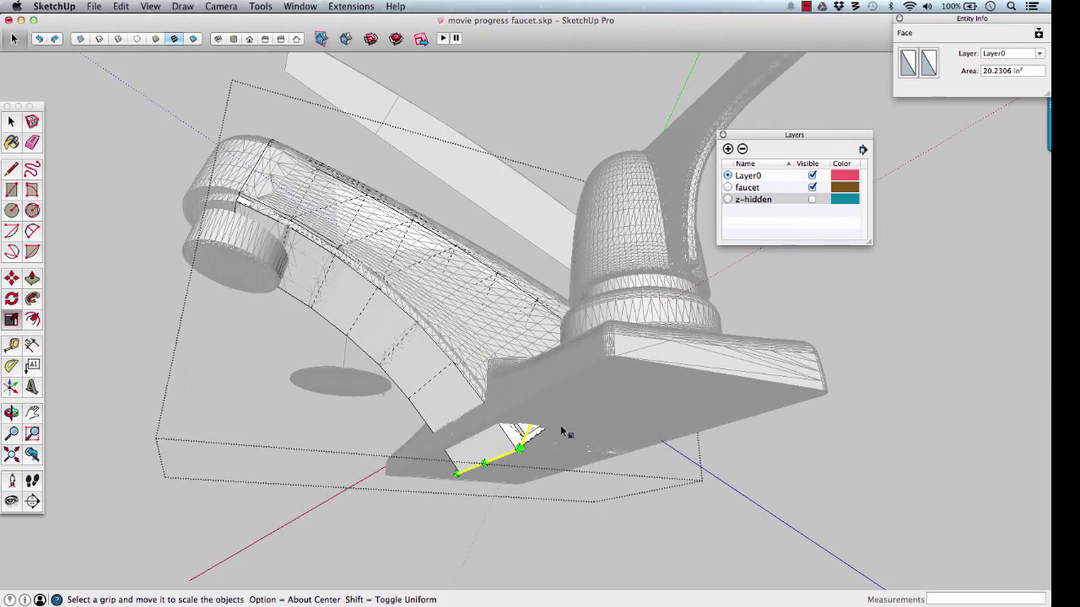
pyautogui.moveTo(564, 428)
pyautogui.mouseDown(button='middle')
pyautogui.moveTo(527, 360)
pyautogui.moveTo(546, 433)
pyautogui.mouseUp(button='middle')
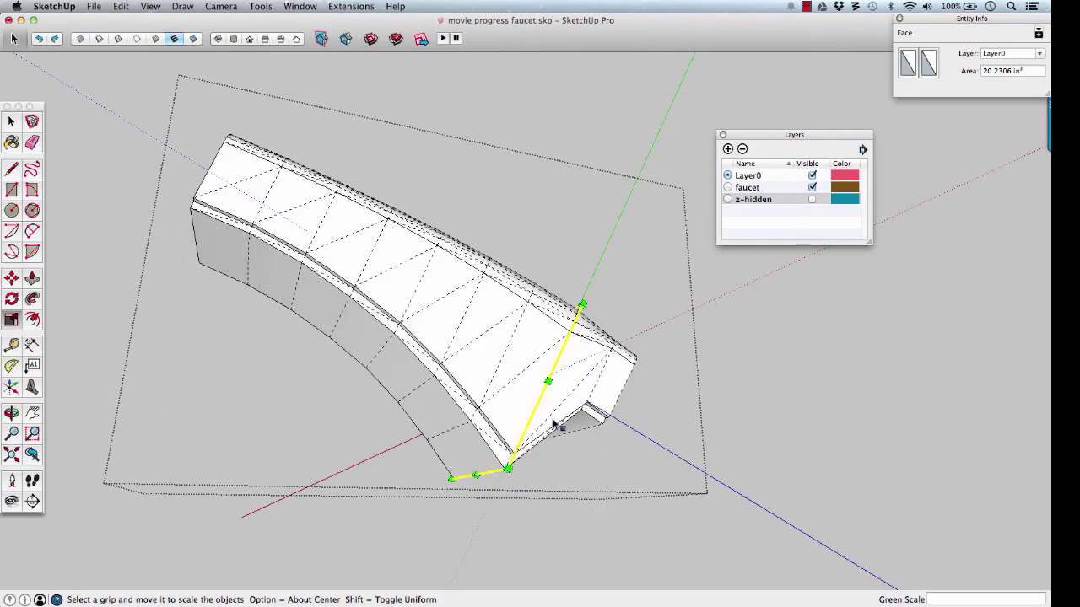
pyautogui.moveTo(554, 423)
pyautogui.mouseDown(button='middle')
pyautogui.moveTo(504, 371)
pyautogui.moveTo(458, 357)
pyautogui.moveTo(430, 309)
pyautogui.mouseUp(button='middle')
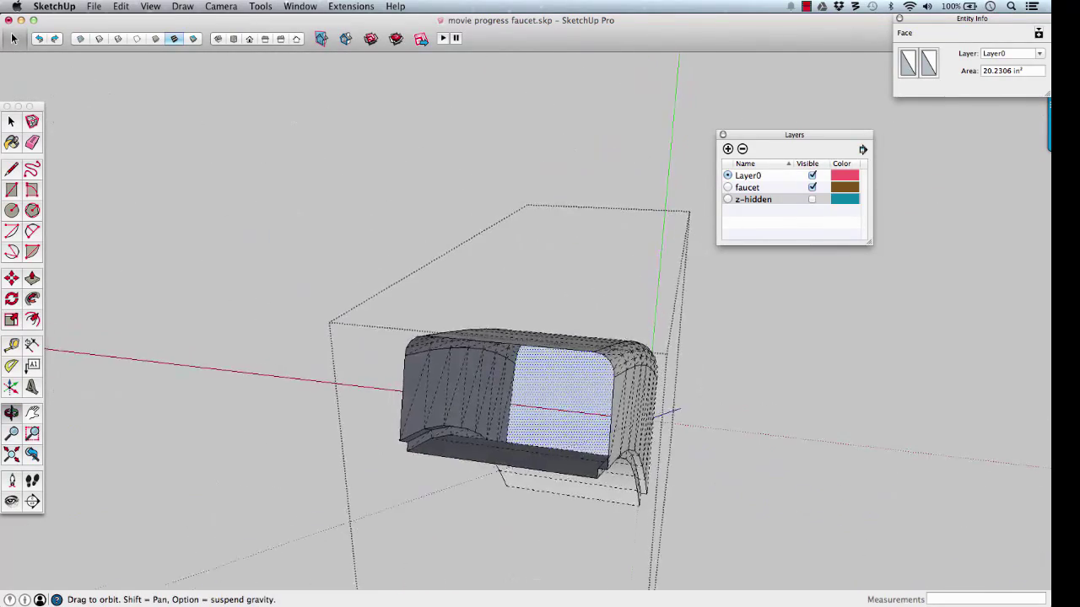
pyautogui.moveTo(553, 396); pyautogui.dragTo(519, 446, button='middle')
pyautogui.press('Delete')
pyautogui.scroll(5, 548, 409)
# Step: Finish the edge to create a new end face and align the axes to it
pyautogui.press('l')
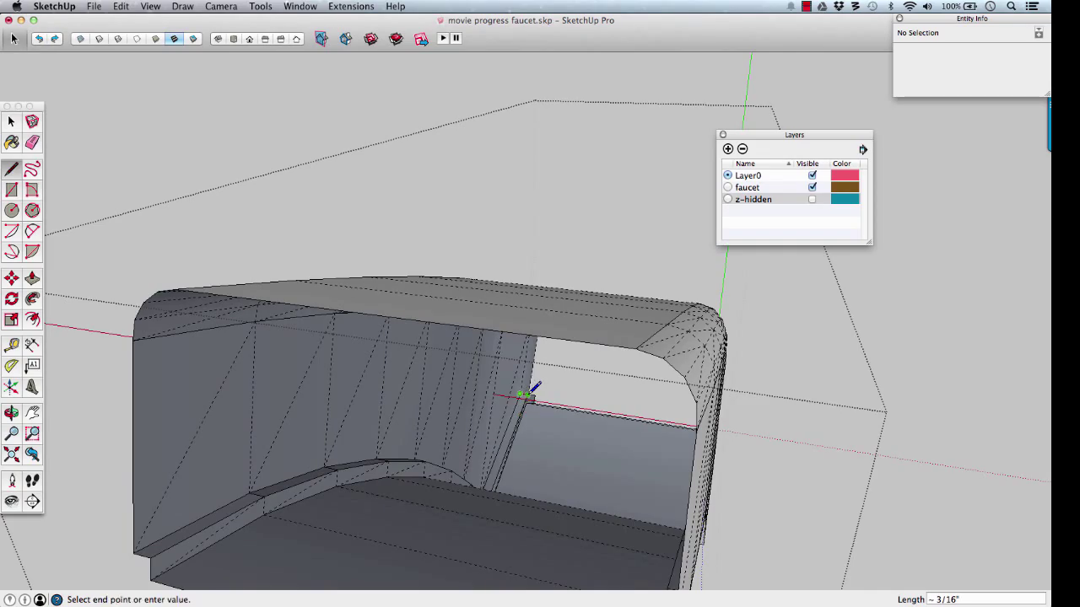
pyautogui.click(527, 394)
pyautogui.rightClick(560, 374)
pyautogui.click(615, 380)
pyautogui.moveTo(613, 394); pyautogui.dragTo(628, 450, button='middle')
pyautogui.scroll(-5, 374, 354)
# Step: Scale the end face toward the faucet surface, to 10.2043 in²
pyautogui.press('s')
pyautogui.moveTo(374, 355); pyautogui.dragTo(452, 458, button='middle')
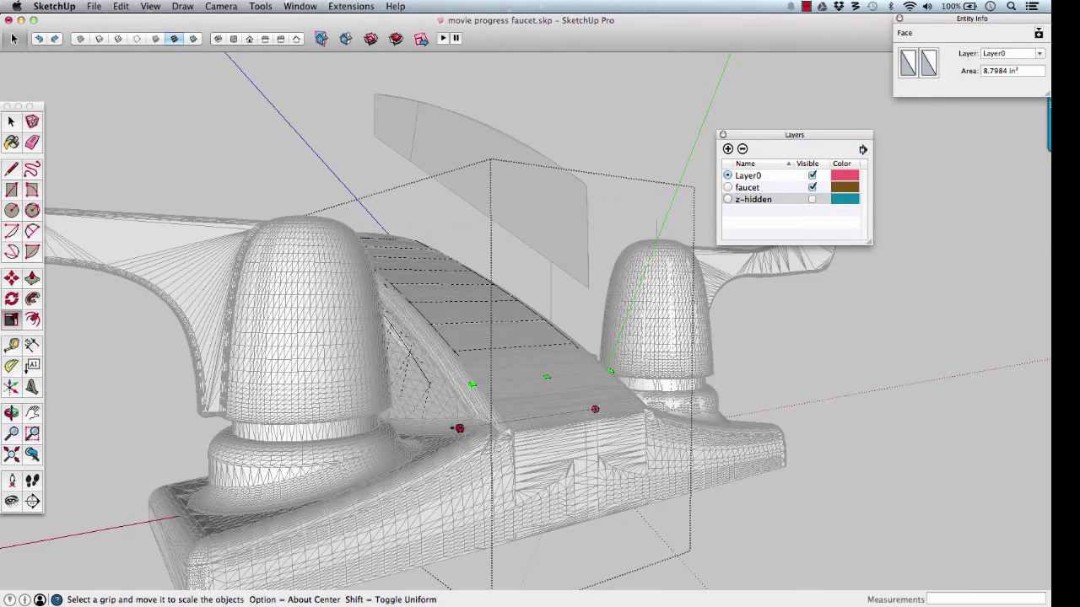
pyautogui.moveTo(450, 430); pyautogui.dragTo(445, 431)
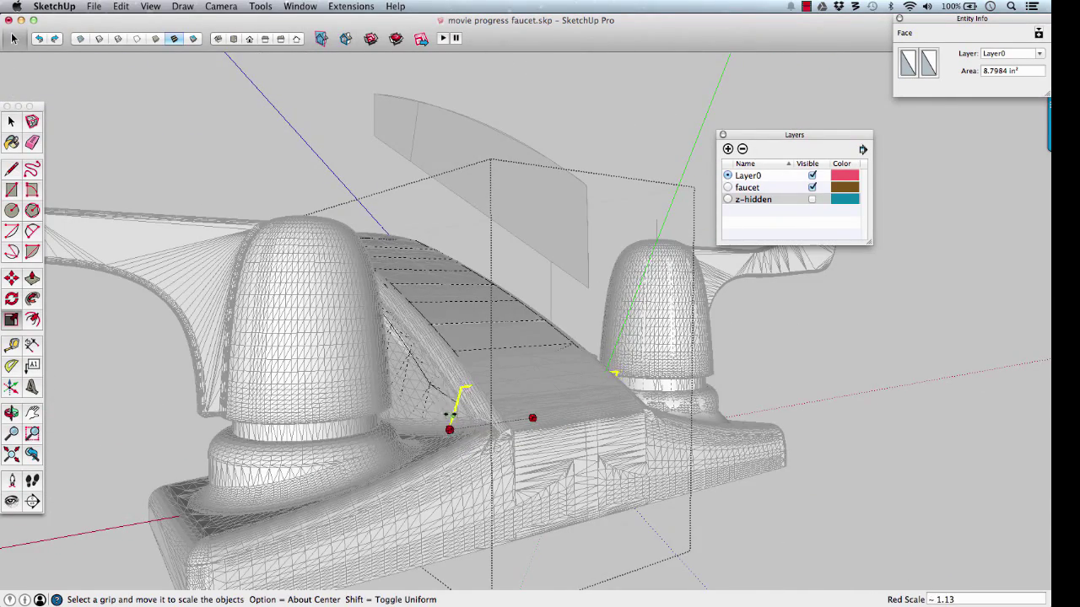
pyautogui.scroll(5, 444, 414)
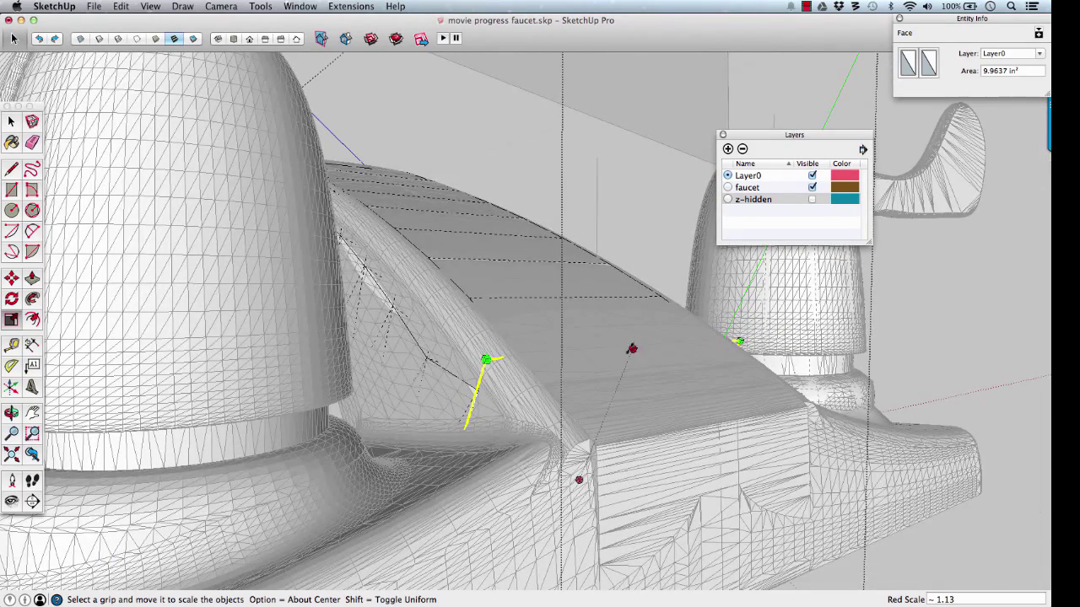
pyautogui.moveTo(632, 349); pyautogui.dragTo(626, 354)
pyautogui.moveTo(627, 354); pyautogui.dragTo(832, 366, button='middle')
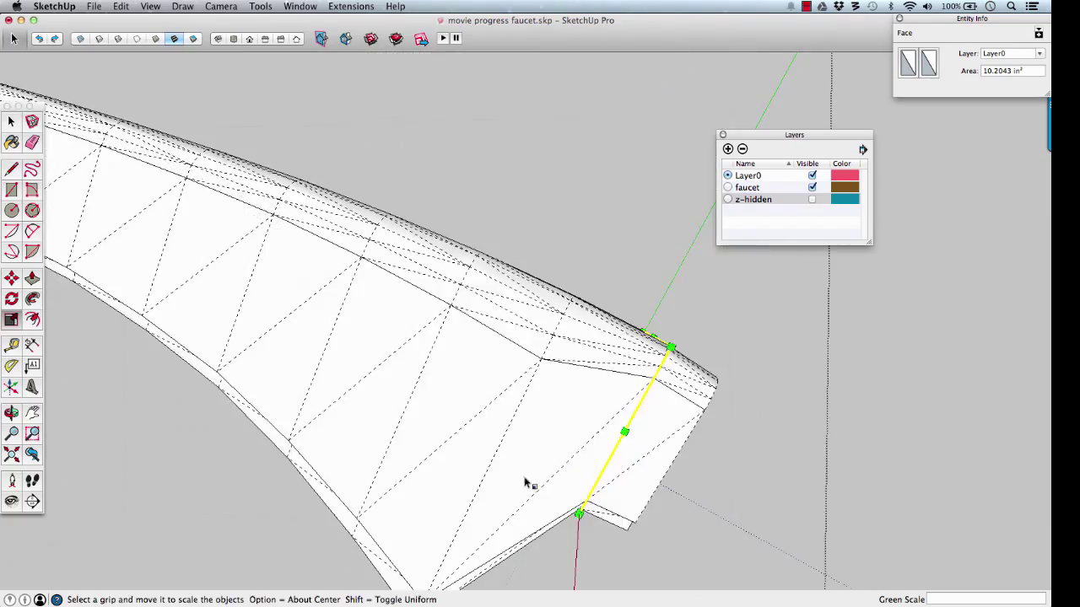
pyautogui.moveTo(526, 481); pyautogui.dragTo(499, 393, button='middle')
pyautogui.moveTo(498, 394); pyautogui.dragTo(495, 508)
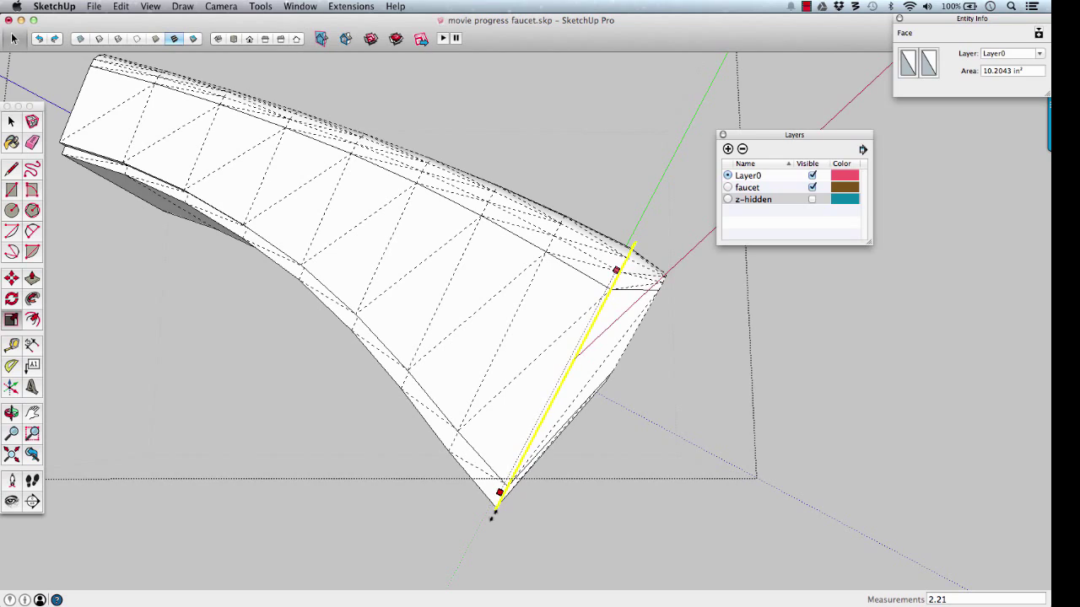
# Step: Commit the previous scale, close the neck's front end with a line, and align the axes to the new face
pyautogui.click(498, 522)
pyautogui.moveTo(591, 397); pyautogui.dragTo(405, 373, button='middle')
pyautogui.press('space')
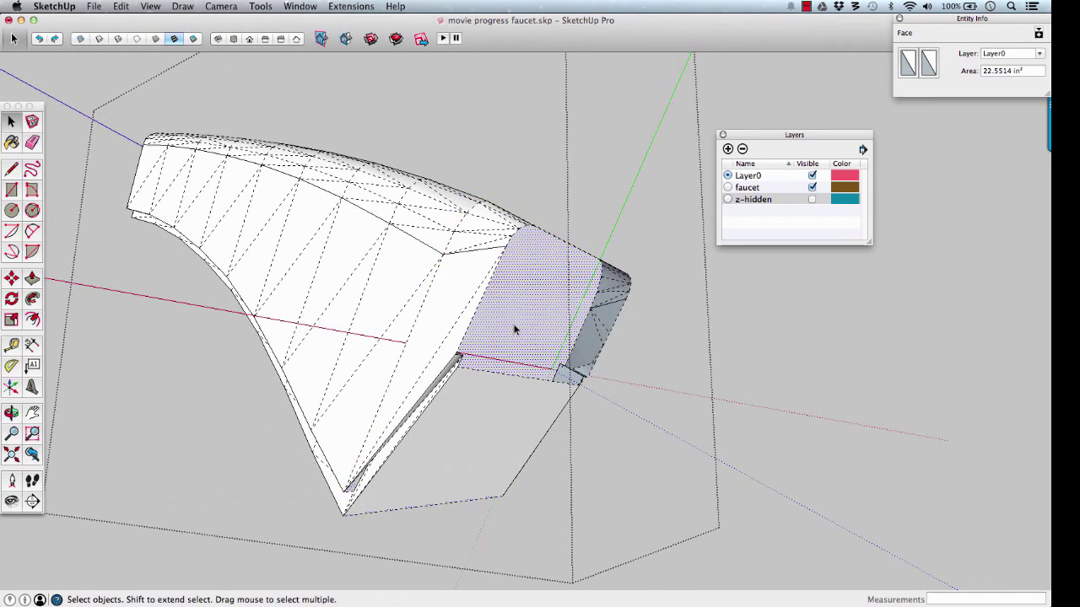
pyautogui.click(491, 368)
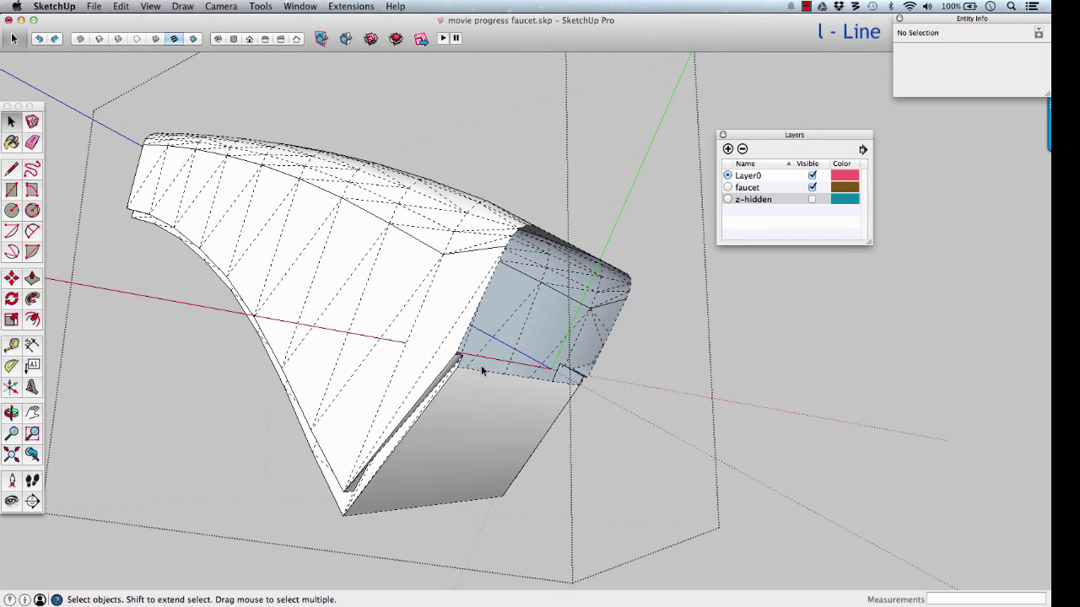
pyautogui.press('l')
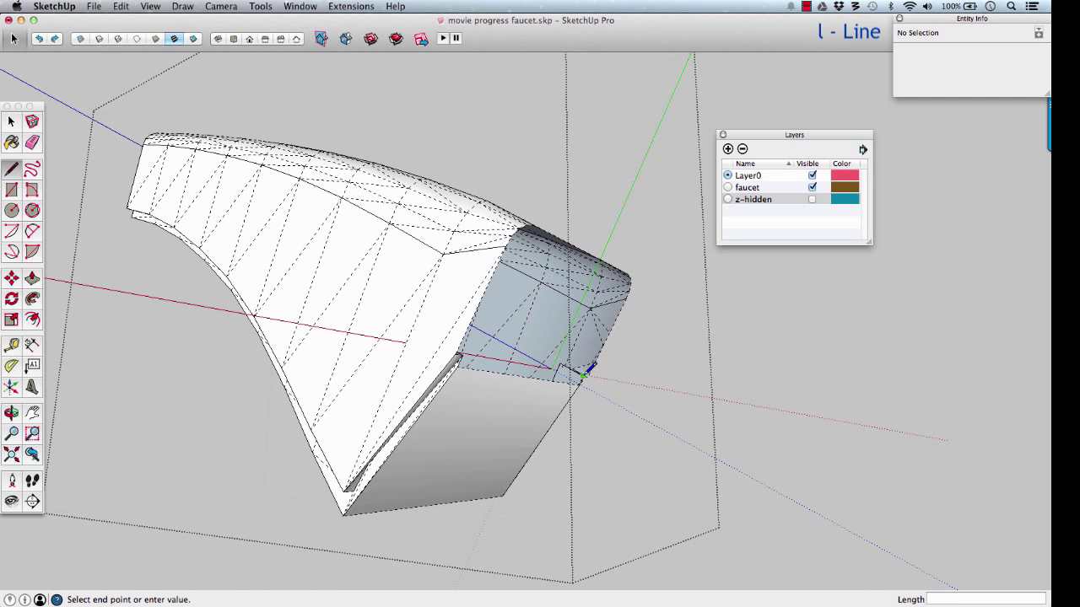
pyautogui.click(592, 374)
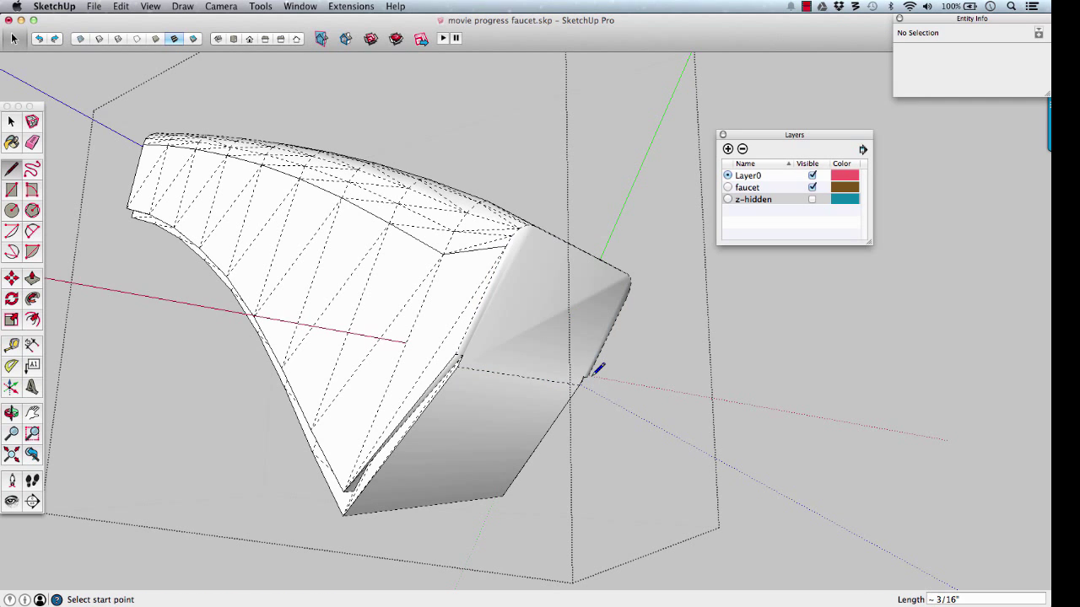
pyautogui.press('space')
pyautogui.rightClick(552, 331)
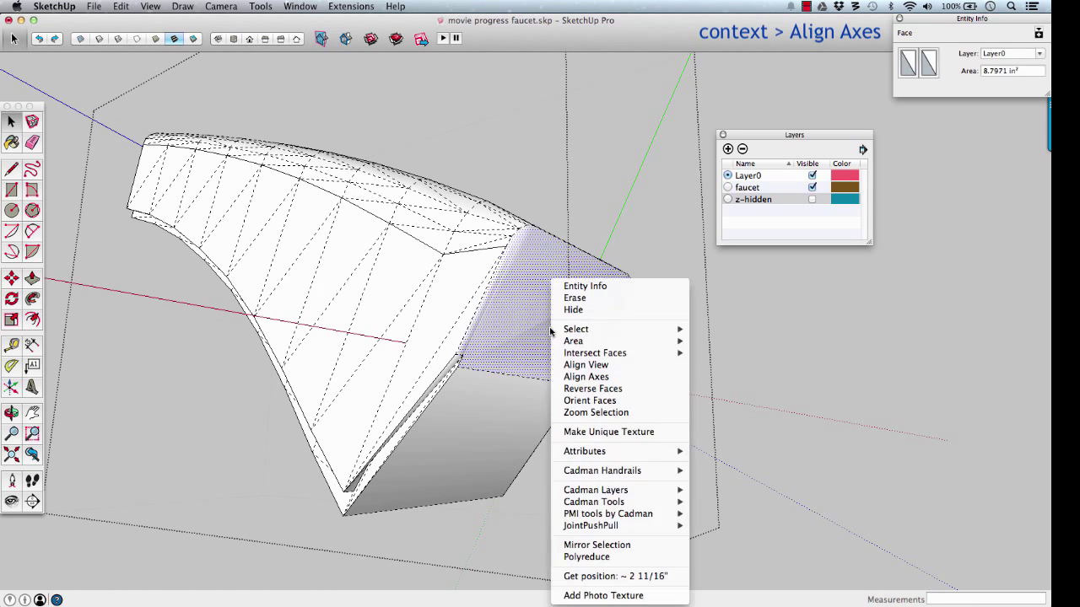
pyautogui.click(594, 376)
# Step: Stretch the front face along the red axis toward the faucet body
pyautogui.press('s')
pyautogui.moveTo(539, 332); pyautogui.dragTo(475, 393, button='middle')
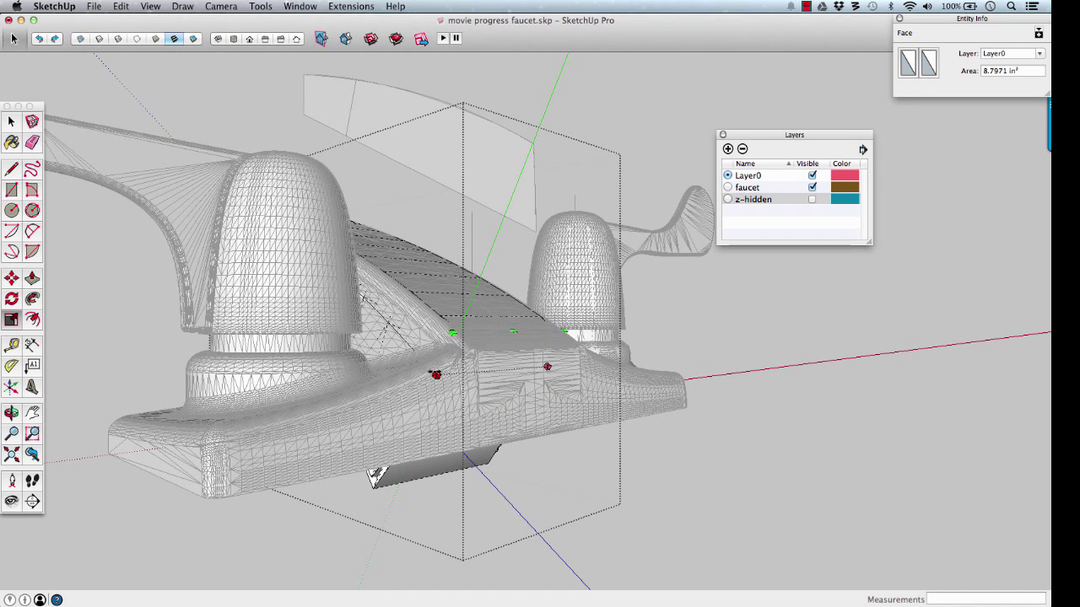
pyautogui.moveTo(436, 374); pyautogui.dragTo(403, 378)
pyautogui.scroll(5, 437, 350)
pyautogui.moveTo(429, 339)
pyautogui.mouseDown()
pyautogui.moveTo(431, 351)
pyautogui.moveTo(427, 327)
pyautogui.mouseUp()
pyautogui.scroll(6, 434, 329)
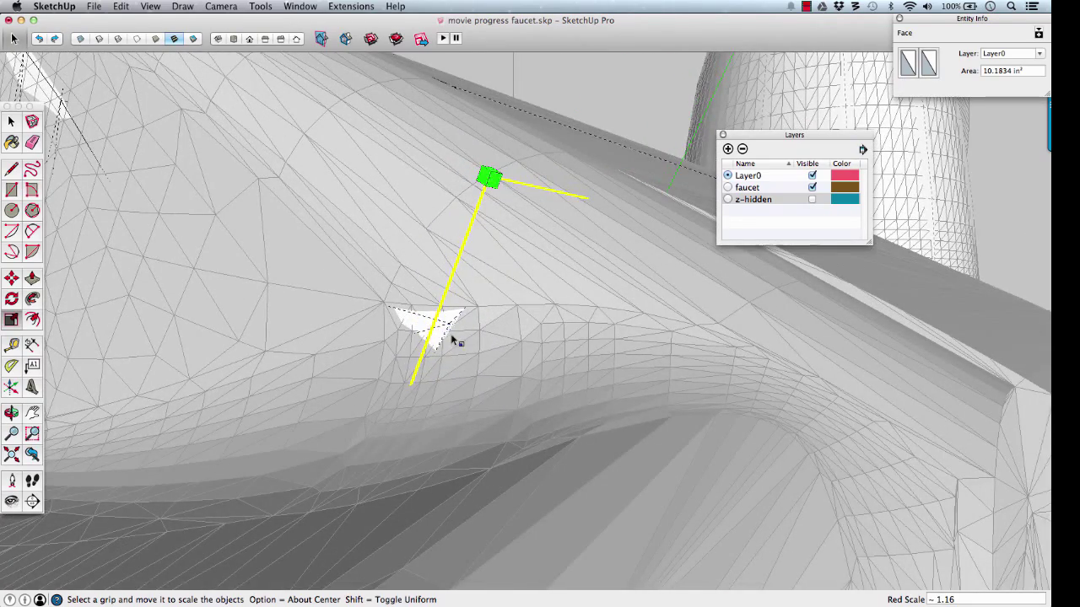
pyautogui.scroll(-5, 453, 339)
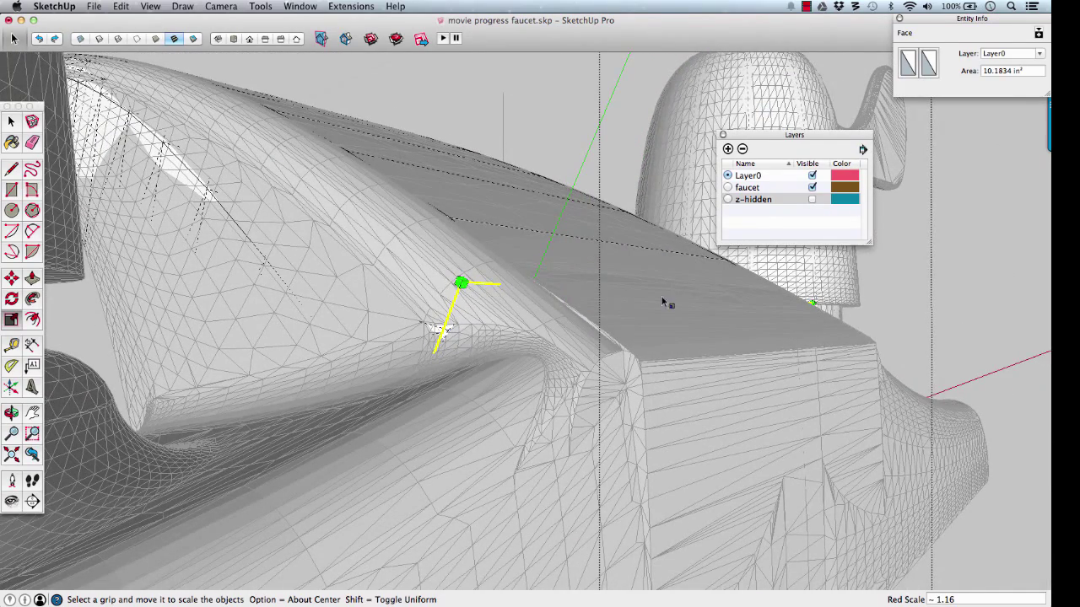
pyautogui.click(699, 297)
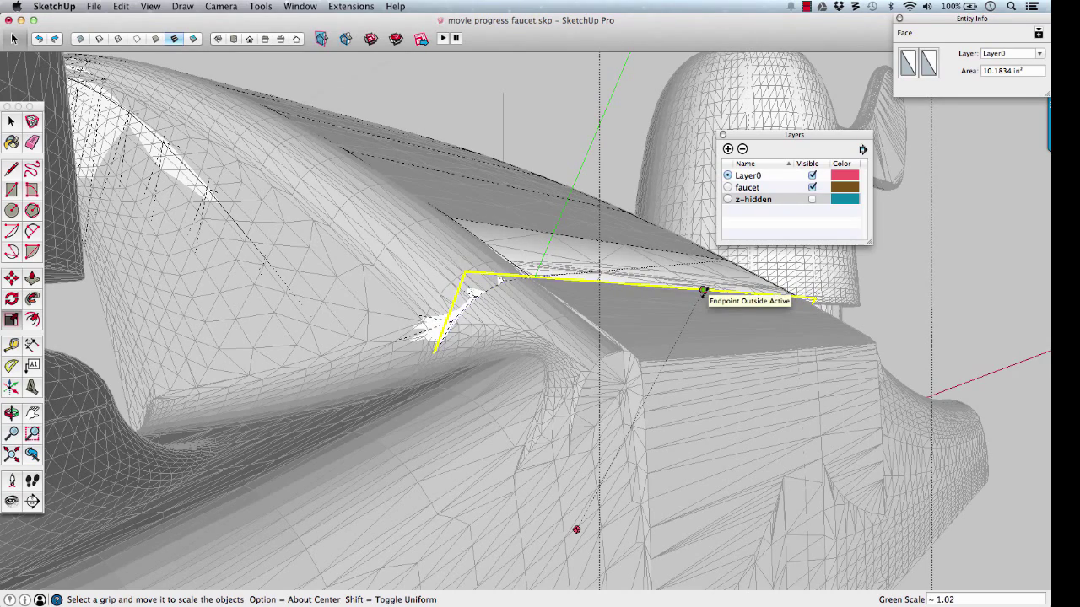
# Step: Stretch the end face along the green axis to 24.3003 in², widening the neck tip
pyautogui.scroll(8, 705, 291)
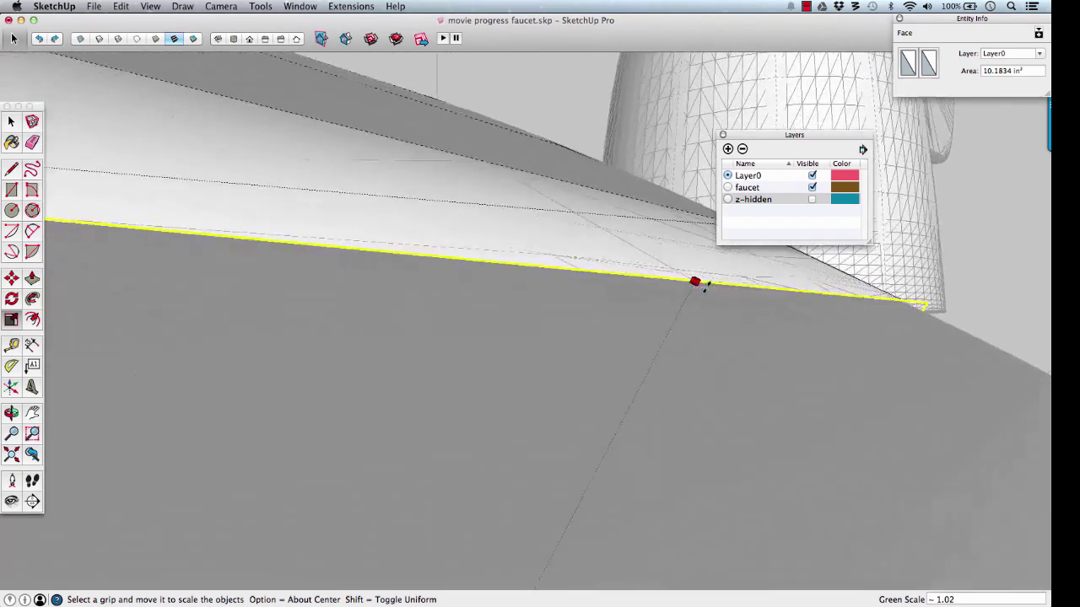
pyautogui.click(690, 284)
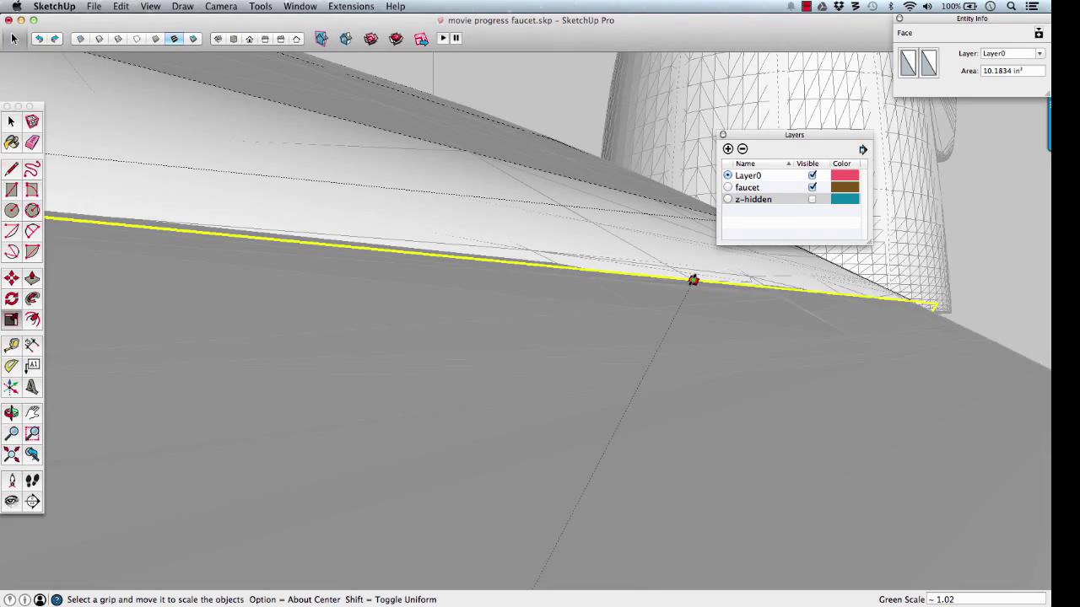
pyautogui.moveTo(692, 281)
pyautogui.mouseDown(button='middle')
pyautogui.moveTo(627, 306)
pyautogui.moveTo(621, 295)
pyautogui.moveTo(641, 289)
pyautogui.moveTo(649, 302)
pyautogui.moveTo(615, 313)
pyautogui.moveTo(564, 357)
pyautogui.moveTo(562, 322)
pyautogui.moveTo(577, 358)
pyautogui.mouseUp(button='middle')
pyautogui.moveTo(570, 386); pyautogui.dragTo(499, 516)
# Step: Orbit and zoom around the faucet to inspect the stretched neck front end from several angles
pyautogui.moveTo(466, 437); pyautogui.dragTo(628, 451, button='middle')
pyautogui.moveTo(447, 300); pyautogui.dragTo(786, 417, button='middle')
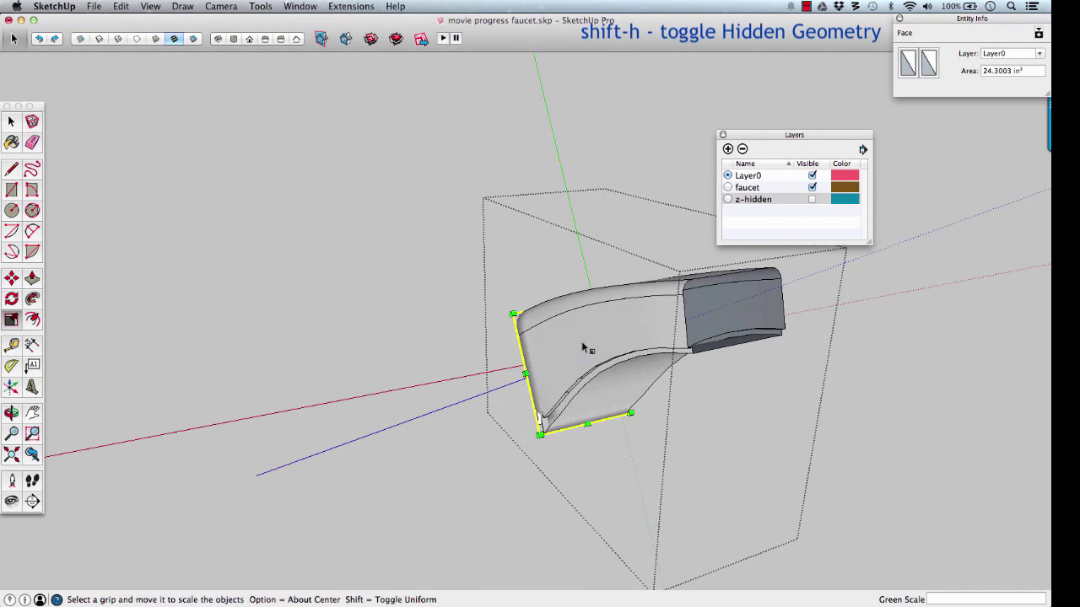
pyautogui.moveTo(583, 344); pyautogui.dragTo(598, 418, button='middle')
pyautogui.scroll(2, 592, 411)
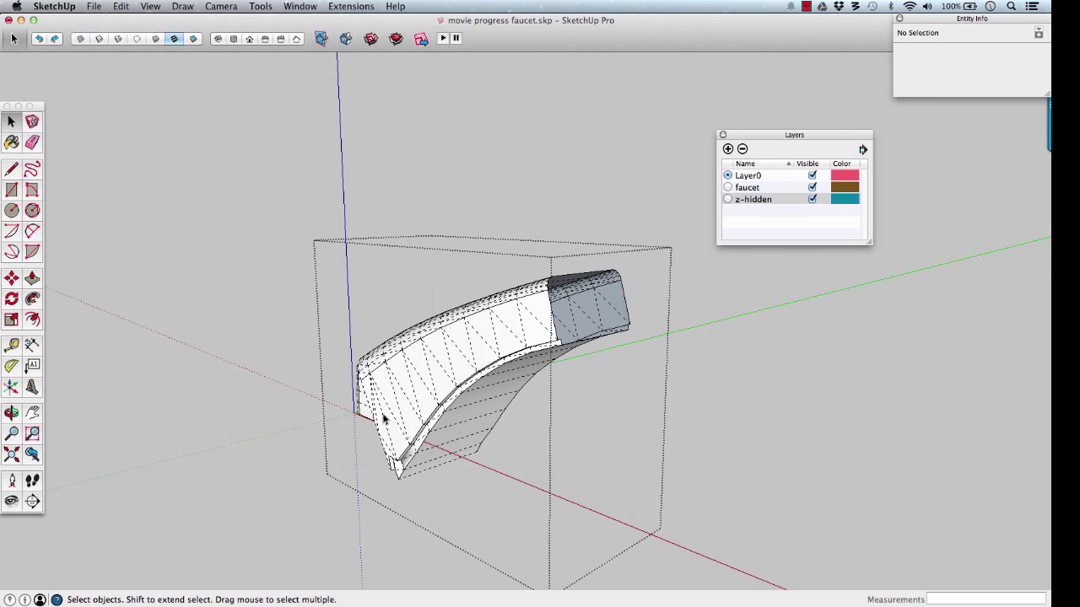
pyautogui.moveTo(381, 419); pyautogui.dragTo(658, 409, button='middle')
pyautogui.moveTo(381, 458); pyautogui.dragTo(569, 404, button='middle')
pyautogui.scroll(3, 521, 435)
# Step: Open the end-cap group and select its left and right rounded ends, comparing against the faucet mesh
pyautogui.click(550, 428)
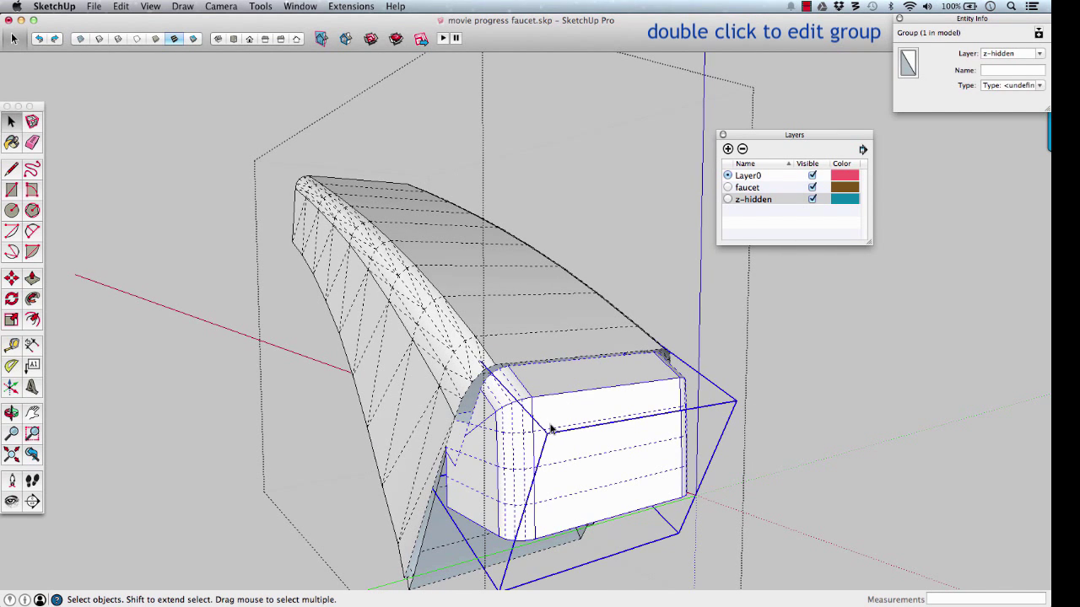
pyautogui.doubleClick(550, 428)
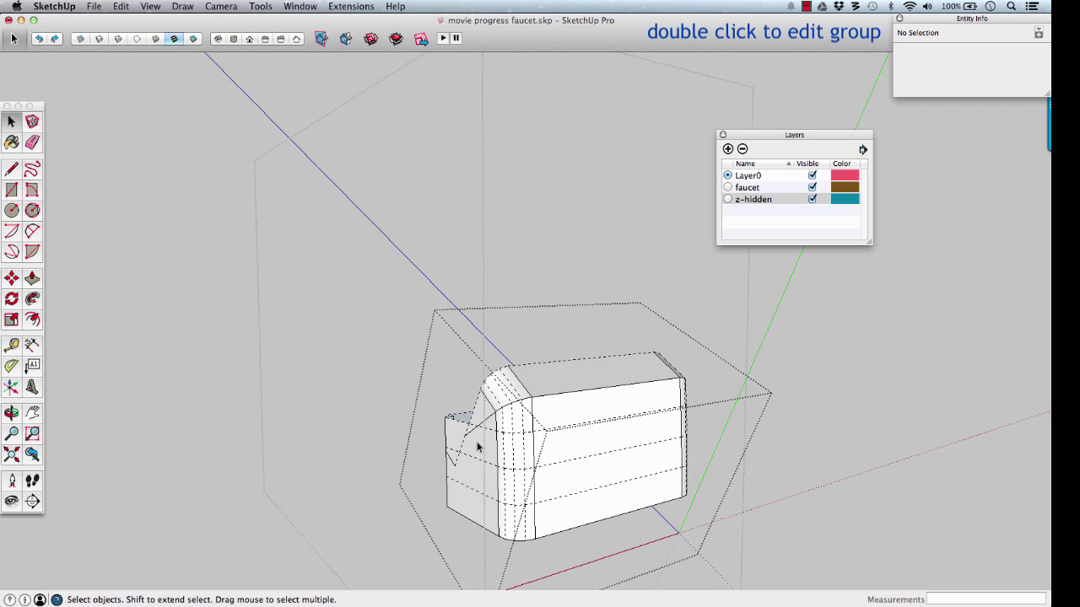
pyautogui.moveTo(580, 452); pyautogui.dragTo(467, 458, button='middle')
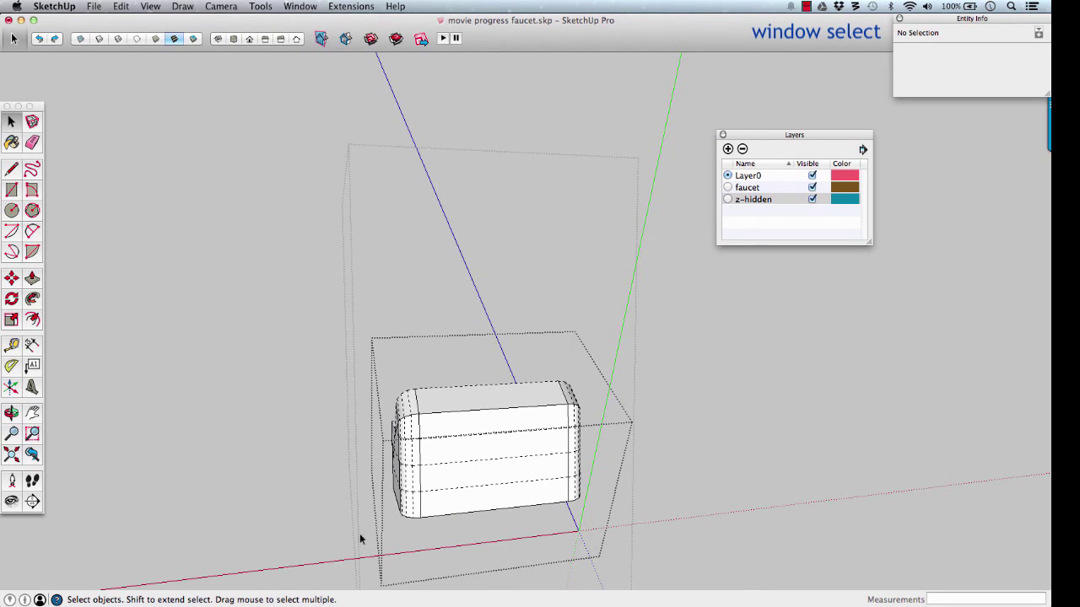
pyautogui.moveTo(447, 404); pyautogui.dragTo(444, 355)
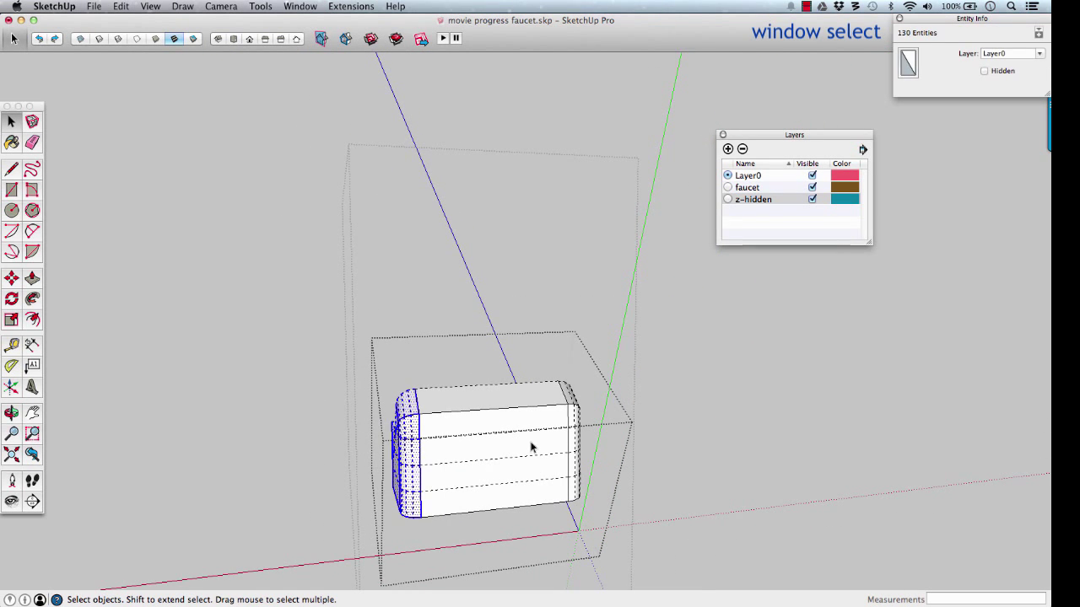
pyautogui.moveTo(558, 463); pyautogui.dragTo(481, 523, button='middle')
pyautogui.keyDown('shift'); pyautogui.moveTo(573, 333); pyautogui.dragTo(573, 334); pyautogui.keyUp('shift')
pyautogui.moveTo(436, 412); pyautogui.dragTo(603, 438, button='middle')
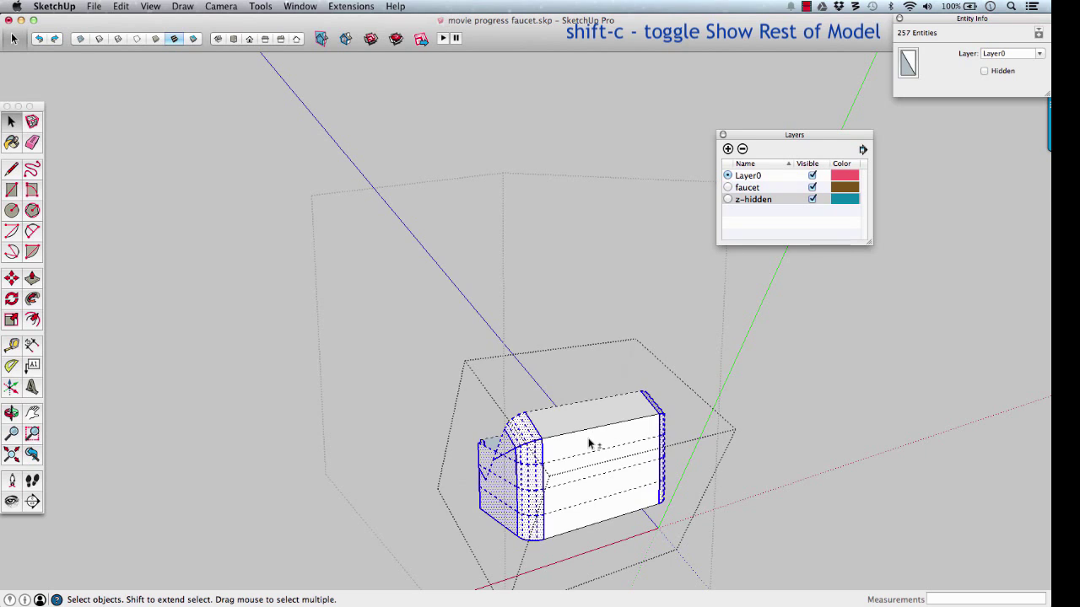
pyautogui.hotkey('shift', 'c')
pyautogui.hotkey('shift', 'c')
pyautogui.click(812, 188)
pyautogui.click(812, 188)
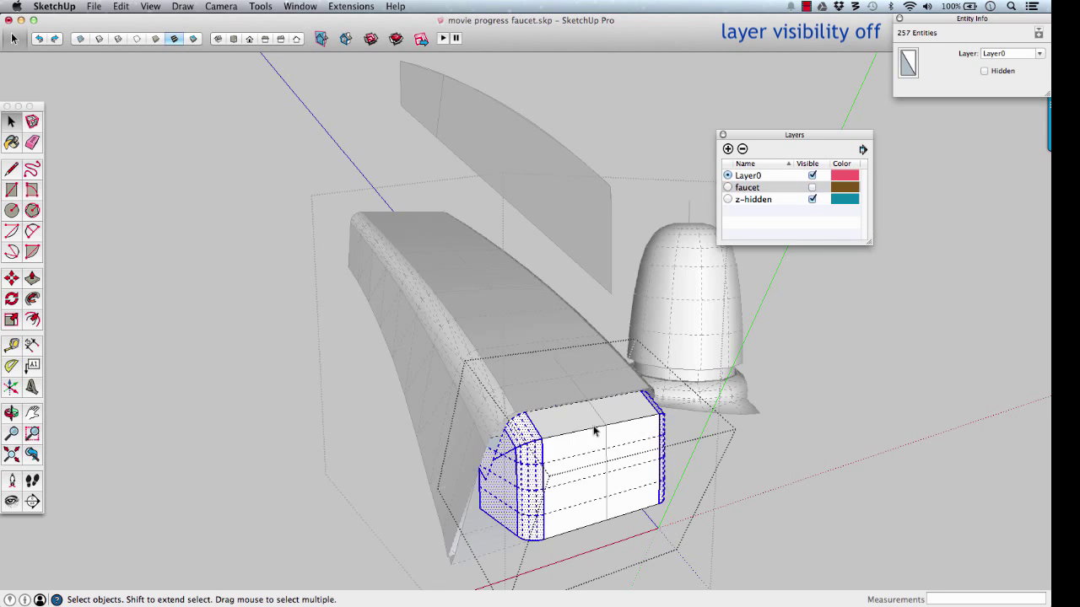
pyautogui.moveTo(590, 436); pyautogui.dragTo(542, 471, button='middle')
# Step: Widen the selected block about its centre by 1.15, checking the fit against the faucet mesh
pyautogui.press('s')
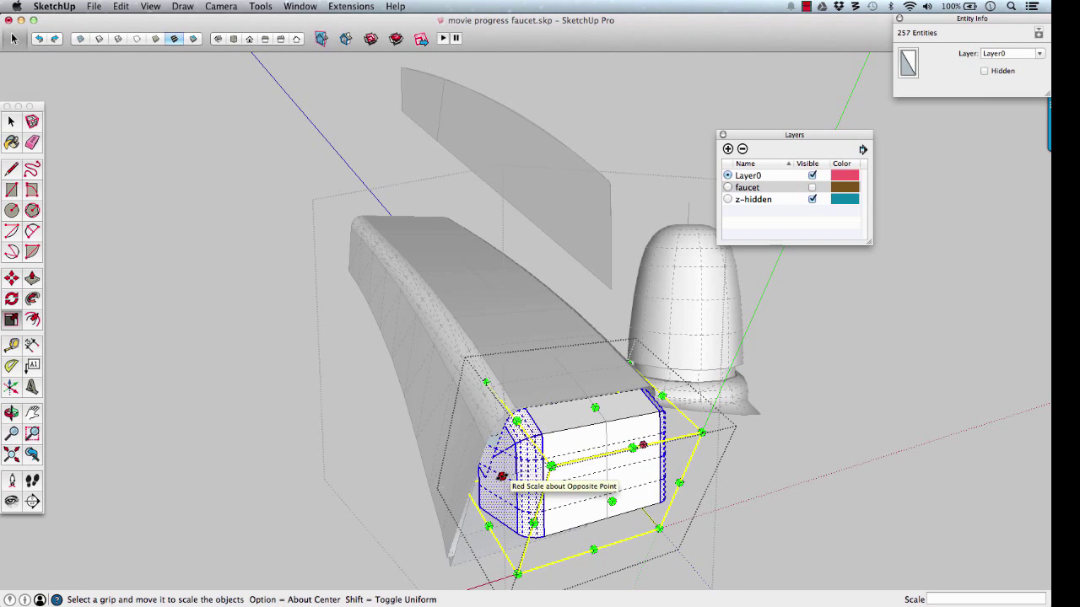
pyautogui.press('alt')
pyautogui.moveTo(502, 476); pyautogui.dragTo(483, 445)
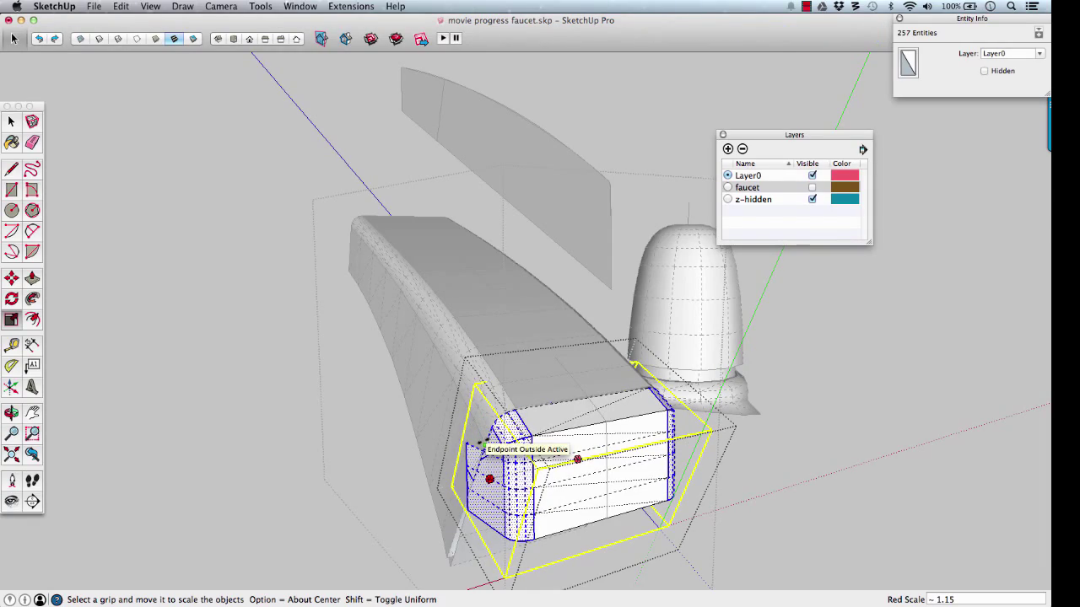
pyautogui.scroll(8, 491, 442)
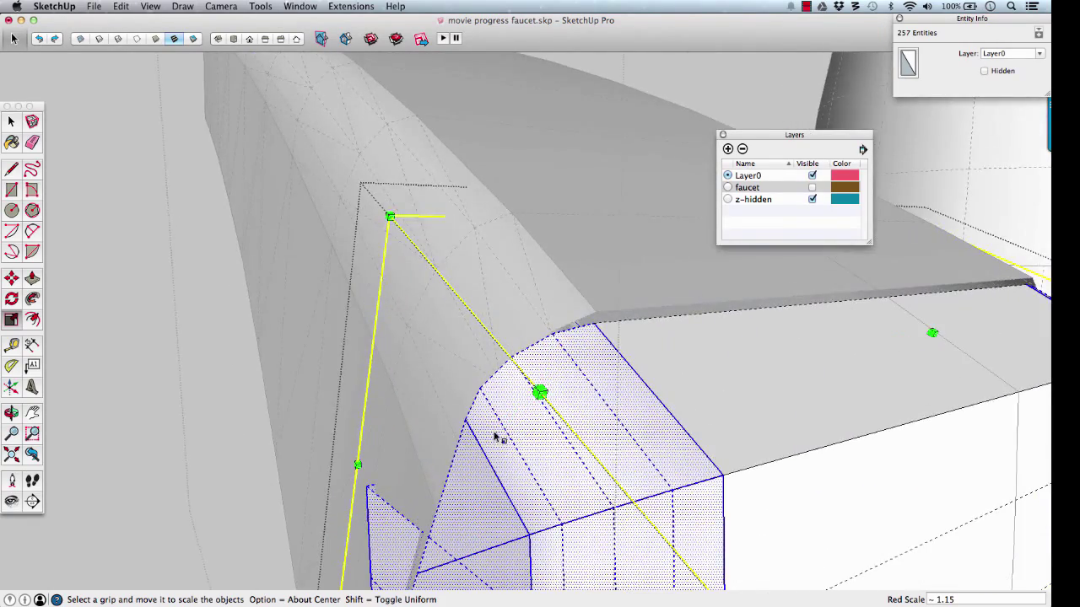
pyautogui.moveTo(496, 436)
pyautogui.mouseDown(button='middle')
pyautogui.moveTo(511, 408)
pyautogui.moveTo(646, 360)
pyautogui.moveTo(585, 400)
pyautogui.moveTo(453, 456)
pyautogui.moveTo(639, 433)
pyautogui.moveTo(494, 393)
pyautogui.moveTo(526, 382)
pyautogui.moveTo(393, 400)
pyautogui.moveTo(730, 414)
pyautogui.moveTo(571, 408)
pyautogui.moveTo(650, 414)
pyautogui.mouseUp(button='middle')
pyautogui.scroll(-5, 526, 382)
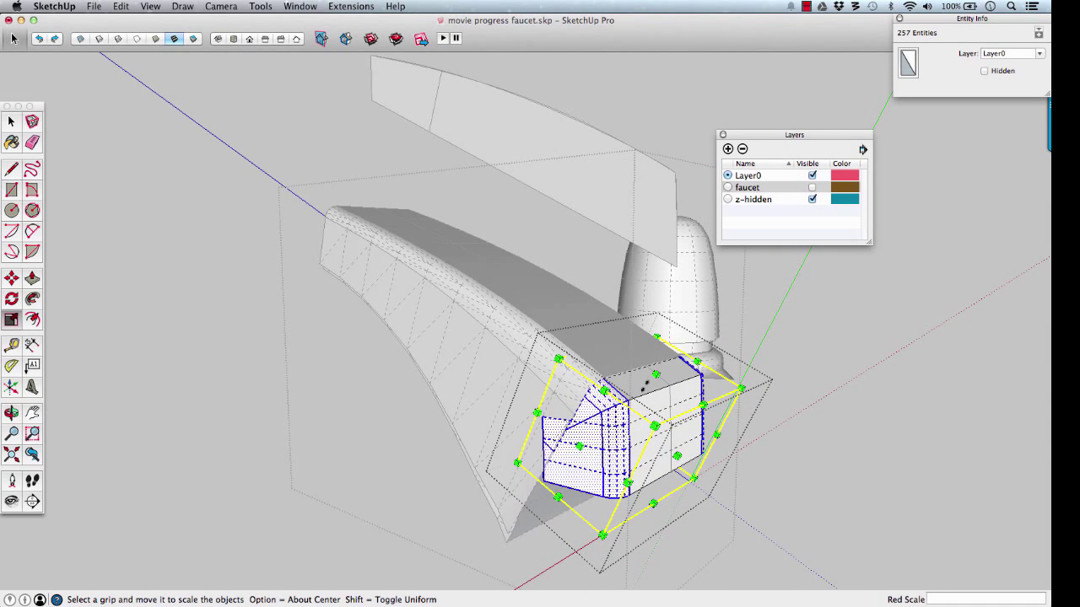
pyautogui.click(812, 188)
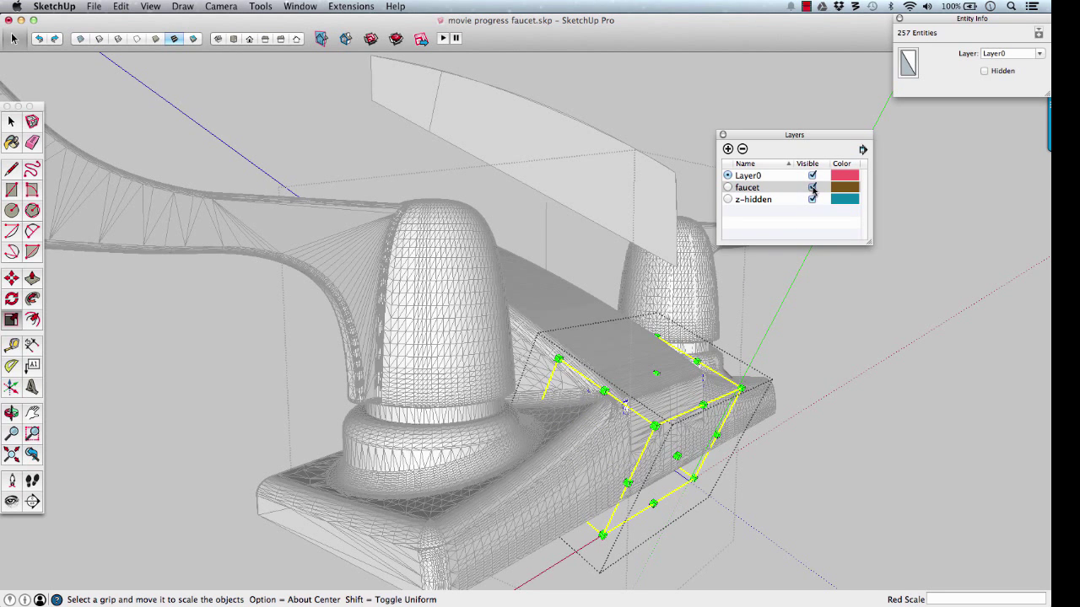
pyautogui.click(812, 188)
pyautogui.moveTo(666, 396); pyautogui.dragTo(615, 422, button='middle')
pyautogui.scroll(3, 601, 408)
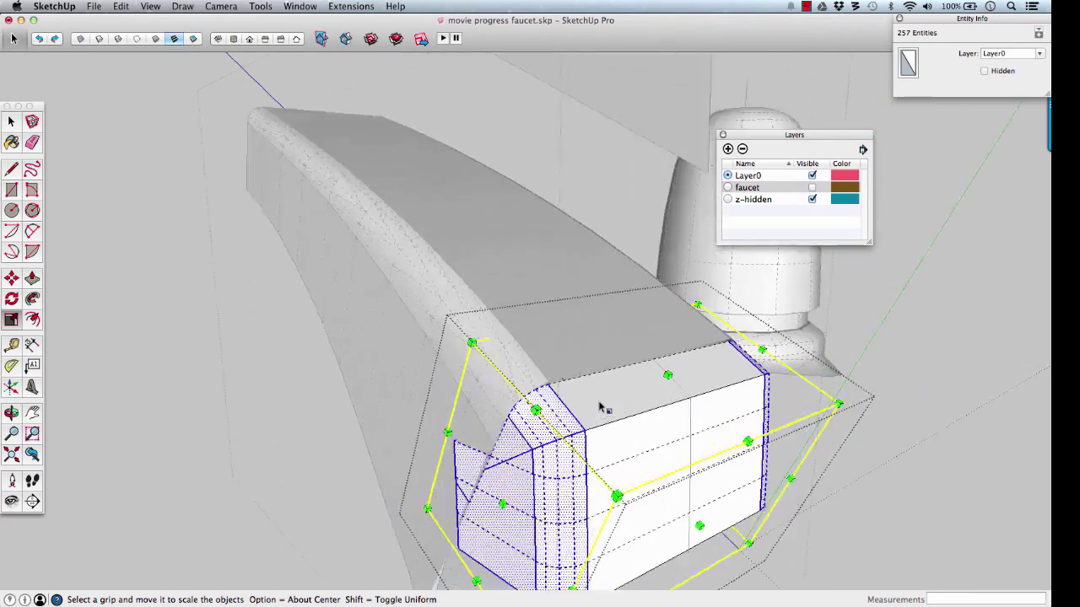
pyautogui.scroll(2, 600, 407)
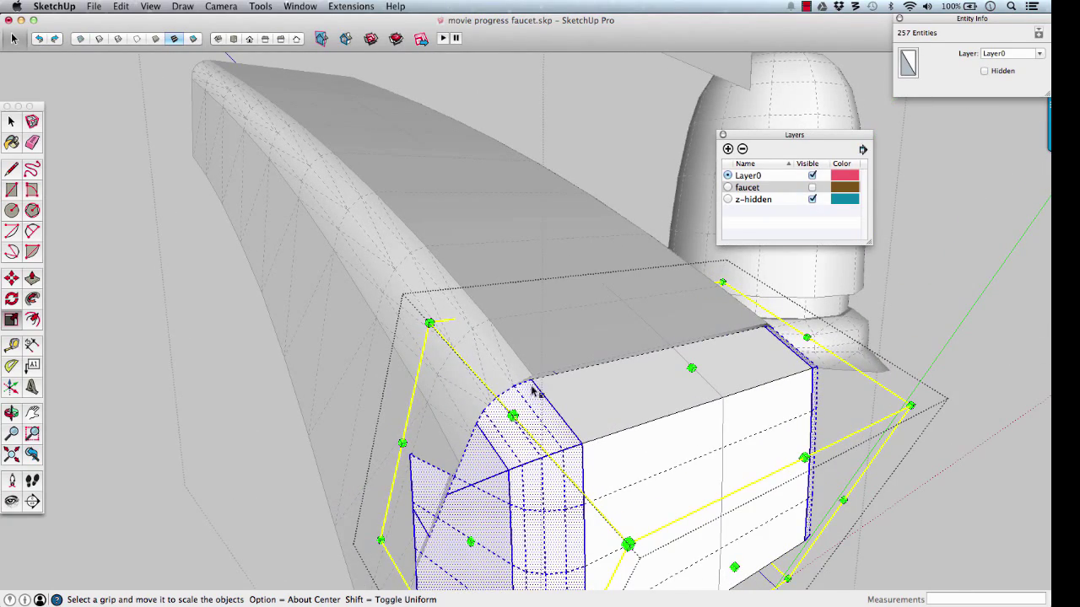
pyautogui.moveTo(544, 388); pyautogui.dragTo(619, 378, button='middle')
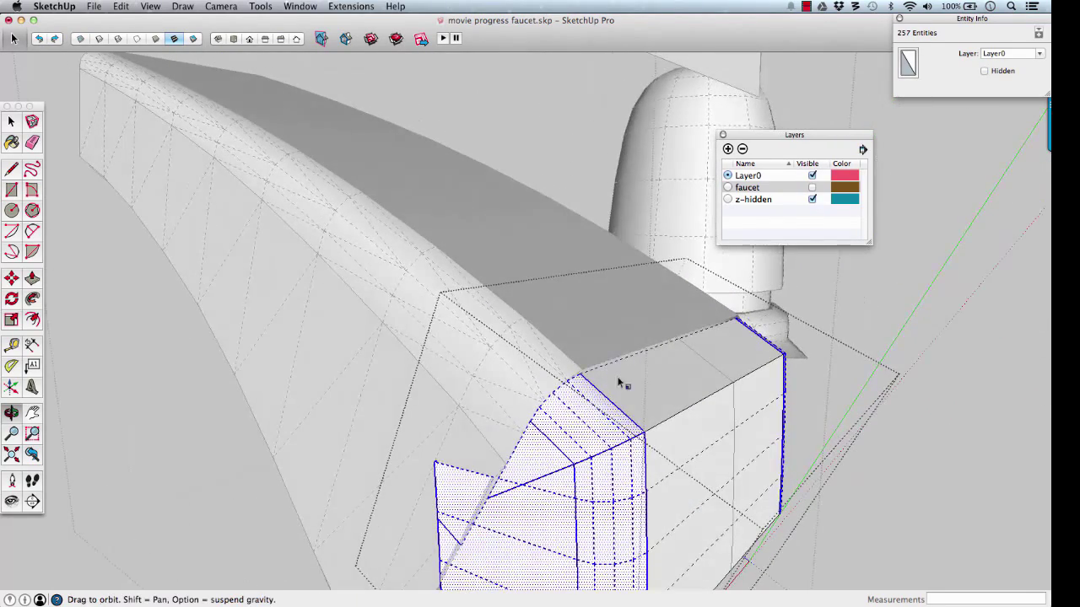
# Step: Explode the resized block group into loose geometry
pyautogui.press('space')
pyautogui.click(864, 310)
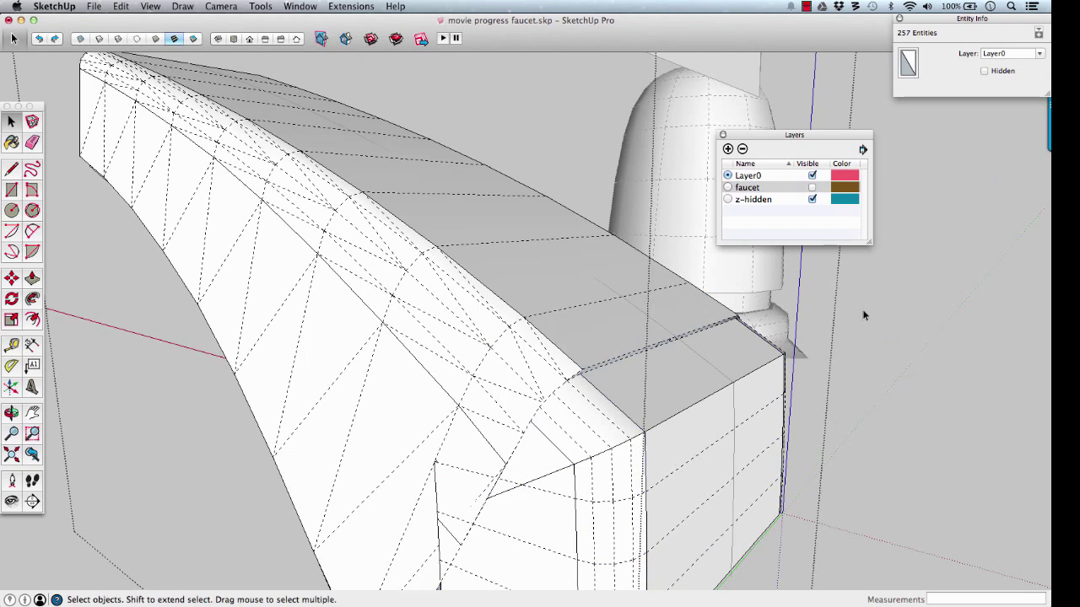
pyautogui.click(658, 392)
pyautogui.rightClick(658, 392)
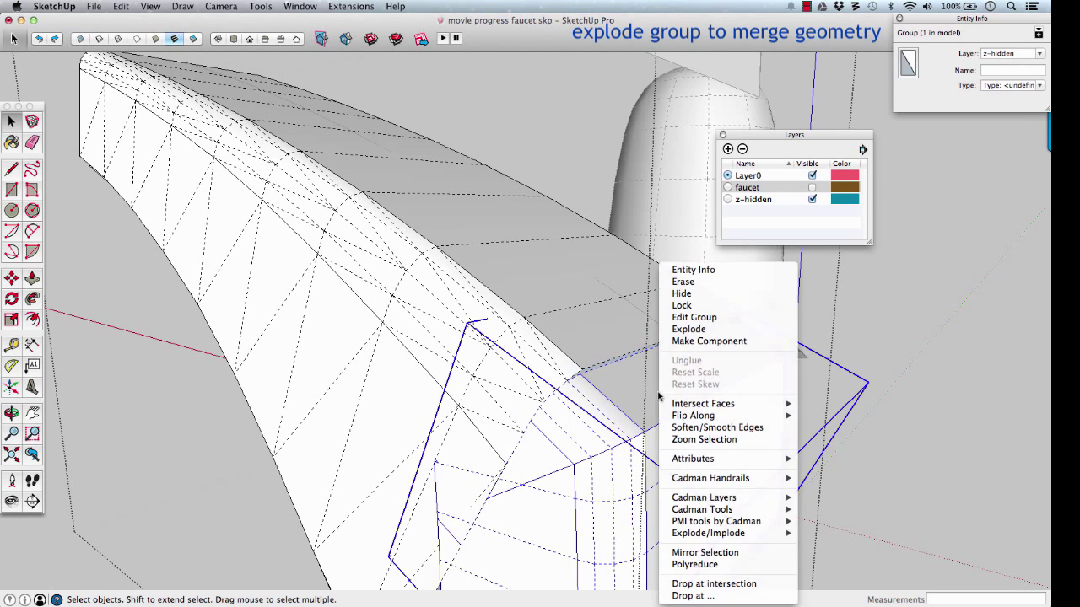
pyautogui.click(690, 329)
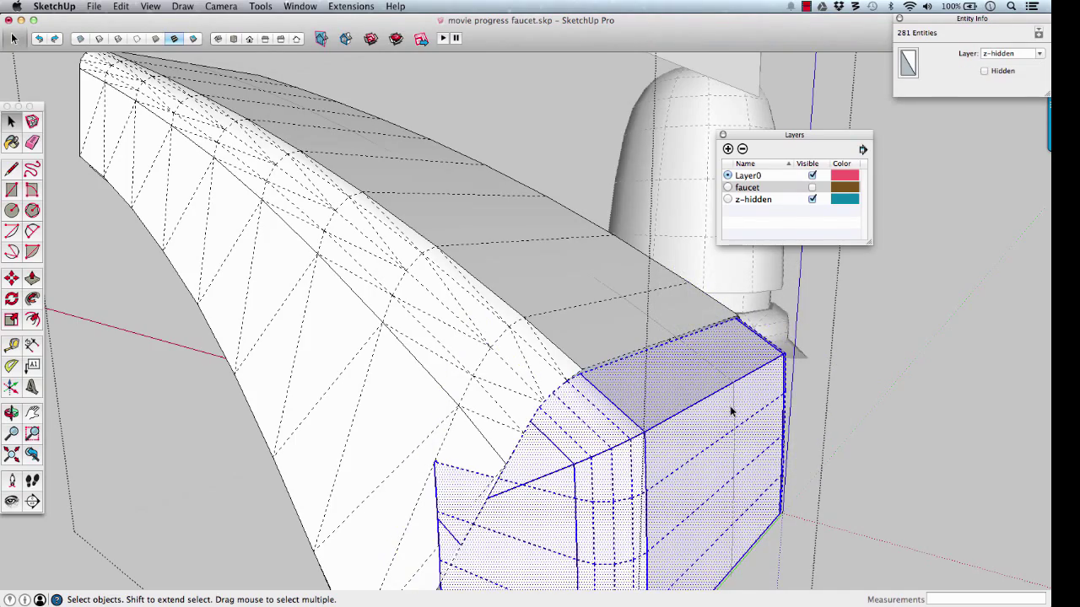
pyautogui.moveTo(731, 411); pyautogui.dragTo(561, 412, button='middle')
# Step: Move a vertex with Autofold onto the dashed target vertex, using X-ray to locate it
pyautogui.press('m')
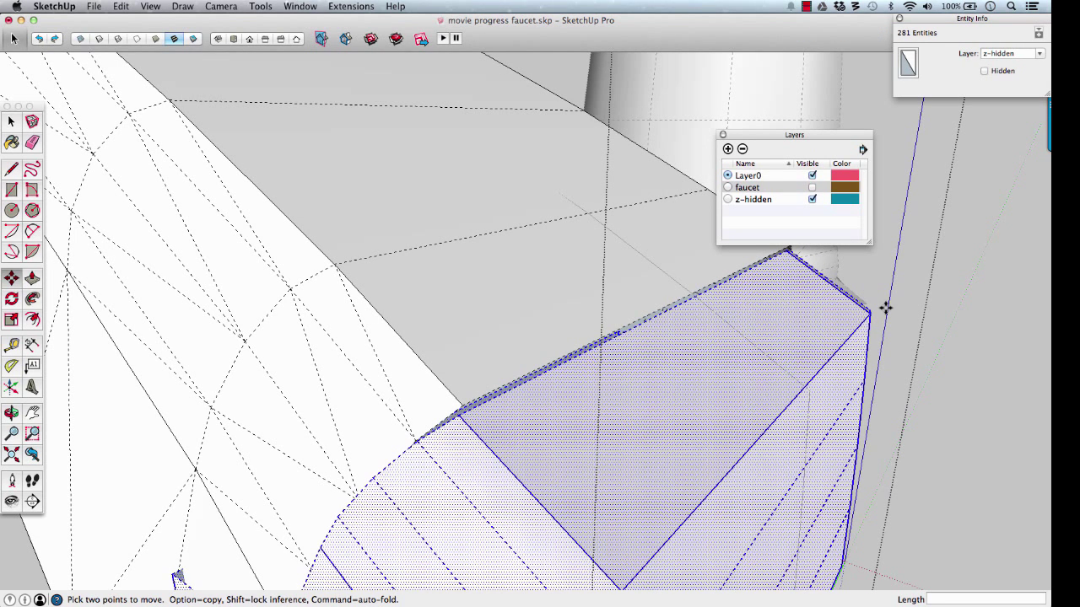
pyautogui.press('Escape')
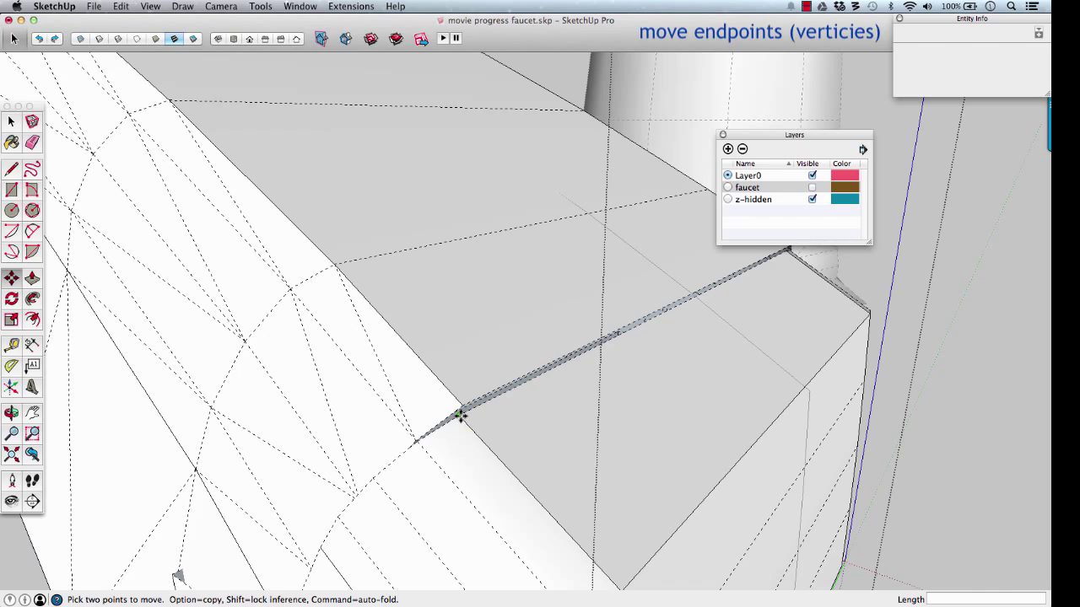
pyautogui.moveTo(405, 436); pyautogui.dragTo(509, 353, button='middle')
pyautogui.scroll(5, 508, 352)
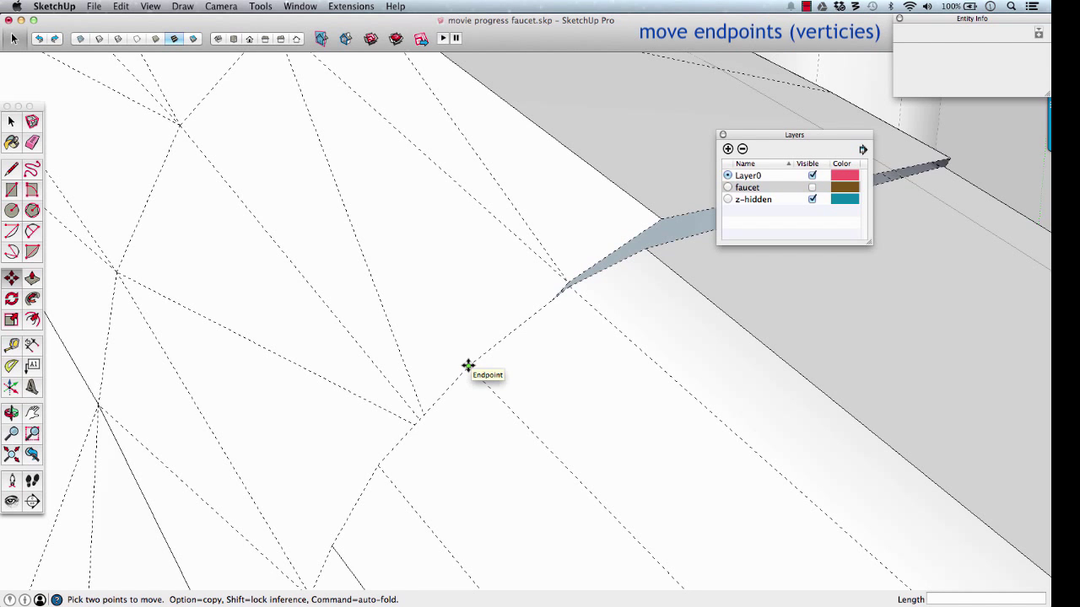
pyautogui.press('t')
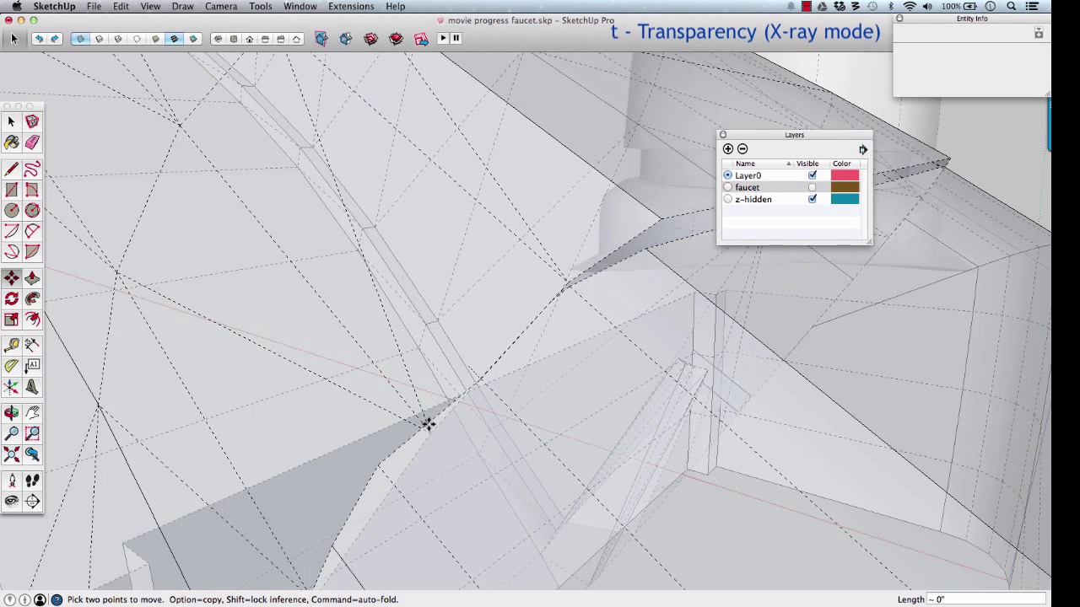
pyautogui.press('super')
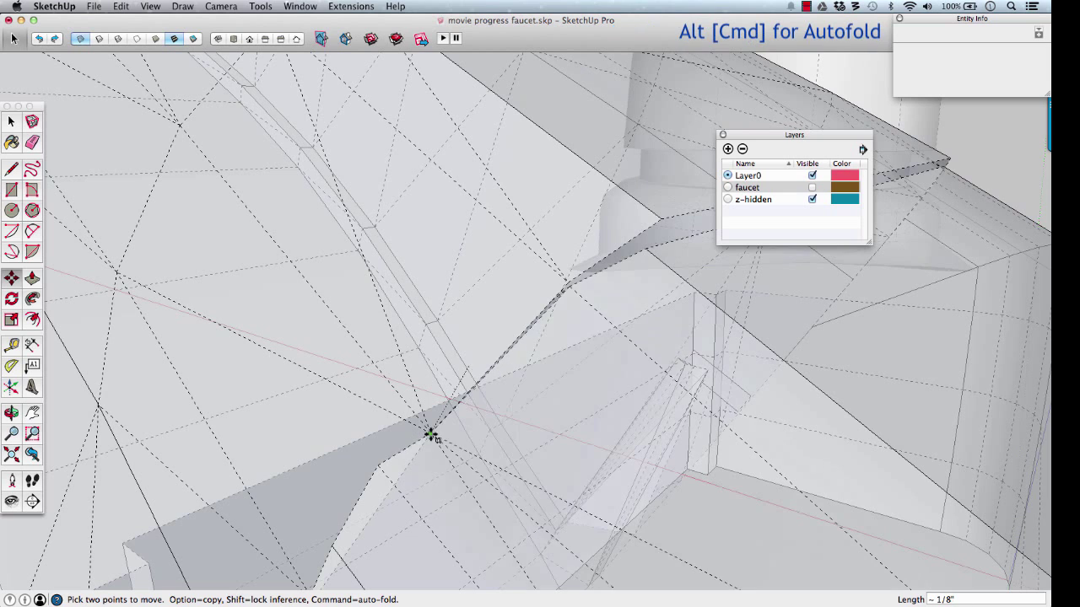
pyautogui.click(431, 436)
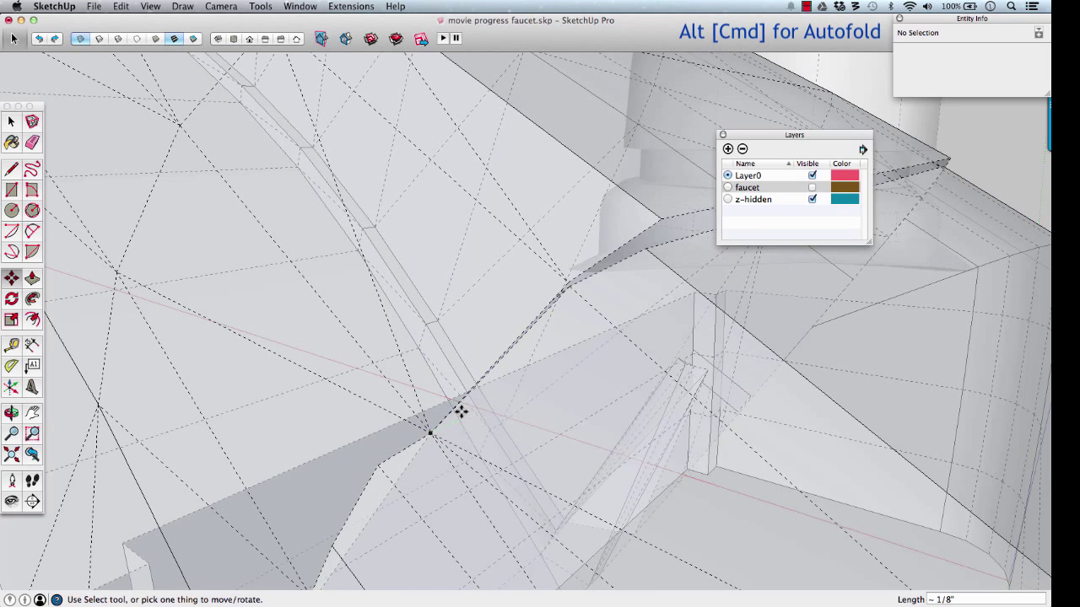
pyautogui.press('t')
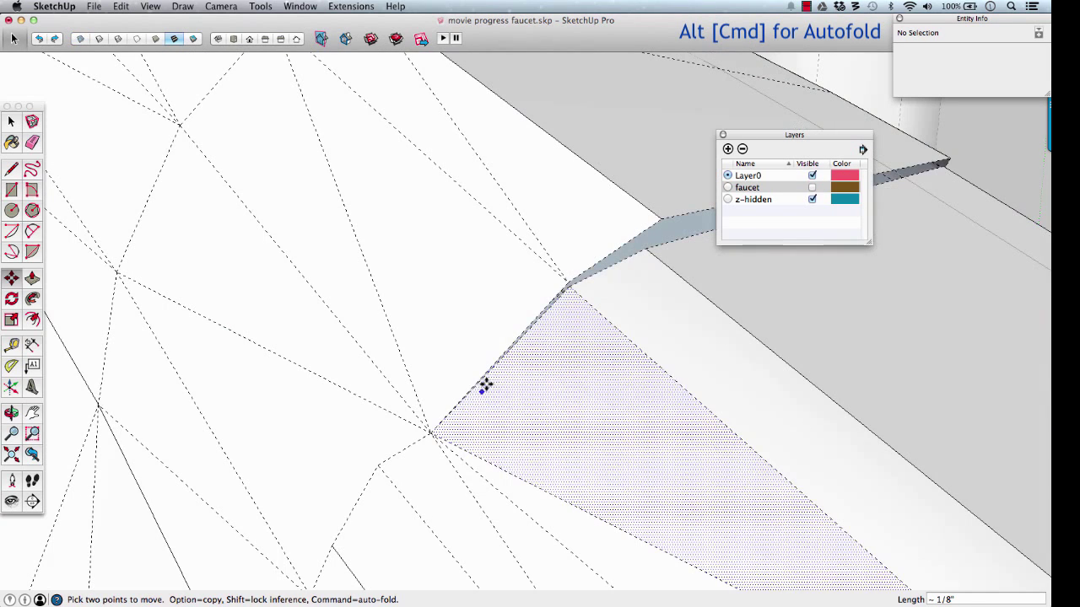
# Step: Move a face's corner vertex onto its target, folding the adjoining faces to fit
pyautogui.click(570, 287)
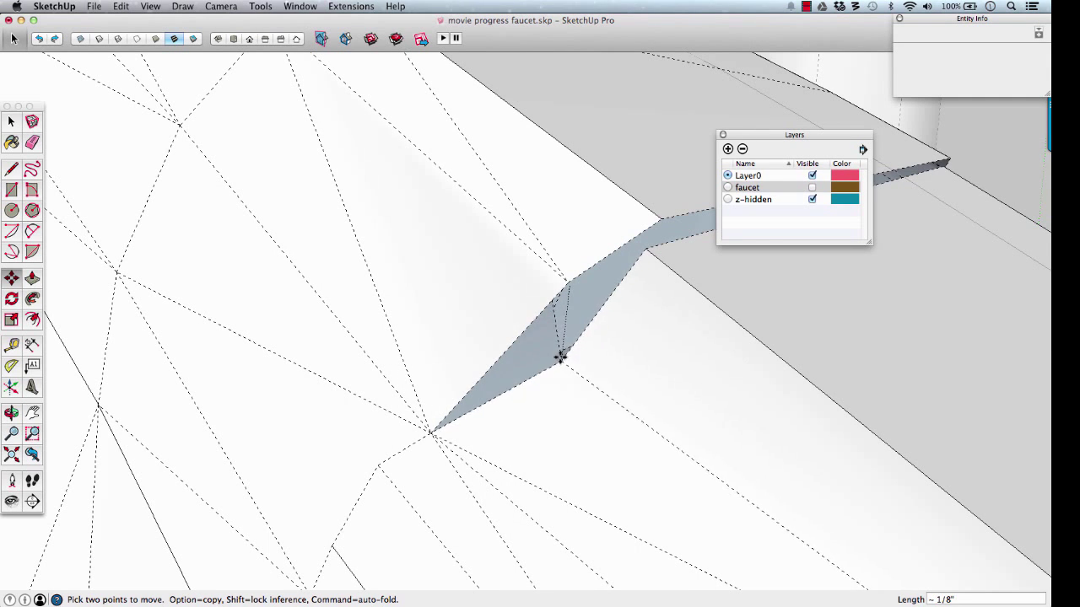
pyautogui.press('t')
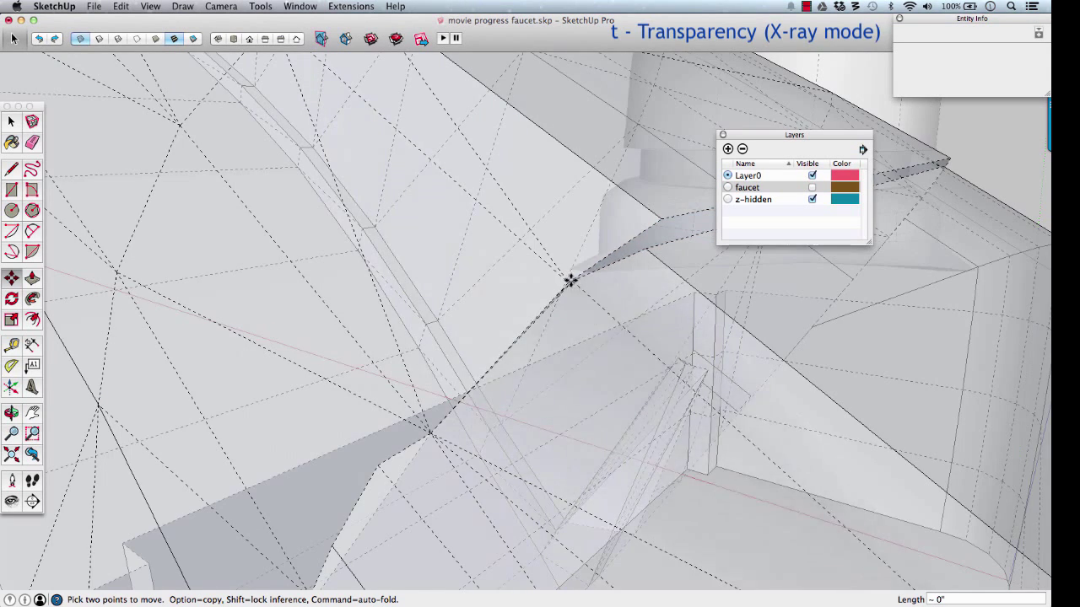
pyautogui.moveTo(571, 306); pyautogui.dragTo(535, 320, button='middle')
pyautogui.press('t')
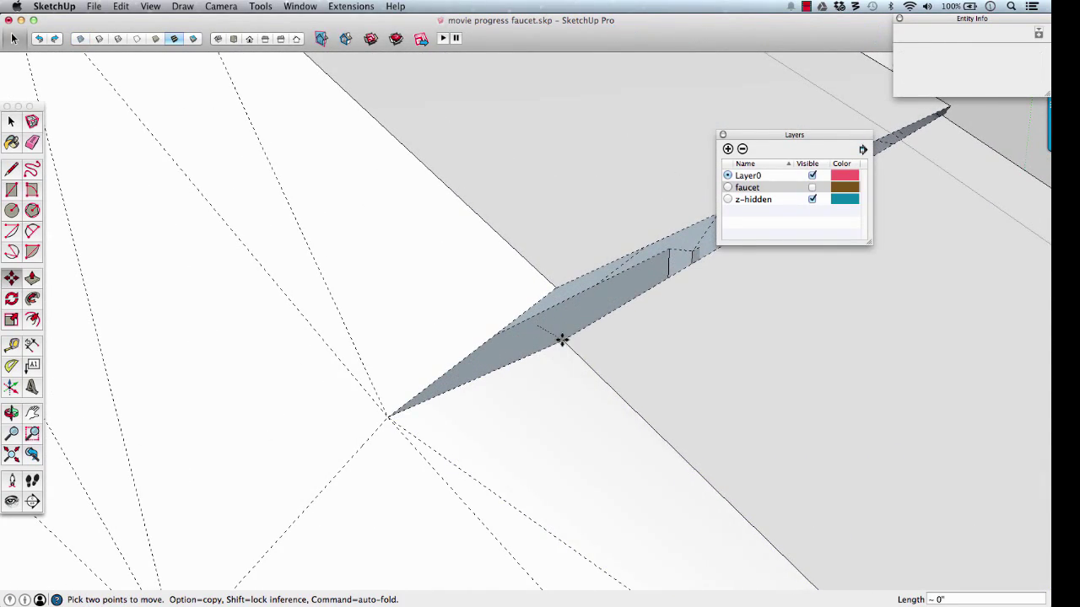
pyautogui.click(538, 324)
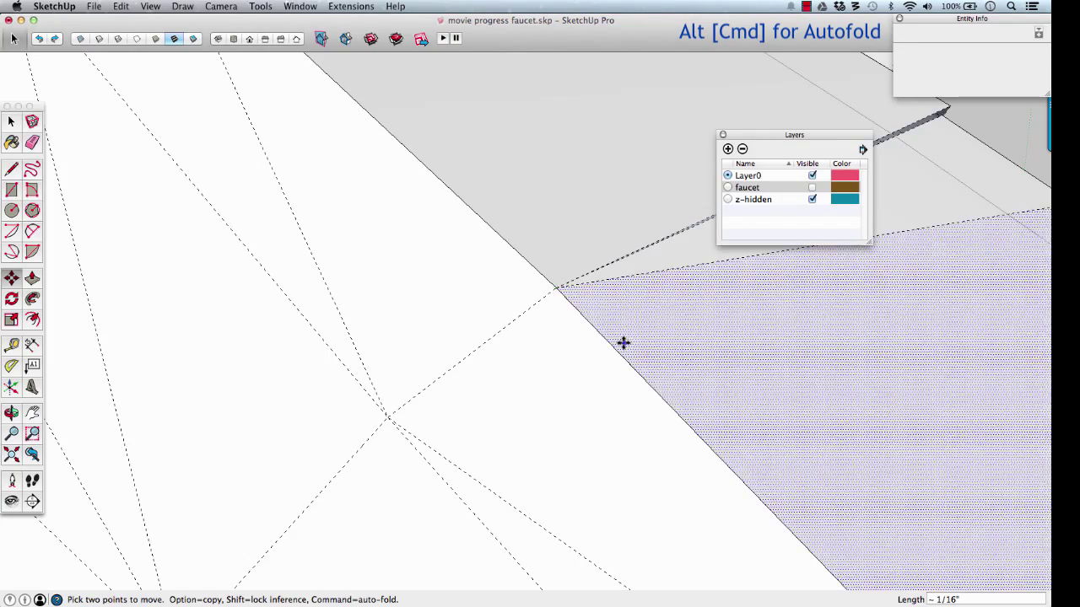
pyautogui.click(619, 342)
pyautogui.moveTo(619, 343); pyautogui.dragTo(481, 402, button='middle')
# Step: Snap an edge vertex with Autofold onto the inferred endpoint, using X-ray to see the target
pyautogui.scroll(5, 450, 379)
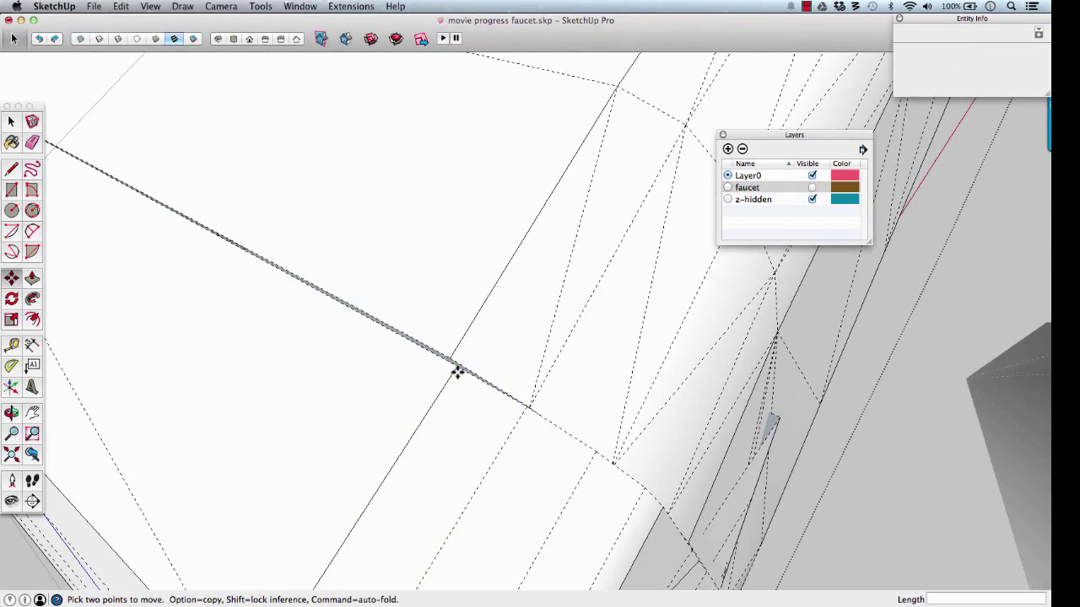
pyautogui.click(449, 360)
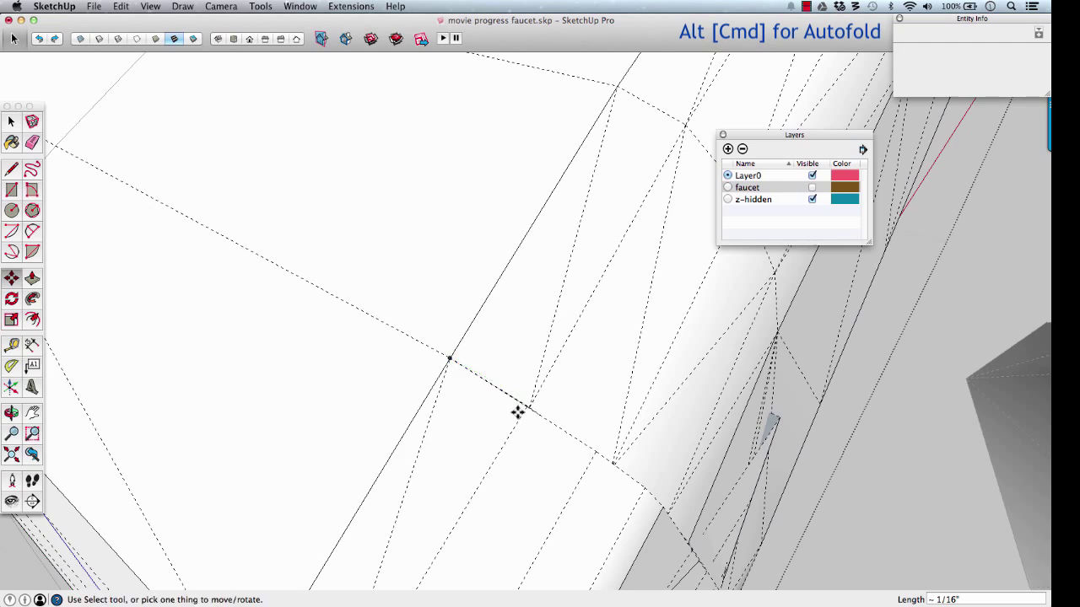
pyautogui.moveTo(518, 412); pyautogui.dragTo(509, 352, button='middle')
pyautogui.scroll(2, 515, 334)
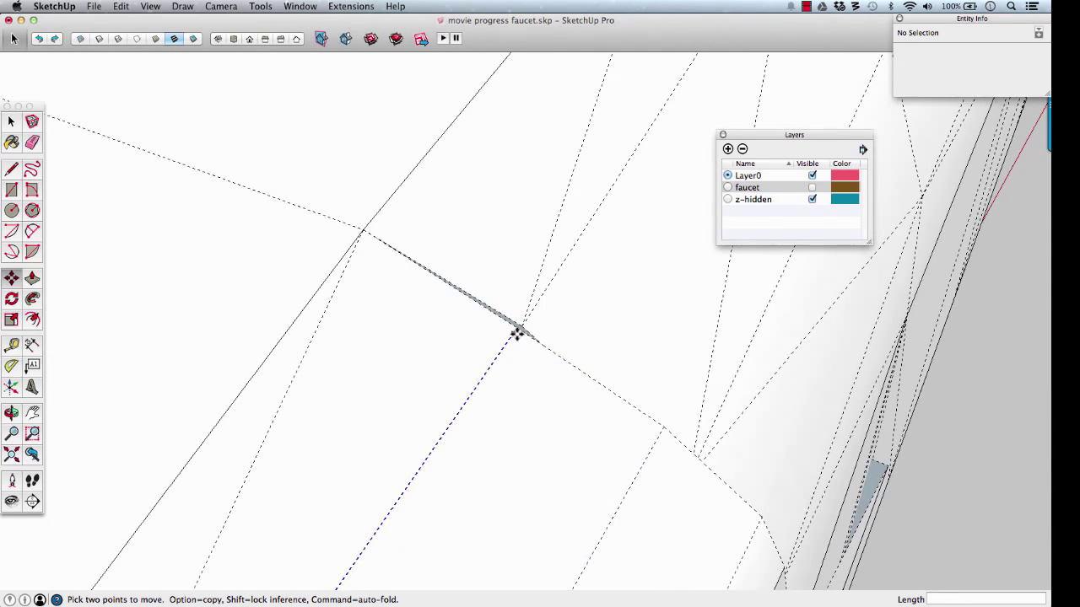
pyautogui.press('super')
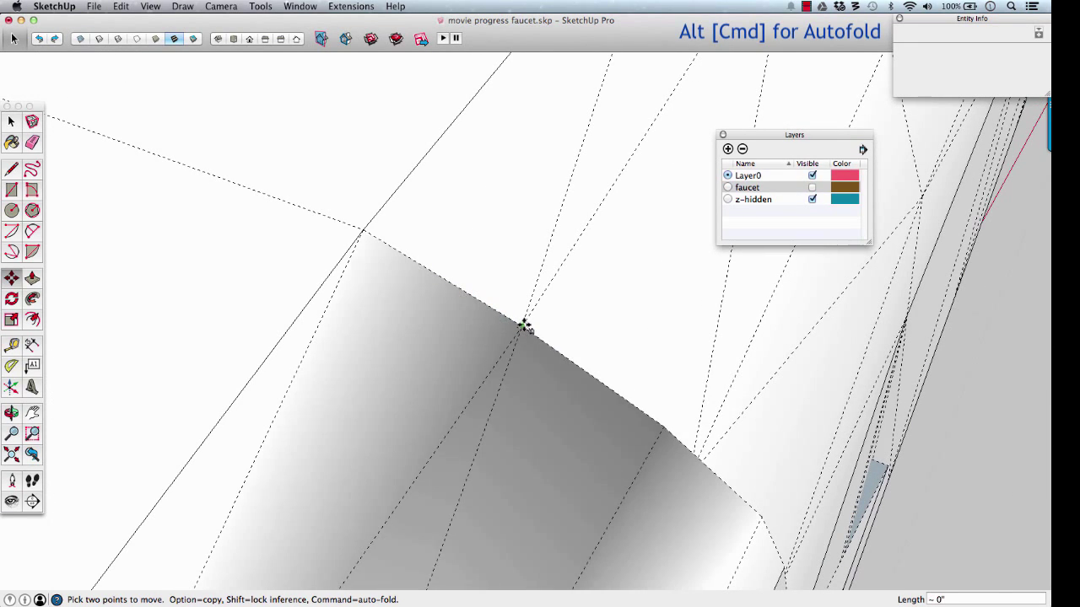
pyautogui.moveTo(633, 428); pyautogui.dragTo(472, 296, button='middle')
pyautogui.click(478, 296)
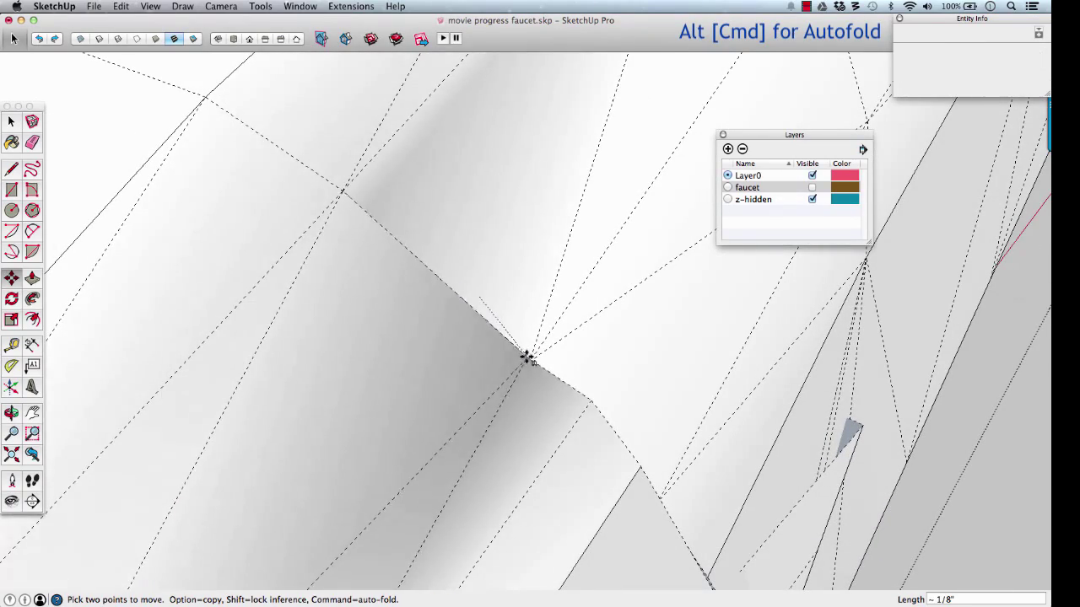
pyautogui.press('t')
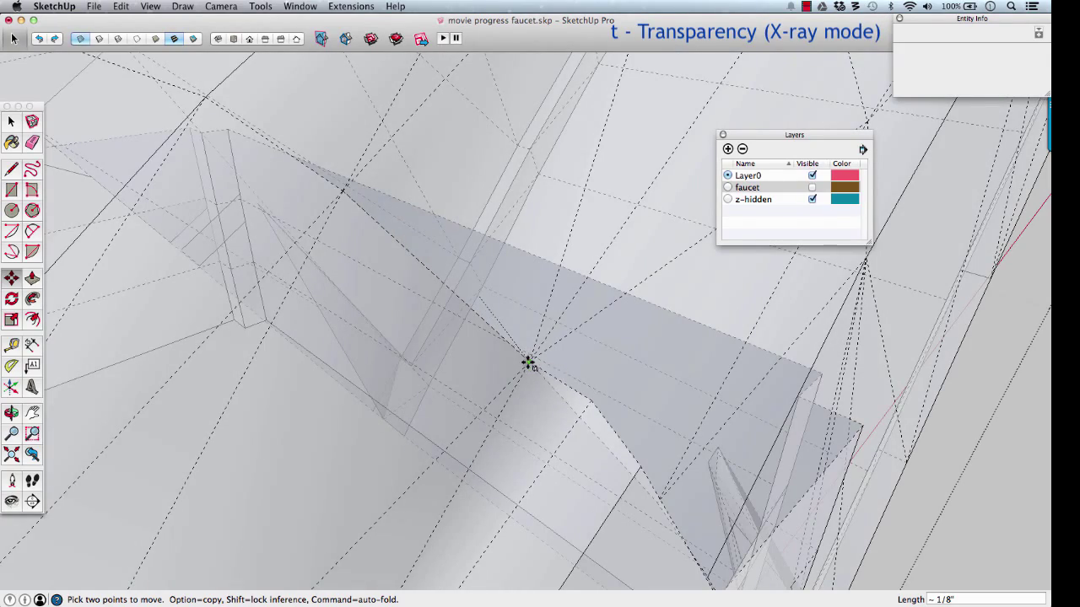
pyautogui.click(528, 362)
pyautogui.press('t')
# Step: Move another vertex onto its faucet endpoint, collapsing the next seam sliver
pyautogui.moveTo(515, 386); pyautogui.dragTo(253, 246, button='middle')
pyautogui.press('m')
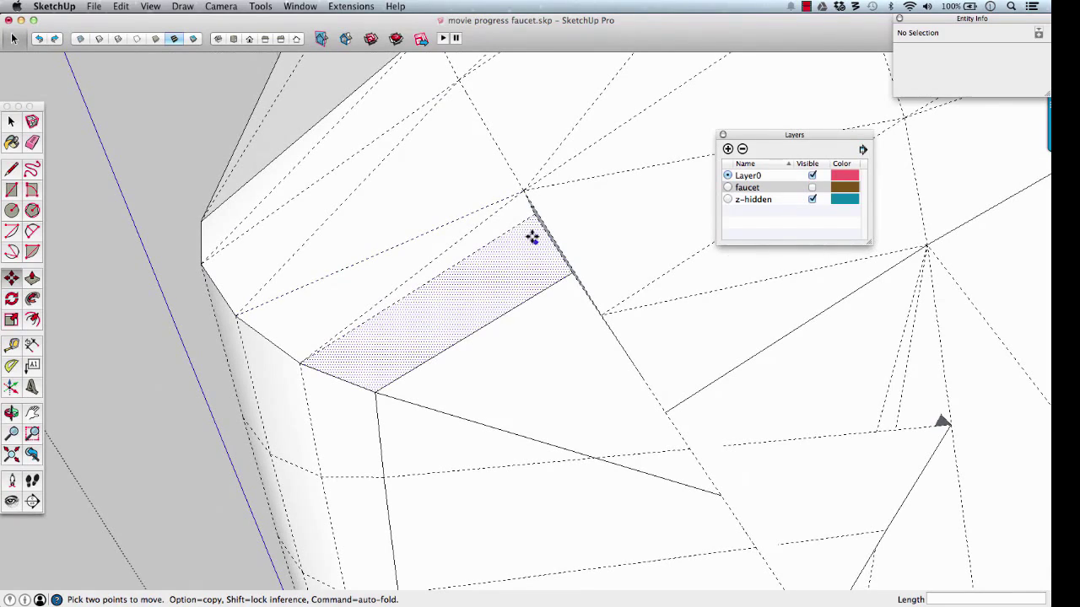
pyautogui.click(531, 218)
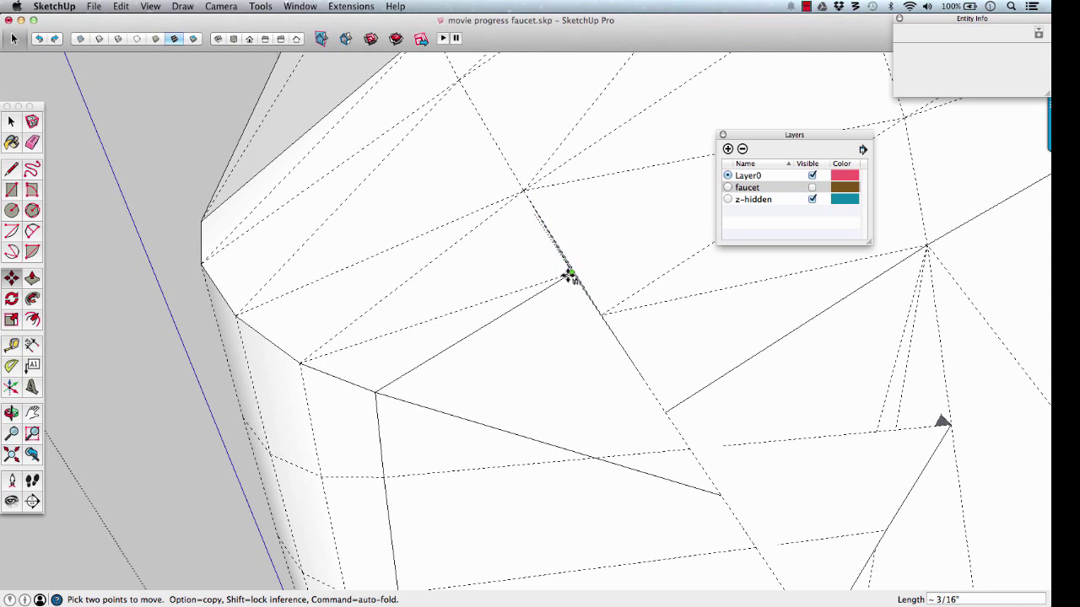
pyautogui.press('t')
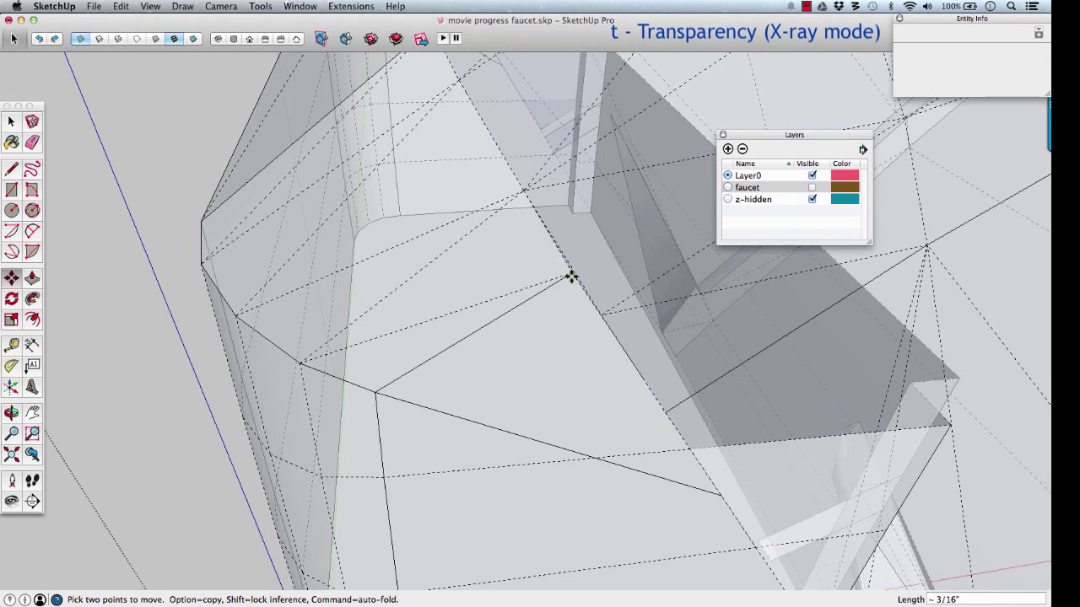
pyautogui.press('super')
pyautogui.click(572, 272)
pyautogui.click(605, 316)
pyautogui.moveTo(532, 333); pyautogui.dragTo(715, 315, button='middle')
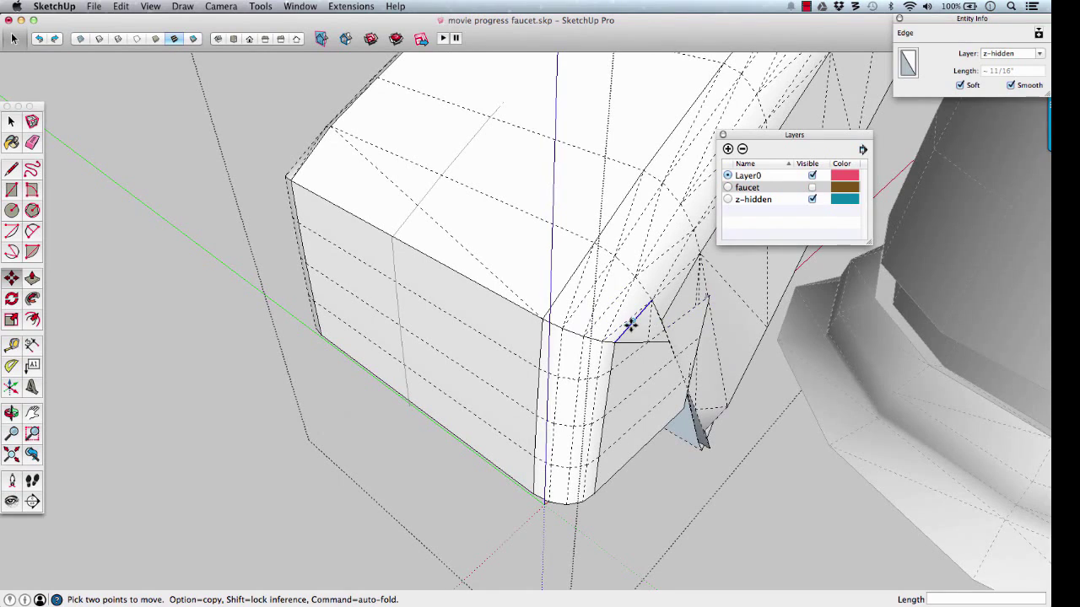
pyautogui.press('Escape')
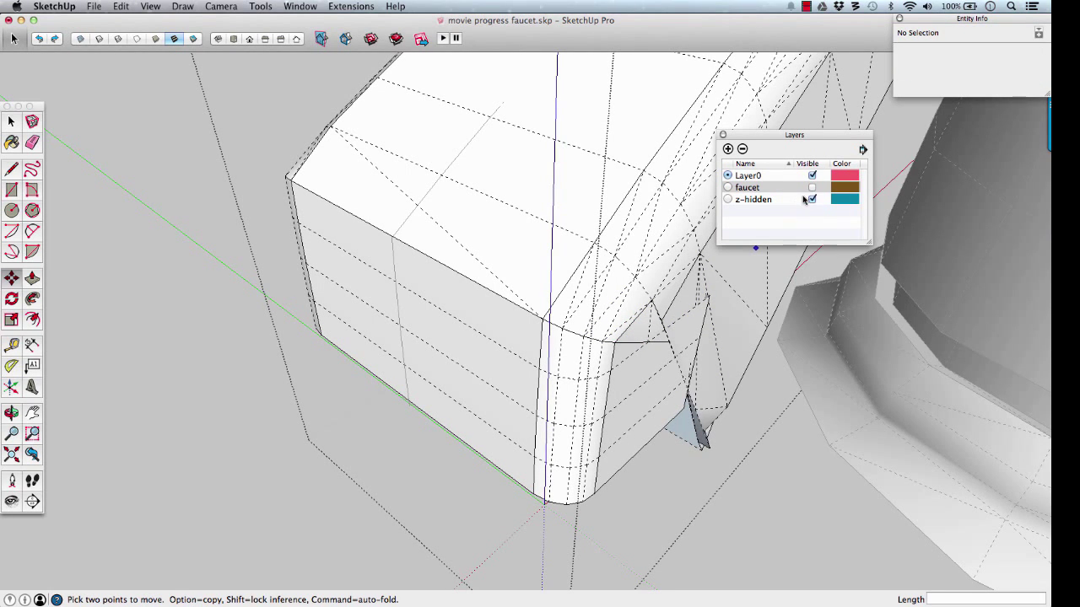
pyautogui.click(811, 188)
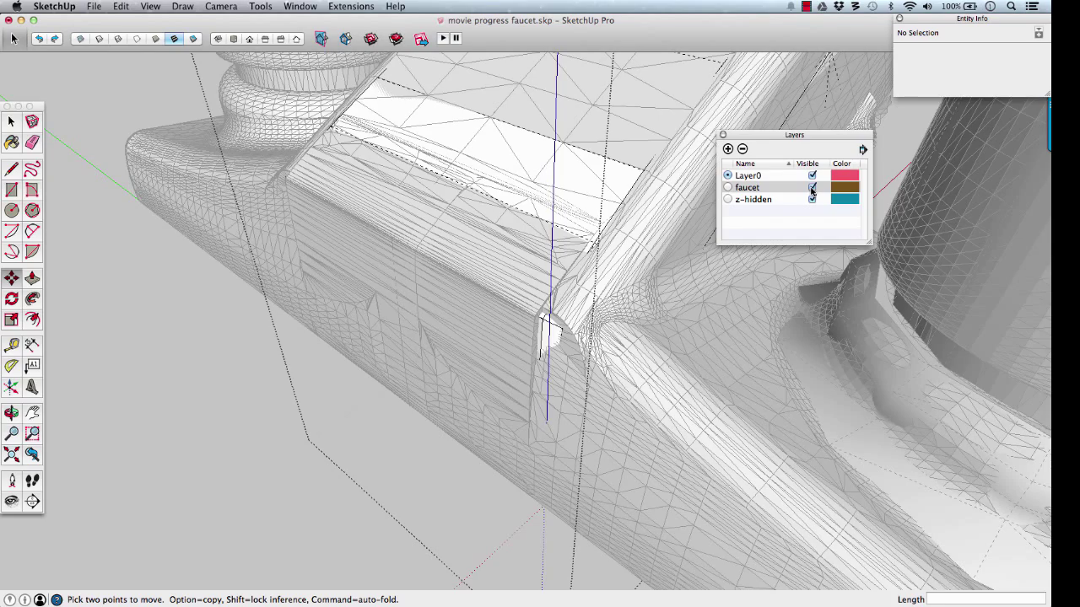
pyautogui.click(812, 188)
pyautogui.moveTo(543, 321); pyautogui.dragTo(499, 287, button='middle')
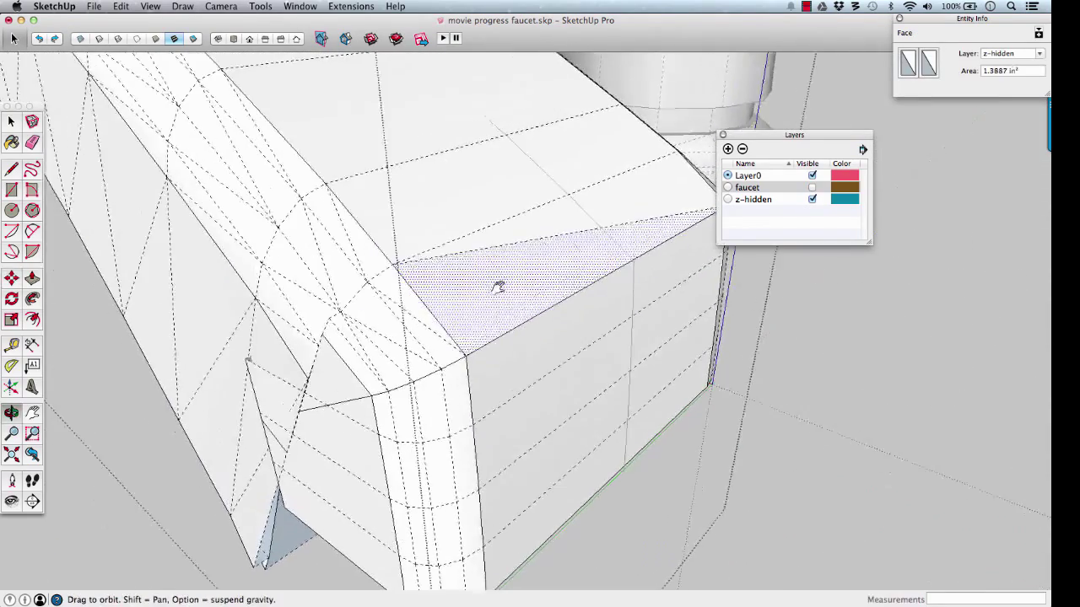
pyautogui.click(811, 188)
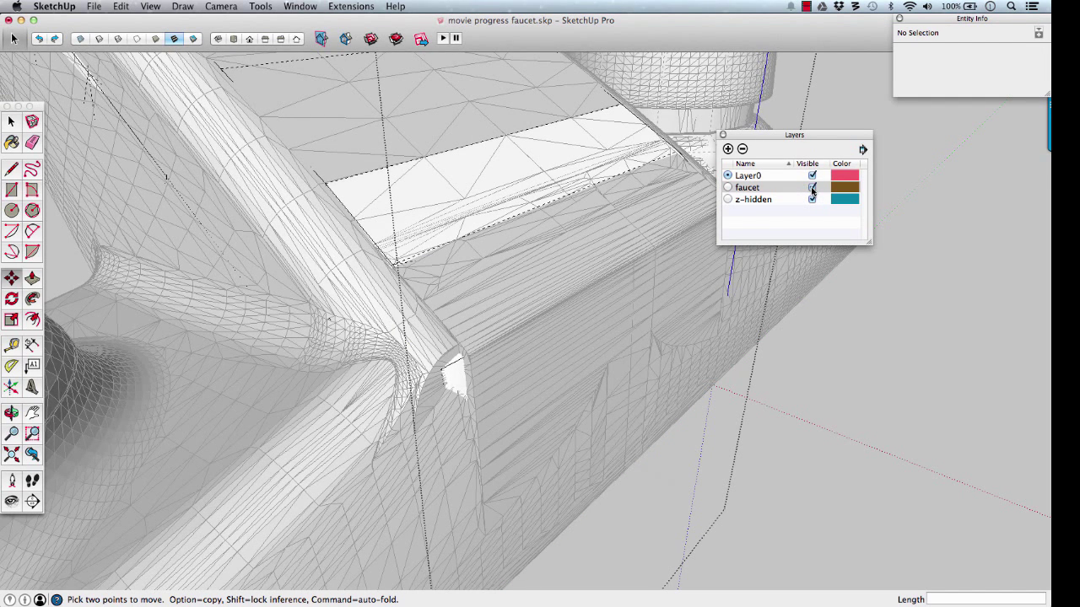
pyautogui.click(811, 187)
pyautogui.click(811, 187)
pyautogui.click(812, 188)
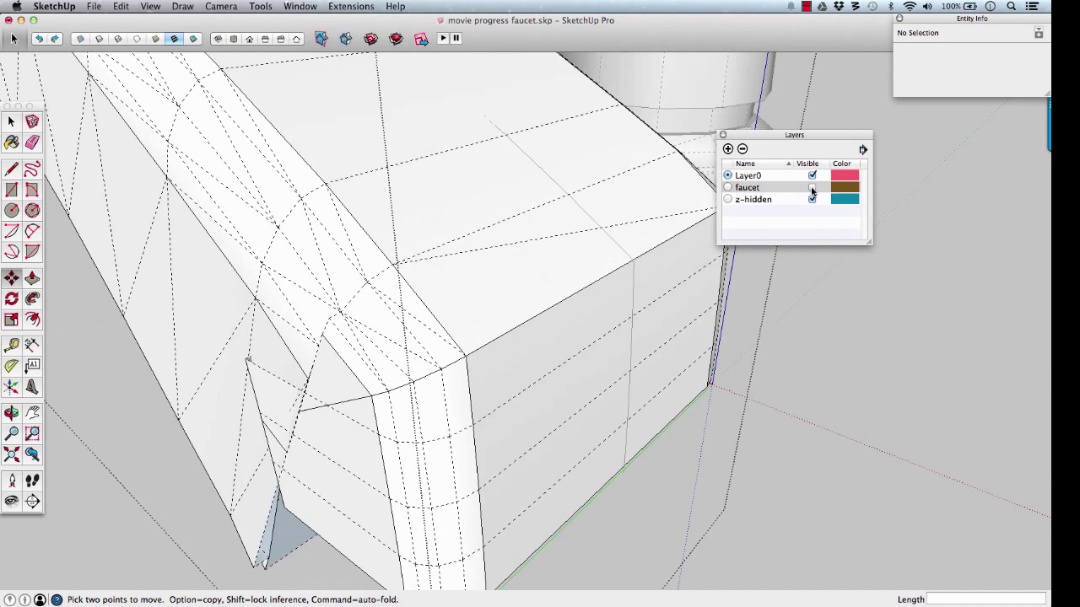
pyautogui.click(811, 188)
pyautogui.click(812, 187)
pyautogui.moveTo(433, 329); pyautogui.dragTo(544, 283, button='middle')
# Step: Drag the vertex down-left onto the faucet endpoint with Autofold, then orbit to a front view
pyautogui.press('m')
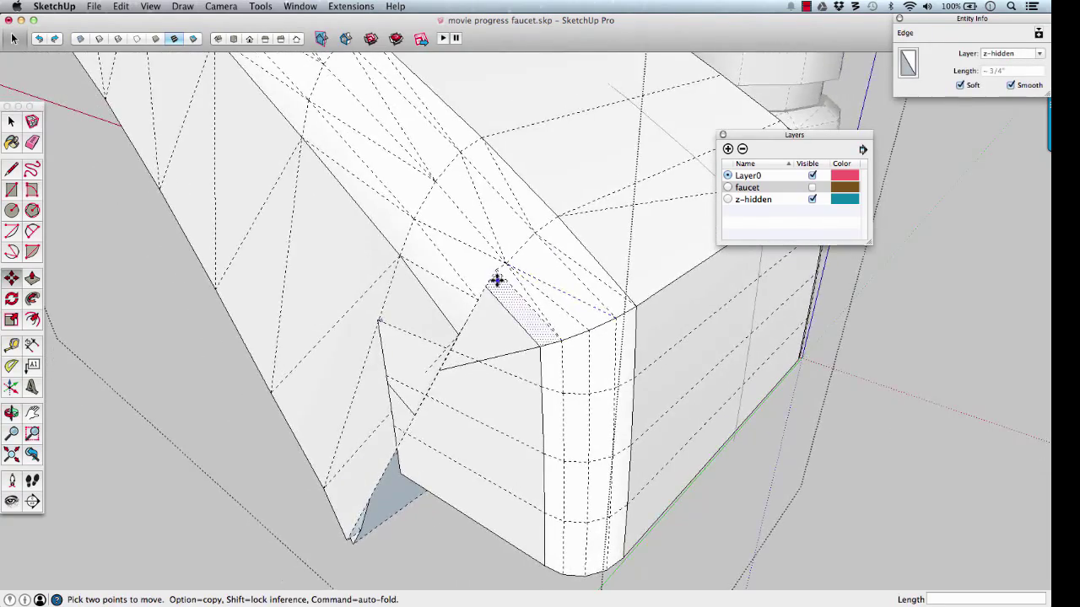
pyautogui.scroll(5, 497, 270)
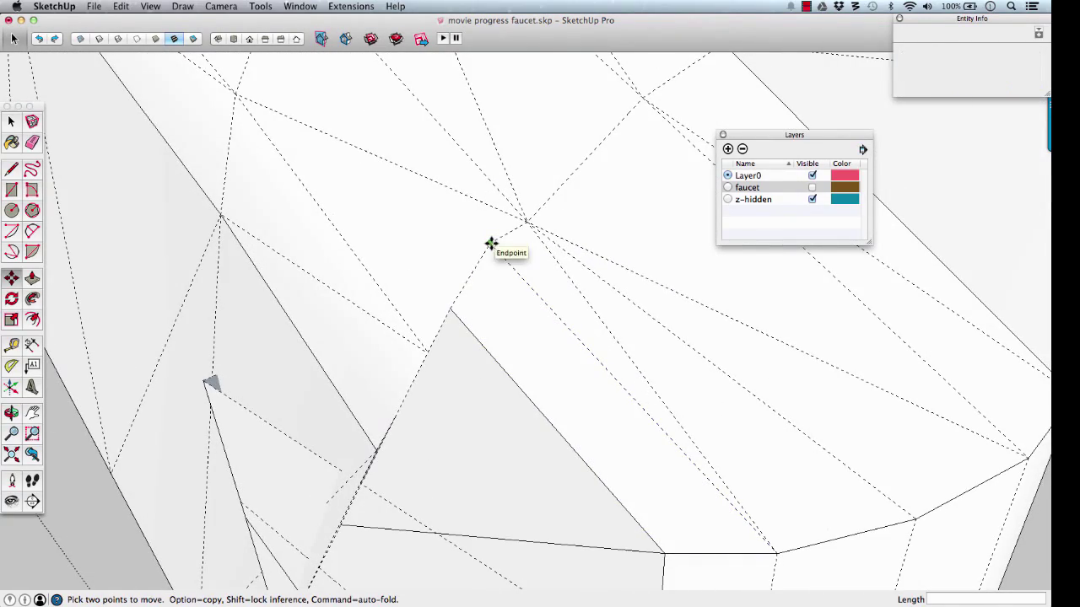
pyautogui.moveTo(491, 245); pyautogui.dragTo(461, 342)
pyautogui.press('t')
pyautogui.press('t')
pyautogui.press('t')
pyautogui.press('t')
pyautogui.scroll(-4, 506, 337)
pyautogui.moveTo(549, 330); pyautogui.dragTo(410, 315, button='middle')
pyautogui.moveTo(524, 298); pyautogui.dragTo(713, 306, button='middle')
# Step: Close the edited group and orbit around the whole faucet model
pyautogui.press('space')
pyautogui.click(500, 335)
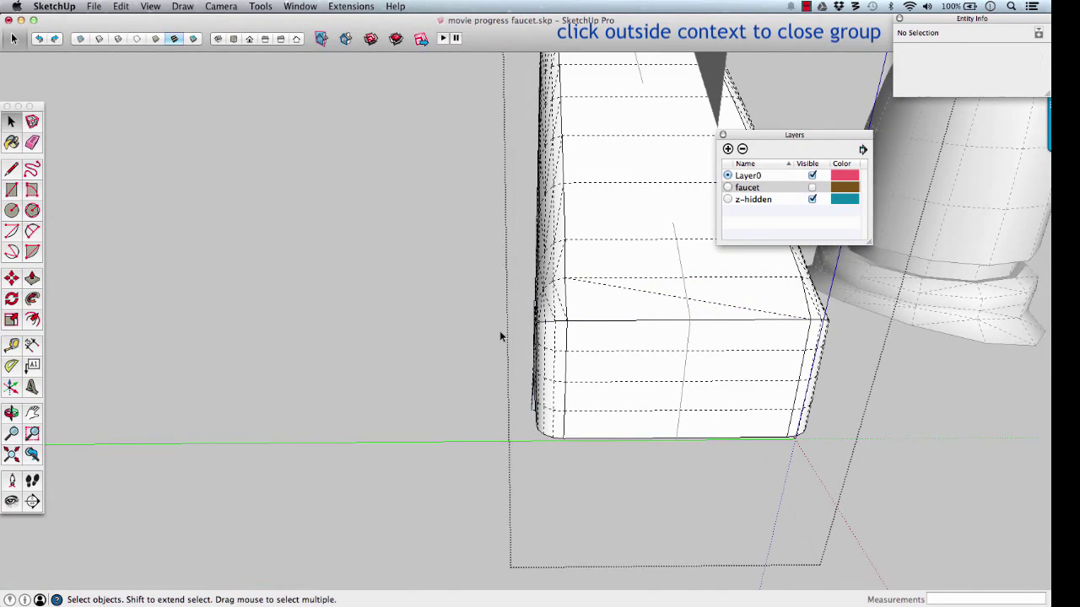
pyautogui.moveTo(500, 336)
pyautogui.mouseDown(button='middle')
pyautogui.moveTo(484, 337)
pyautogui.moveTo(634, 349)
pyautogui.moveTo(386, 371)
pyautogui.moveTo(713, 434)
pyautogui.moveTo(626, 337)
pyautogui.mouseUp(button='middle')
pyautogui.moveTo(562, 378); pyautogui.dragTo(595, 385, button='middle')
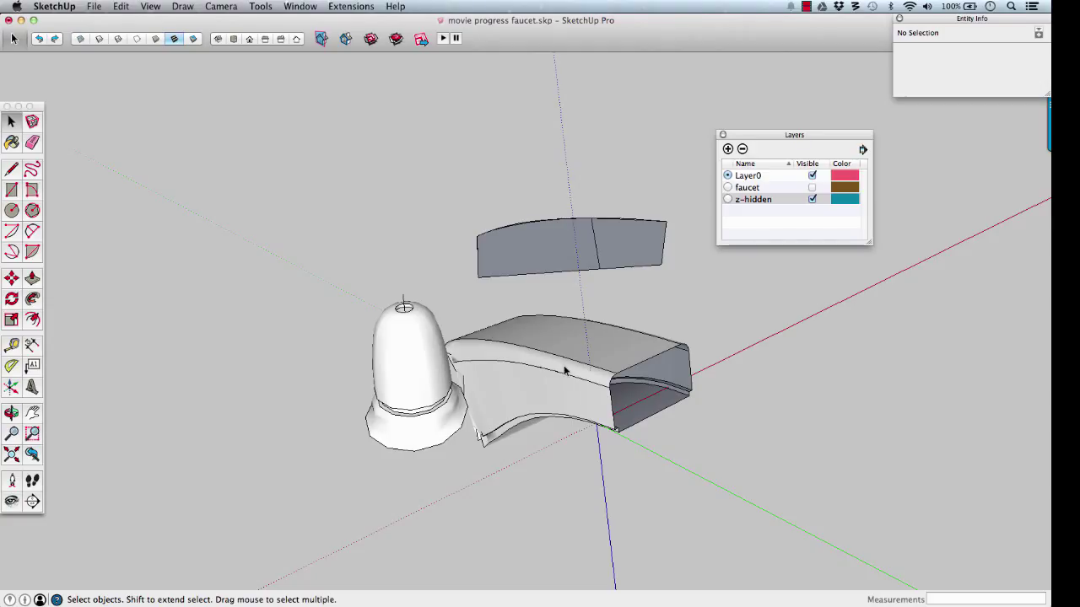
# Step: Select all spout geometry and soften/smooth its edges at 35 degrees, including coplanar edges
pyautogui.press('space')
pyautogui.doubleClick(565, 371)
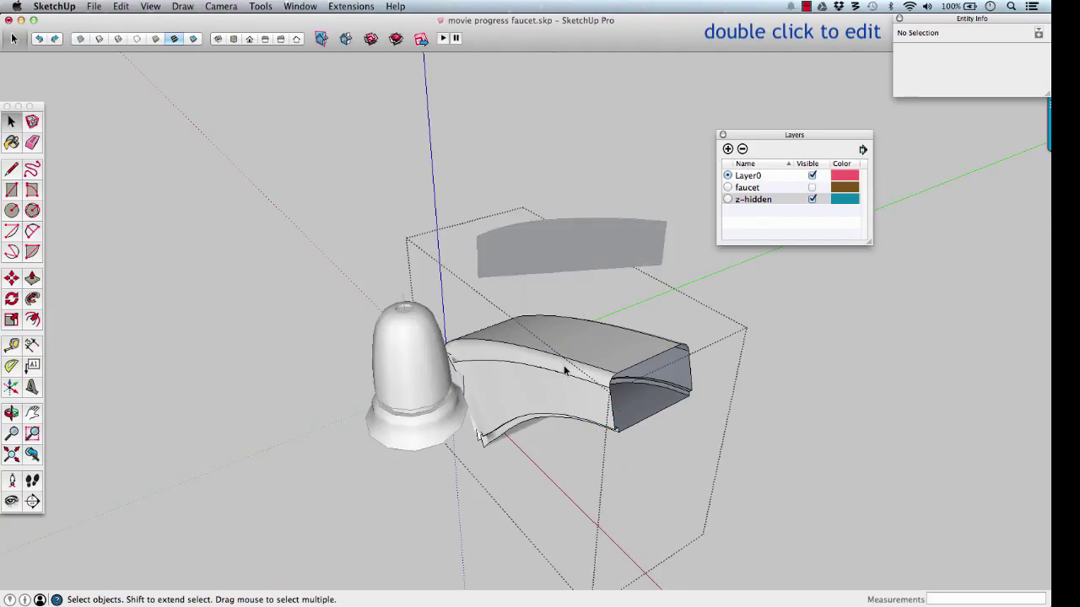
pyautogui.tripleClick(565, 371)
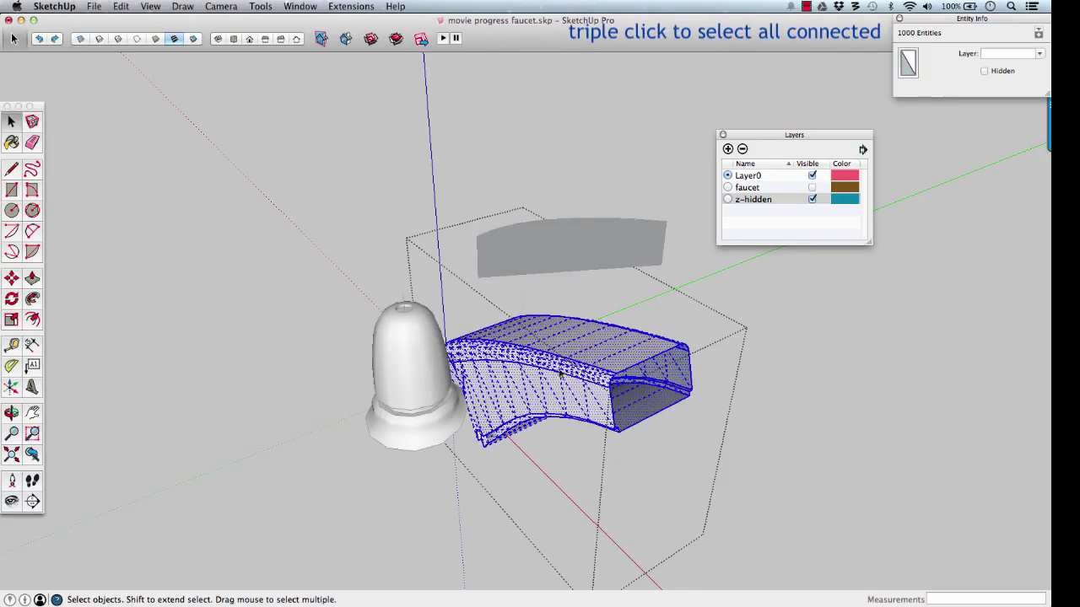
pyautogui.rightClick(533, 354)
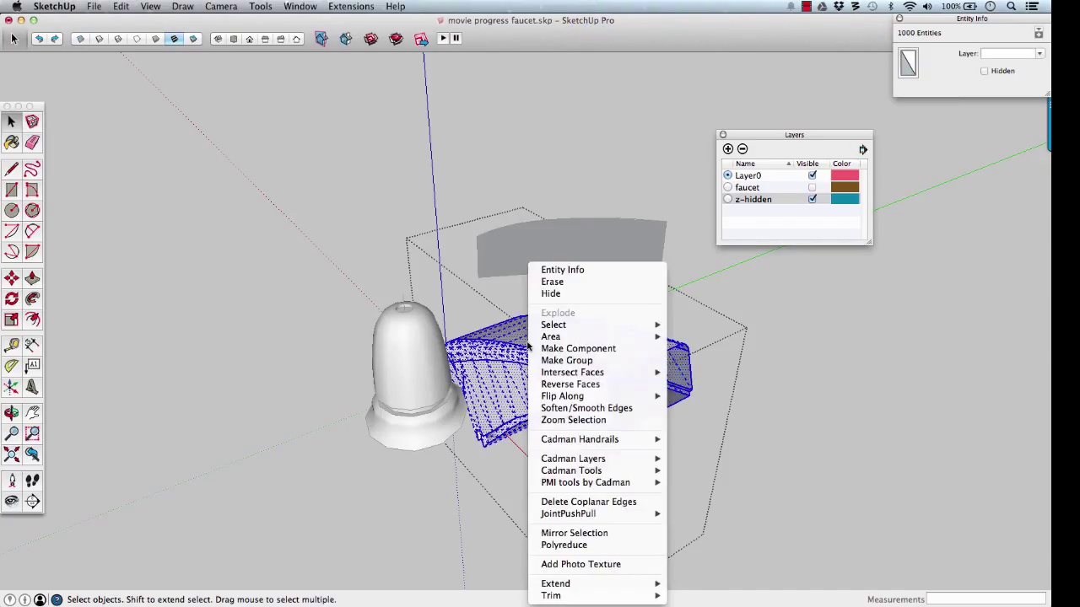
pyautogui.click(590, 409)
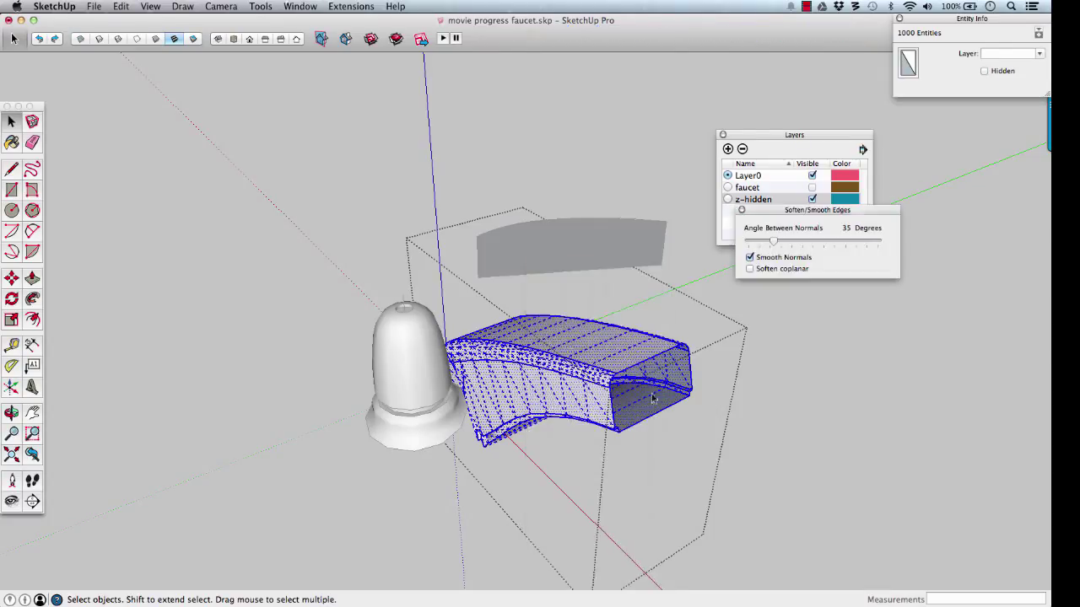
pyautogui.click(750, 269)
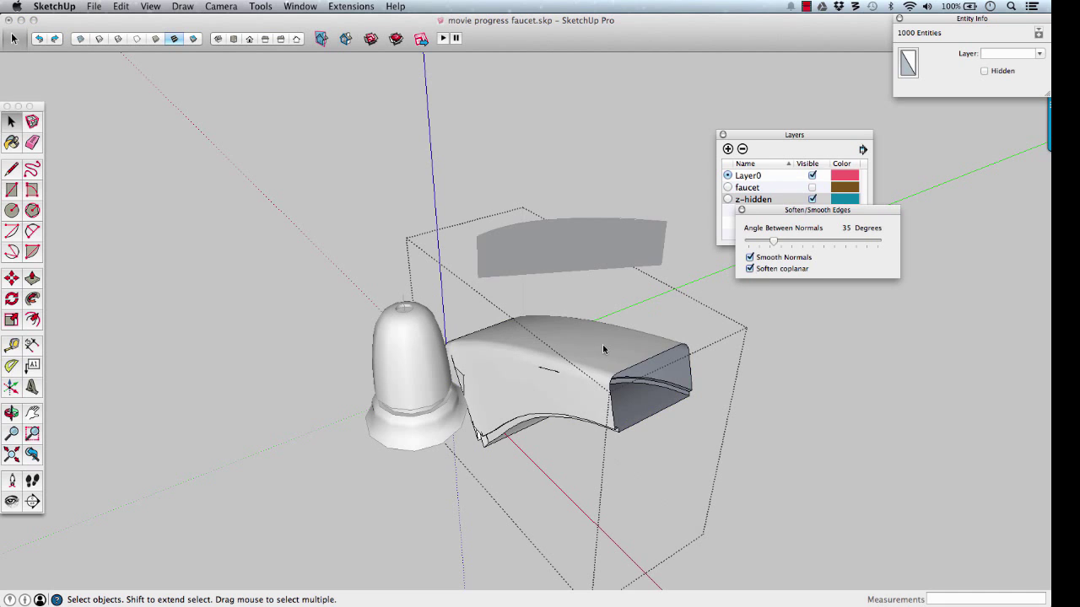
pyautogui.moveTo(603, 349); pyautogui.dragTo(657, 321, button='middle')
pyautogui.click(676, 316)
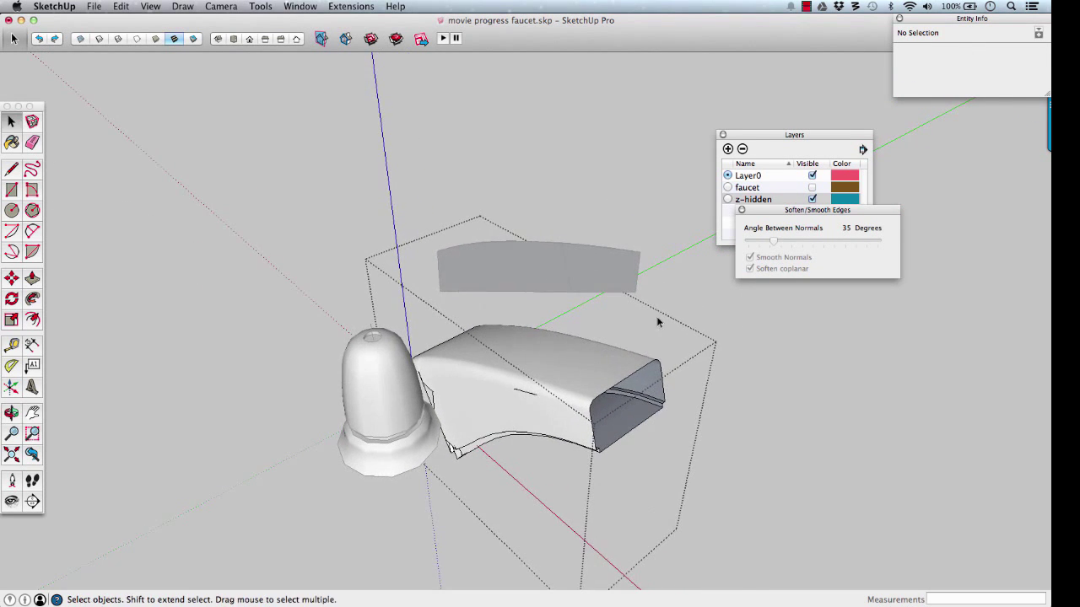
# Step: In X-ray view, delete the stray edges on the spout's top surface and soften the remaining line
pyautogui.click(741, 210)
pyautogui.moveTo(573, 339); pyautogui.dragTo(650, 427, button='middle')
pyautogui.scroll(4, 548, 405)
pyautogui.press('t')
pyautogui.scroll(3, 583, 414)
pyautogui.moveTo(573, 413); pyautogui.dragTo(547, 410, button='middle')
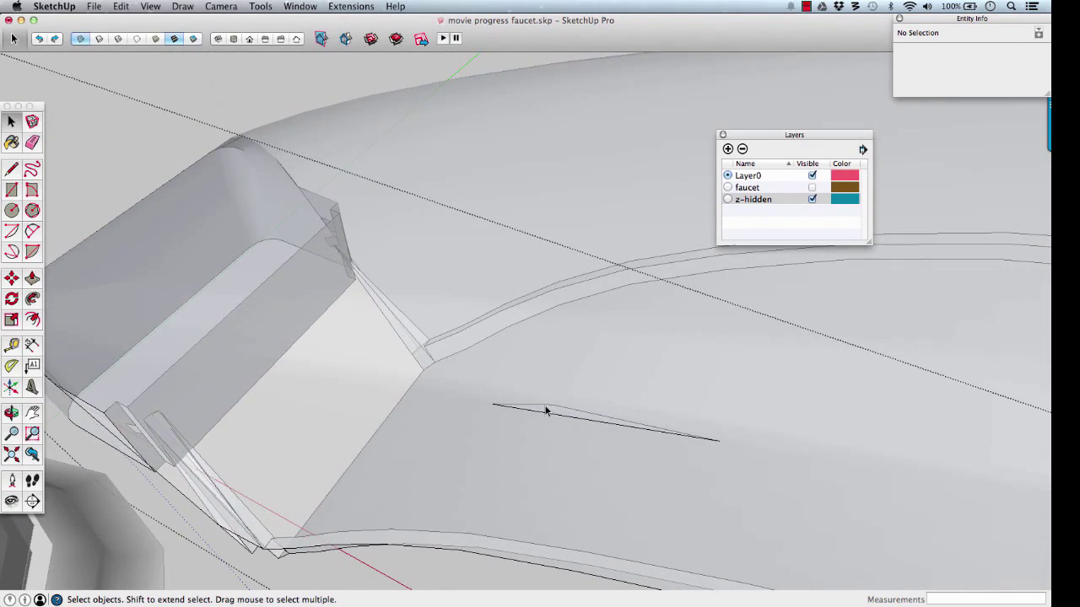
pyautogui.click(546, 410)
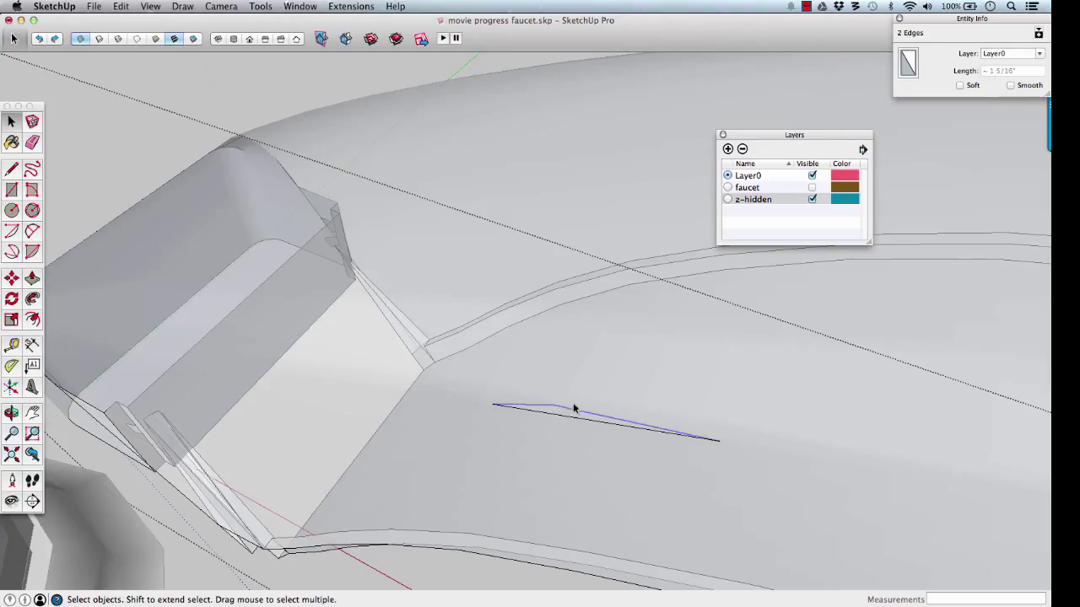
pyautogui.click(718, 293)
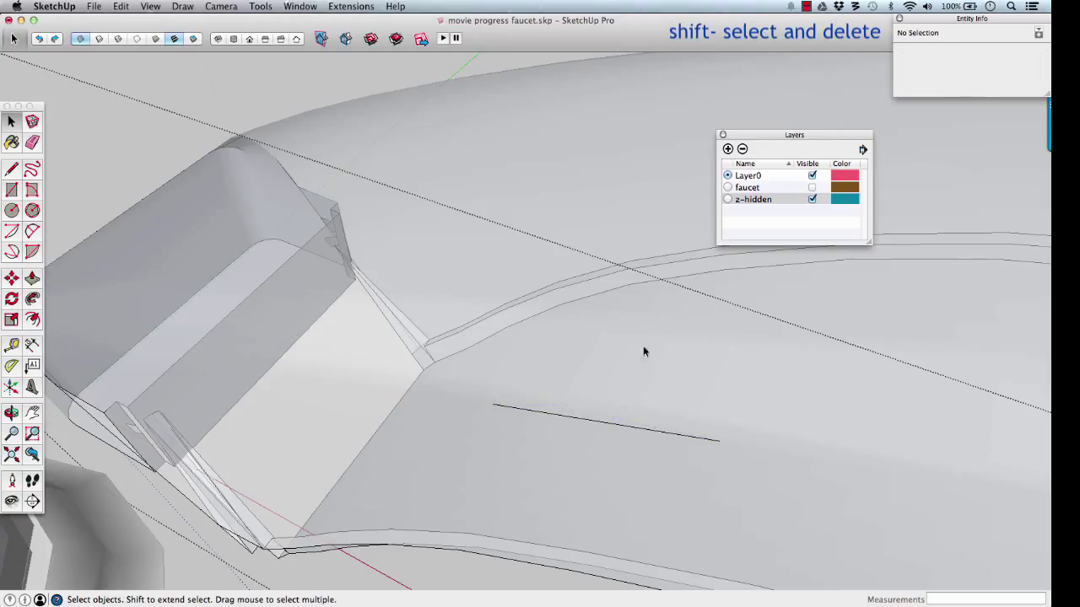
pyautogui.click(579, 422)
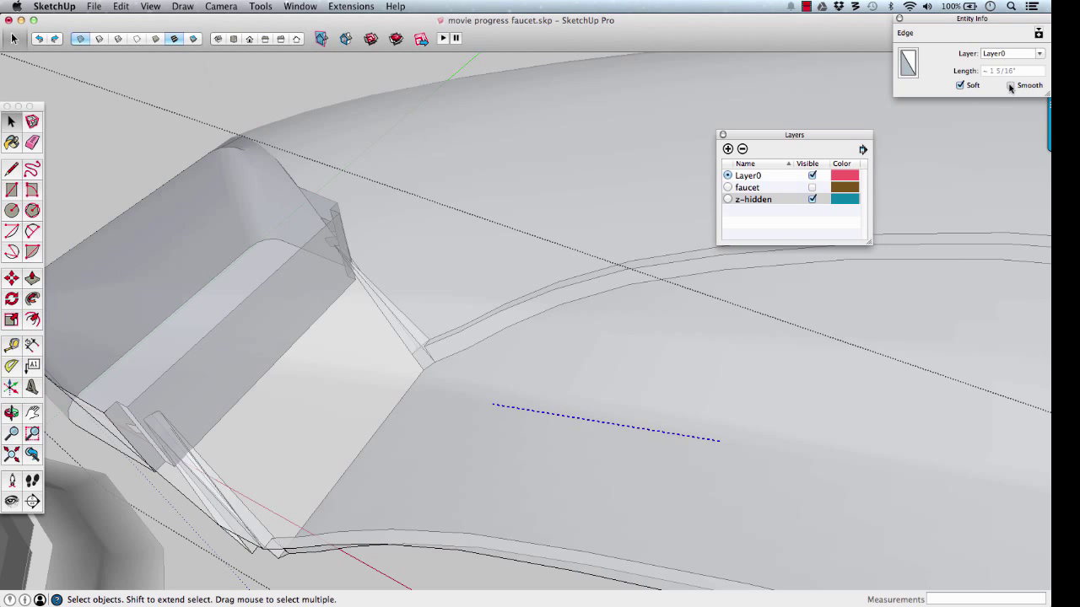
pyautogui.click(526, 95)
# Step: Turn X-ray off and orbit to view the finished seamless spout
pyautogui.moveTo(527, 95); pyautogui.dragTo(470, 284, button='middle')
pyautogui.press('t')
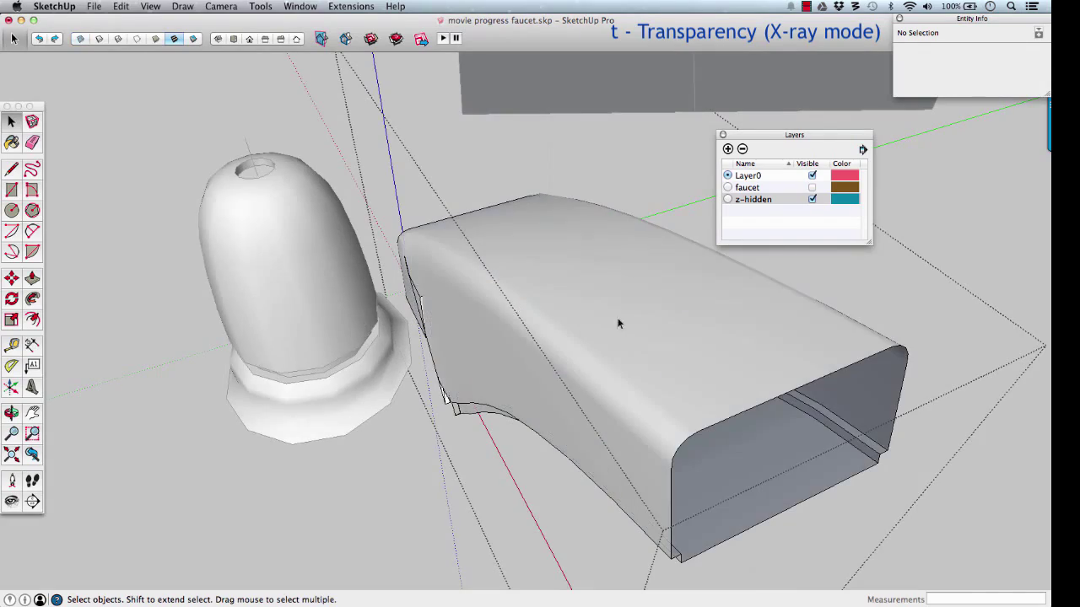
pyautogui.moveTo(622, 323); pyautogui.dragTo(559, 242, button='middle')
pyautogui.moveTo(648, 283); pyautogui.dragTo(613, 275, button='middle')
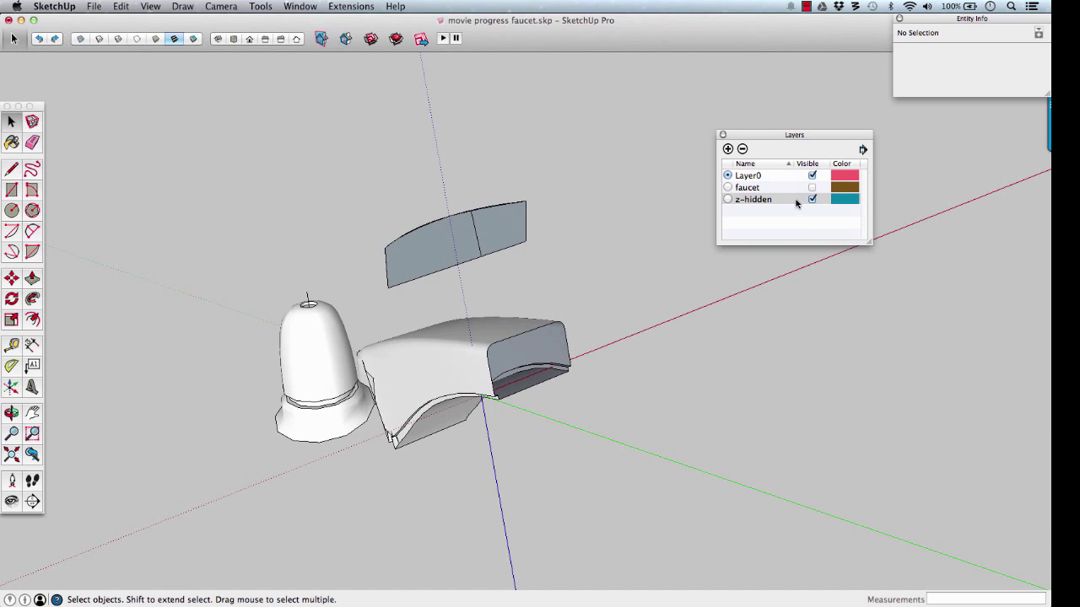